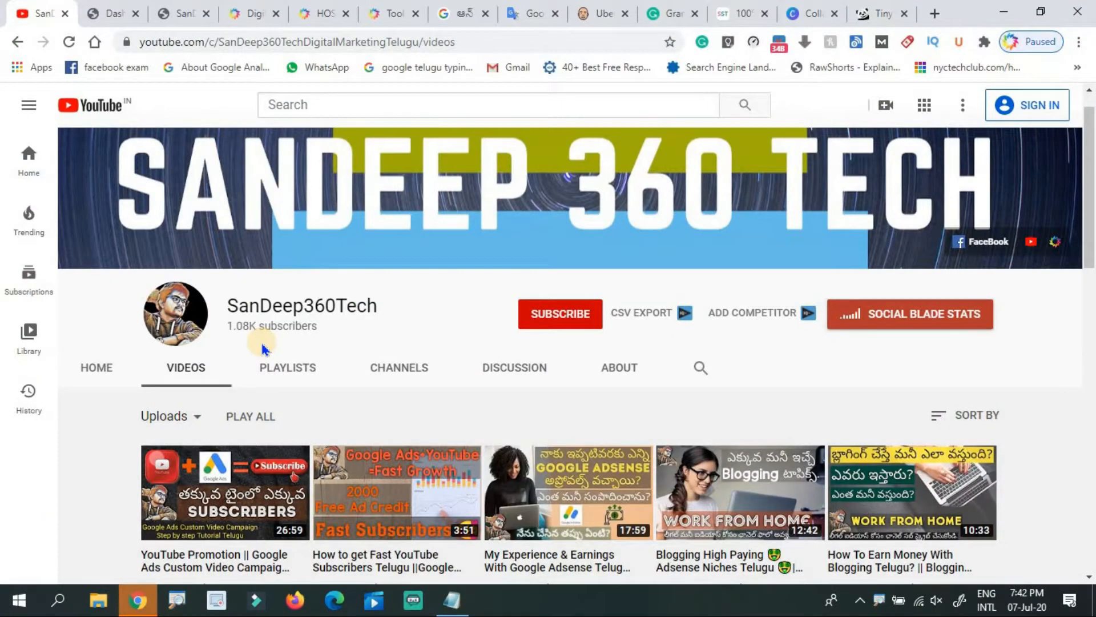
Look over the channel's uploaded videos and view the article writing notes in Notepad before returning to Chrome.
{"action": "left_click_drag", "start_coordinate": [1090, 138], "coordinate": [1092, 183]}
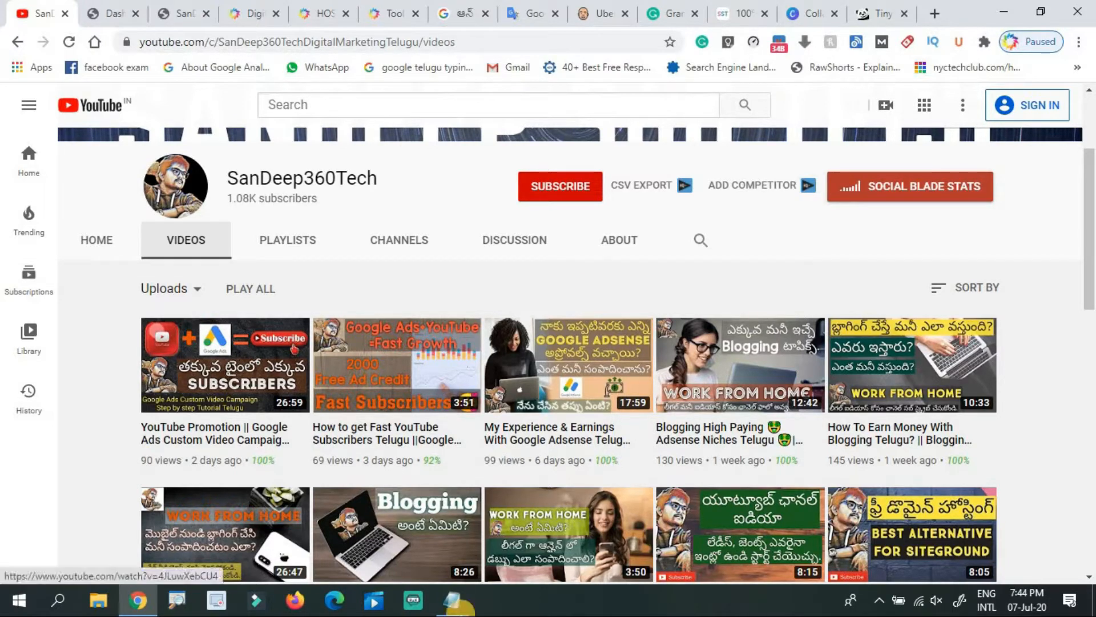
{"action": "left_click", "coordinate": [452, 600]}
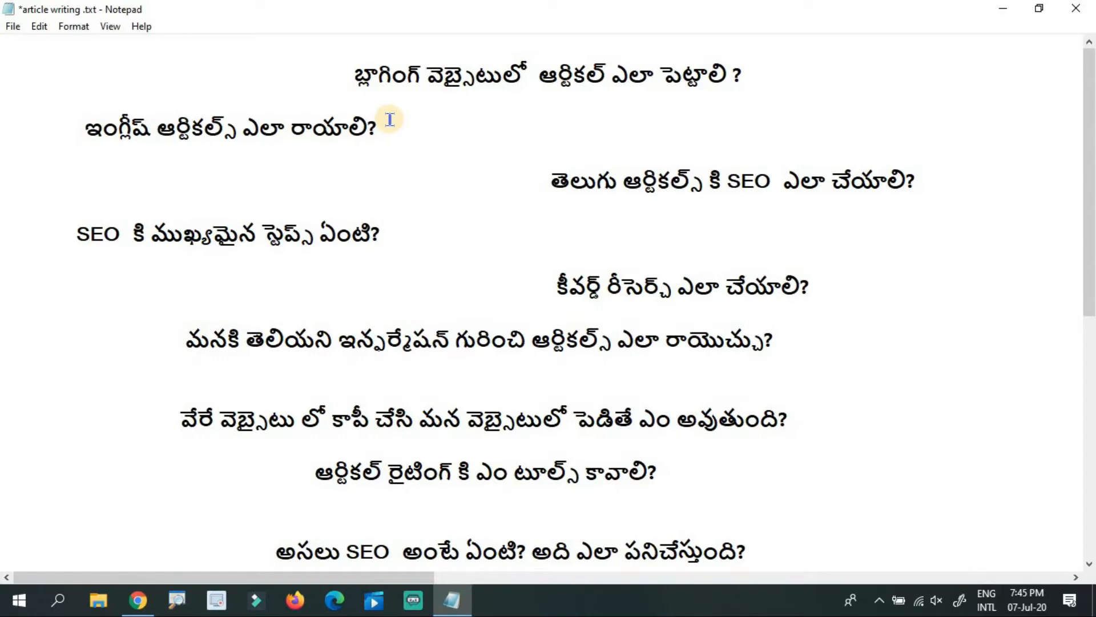
{"action": "mouse_move", "coordinate": [137, 600]}
{"action": "left_click", "coordinate": [150, 497]}
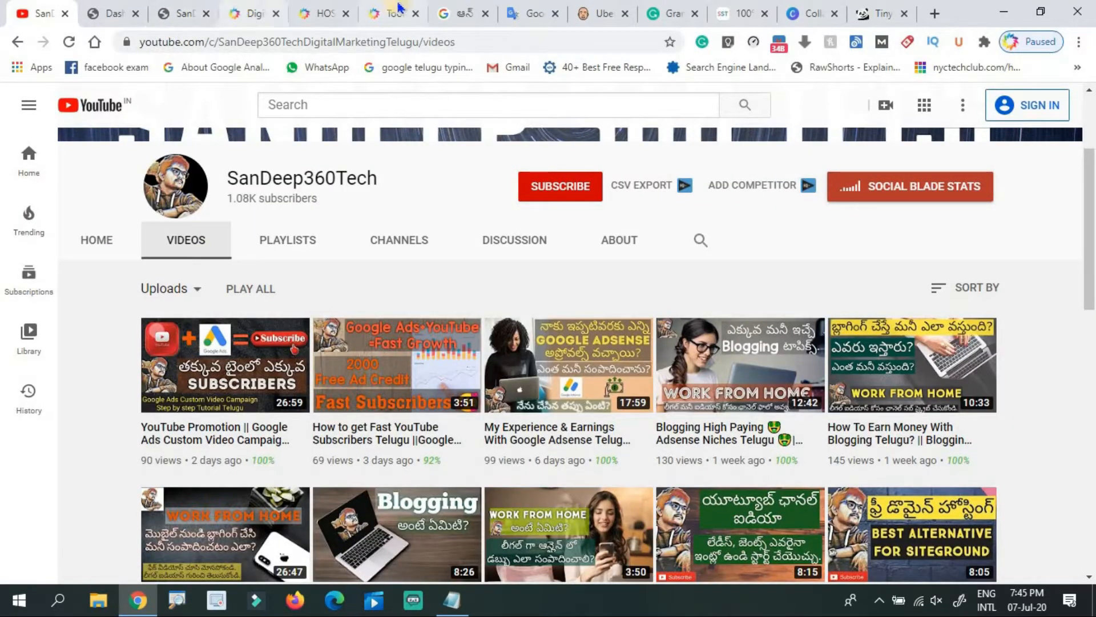
Search Google for "what is wordpress" in a new browser tab.
{"action": "left_click", "coordinate": [935, 13]}
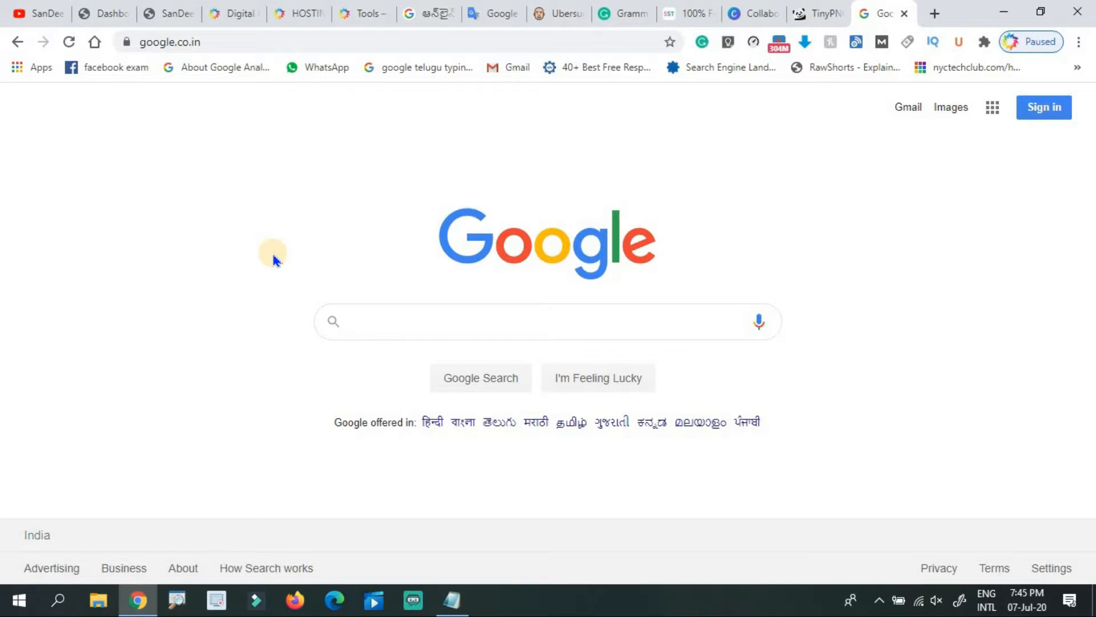
{"action": "type", "text": "wh"}
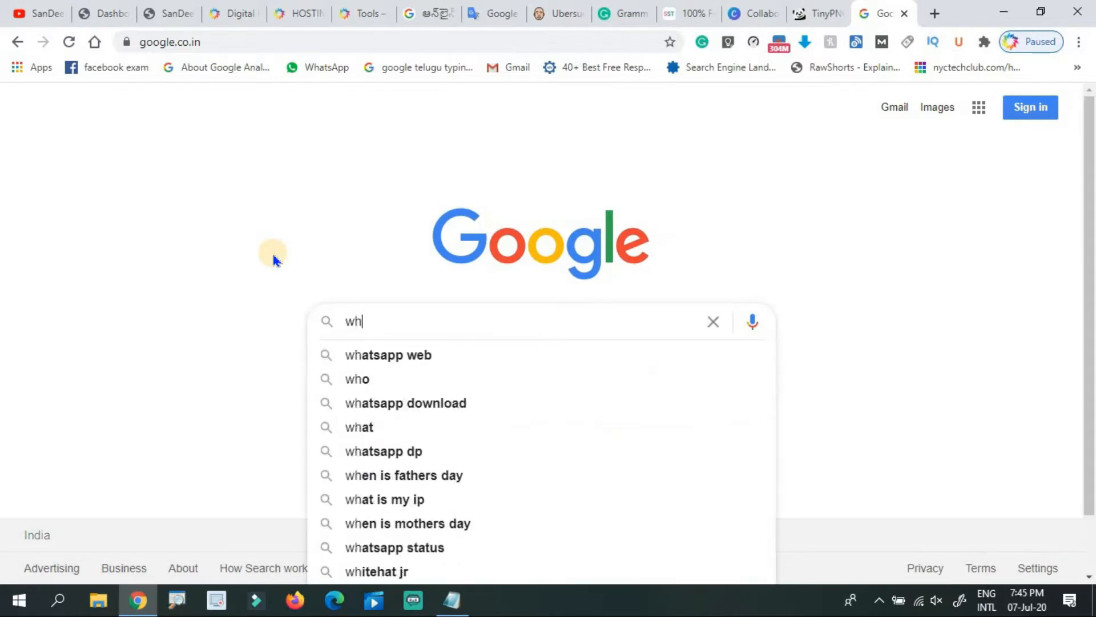
{"action": "type", "text": "ai"}
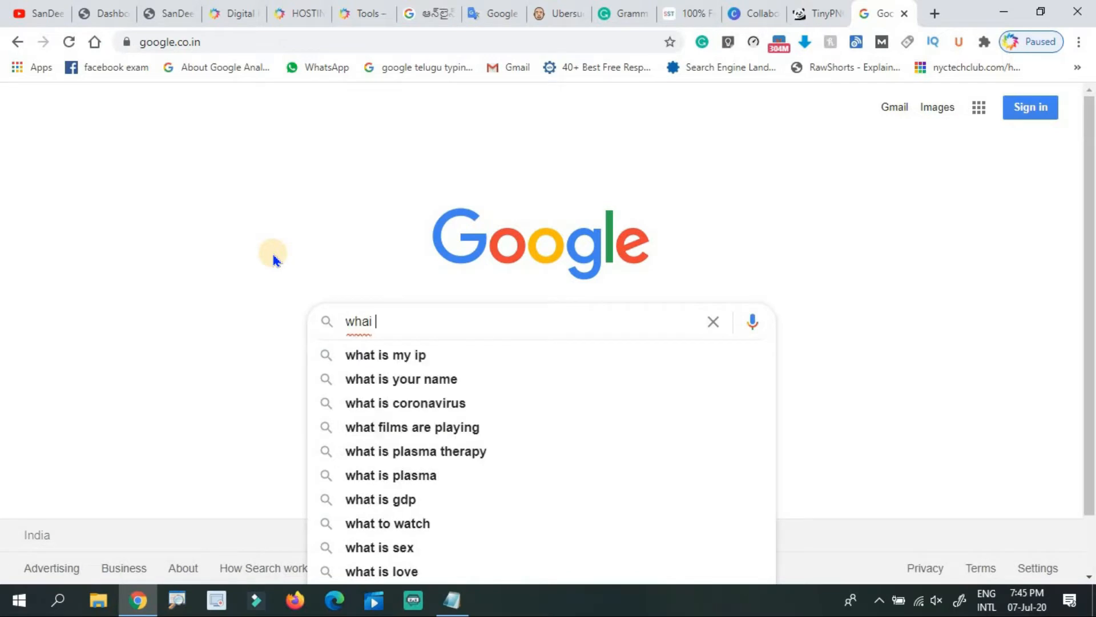
{"action": "key", "text": "BackSpace"}
{"action": "key", "text": "BackSpace"}
{"action": "key", "text": "BackSpace"}
{"action": "type", "text": "t "}
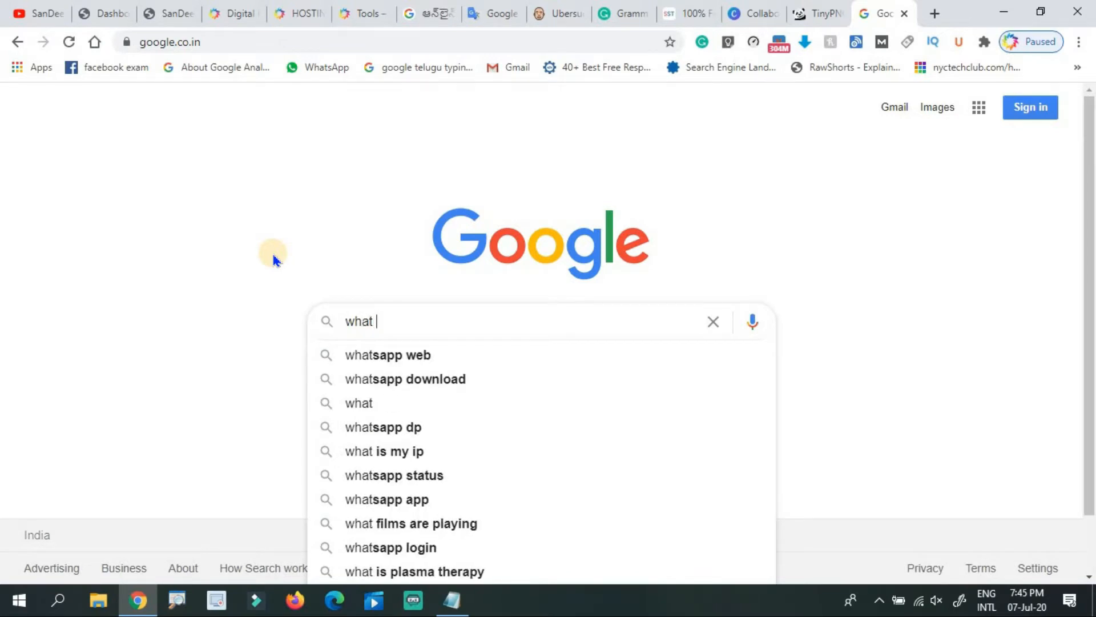
{"action": "type", "text": "is word"}
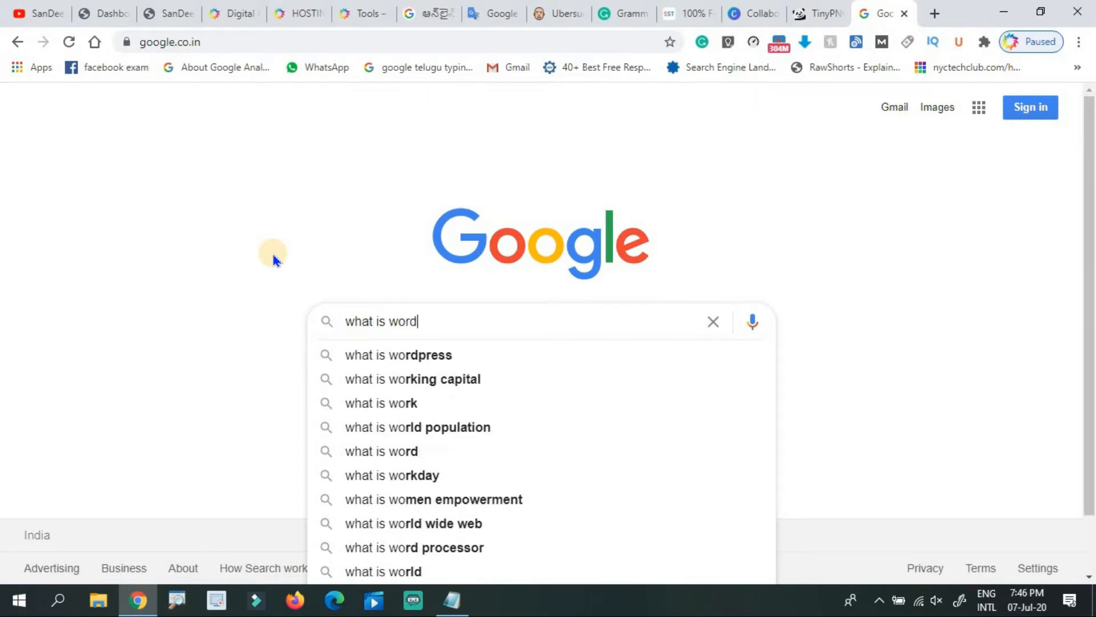
{"action": "key", "text": "Down"}
{"action": "key", "text": "Return"}
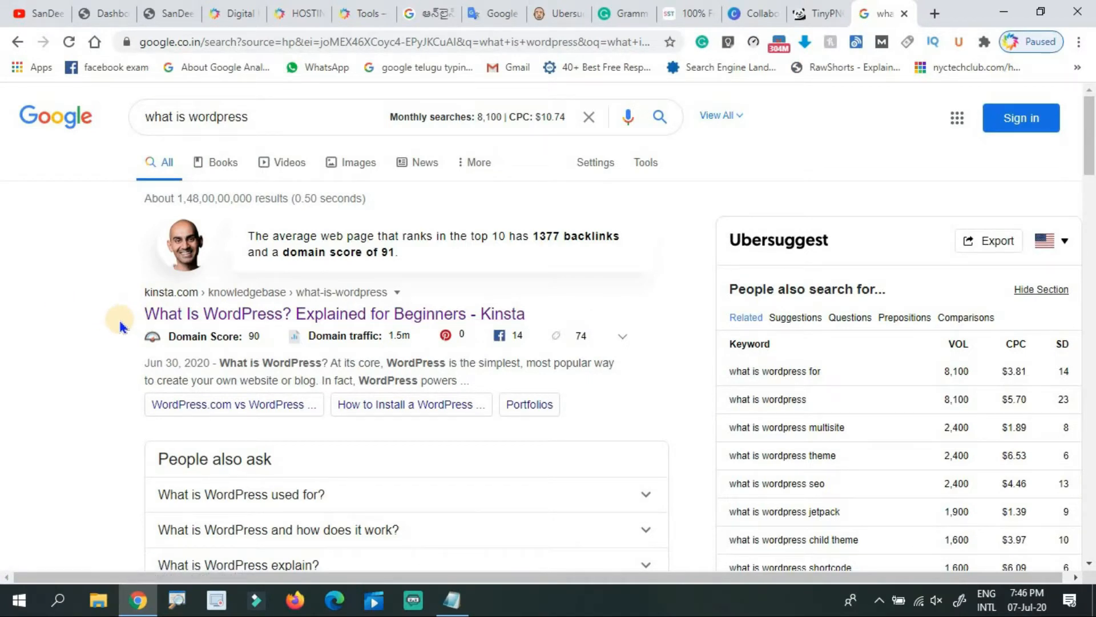
Review the first results for the WordPress question and check the article writing notes in Notepad before returning to Chrome.
{"action": "scroll", "coordinate": [119, 327], "scroll_direction": "down", "scroll_amount": 3}
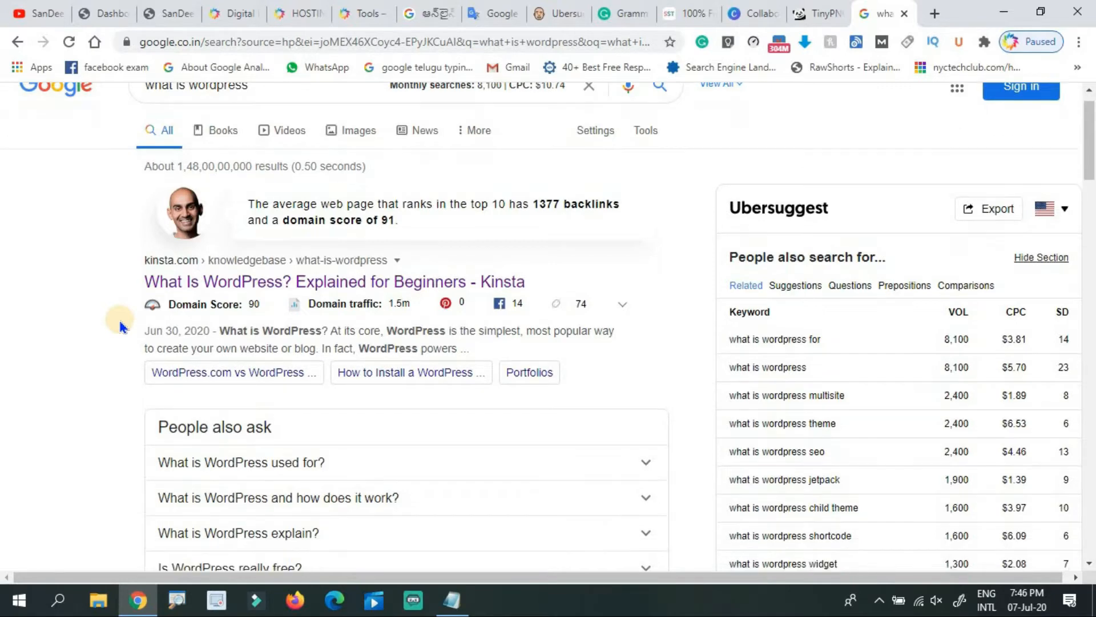
{"action": "scroll", "coordinate": [120, 326], "scroll_direction": "up", "scroll_amount": 3}
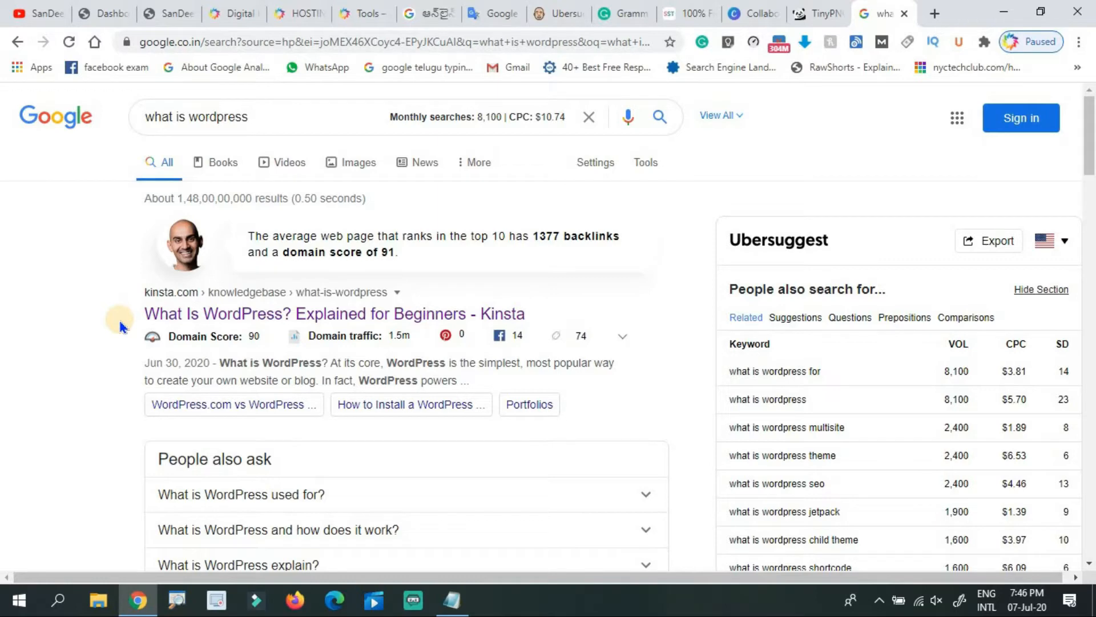
{"action": "left_click", "coordinate": [452, 599]}
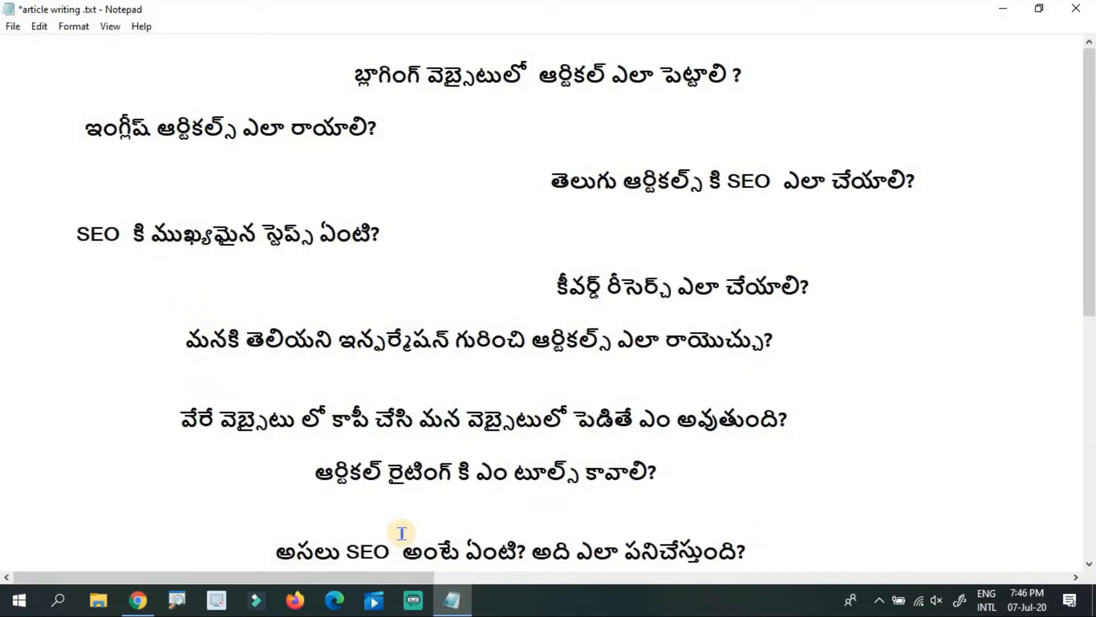
{"action": "left_click", "coordinate": [137, 600]}
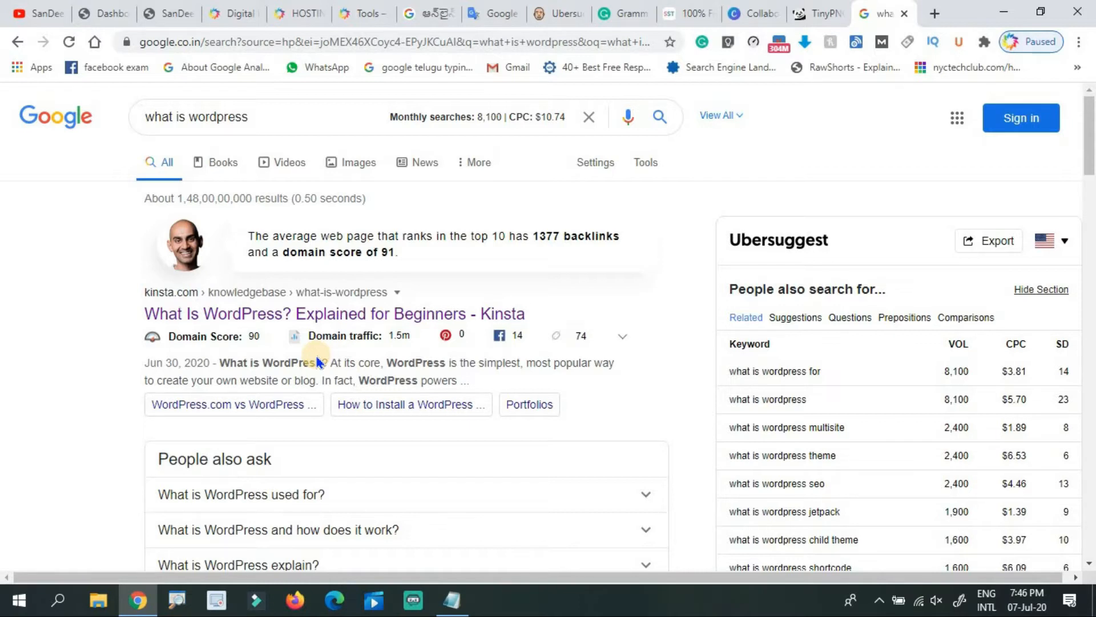
Search Google for "digital marketing in khammam" in another new browser tab.
{"action": "left_click", "coordinate": [934, 13]}
{"action": "left_click", "coordinate": [93, 44]}
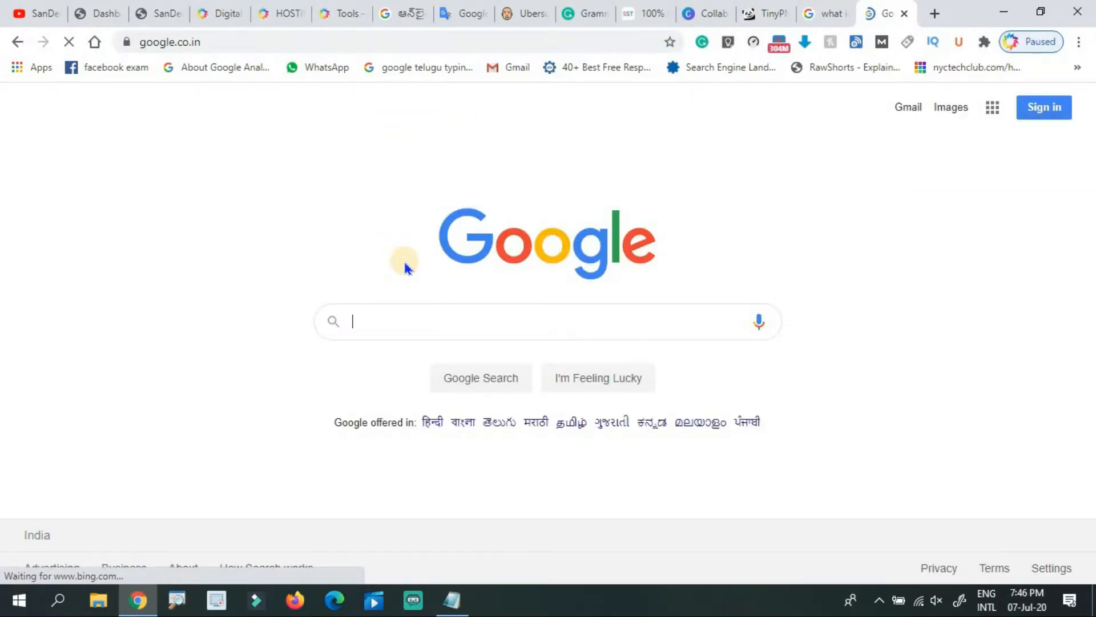
{"action": "type", "text": "digital "}
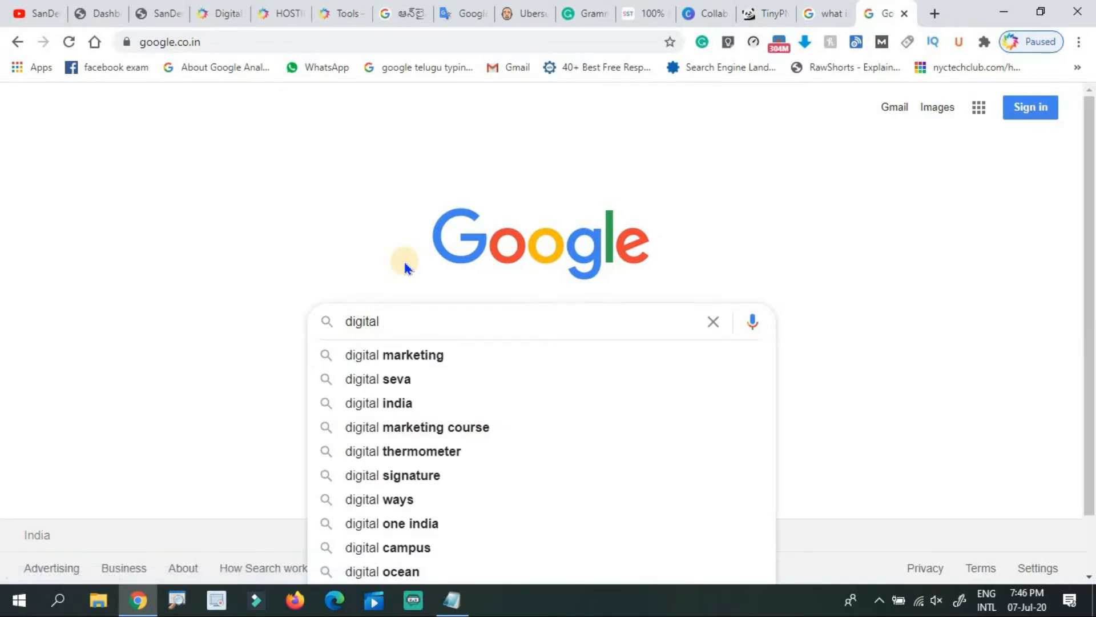
{"action": "type", "text": "mat"}
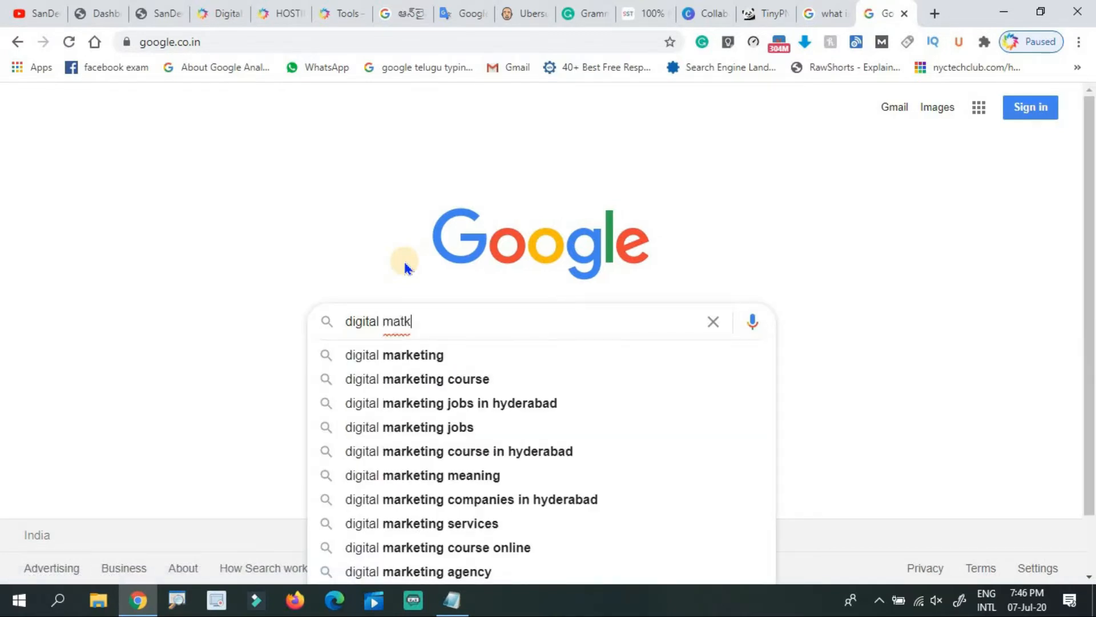
{"action": "key", "text": "BackSpace"}
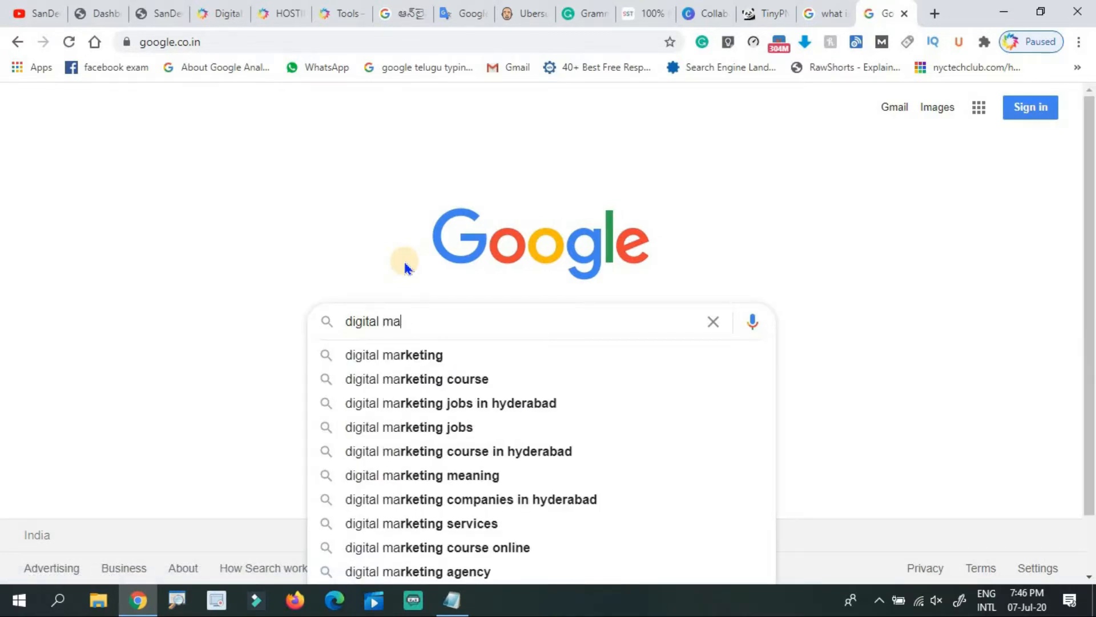
{"action": "type", "text": "rketing in "}
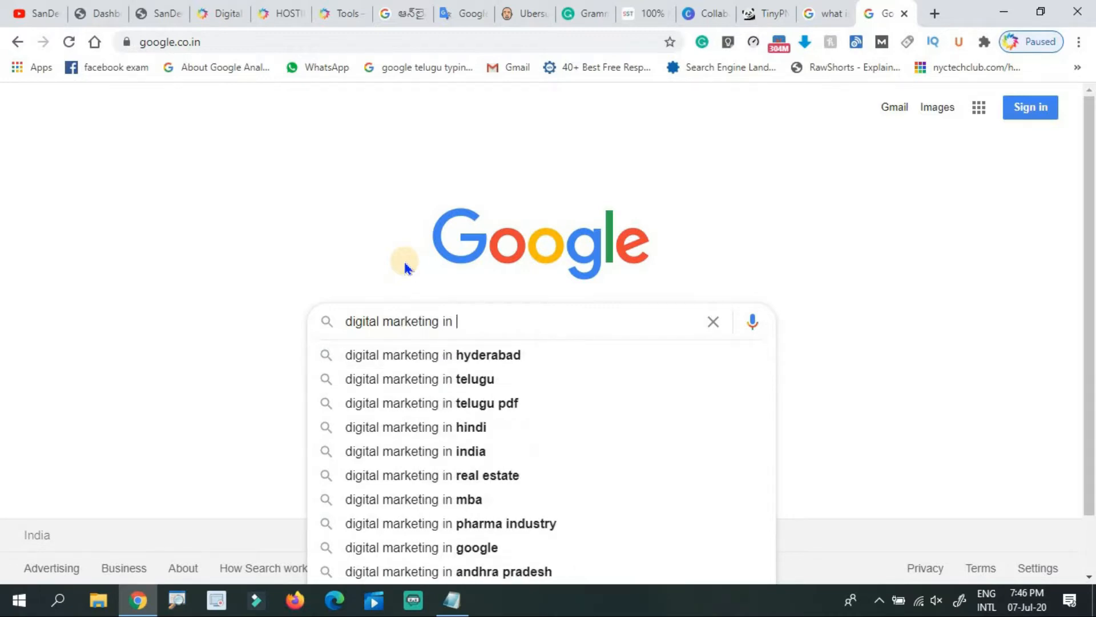
{"action": "type", "text": "kh"}
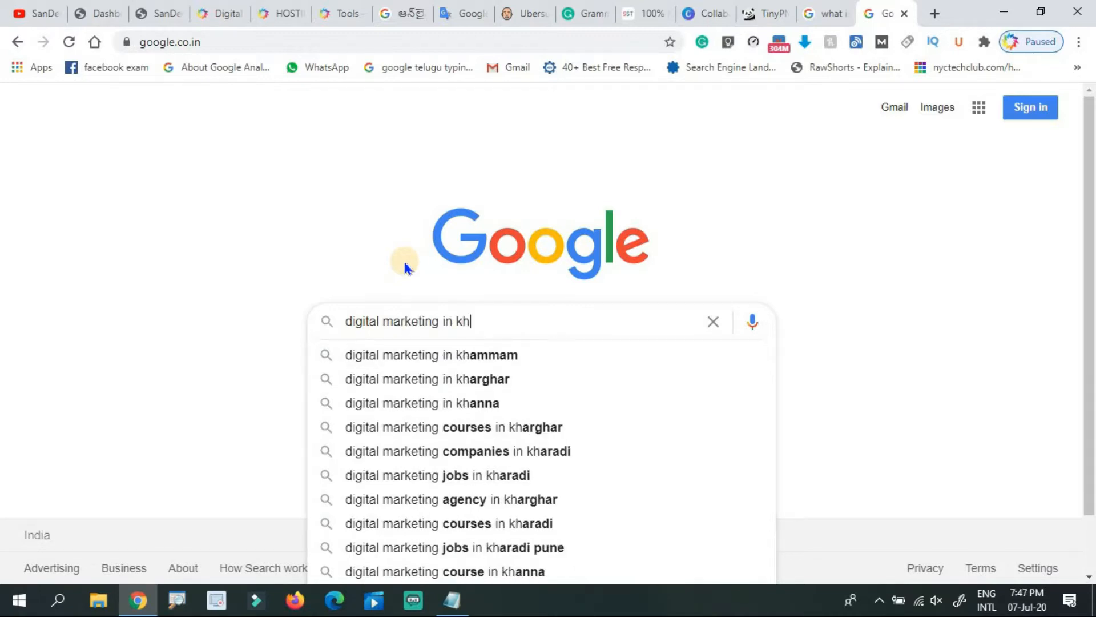
{"action": "type", "text": "ammam"}
{"action": "key", "text": "Return"}
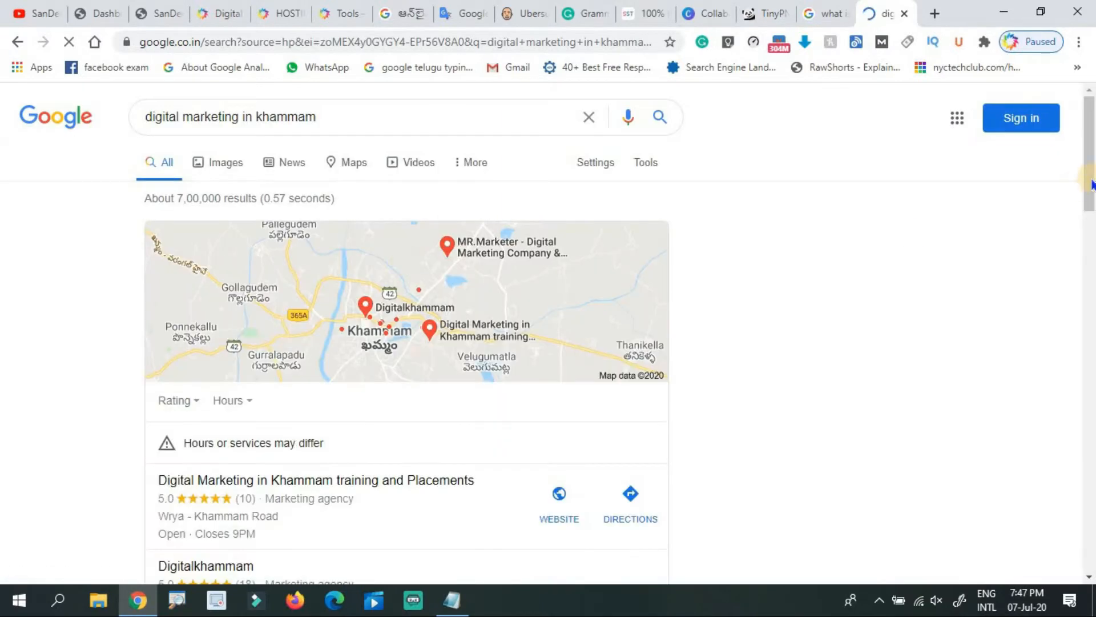
Examine the website results and map listings for digital marketing in Khammam, and glance at the Notepad notes before returning to Chrome.
{"action": "scroll", "coordinate": [1091, 177], "scroll_direction": "down", "scroll_amount": 10}
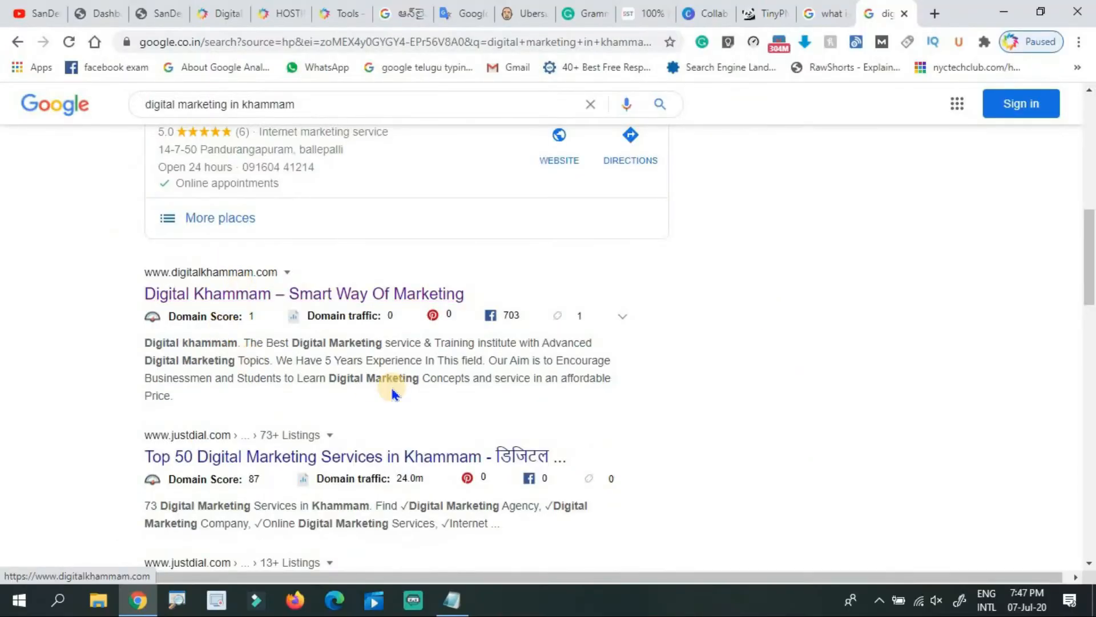
{"action": "left_click_drag", "start_coordinate": [1089, 293], "coordinate": [1089, 326]}
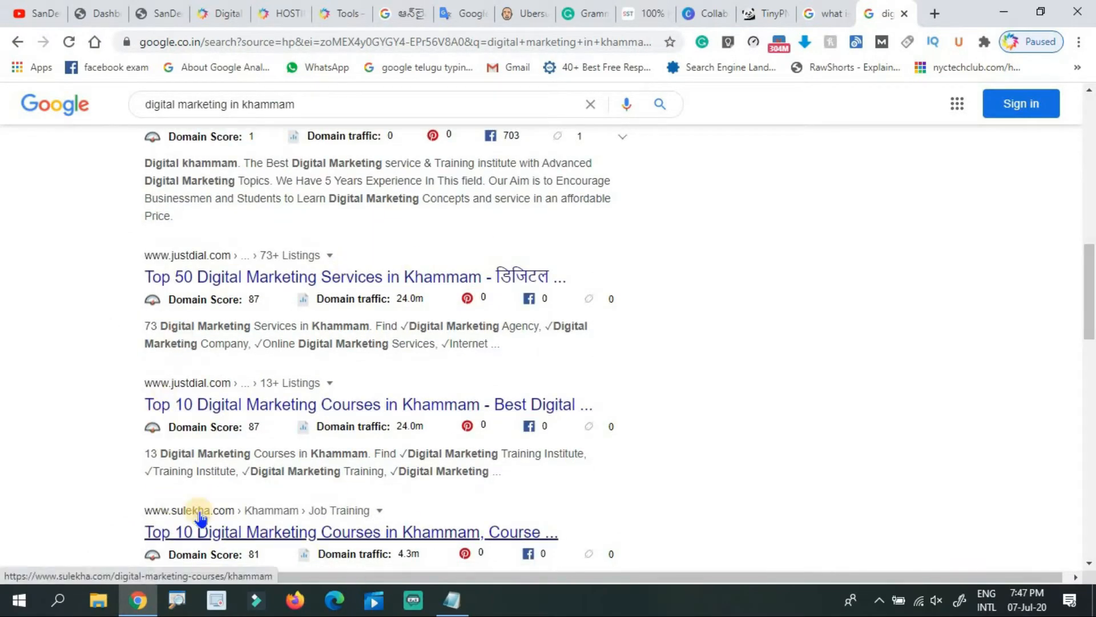
{"action": "left_click_drag", "start_coordinate": [1090, 290], "coordinate": [1090, 269]}
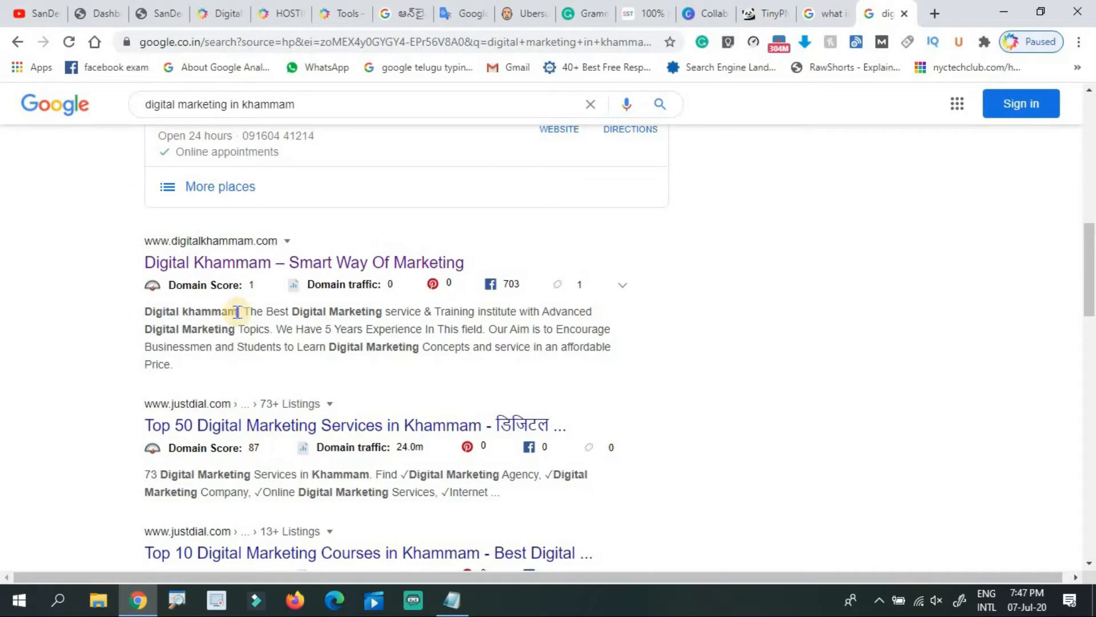
{"action": "left_click_drag", "start_coordinate": [1089, 264], "coordinate": [1089, 144]}
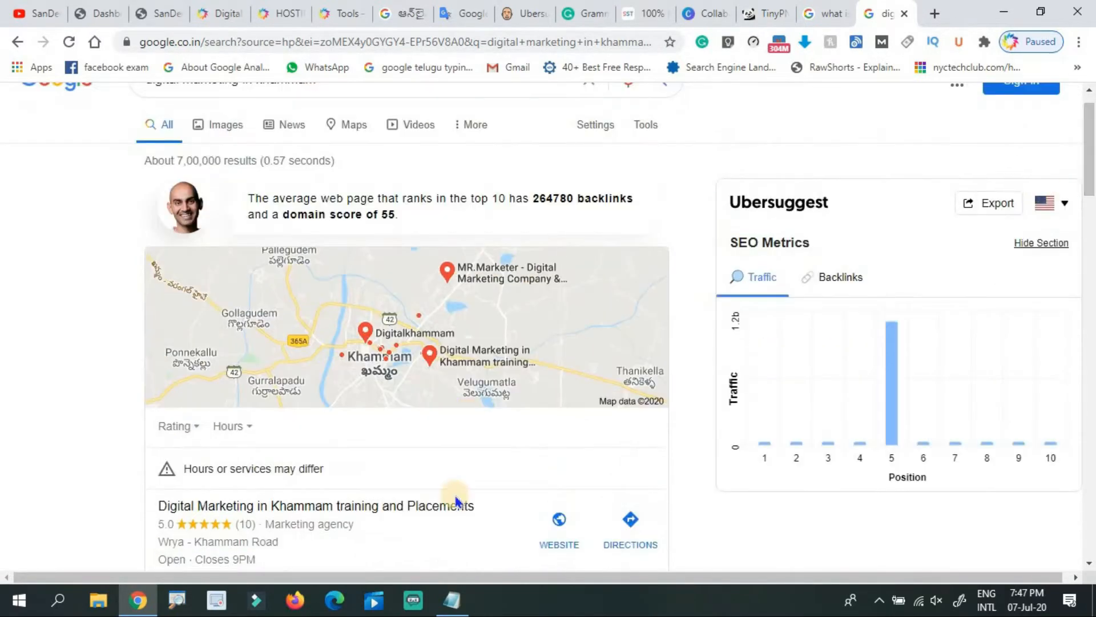
{"action": "left_click", "coordinate": [452, 599]}
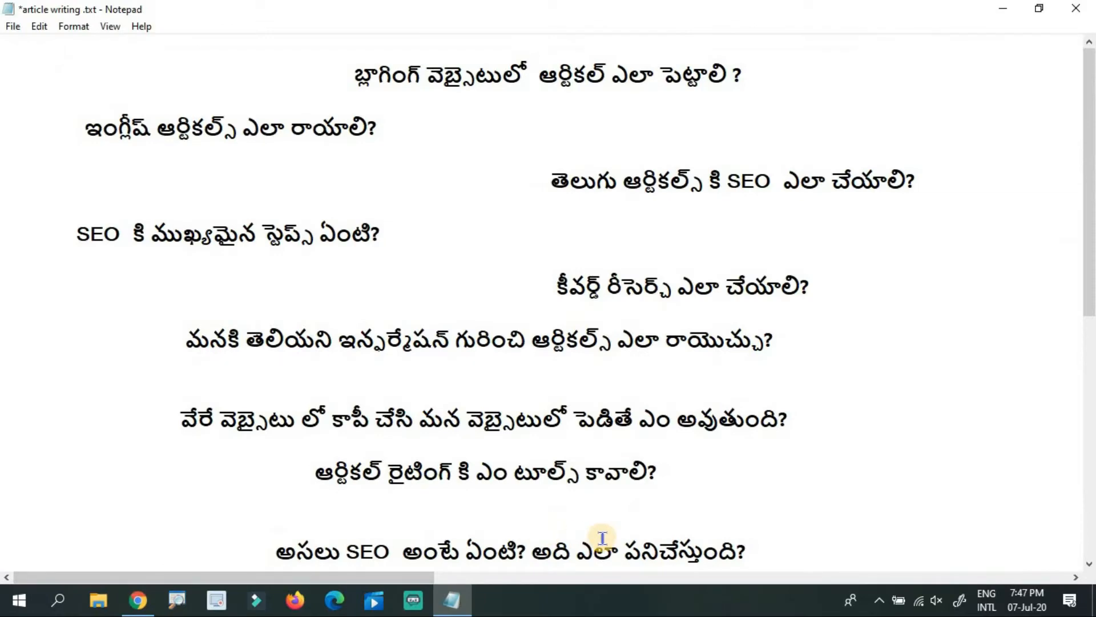
{"action": "left_click", "coordinate": [138, 600]}
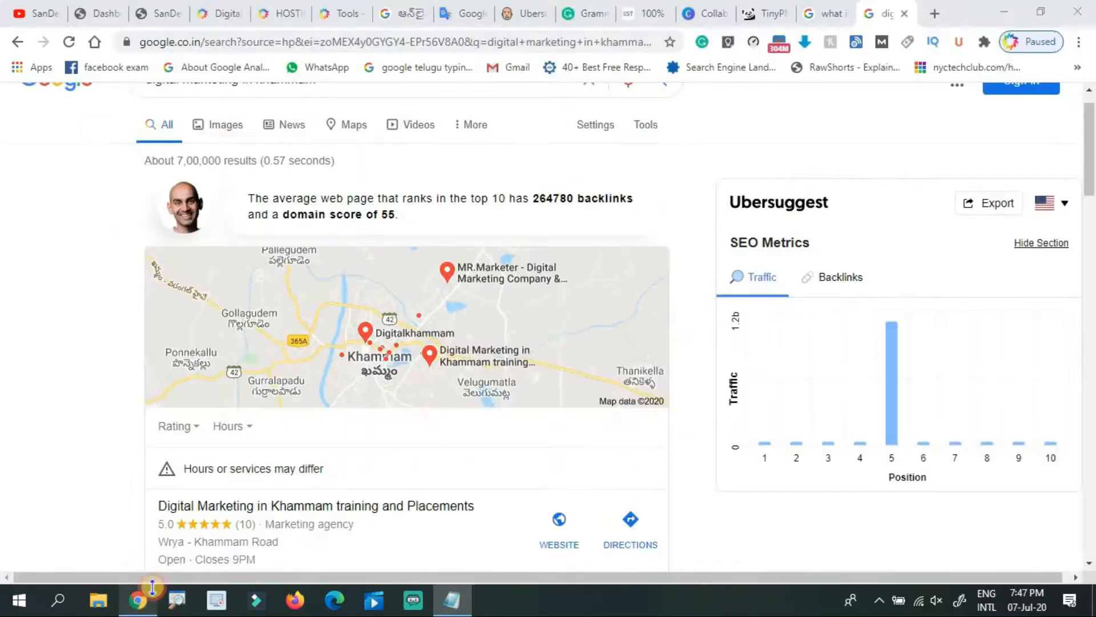
Close the two Google search tabs and return to the SanDeep360Tech YouTube channel tab.
{"action": "left_click", "coordinate": [903, 14]}
{"action": "left_click", "coordinate": [902, 14]}
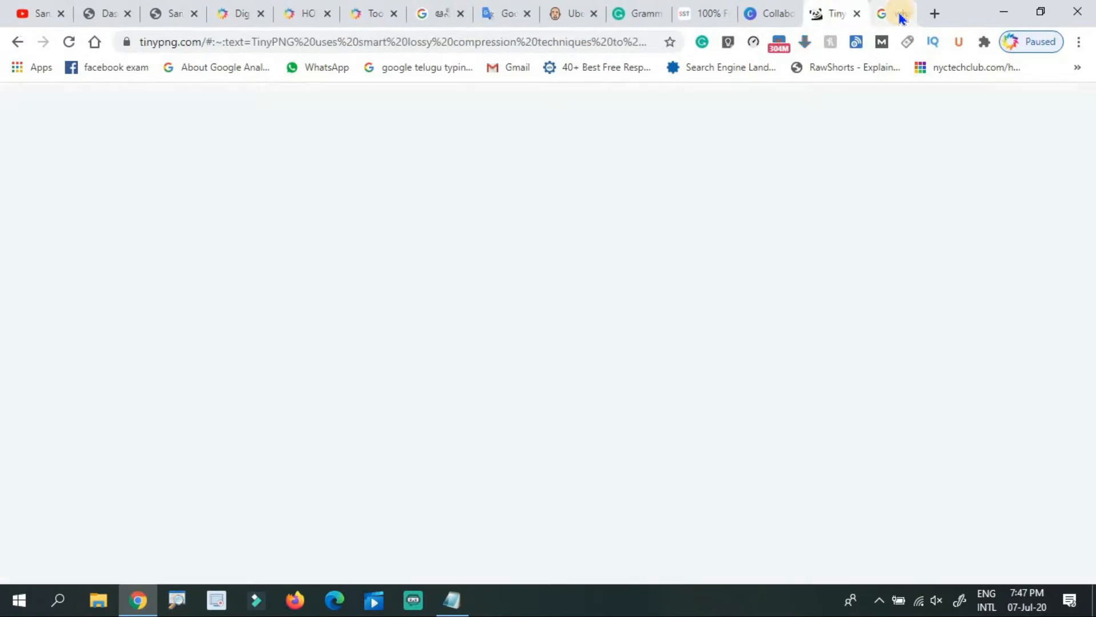
{"action": "left_click", "coordinate": [33, 8]}
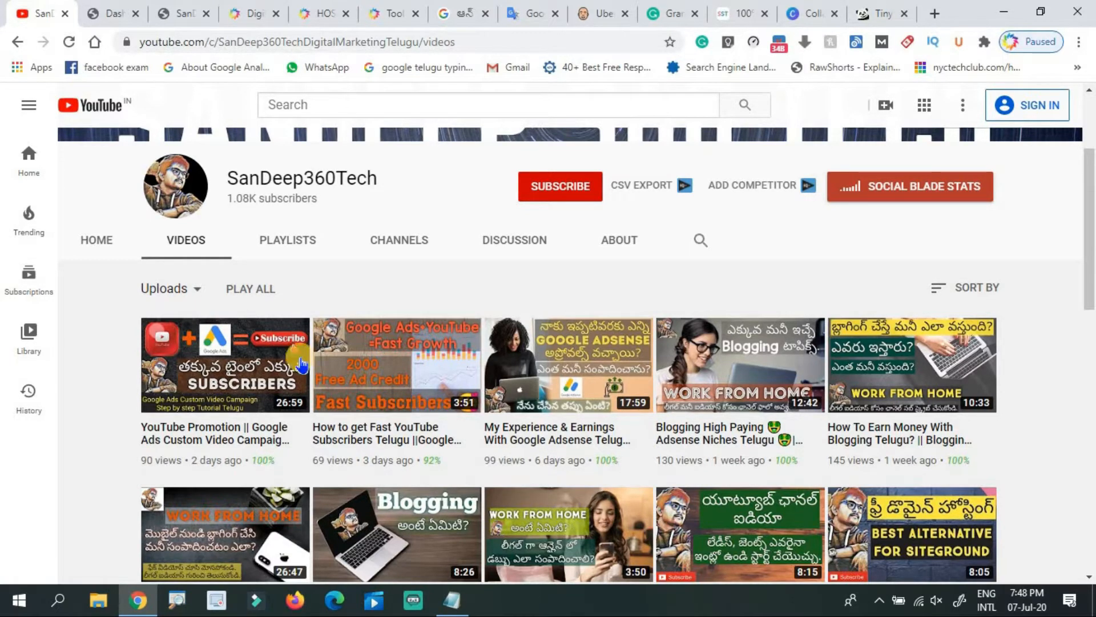
Switch to the article writing notes in Notepad to review the topic questions, and return to the YouTube channel in Chrome.
{"action": "left_click", "coordinate": [451, 599]}
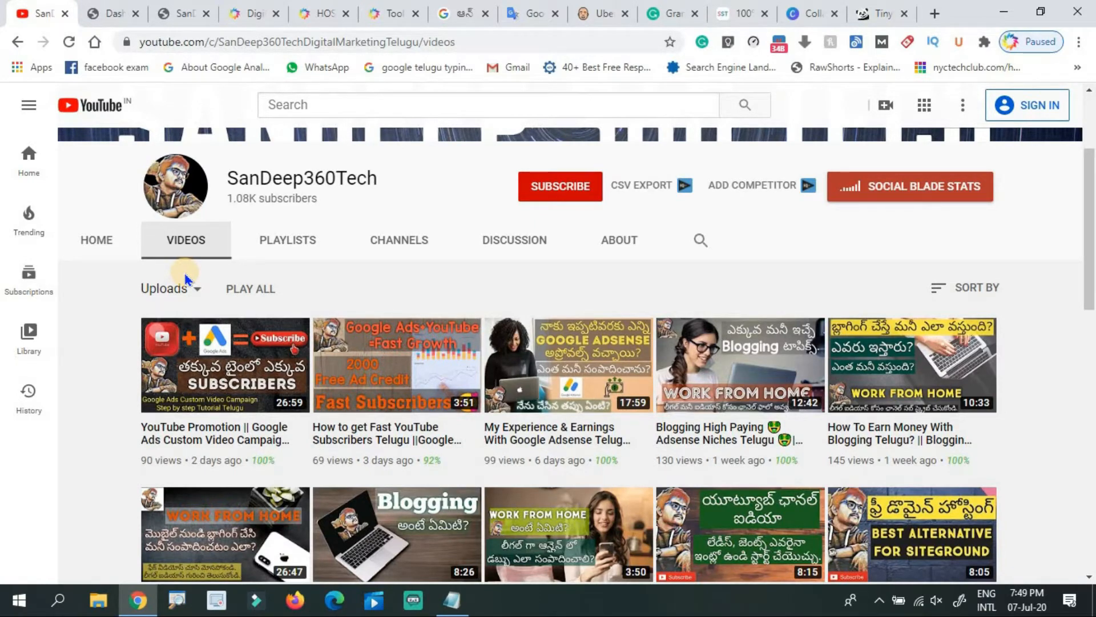
{"action": "left_click", "coordinate": [452, 600]}
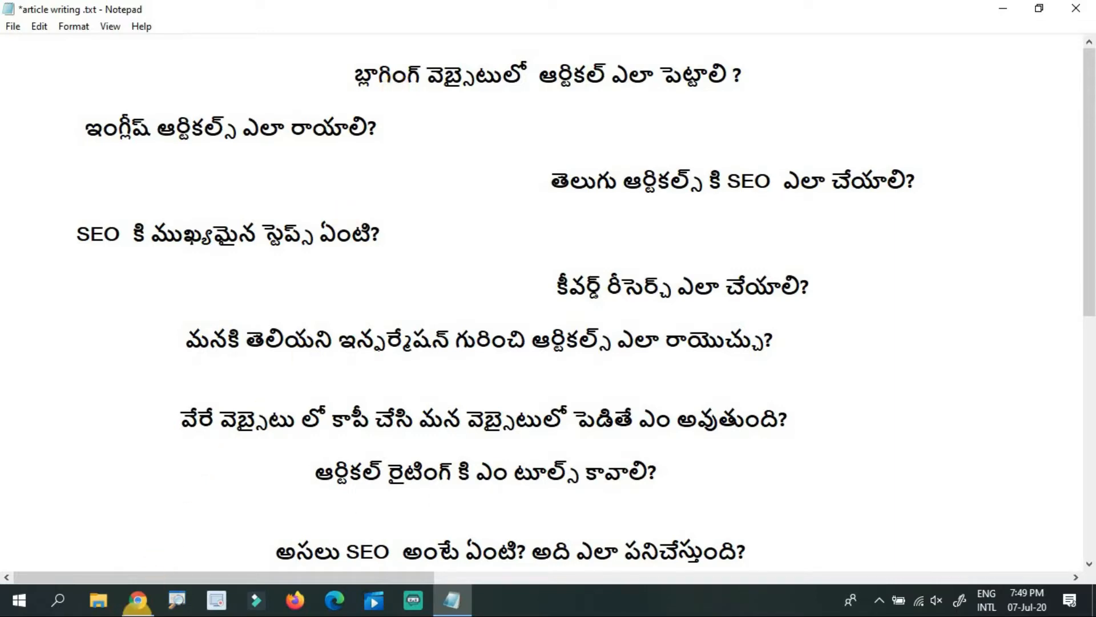
{"action": "left_click", "coordinate": [137, 599]}
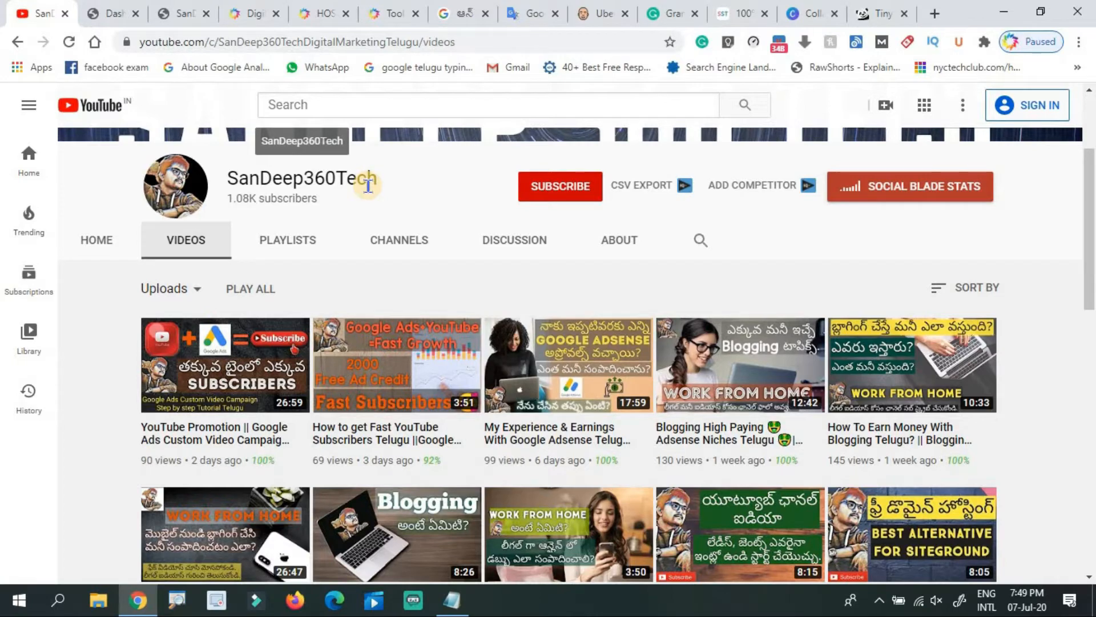
Search Google for "wordpress" in a new tab, view its keyword data, and return to the YouTube channel tab.
{"action": "left_click", "coordinate": [935, 13]}
{"action": "left_click", "coordinate": [95, 42]}
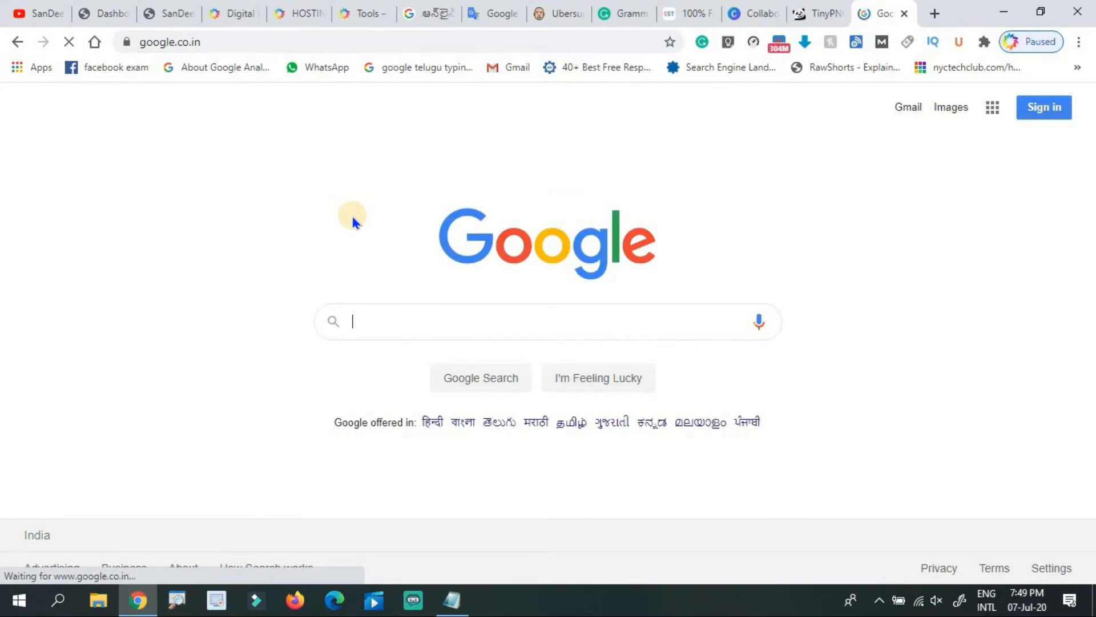
{"action": "type", "text": "wordpress"}
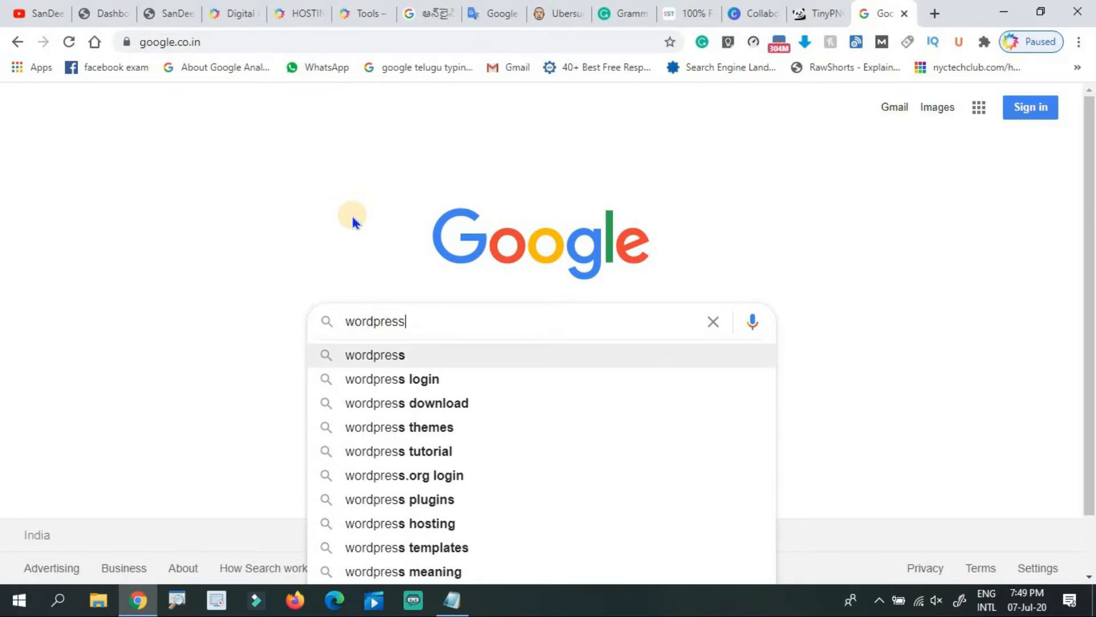
{"action": "key", "text": "Return"}
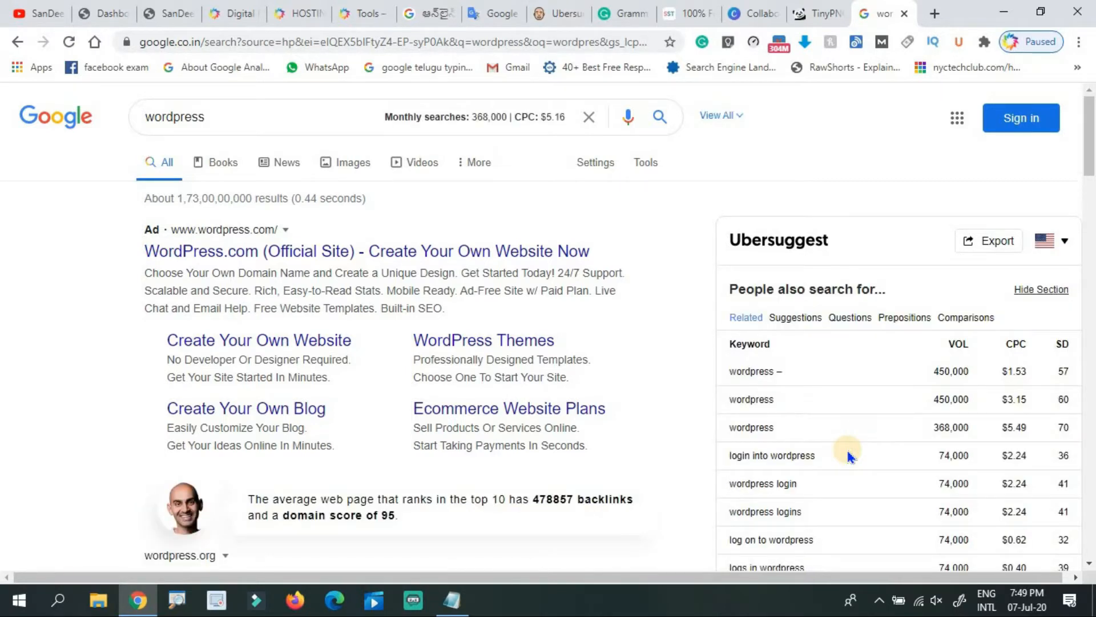
{"action": "left_click", "coordinate": [24, 8]}
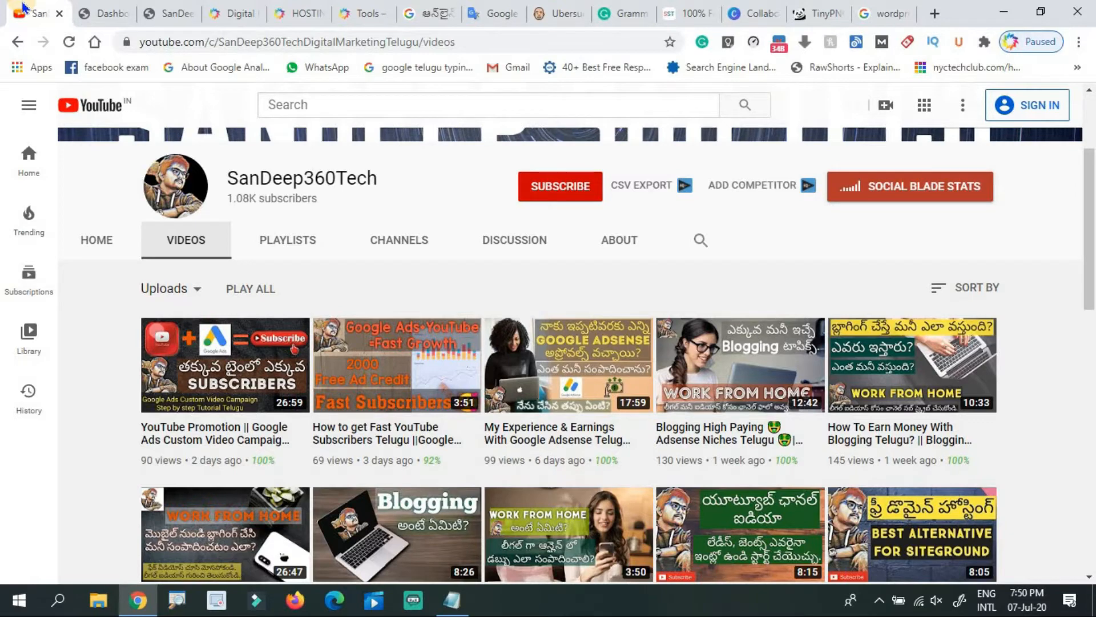
Look through the Digital Khammam homepage down to its footer and back up, and glance at the "wordpress" search results.
{"action": "left_click", "coordinate": [239, 8]}
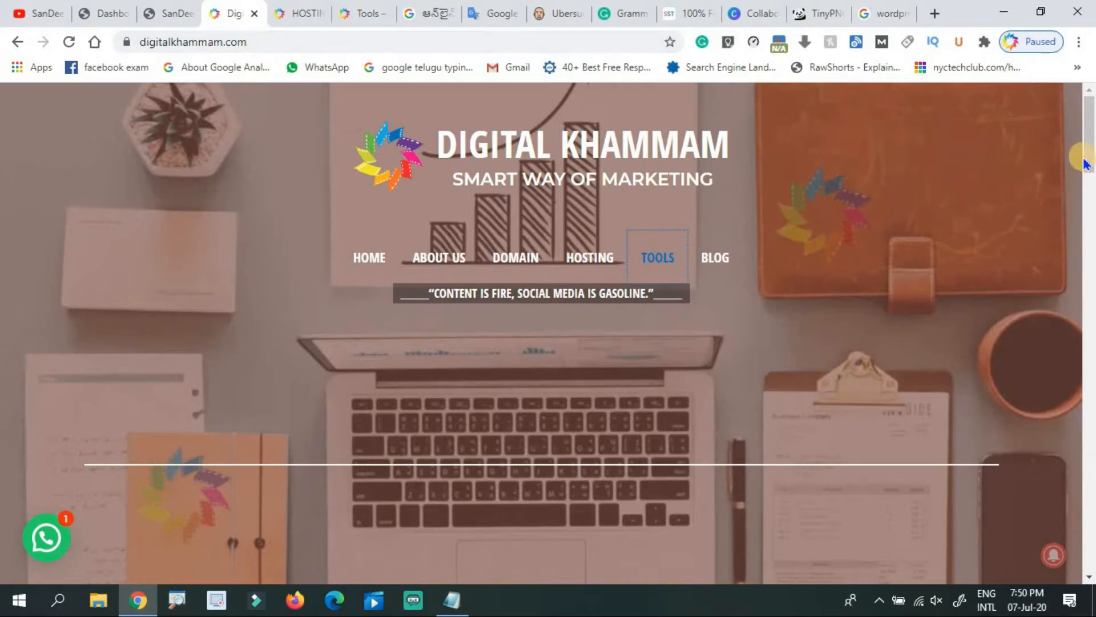
{"action": "left_click_drag", "start_coordinate": [1090, 159], "coordinate": [1091, 570]}
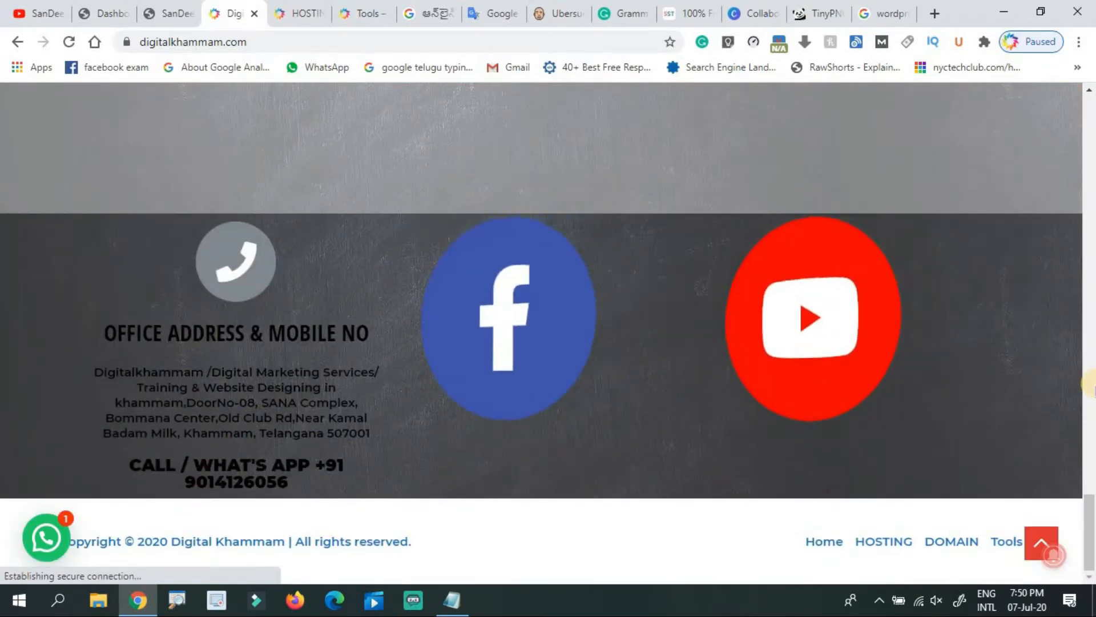
{"action": "left_click_drag", "start_coordinate": [1090, 537], "coordinate": [1090, 106]}
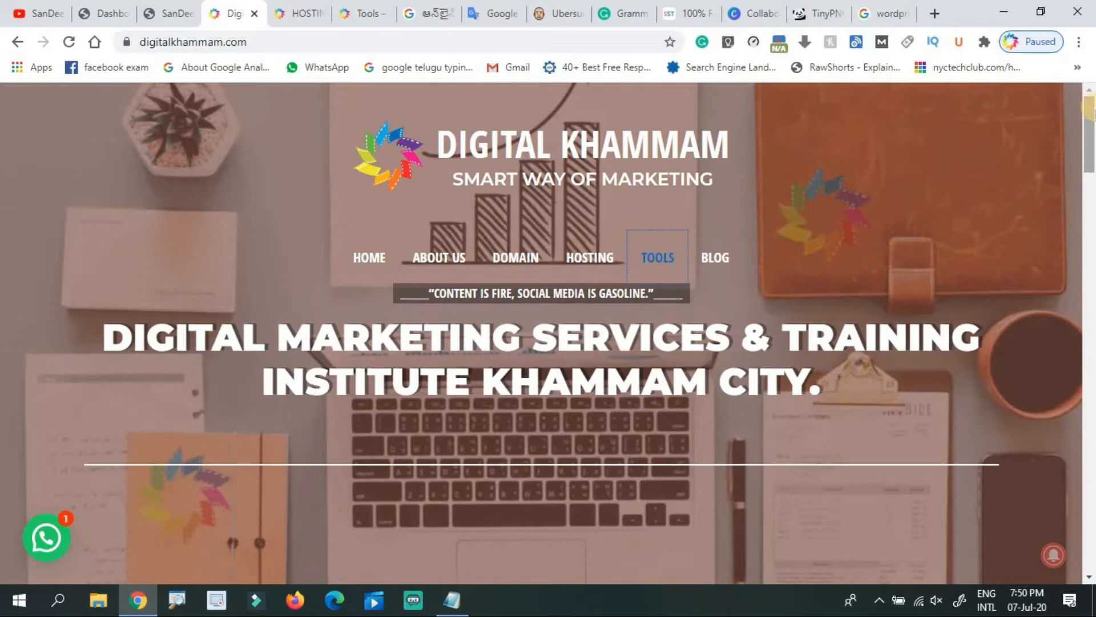
{"action": "left_click", "coordinate": [894, 8]}
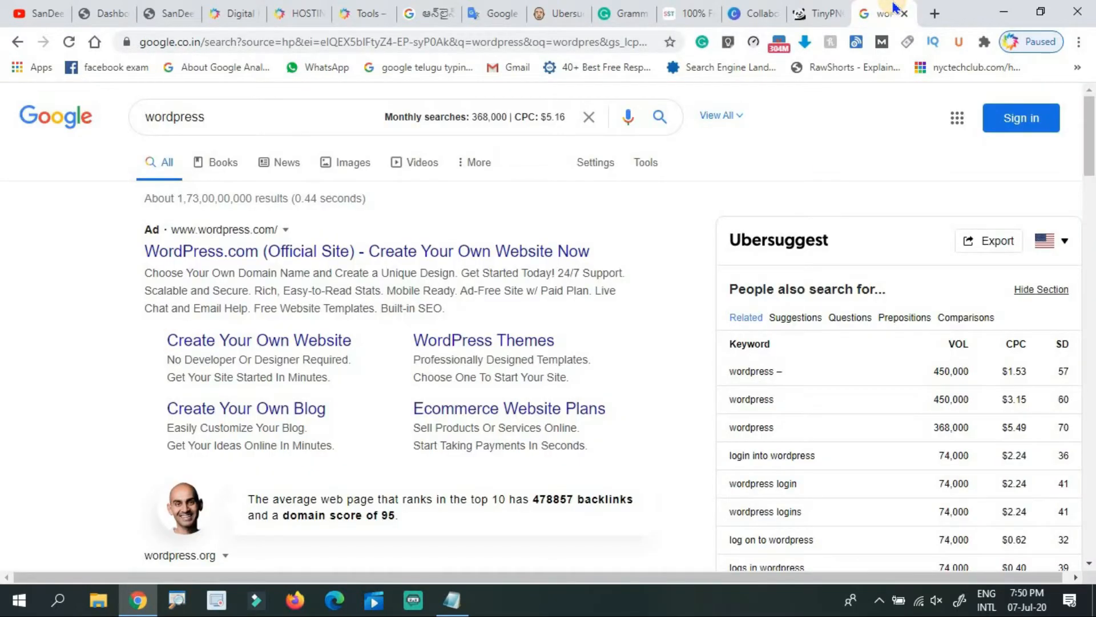
Examine the Bluehost and SiteGround plans on the Digital Khammam hosting page, and return to the site's homepage.
{"action": "left_click", "coordinate": [311, 8]}
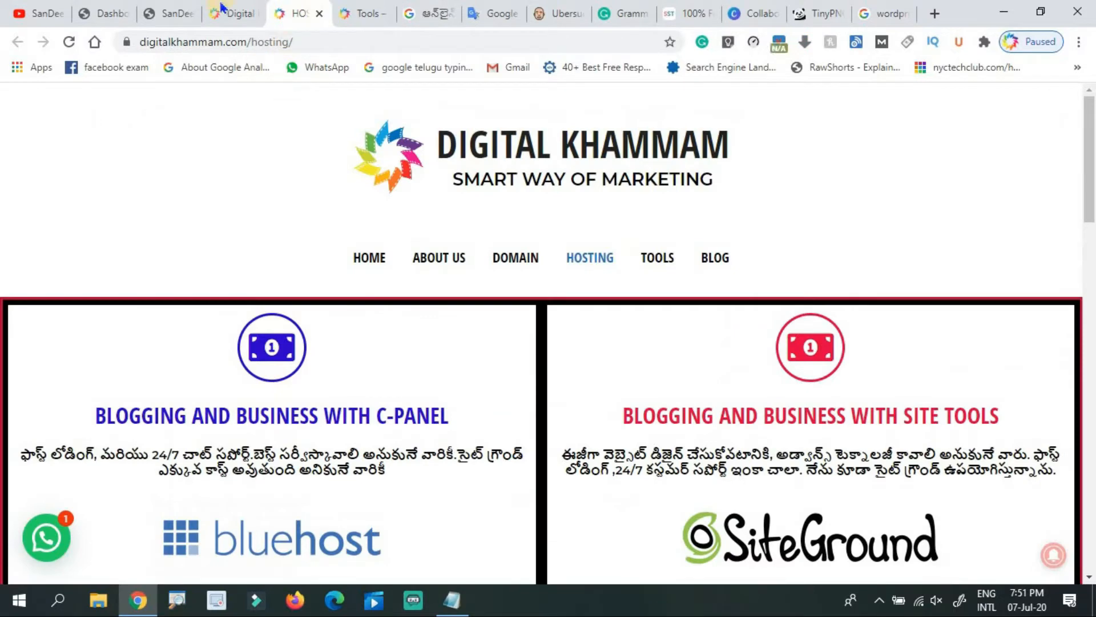
{"action": "key", "text": "ctrl+shift+Tab"}
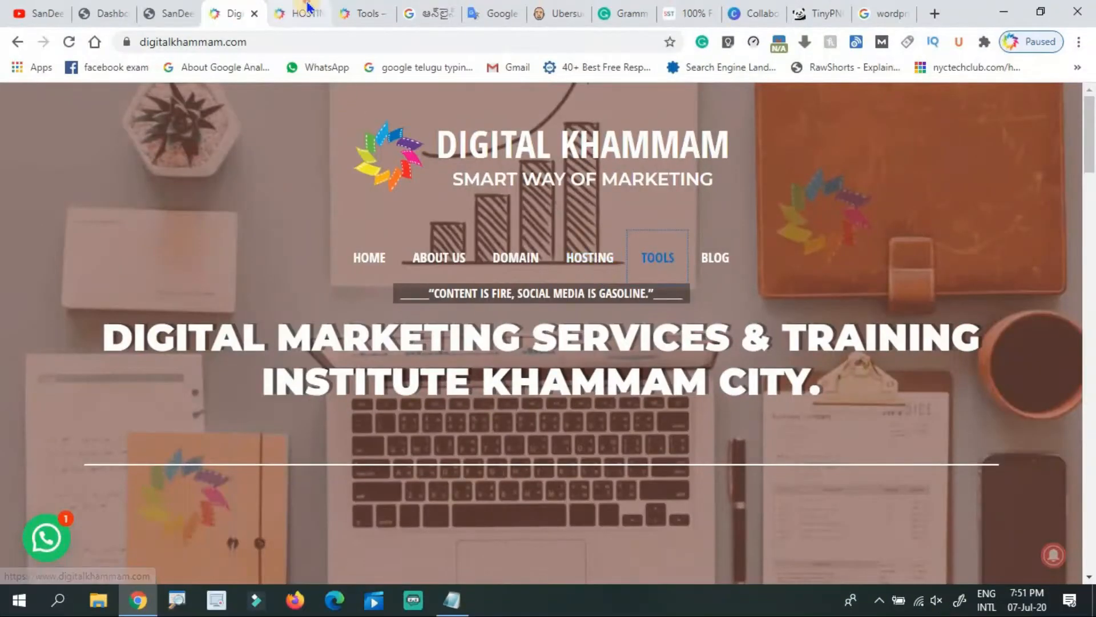
{"action": "left_click", "coordinate": [307, 6]}
{"action": "left_click", "coordinate": [1091, 217]}
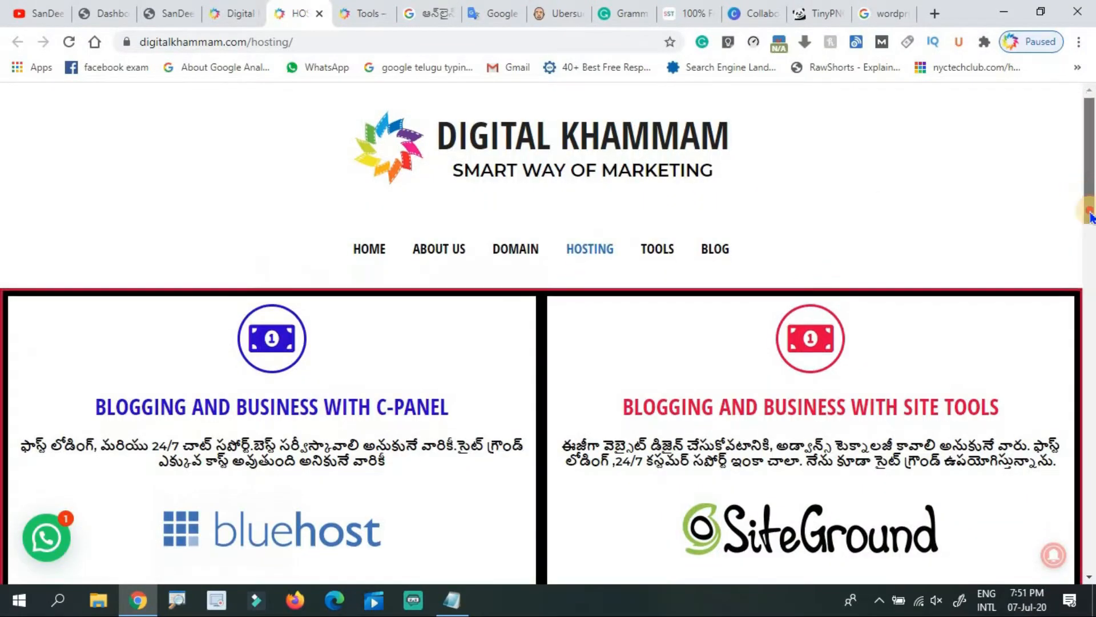
{"action": "left_click_drag", "start_coordinate": [1090, 217], "coordinate": [1091, 231]}
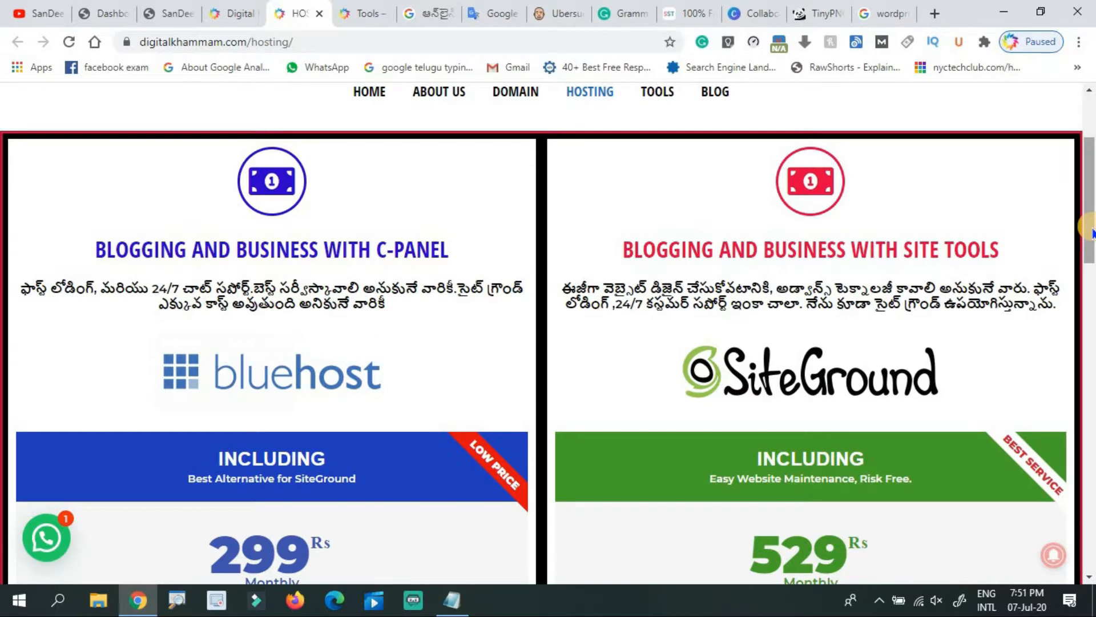
{"action": "left_click_drag", "start_coordinate": [1091, 232], "coordinate": [1092, 306]}
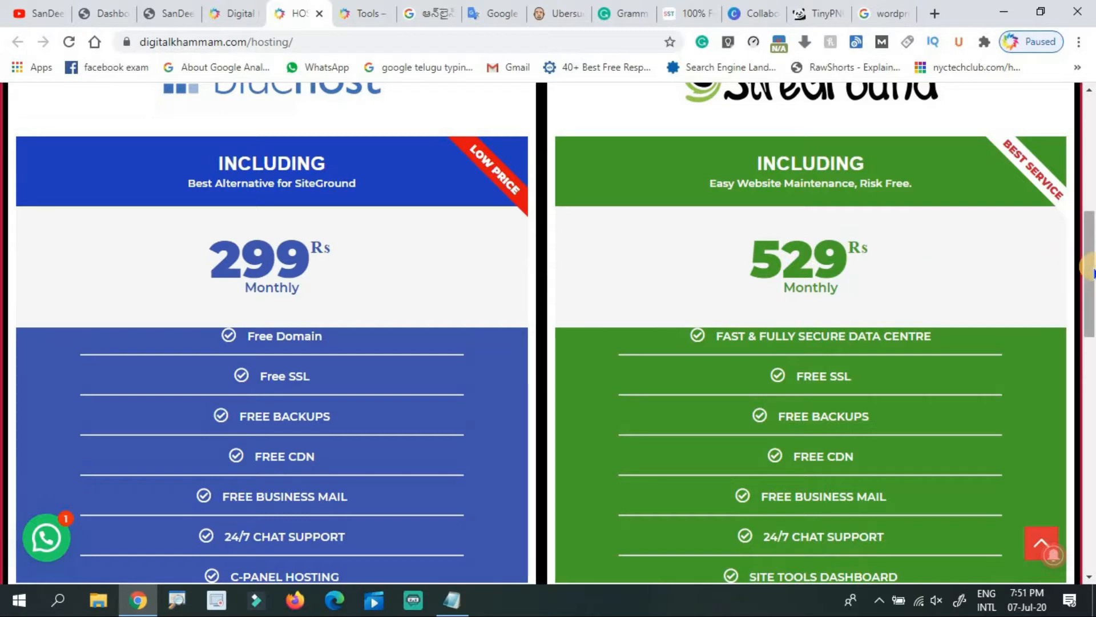
{"action": "left_click_drag", "start_coordinate": [1091, 270], "coordinate": [1091, 123]}
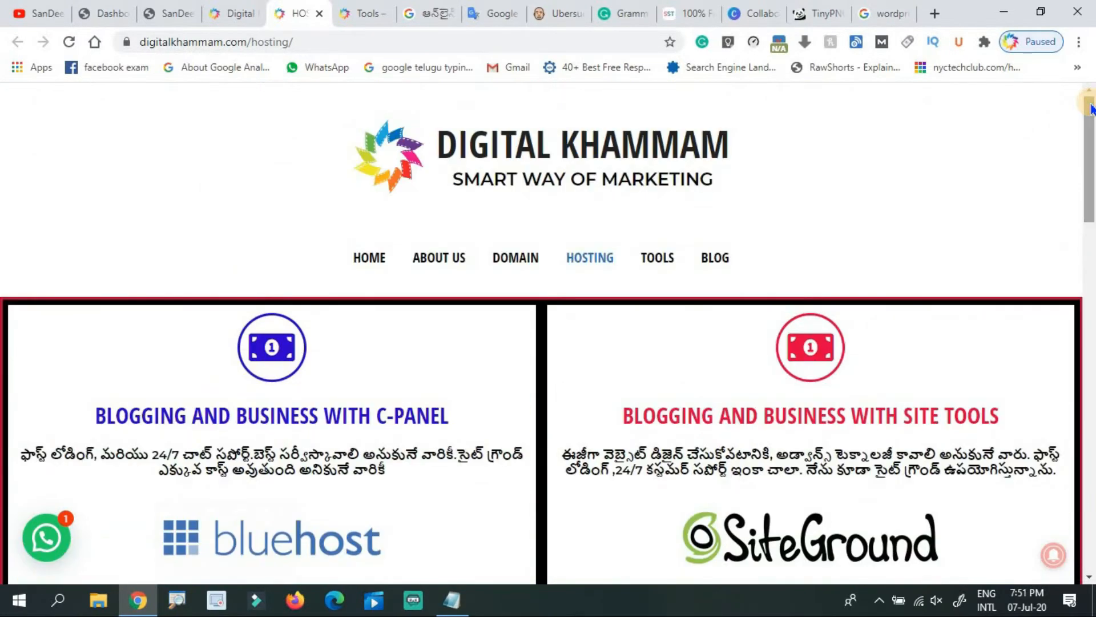
{"action": "scroll", "coordinate": [271, 198], "scroll_direction": "down", "scroll_amount": 7}
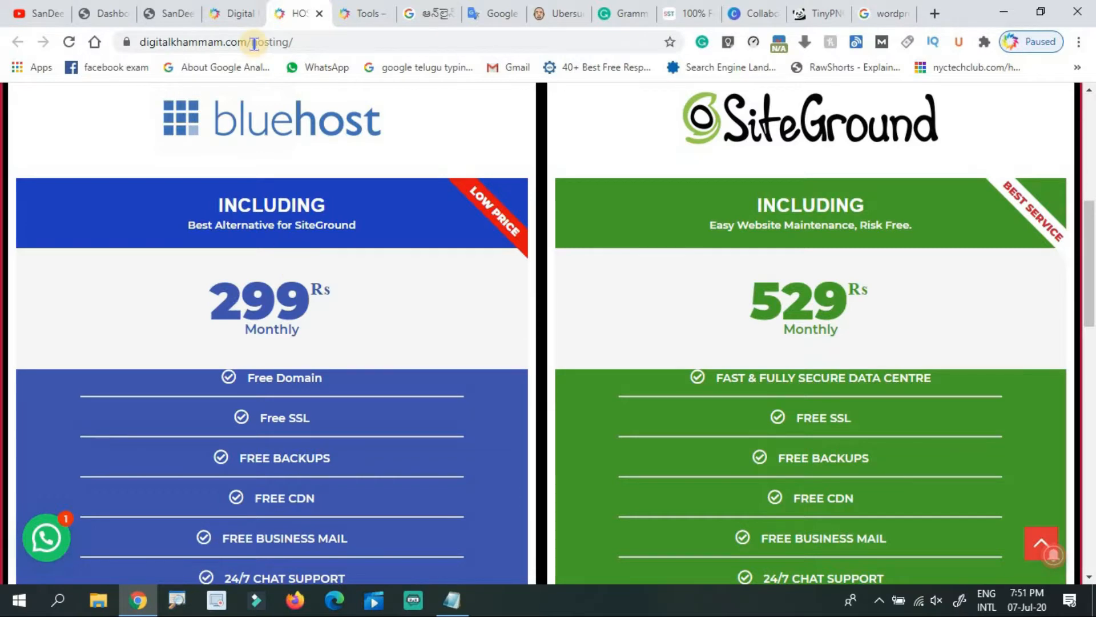
{"action": "left_click", "coordinate": [233, 10]}
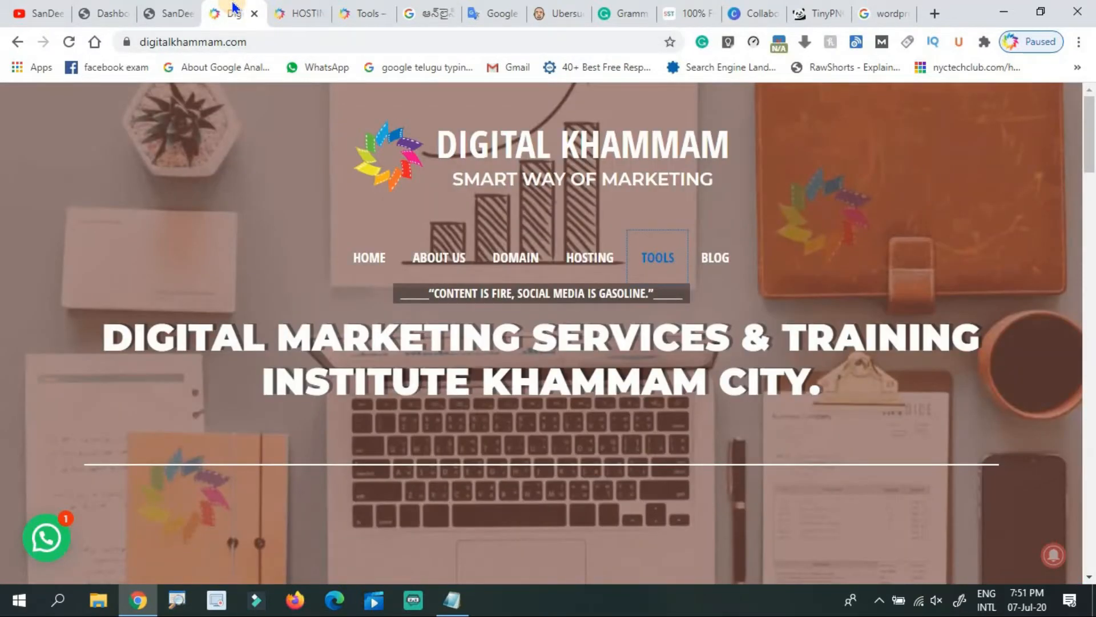
Switch to the article writing notes in Notepad and highlight the first question about posting articles on a blogging website.
{"action": "left_click", "coordinate": [453, 600]}
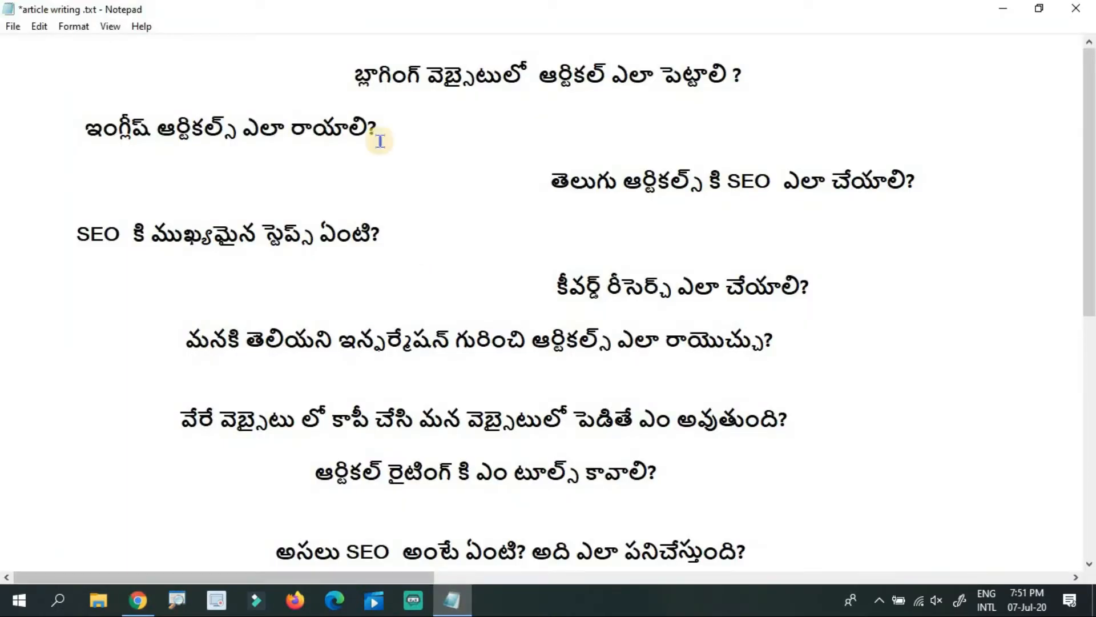
{"action": "left_click_drag", "start_coordinate": [356, 75], "coordinate": [732, 85]}
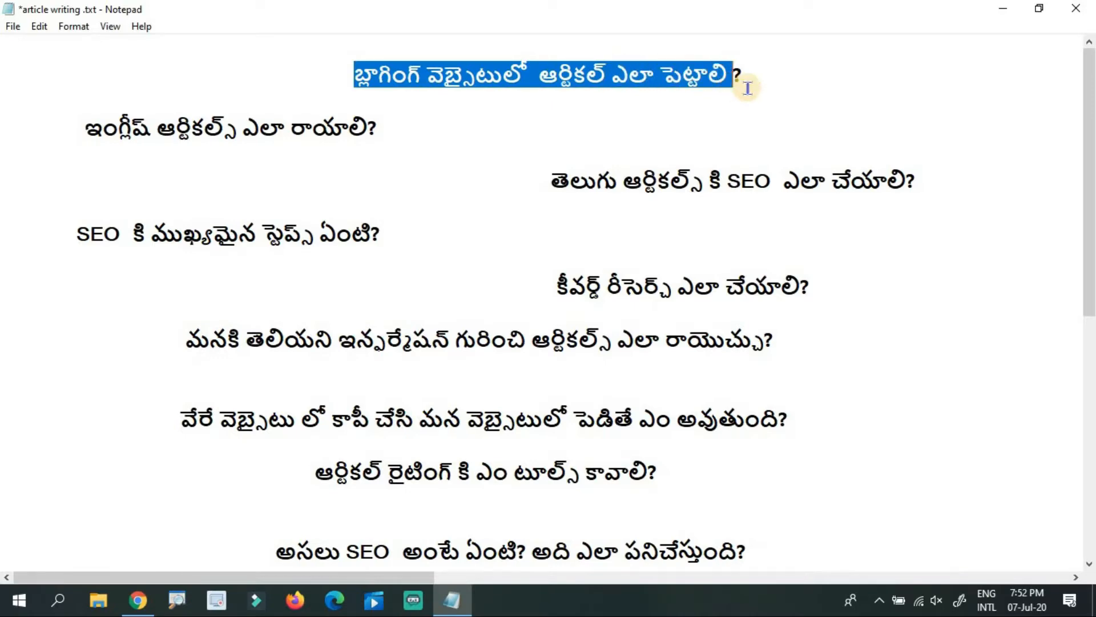
{"action": "left_click", "coordinate": [748, 88]}
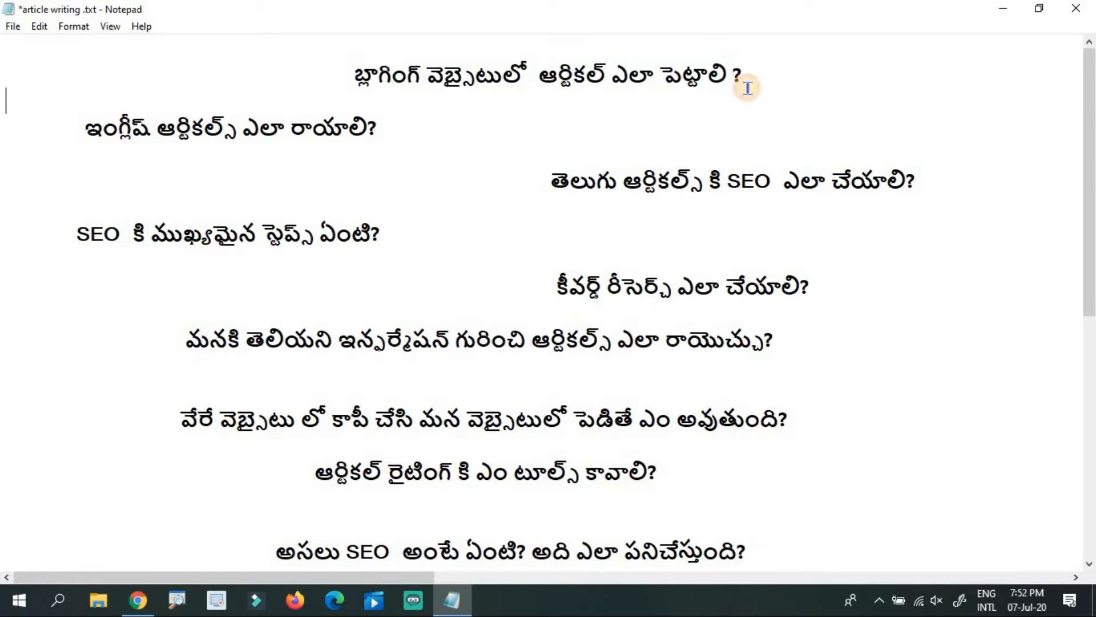
Switch to Chrome and view the public homepage of sandeep360tech.xyz, showing its full web address.
{"action": "left_click", "coordinate": [137, 599]}
{"action": "left_click", "coordinate": [177, 8]}
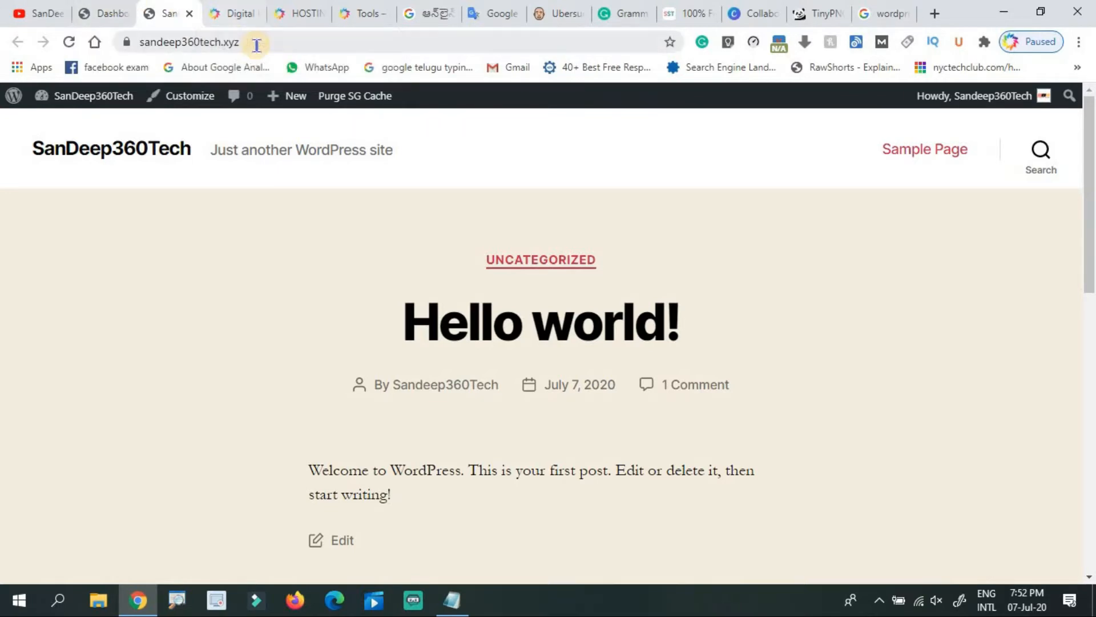
{"action": "left_click", "coordinate": [256, 45]}
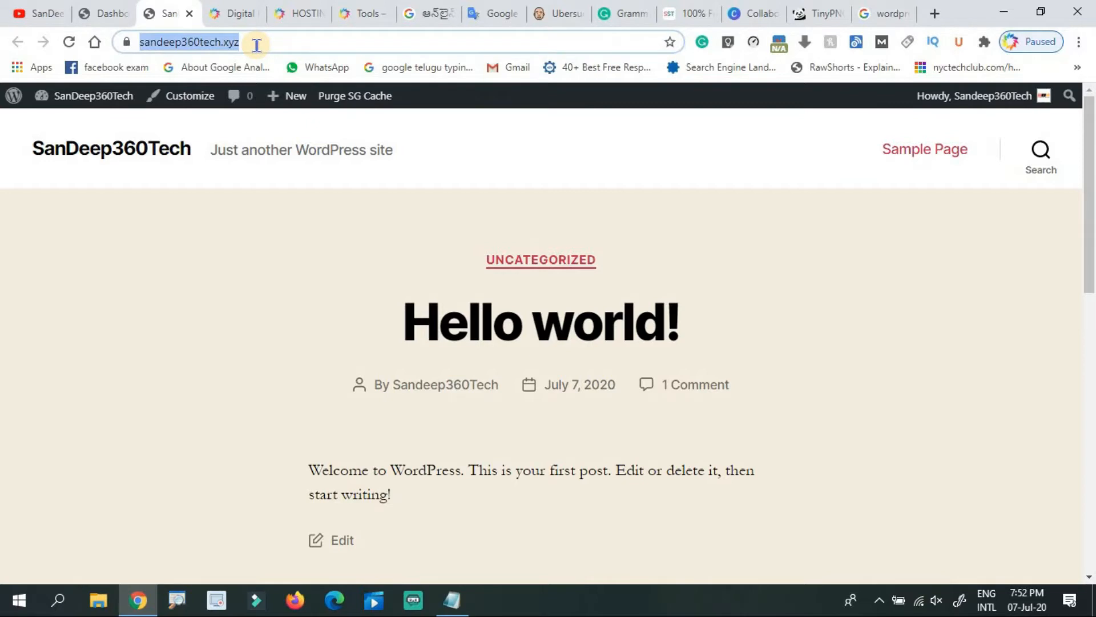
{"action": "left_click", "coordinate": [277, 45]}
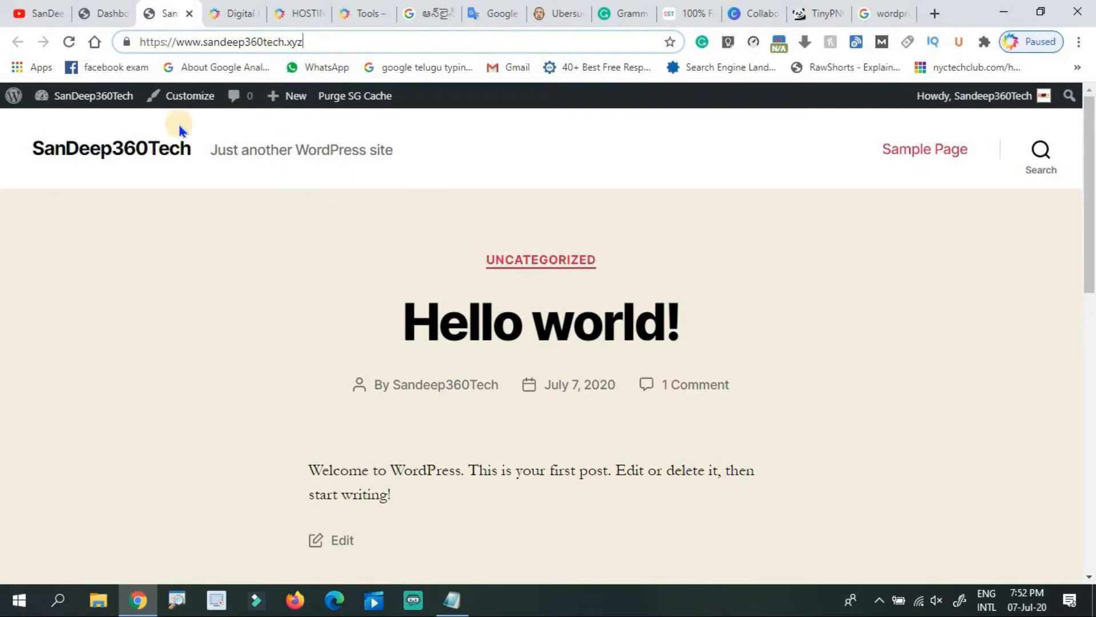
{"action": "left_click", "coordinate": [104, 13]}
{"action": "left_click", "coordinate": [163, 12]}
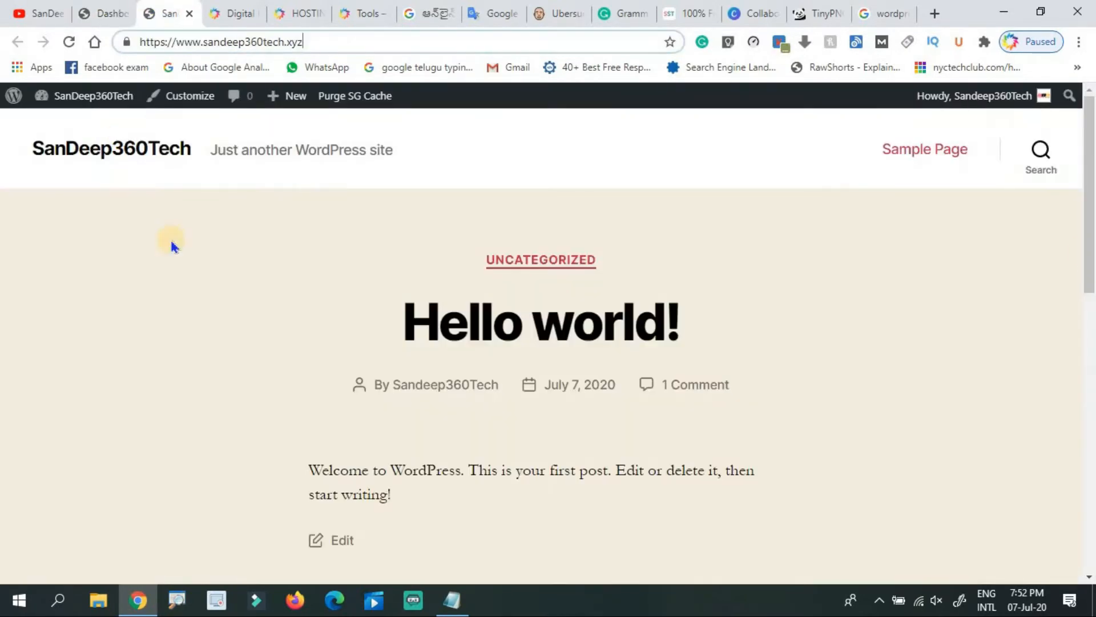
{"action": "left_click_drag", "start_coordinate": [1089, 216], "coordinate": [1092, 157]}
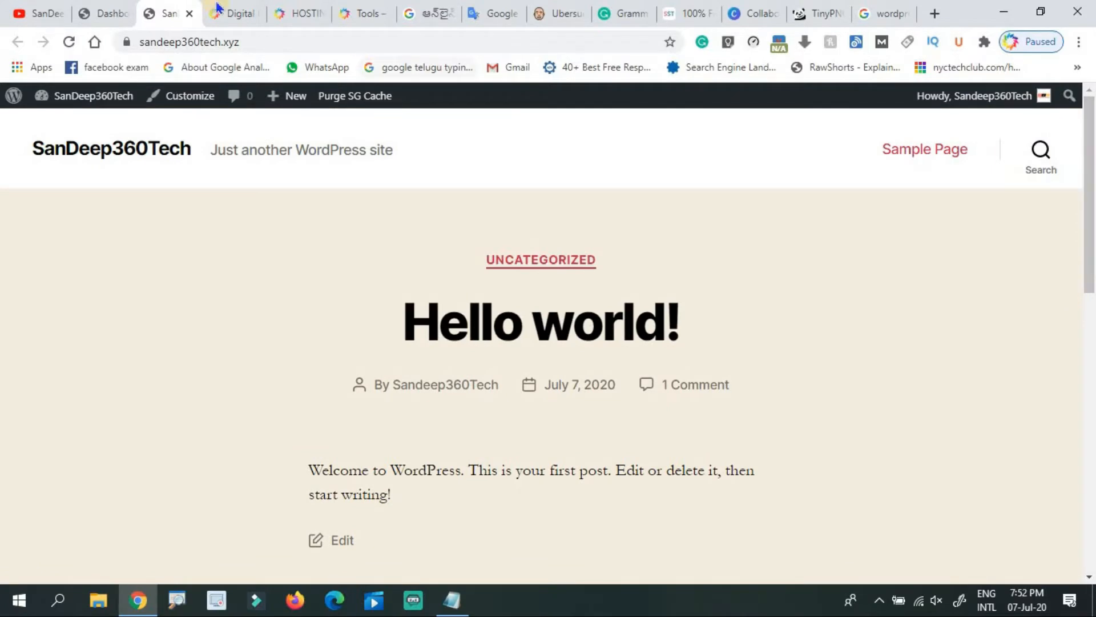
Compare the WordPress admin dashboard of sandeep360tech.xyz with the site's public homepage, ending on the dashboard.
{"action": "left_click", "coordinate": [109, 12]}
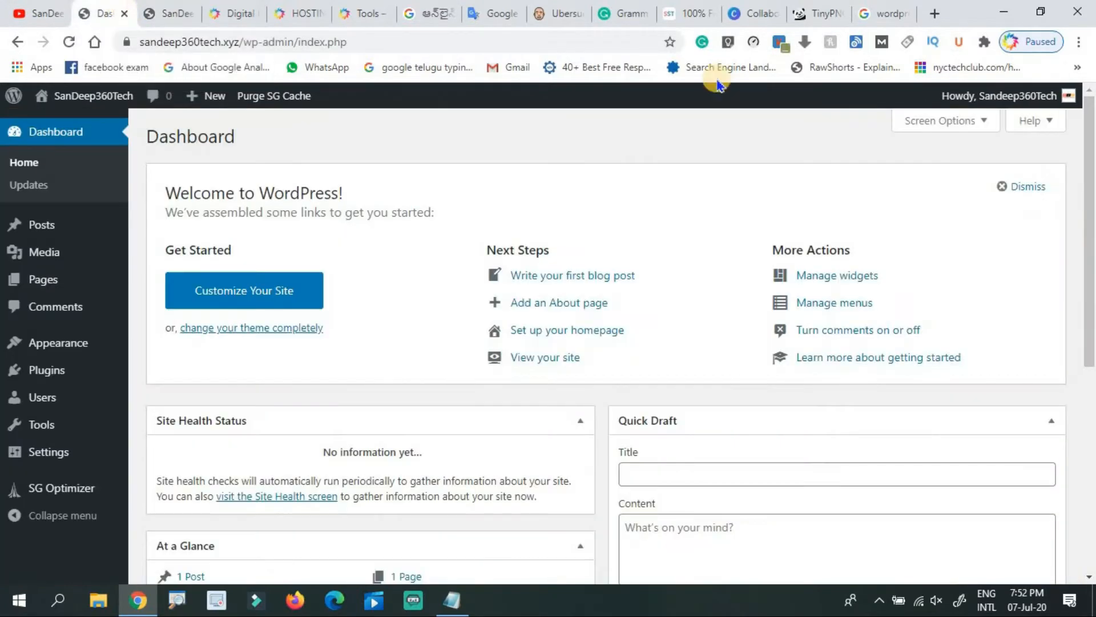
{"action": "left_click_drag", "start_coordinate": [1081, 214], "coordinate": [1091, 83]}
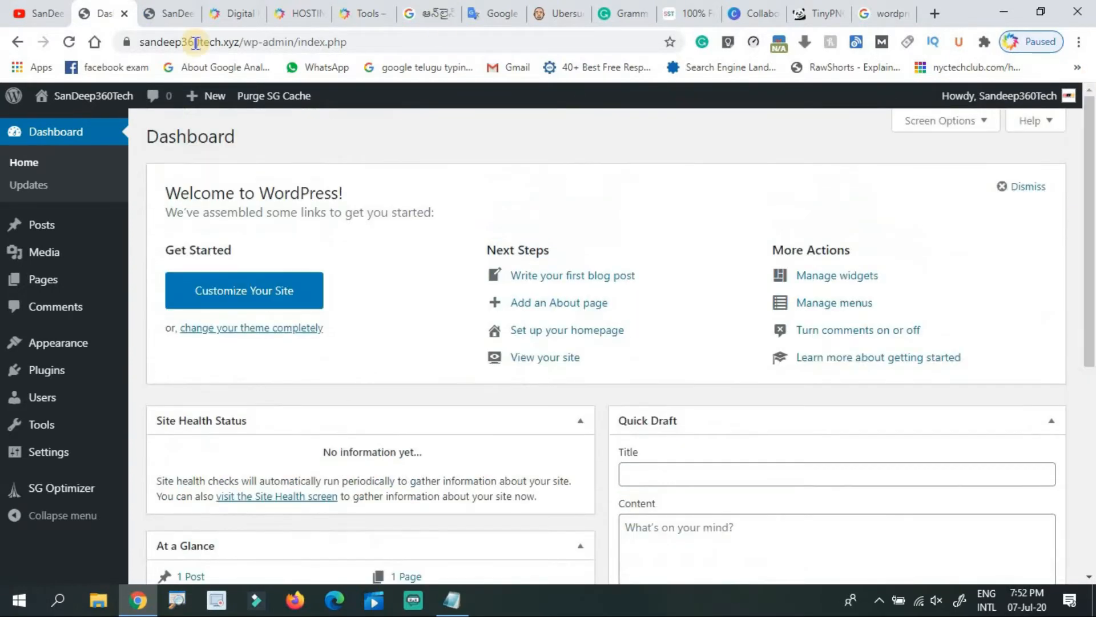
{"action": "left_click", "coordinate": [182, 12]}
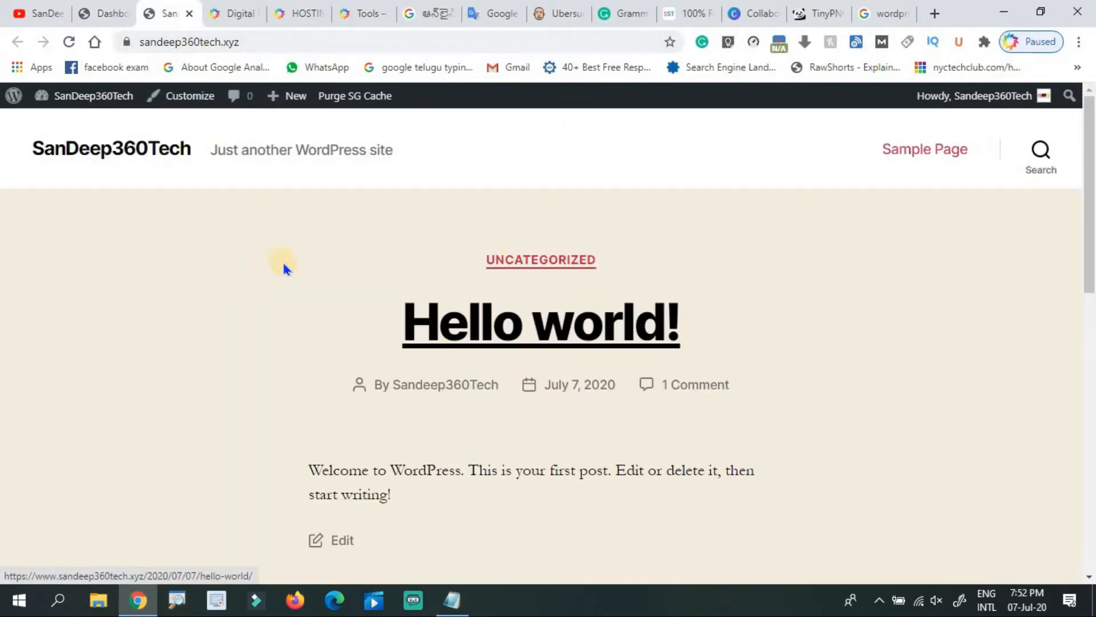
{"action": "left_click", "coordinate": [106, 12]}
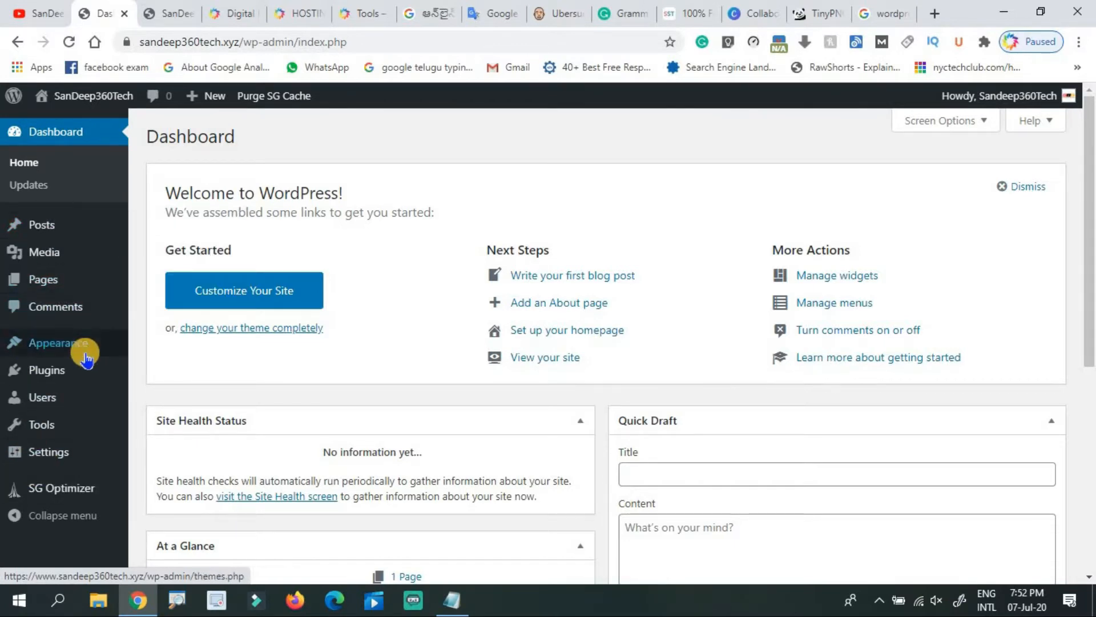
{"action": "mouse_move", "coordinate": [84, 354]}
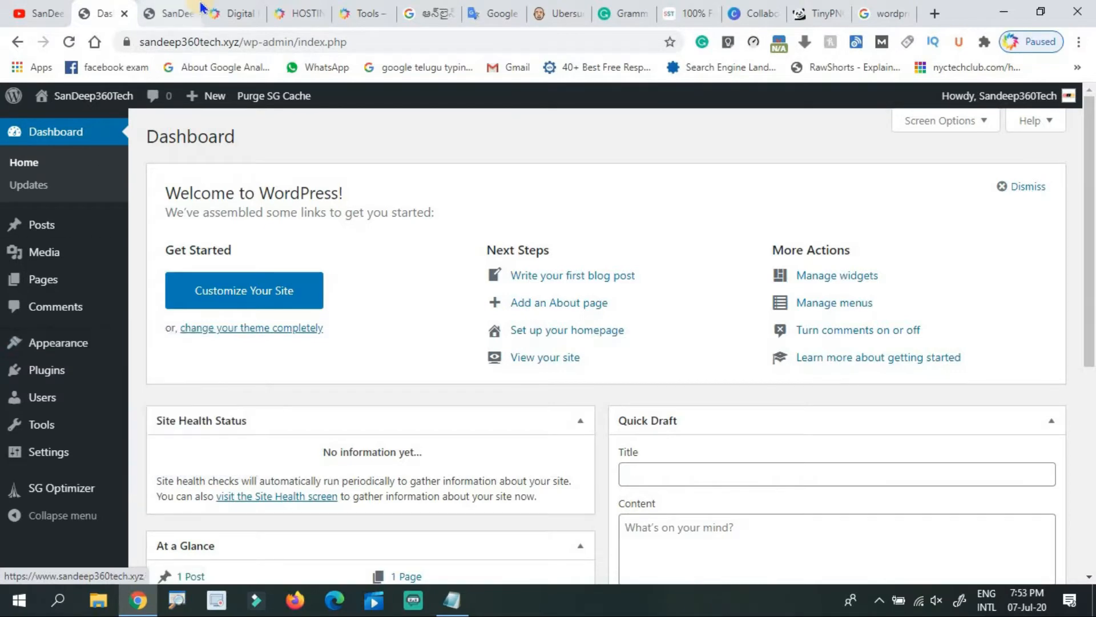
{"action": "left_click", "coordinate": [173, 10]}
{"action": "left_click", "coordinate": [118, 7]}
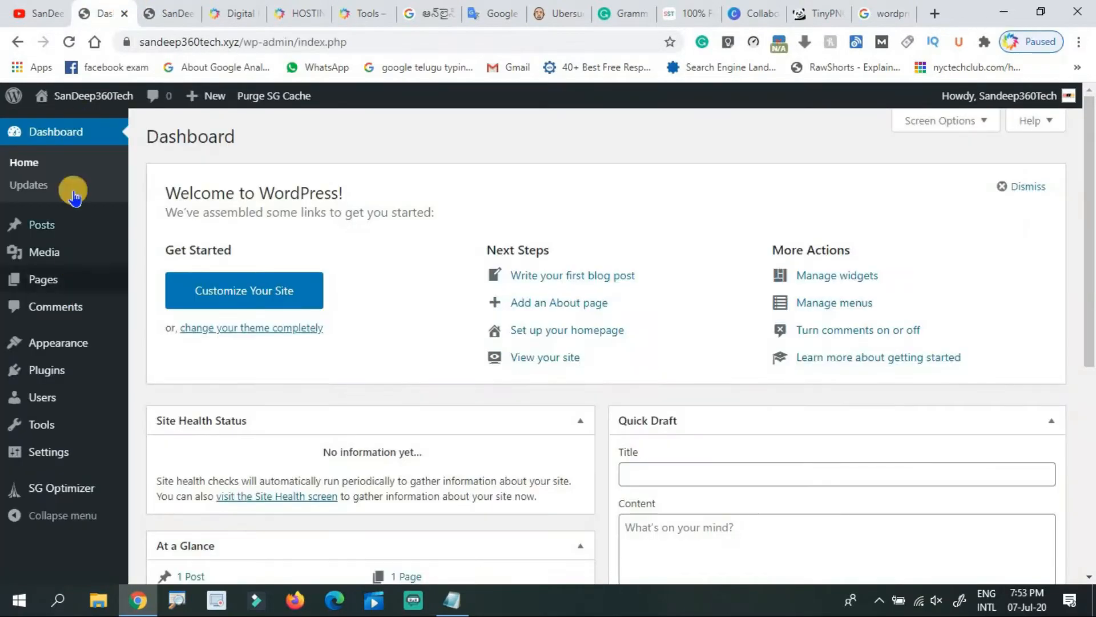
Install the Classic Editor plugin from the WordPress Add Plugins page.
{"action": "mouse_move", "coordinate": [81, 436]}
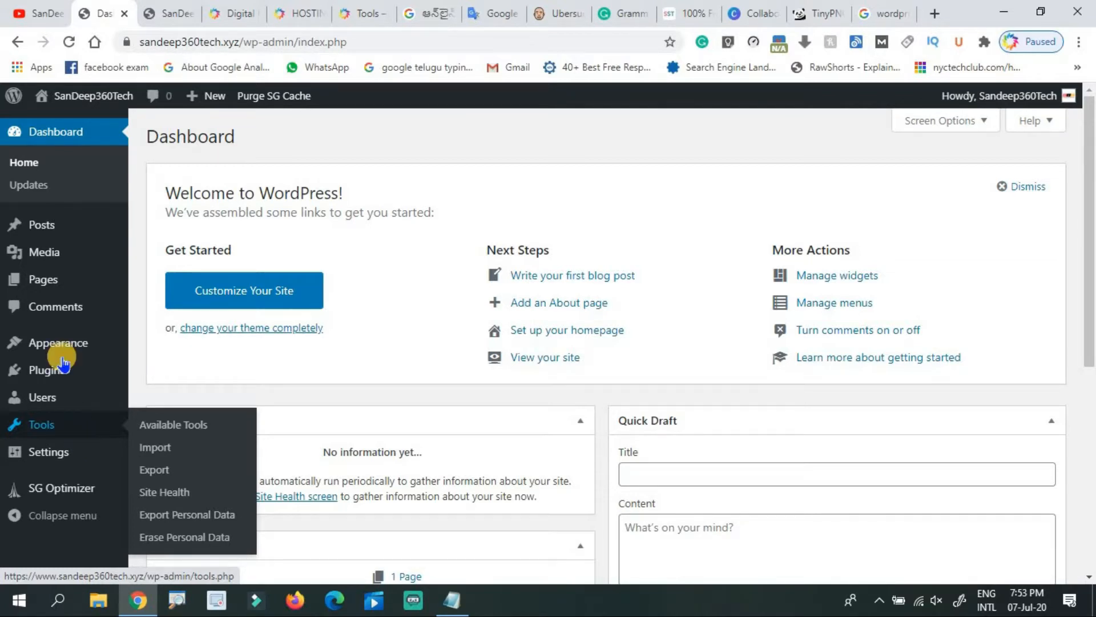
{"action": "mouse_move", "coordinate": [41, 231]}
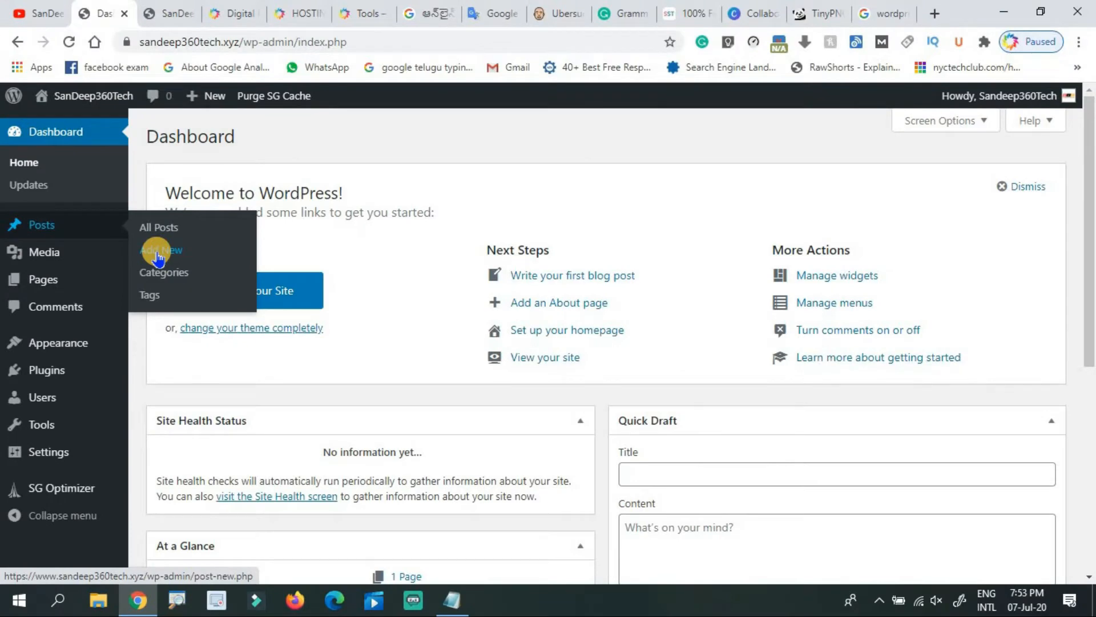
{"action": "mouse_move", "coordinate": [37, 372]}
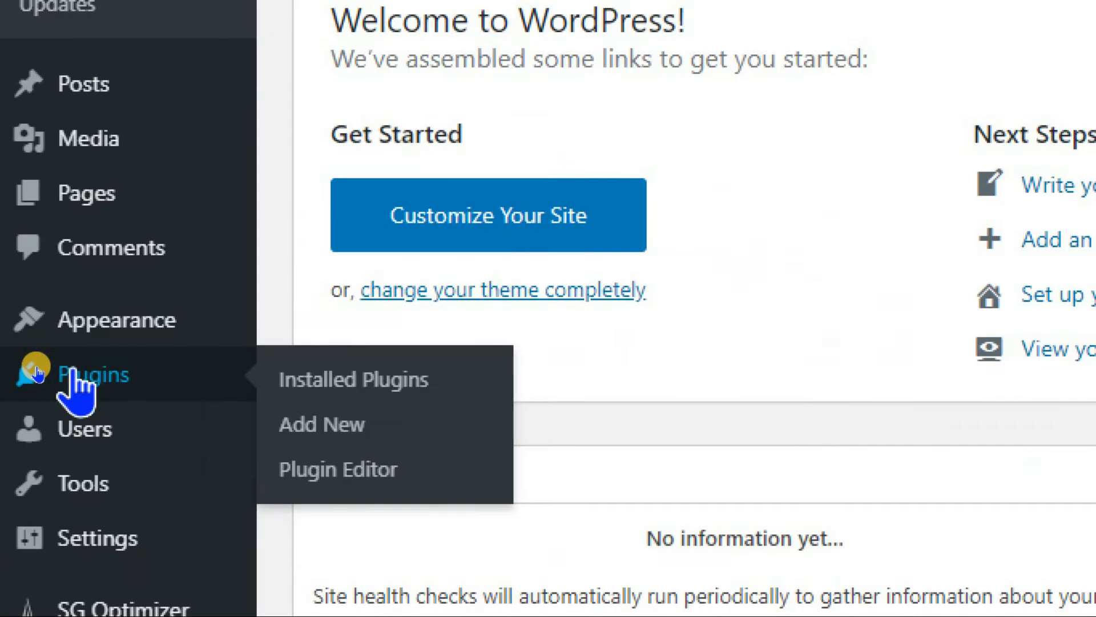
{"action": "left_click", "coordinate": [308, 424]}
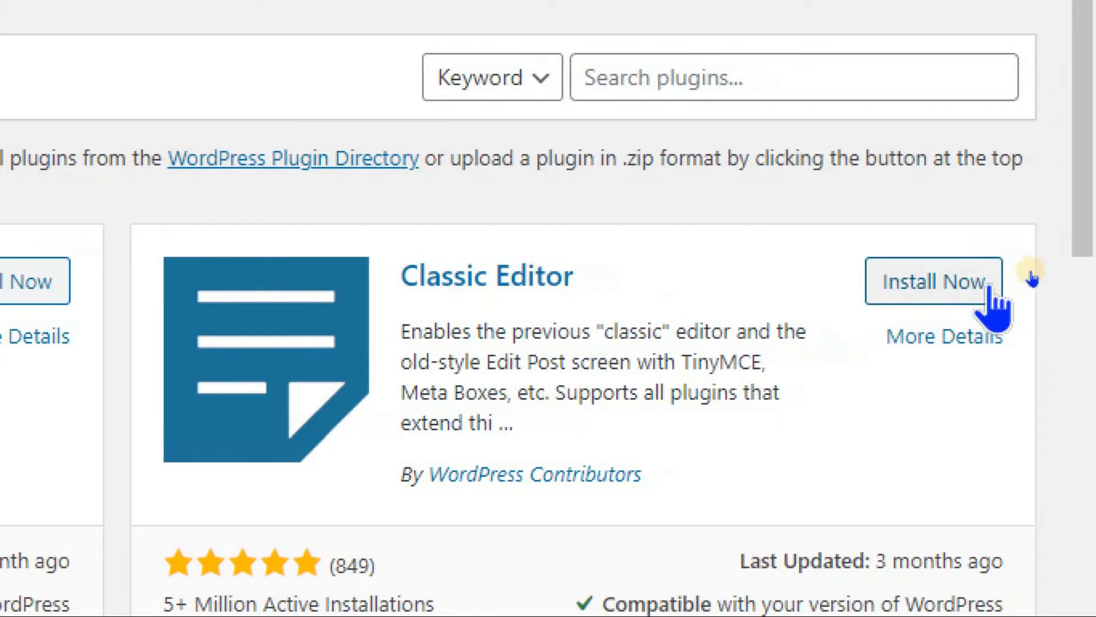
{"action": "left_click", "coordinate": [888, 292]}
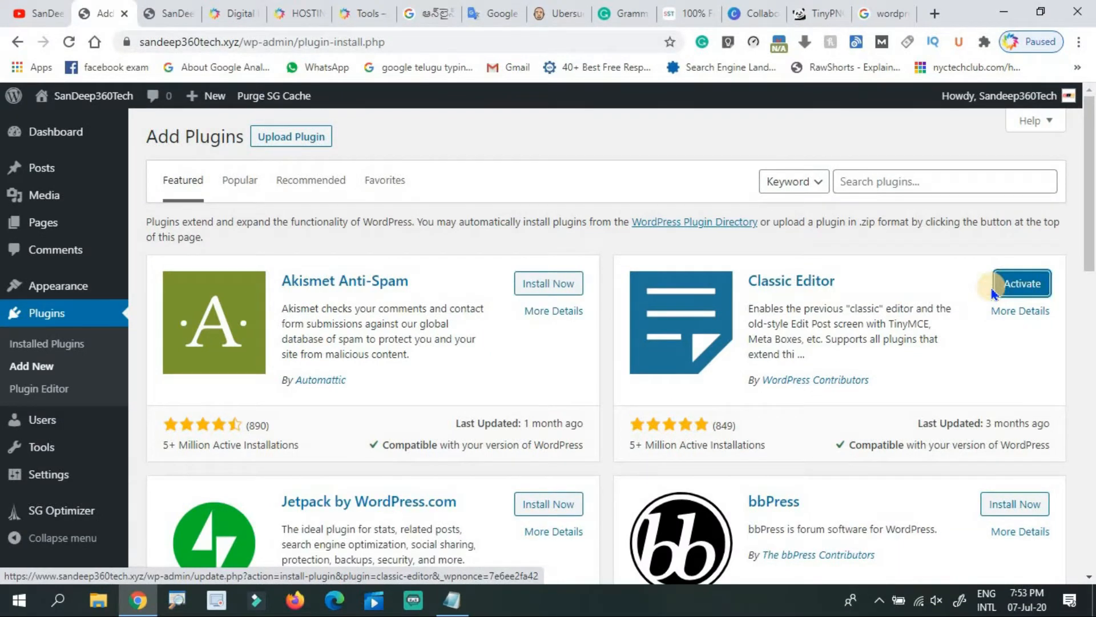
Search the plugin directory for "yoast seo", then install and activate the Yoast SEO plugin.
{"action": "left_click", "coordinate": [921, 191]}
{"action": "type", "text": "y"}
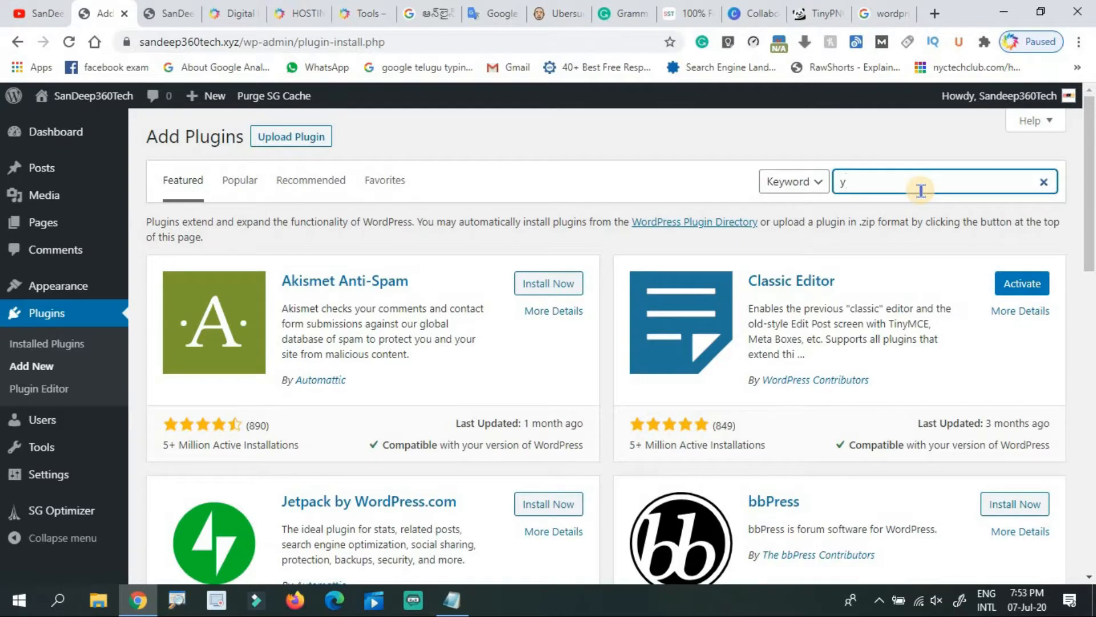
{"action": "type", "text": "oast seo"}
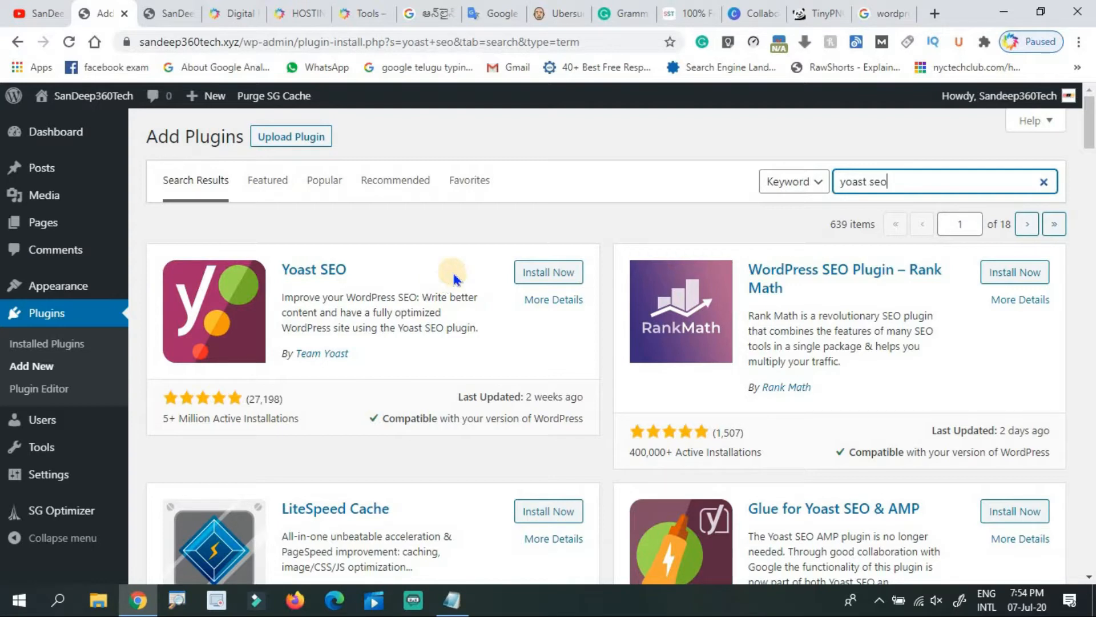
{"action": "left_click", "coordinate": [530, 274]}
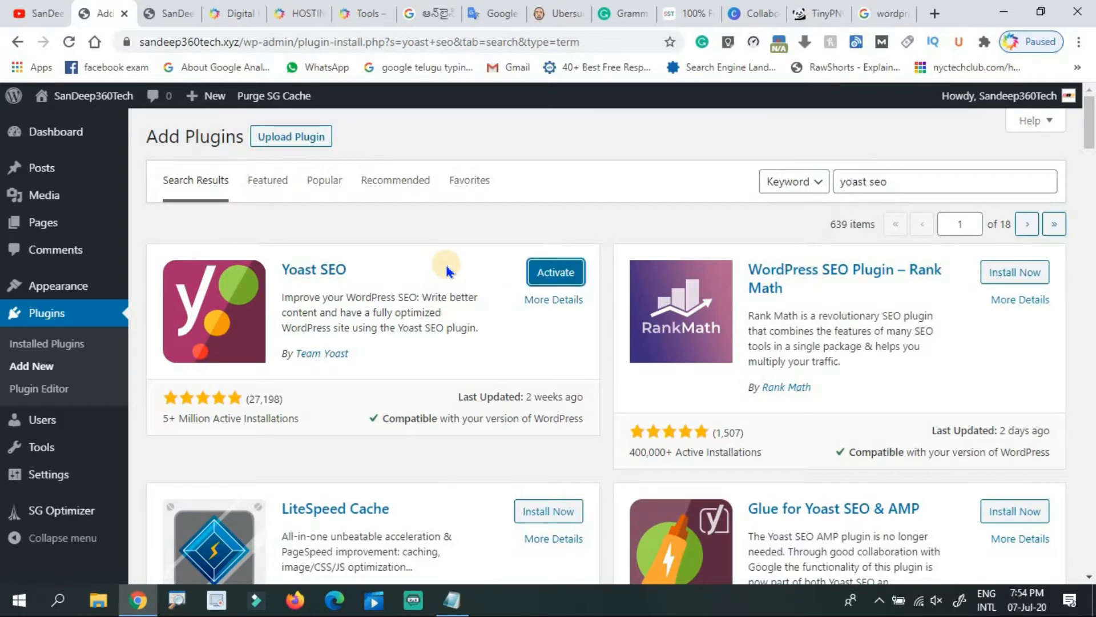
{"action": "left_click", "coordinate": [540, 278]}
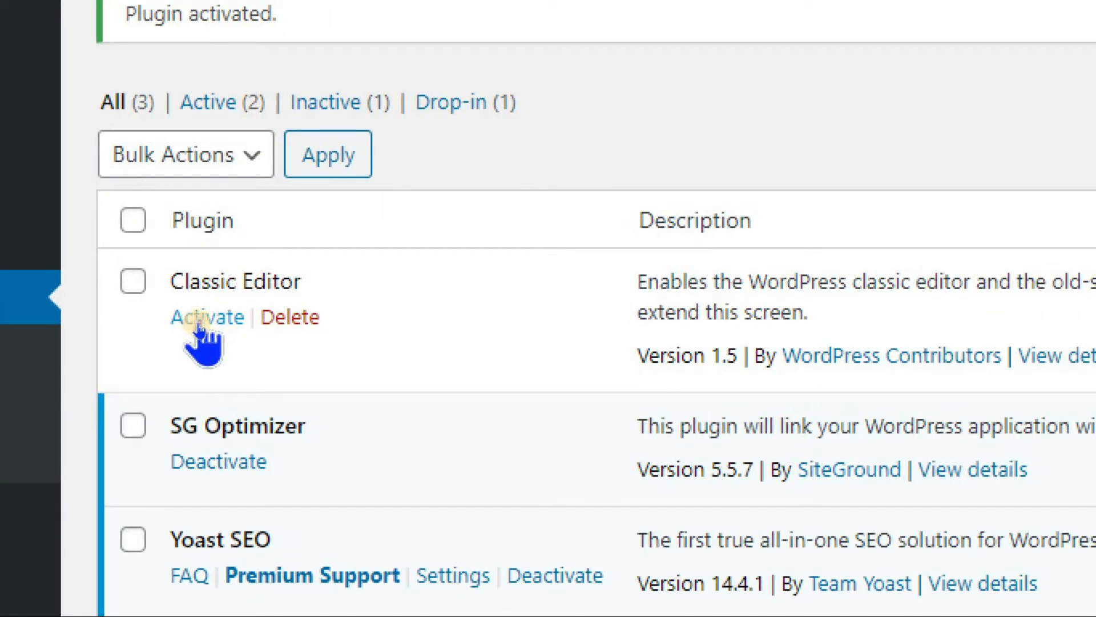
Activate the Classic Editor plugin and open a new blog post for writing.
{"action": "left_click", "coordinate": [198, 324]}
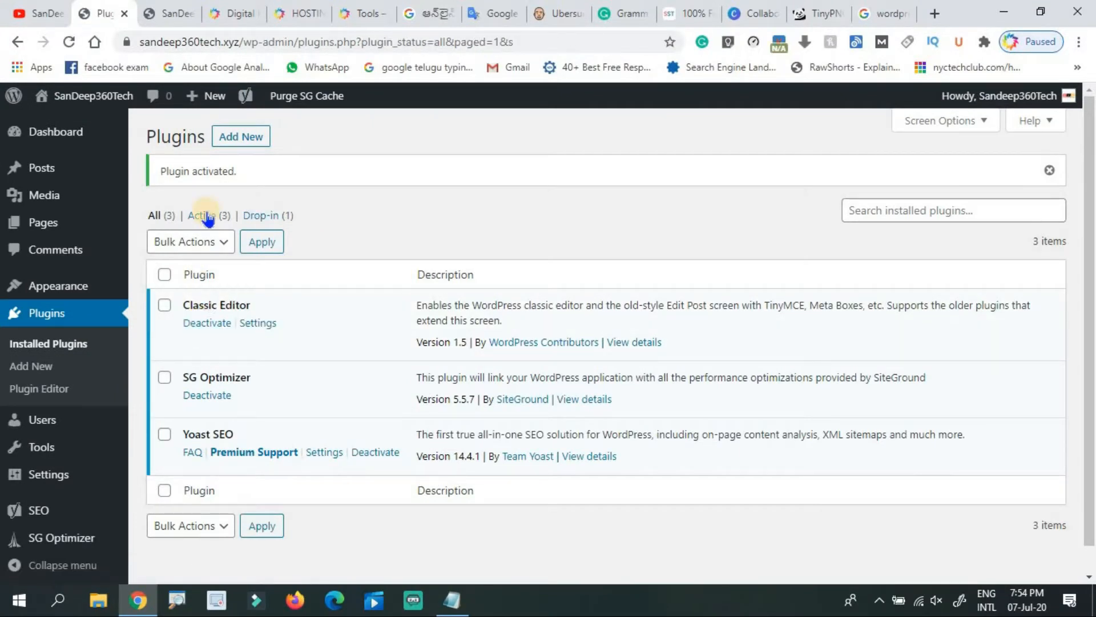
{"action": "mouse_move", "coordinate": [57, 170]}
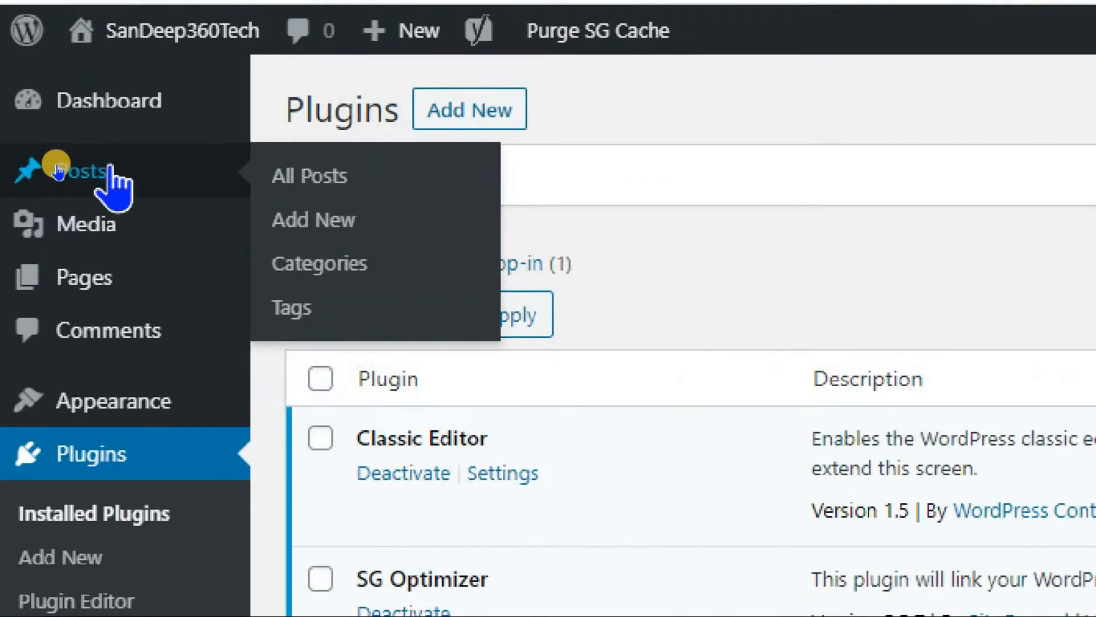
{"action": "left_click", "coordinate": [320, 223]}
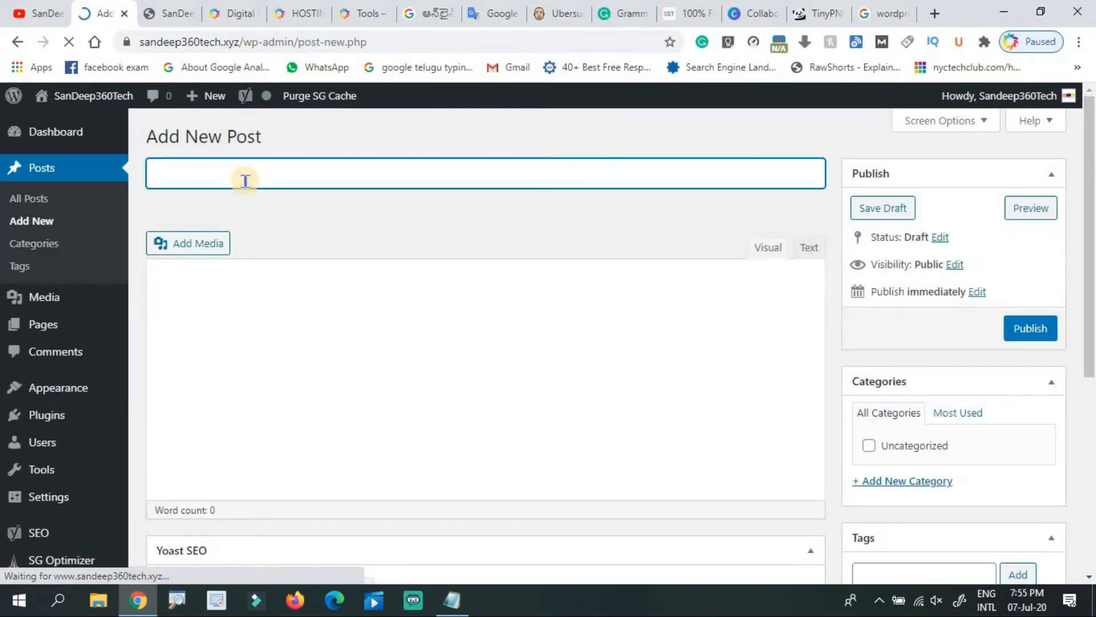
{"action": "left_click", "coordinate": [248, 275]}
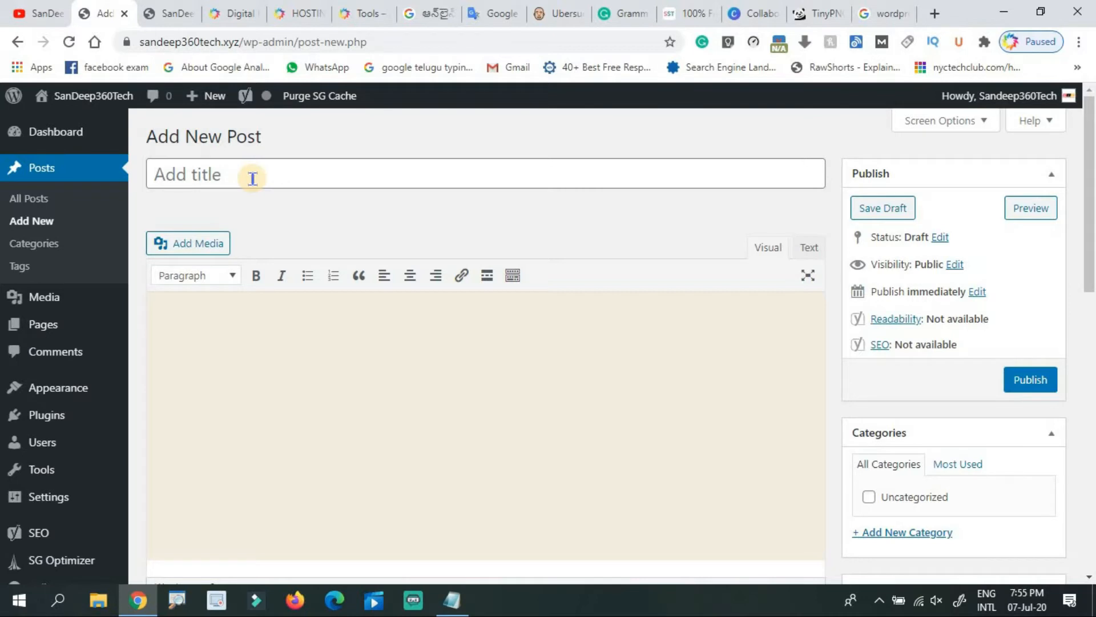
{"action": "left_click", "coordinate": [311, 343]}
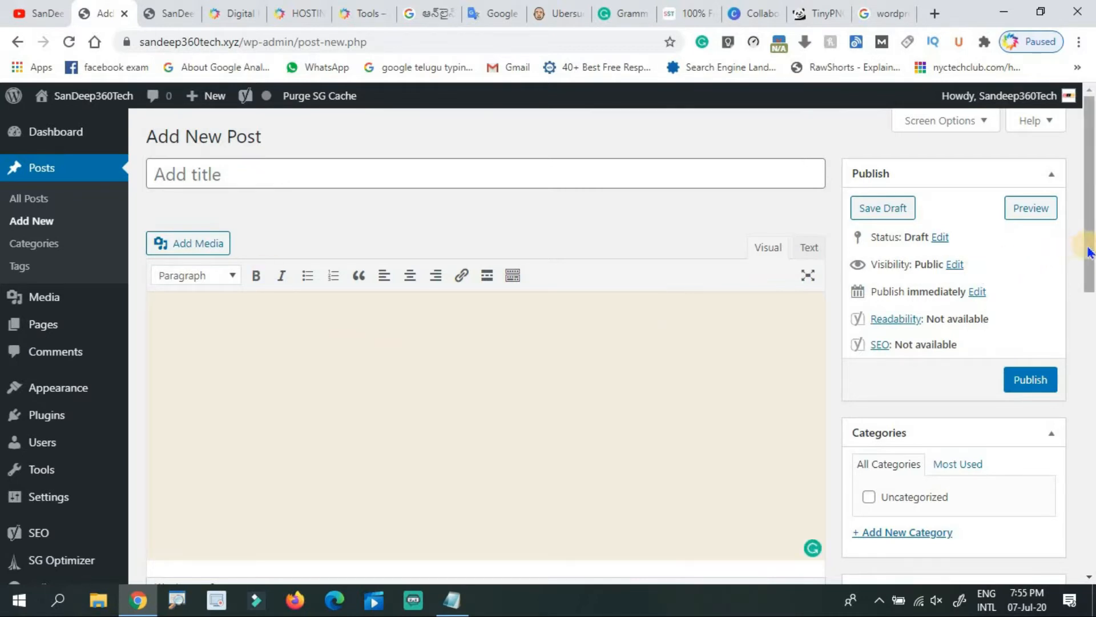
Set the post's Yoast SEO focus keyphrase to "what is wordpress".
{"action": "scroll", "coordinate": [1083, 279], "scroll_direction": "down", "scroll_amount": 1}
{"action": "left_click_drag", "start_coordinate": [1083, 280], "coordinate": [1072, 415]}
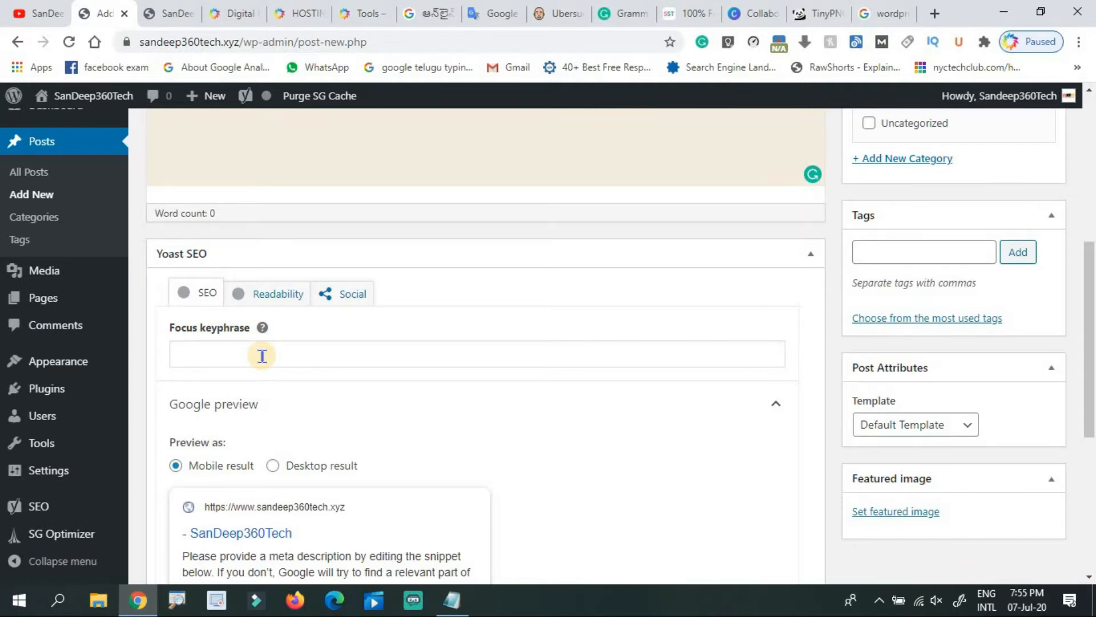
{"action": "left_click", "coordinate": [262, 355]}
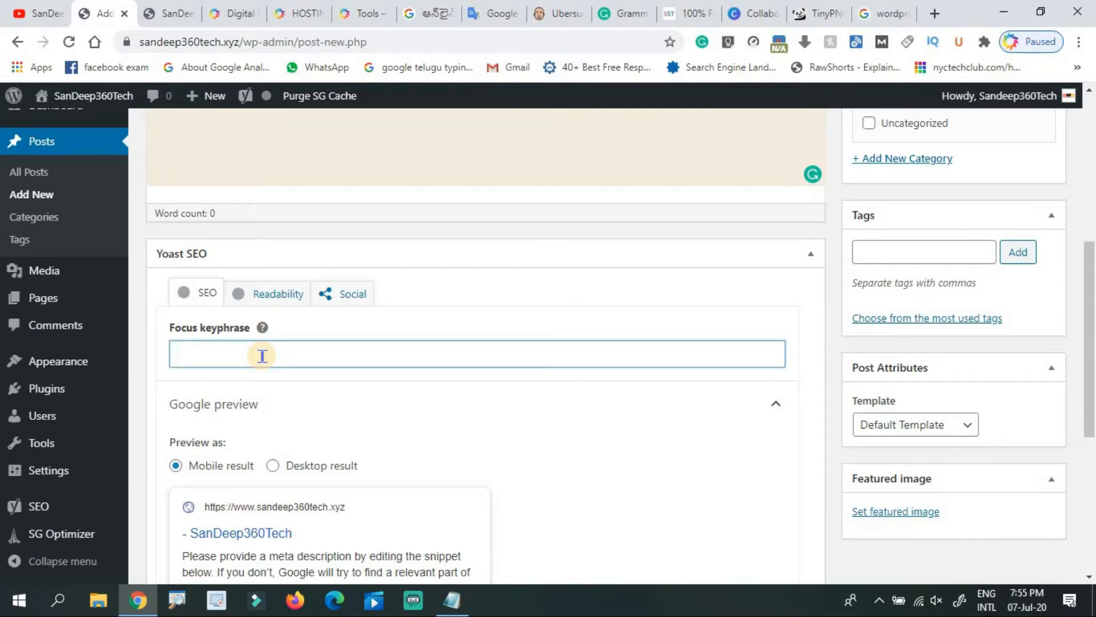
{"action": "type", "text": "what is wordpress"}
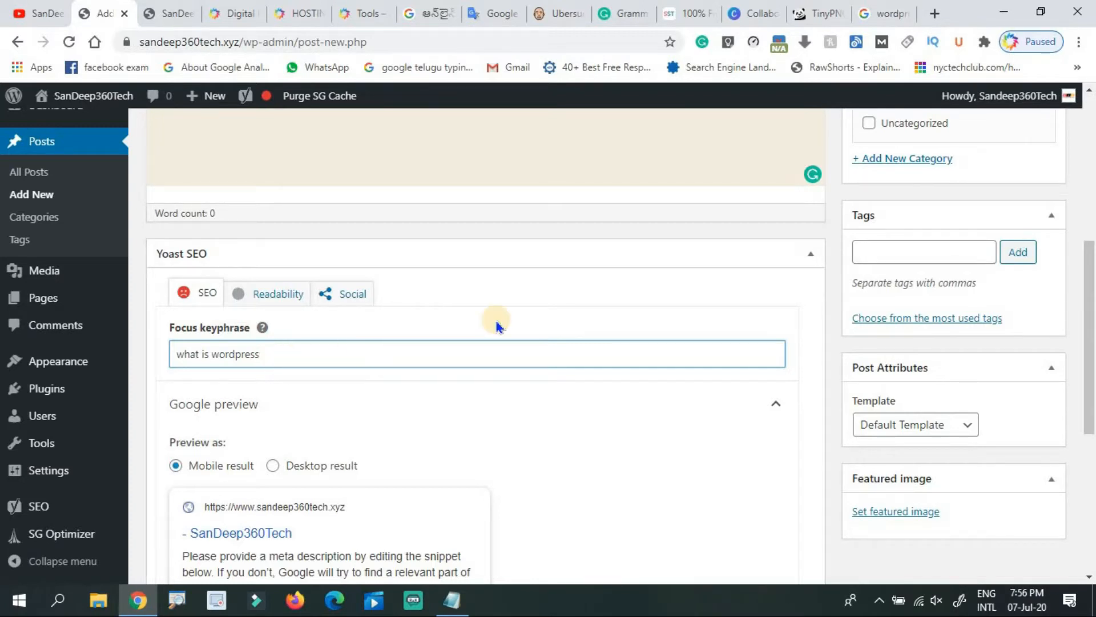
Enter "What is Wordpress? How to use?" as the title of the new post.
{"action": "left_click_drag", "start_coordinate": [1090, 340], "coordinate": [1069, 154]}
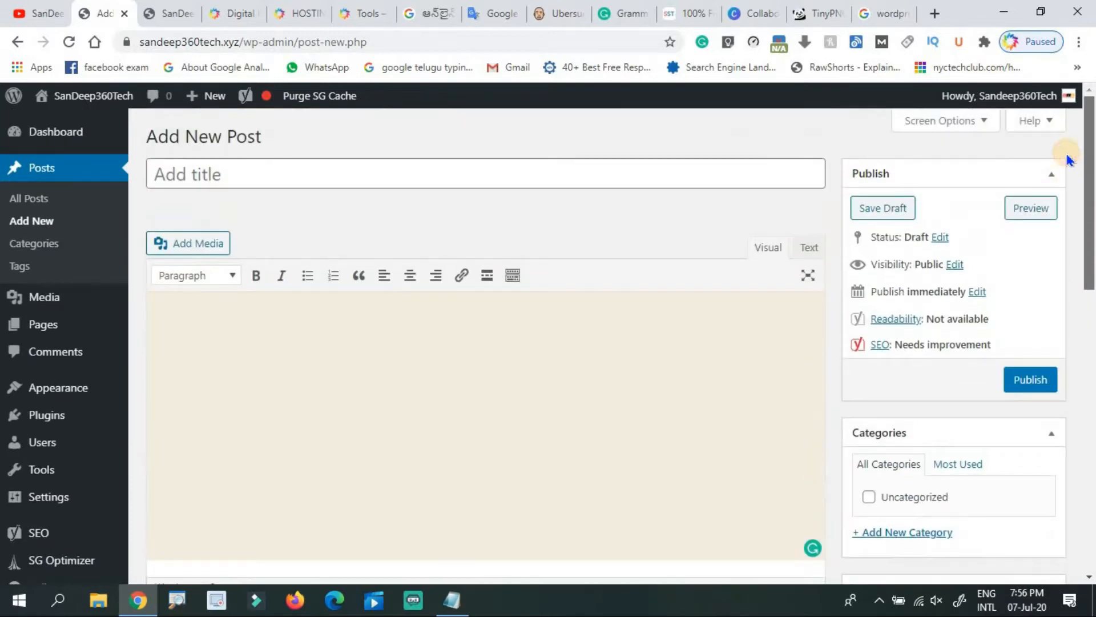
{"action": "left_click", "coordinate": [596, 171]}
{"action": "type", "text": "W"}
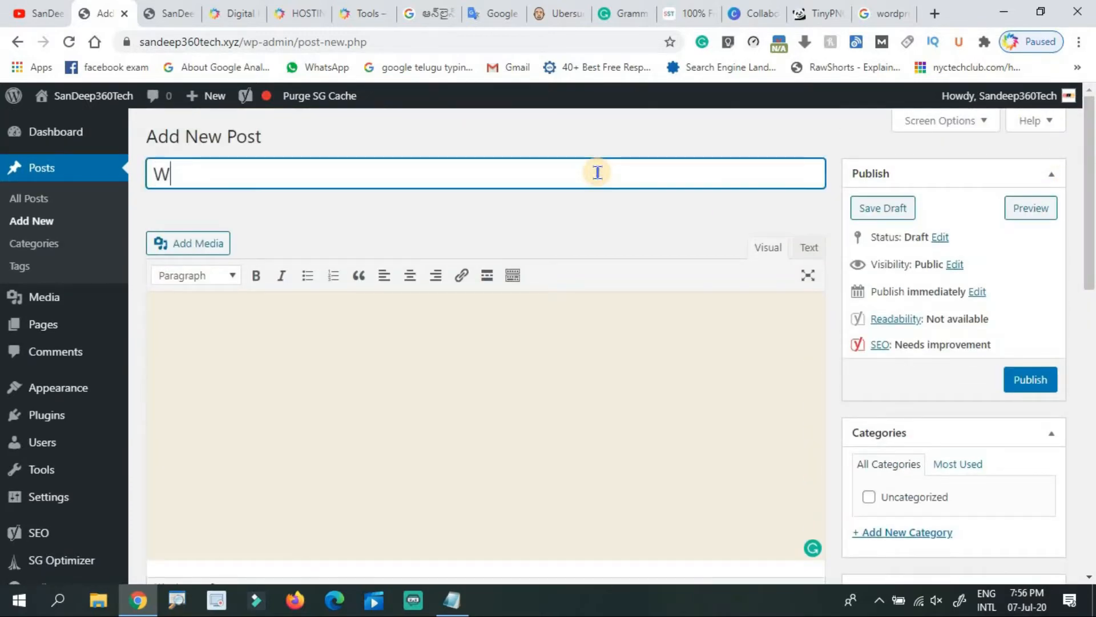
{"action": "type", "text": "hat is Word"}
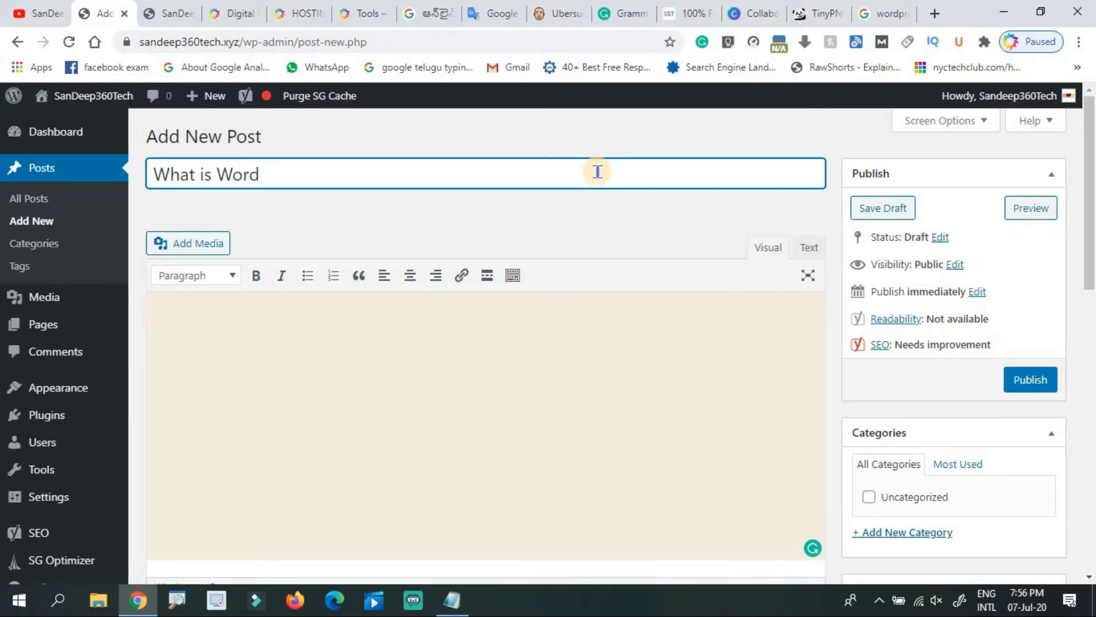
{"action": "type", "text": "press? How Y"}
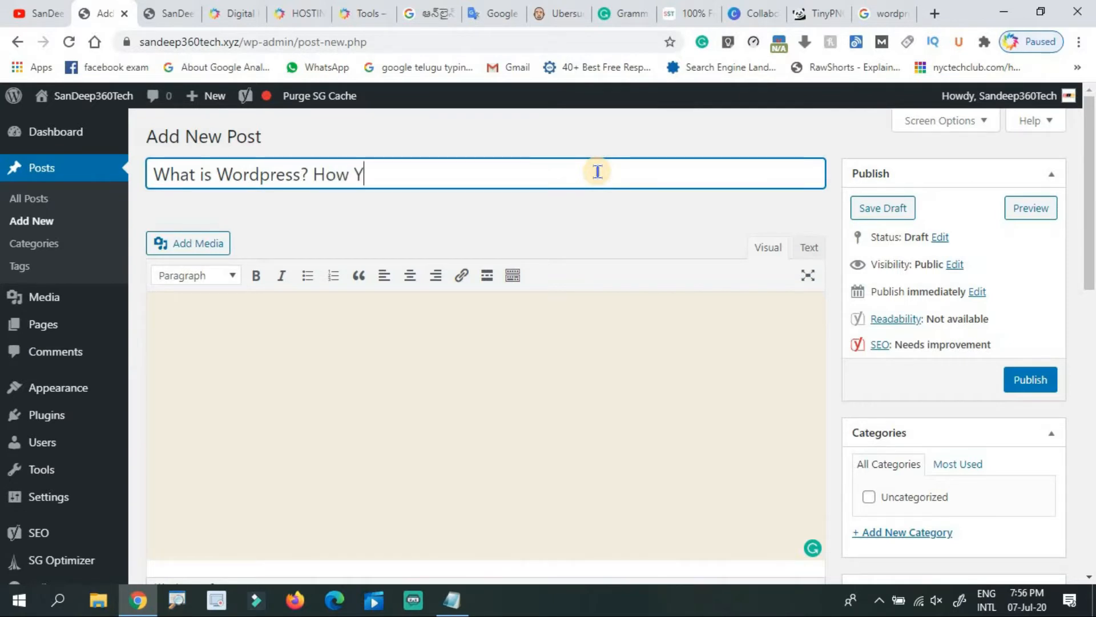
{"action": "key", "text": "BackSpace"}
{"action": "type", "text": "to use?"}
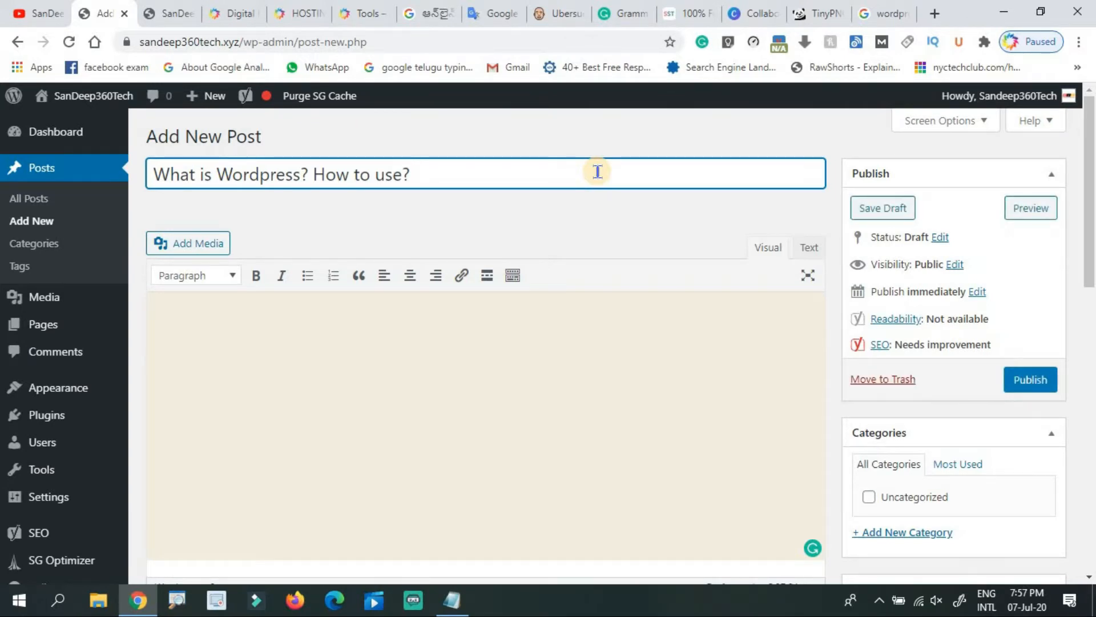
Compare the Telugu topic list in Notepad with the post draft in Chrome, ending on the draft.
{"action": "left_click", "coordinate": [451, 599]}
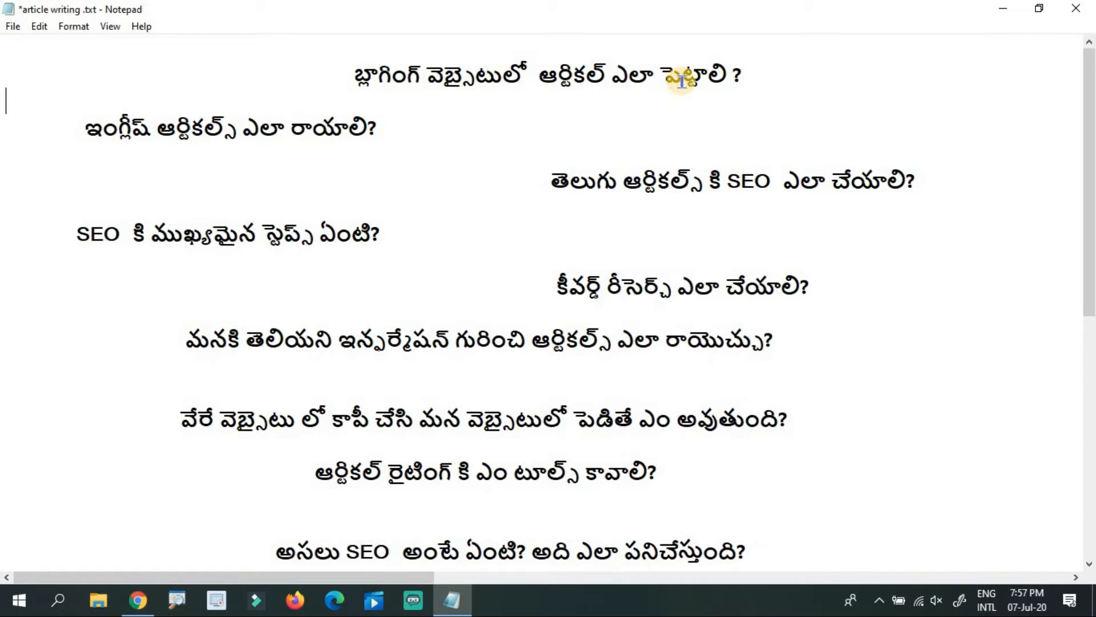
{"action": "left_click", "coordinate": [138, 599]}
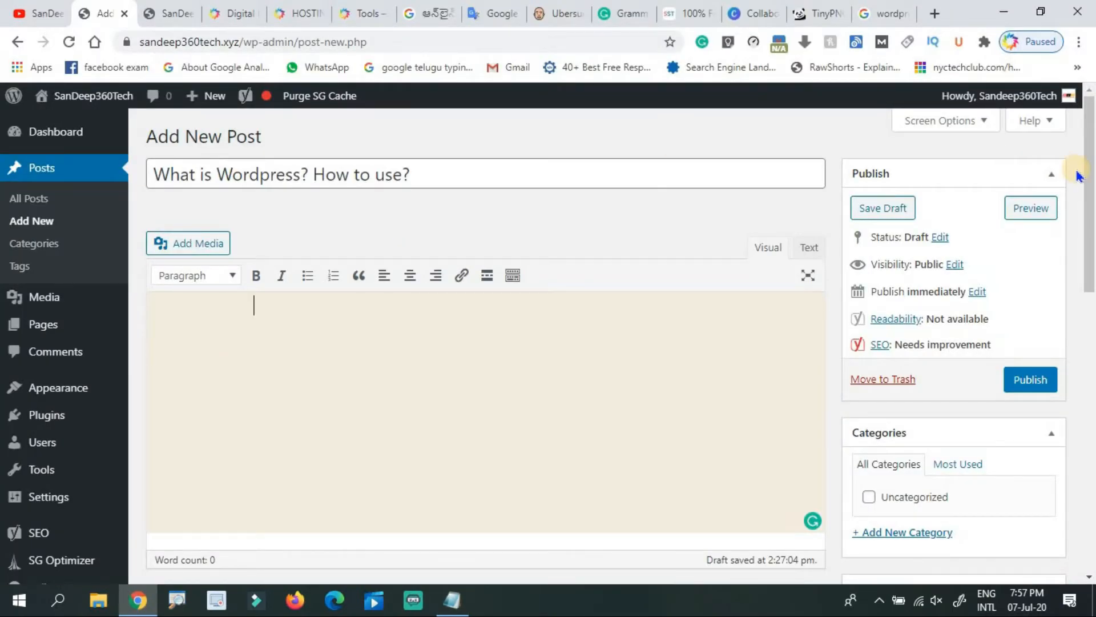
{"action": "left_click_drag", "start_coordinate": [1087, 174], "coordinate": [1067, 189]}
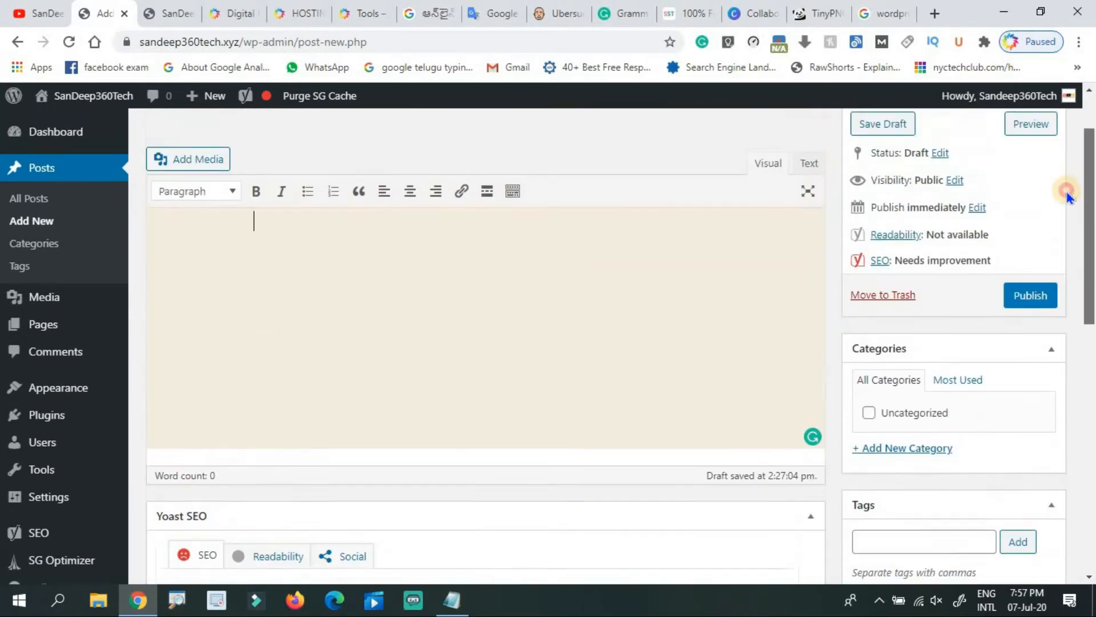
{"action": "left_click", "coordinate": [456, 601]}
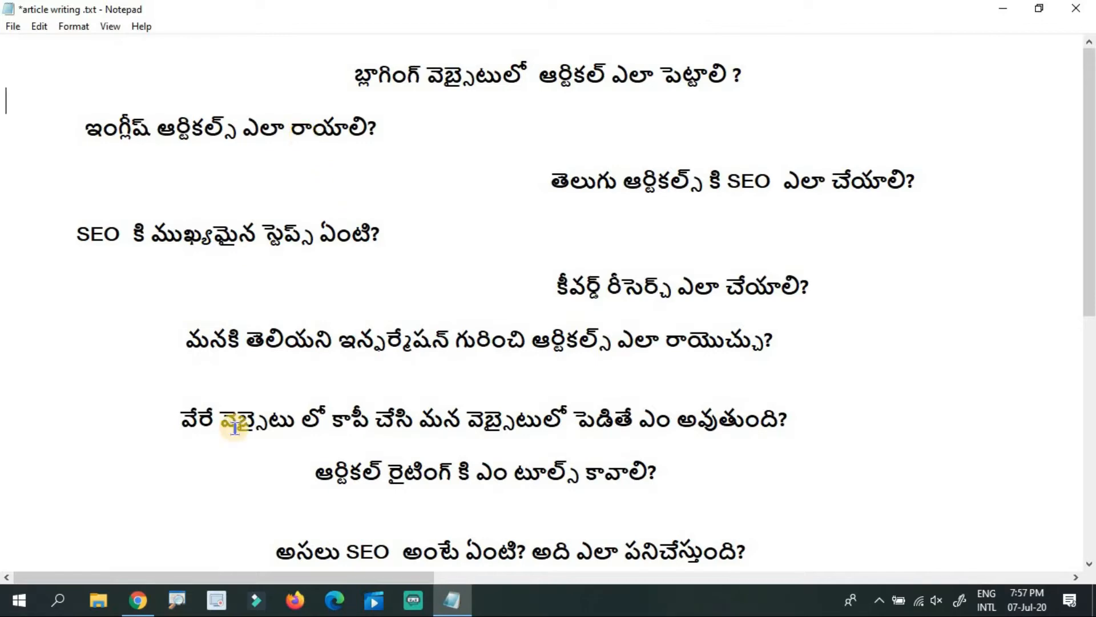
{"action": "left_click", "coordinate": [137, 600]}
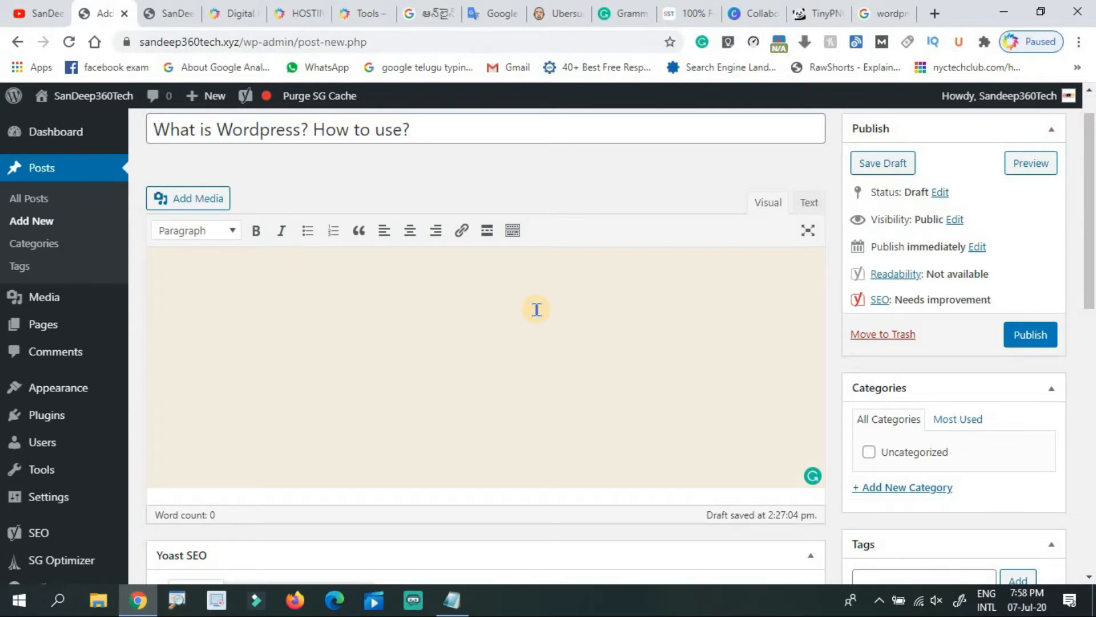
View the Telugu article text in Google Input Tools and look through the tools page of digitalkhammam.com.
{"action": "left_click", "coordinate": [425, 10]}
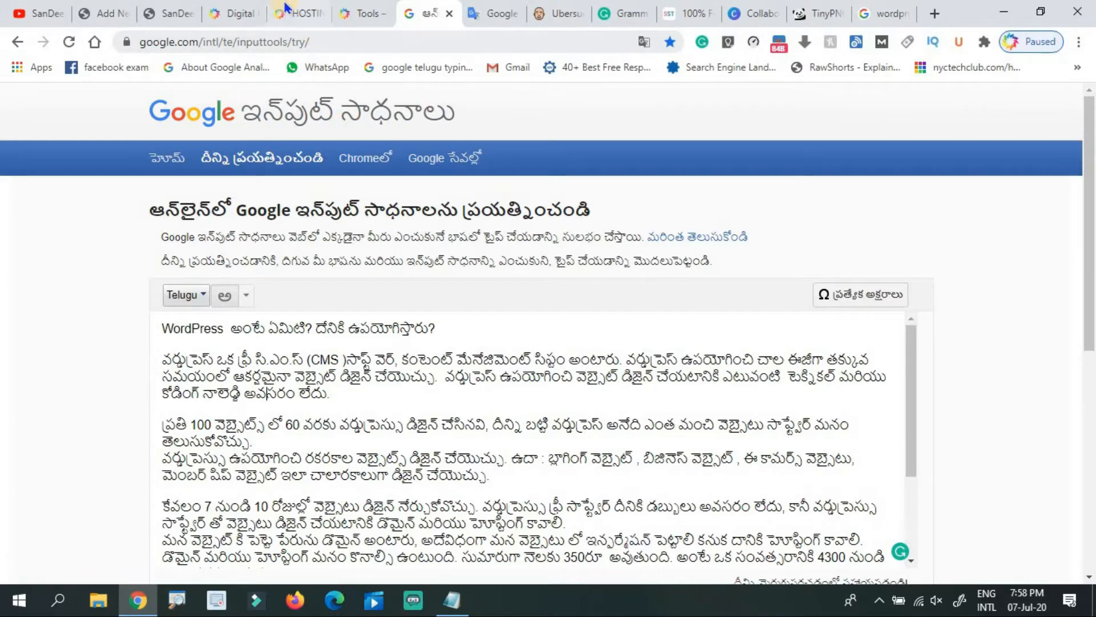
{"action": "left_click", "coordinate": [351, 8]}
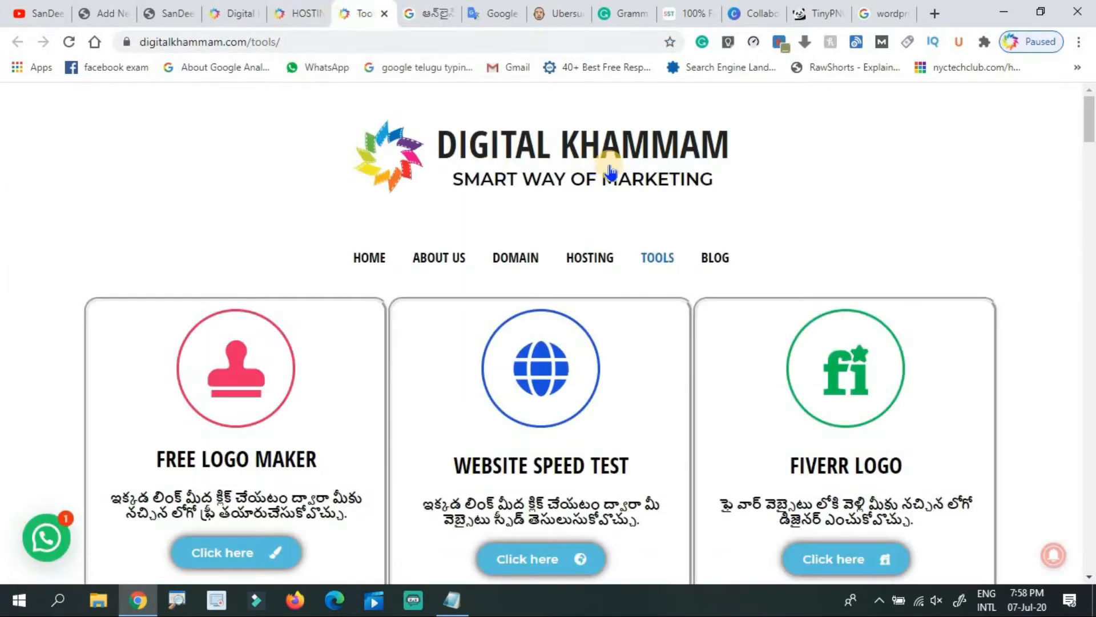
{"action": "left_click_drag", "start_coordinate": [1088, 126], "coordinate": [1084, 218]}
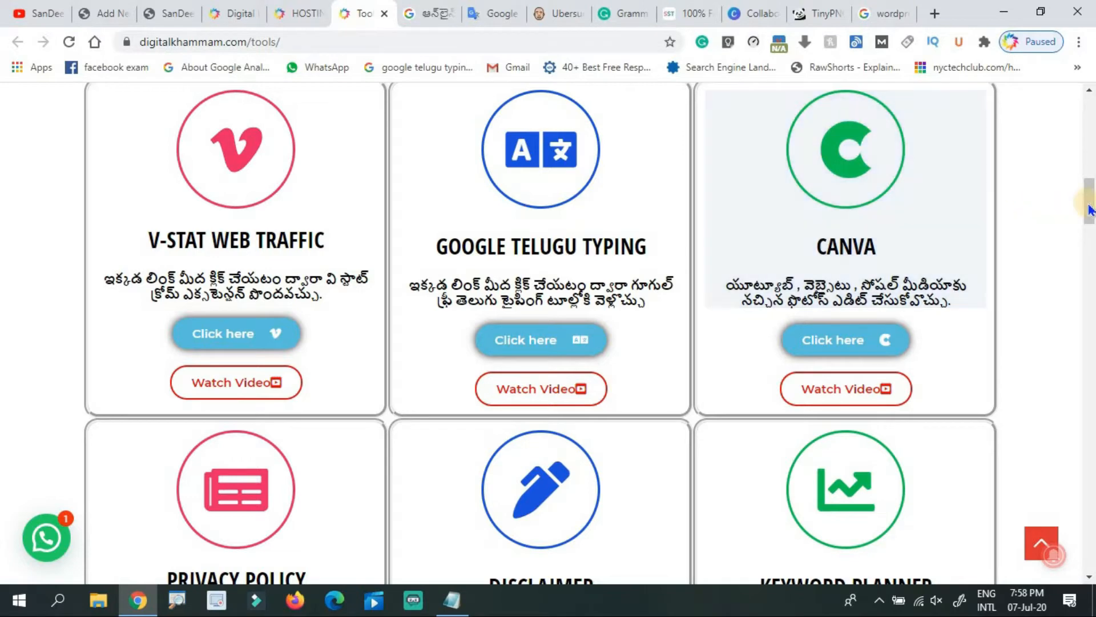
{"action": "left_click_drag", "start_coordinate": [1088, 203], "coordinate": [1086, 98]}
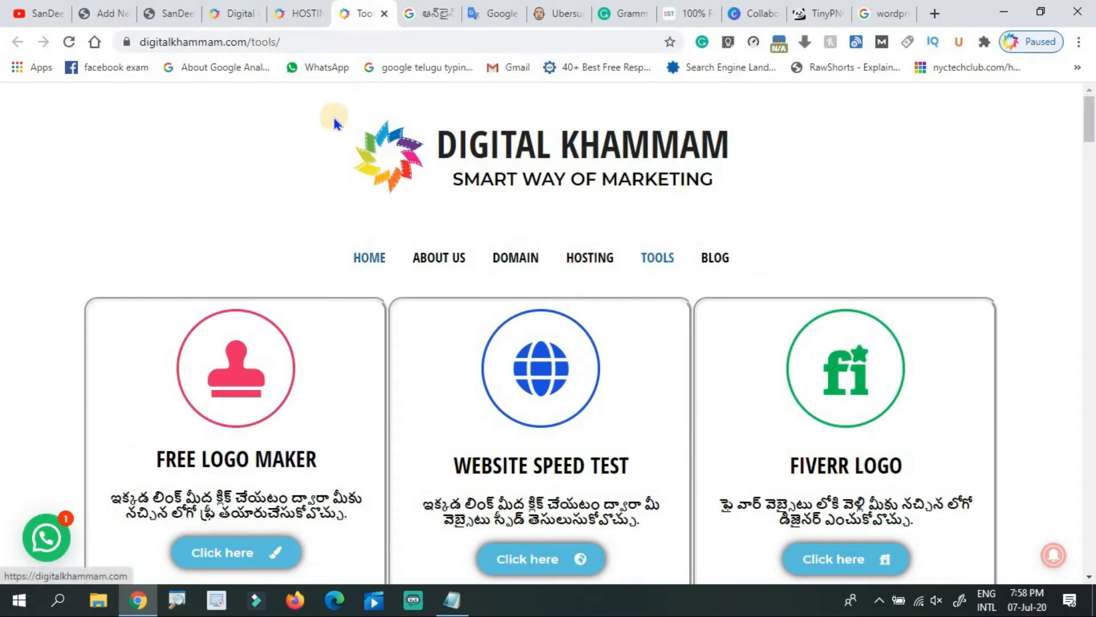
Copy the heading line of the Telugu article from the Google Input Tools text.
{"action": "left_click", "coordinate": [426, 17]}
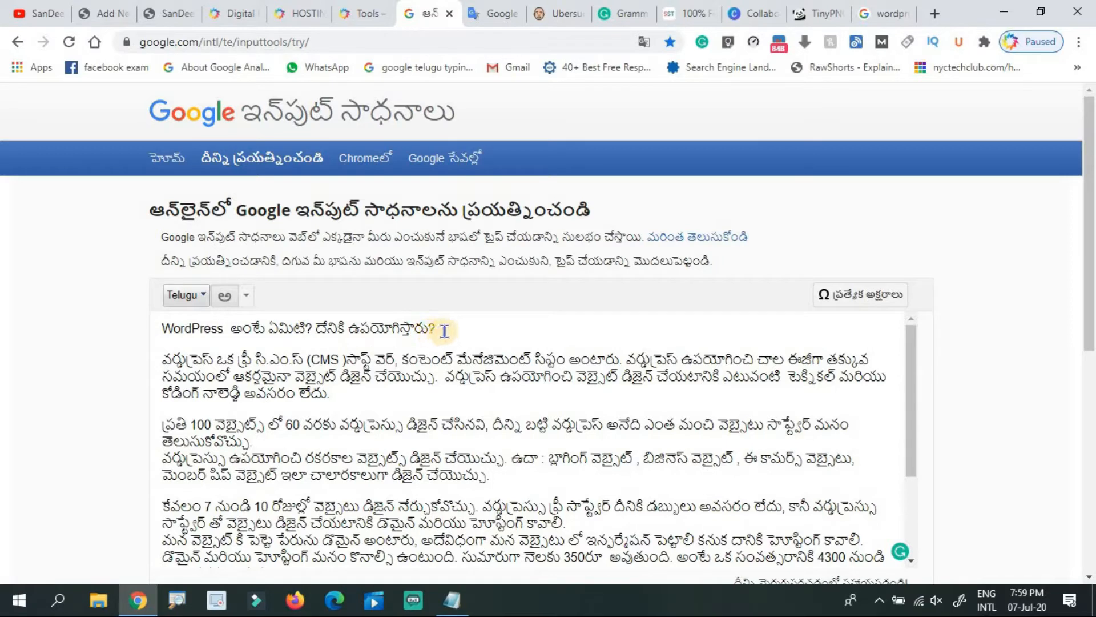
{"action": "left_click_drag", "start_coordinate": [444, 330], "coordinate": [161, 330]}
{"action": "key", "text": "ctrl+c"}
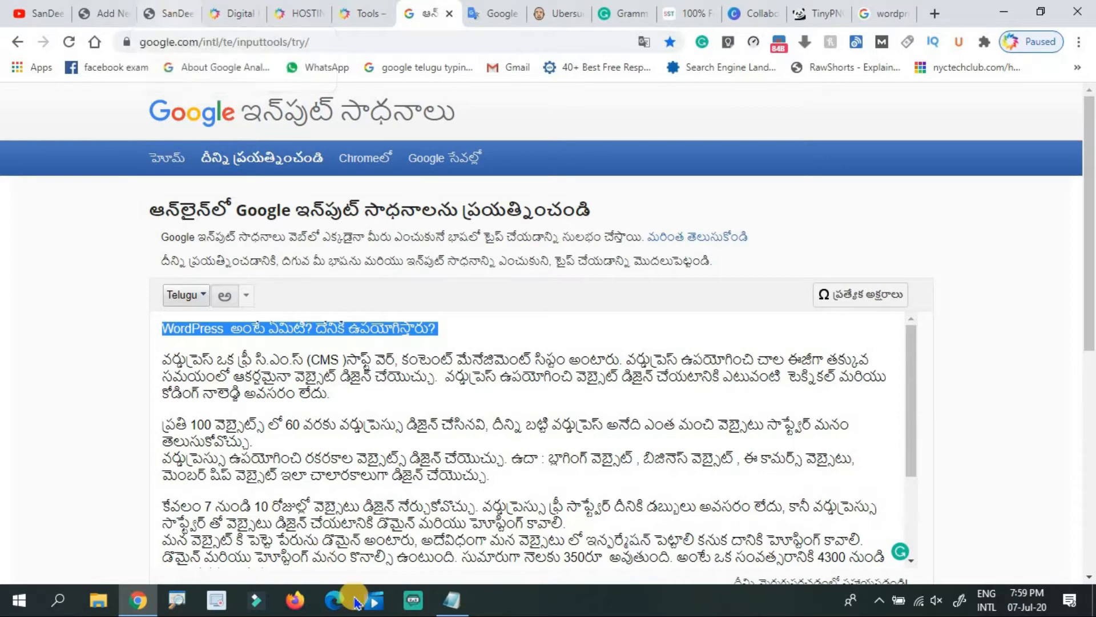
{"action": "left_click", "coordinate": [452, 599]}
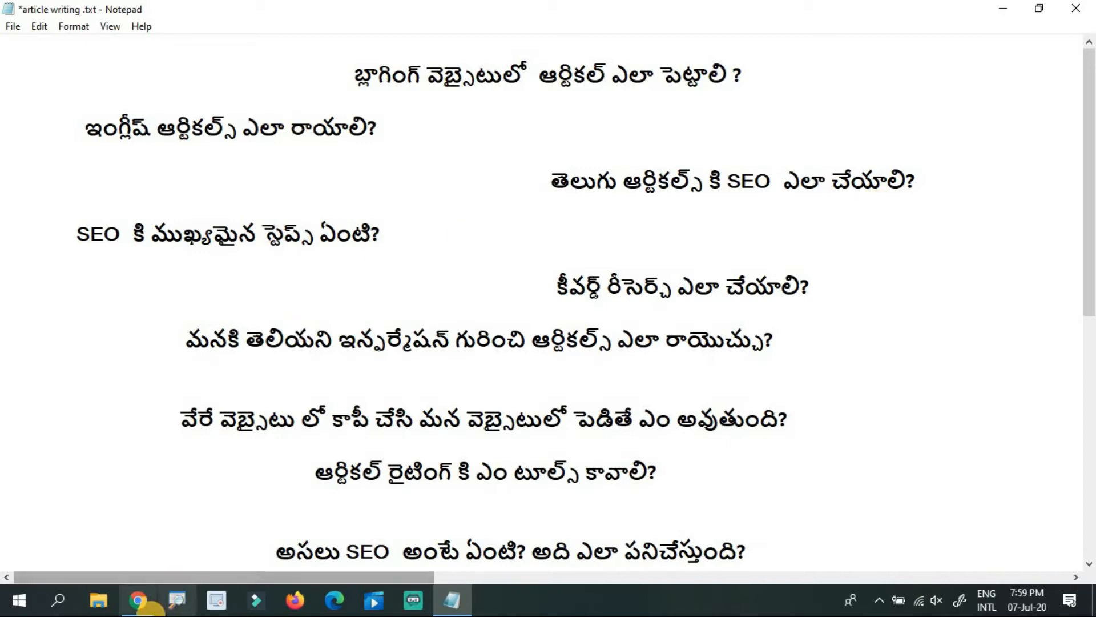
{"action": "mouse_move", "coordinate": [137, 599]}
{"action": "left_click", "coordinate": [156, 545]}
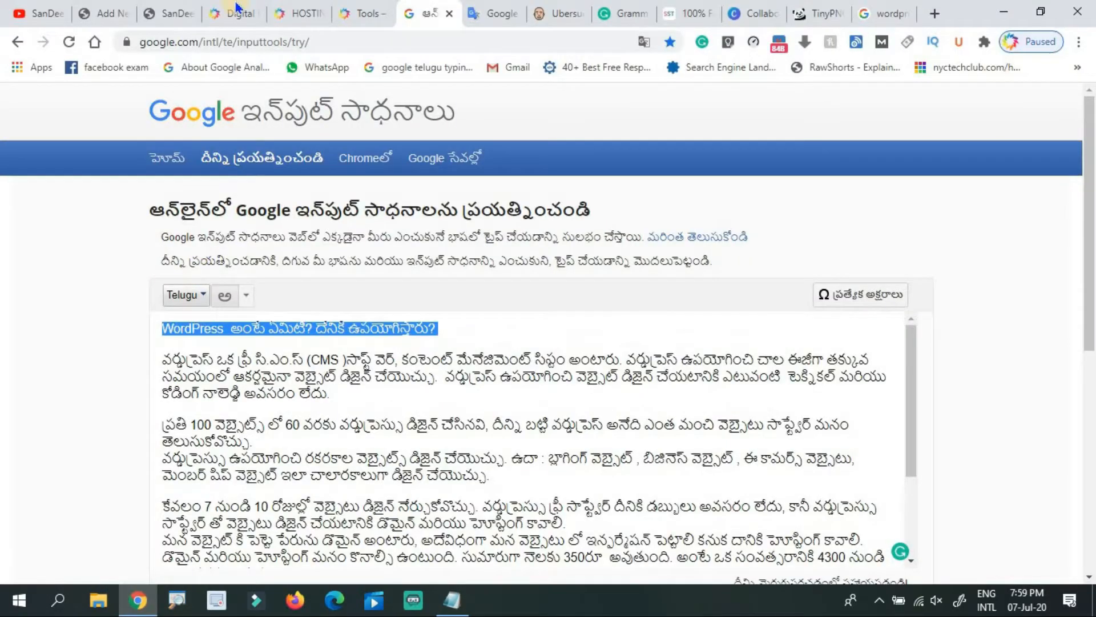
Replace the post title with the copied heading "WordPress అంటే ఏమిటి? దేనికి ఉపయోగిస్తారు?", keeping a single space after WordPress.
{"action": "left_click", "coordinate": [169, 8]}
{"action": "left_click", "coordinate": [108, 12]}
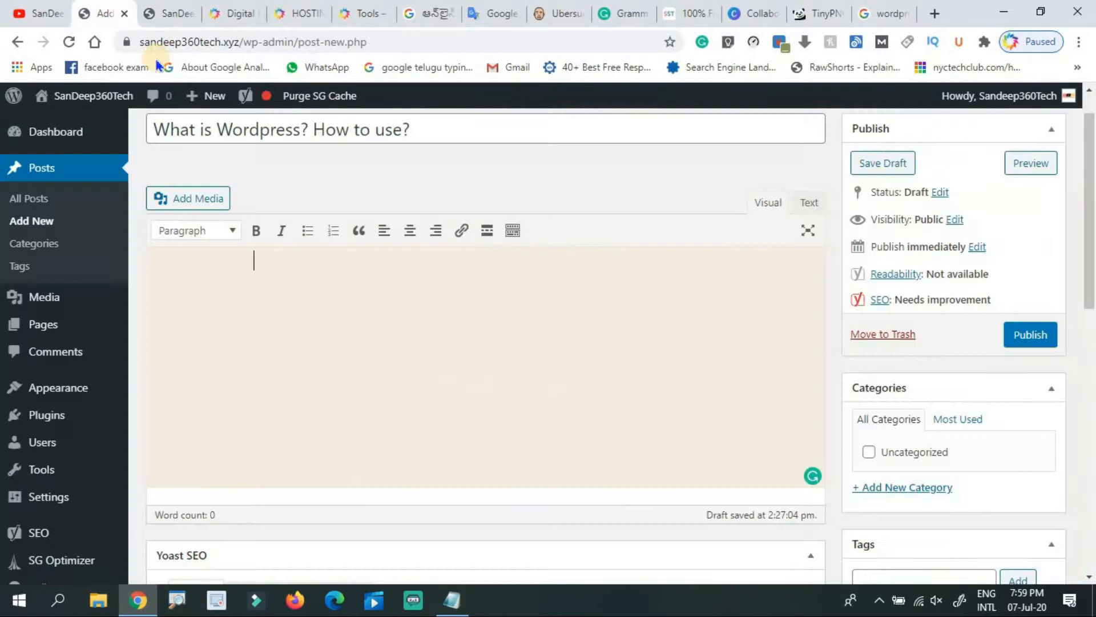
{"action": "left_click", "coordinate": [422, 128]}
{"action": "key", "text": "ctrl+a"}
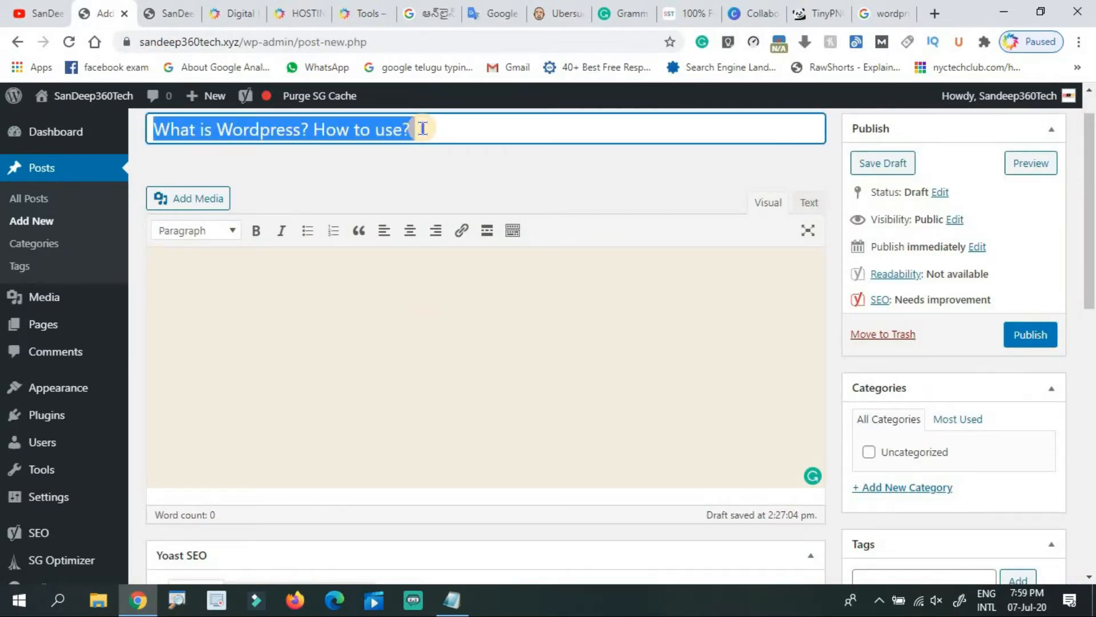
{"action": "key", "text": "ctrl+v"}
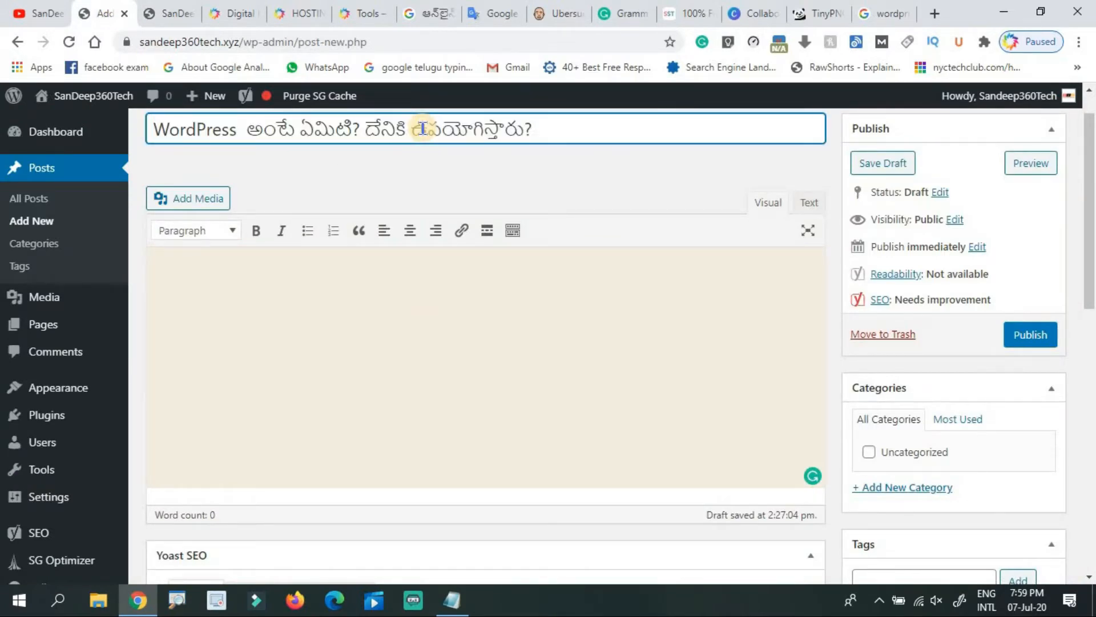
{"action": "left_click", "coordinate": [250, 131]}
{"action": "key", "text": "BackSpace"}
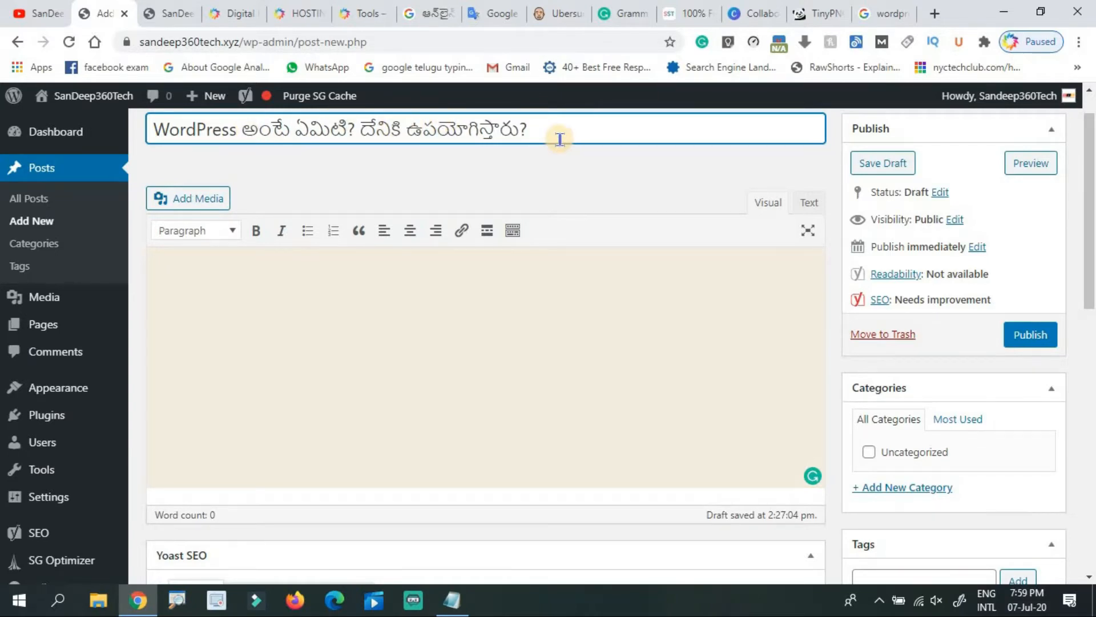
Copy all the Telugu article paragraphs below the heading from Google Input Tools into the body of the post.
{"action": "left_click", "coordinate": [400, 264]}
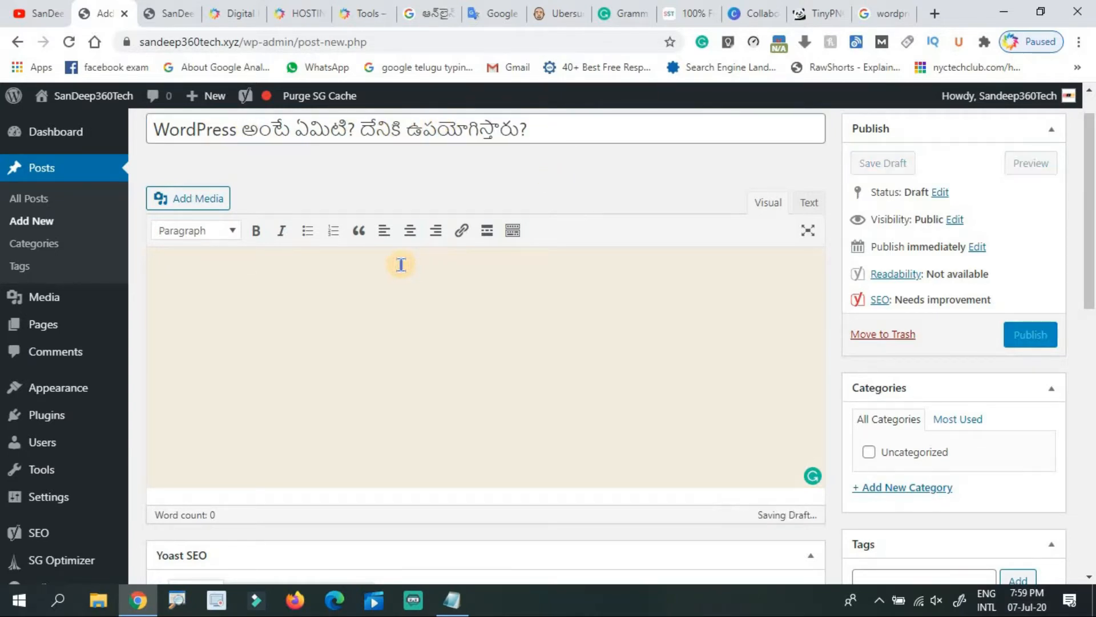
{"action": "left_click", "coordinate": [436, 12]}
{"action": "left_click", "coordinate": [418, 380]}
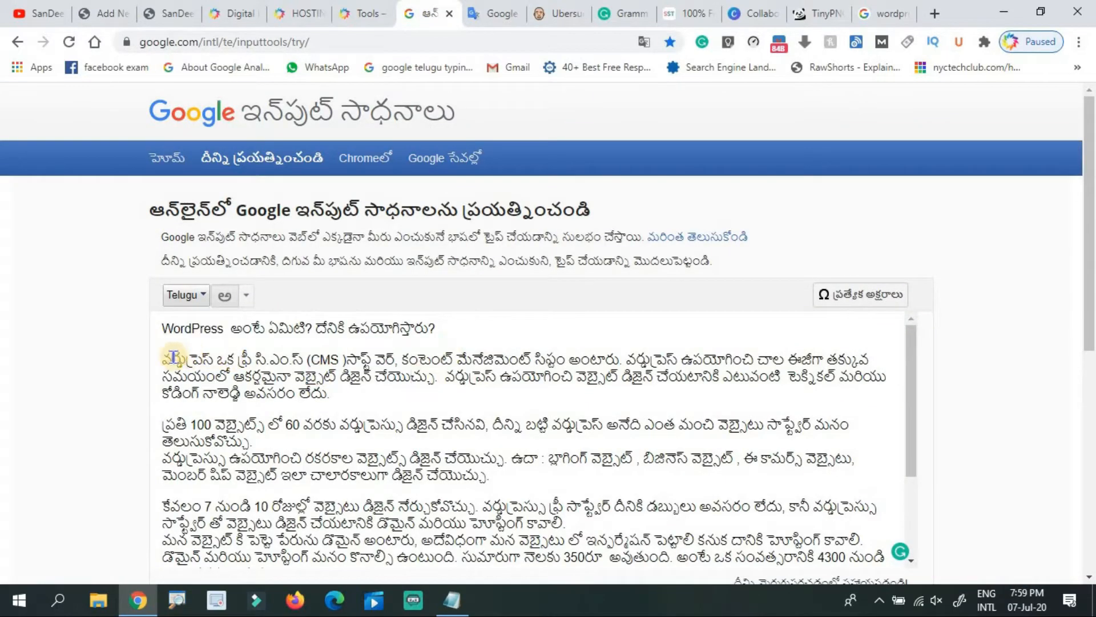
{"action": "mouse_move", "coordinate": [163, 357]}
{"action": "left_mouse_down"}
{"action": "mouse_move", "coordinate": [206, 414]}
{"action": "mouse_move", "coordinate": [291, 469]}
{"action": "mouse_move", "coordinate": [410, 499]}
{"action": "mouse_move", "coordinate": [464, 562]}
{"action": "mouse_move", "coordinate": [516, 575]}
{"action": "mouse_move", "coordinate": [569, 442]}
{"action": "mouse_move", "coordinate": [855, 290]}
{"action": "mouse_move", "coordinate": [854, 311]}
{"action": "left_mouse_up"}
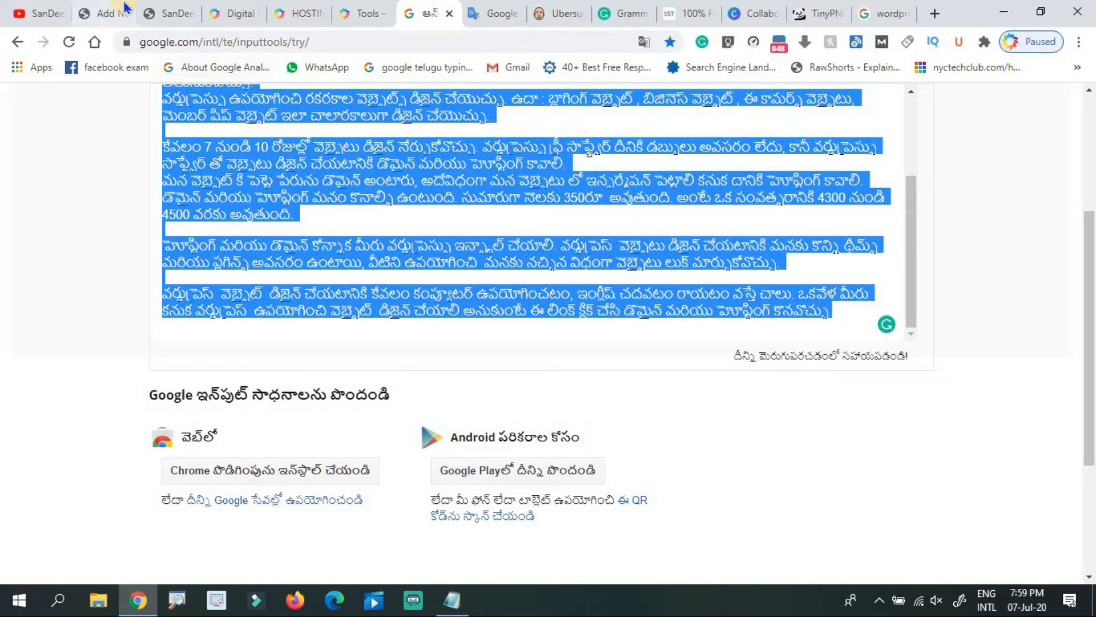
{"action": "left_click", "coordinate": [103, 13]}
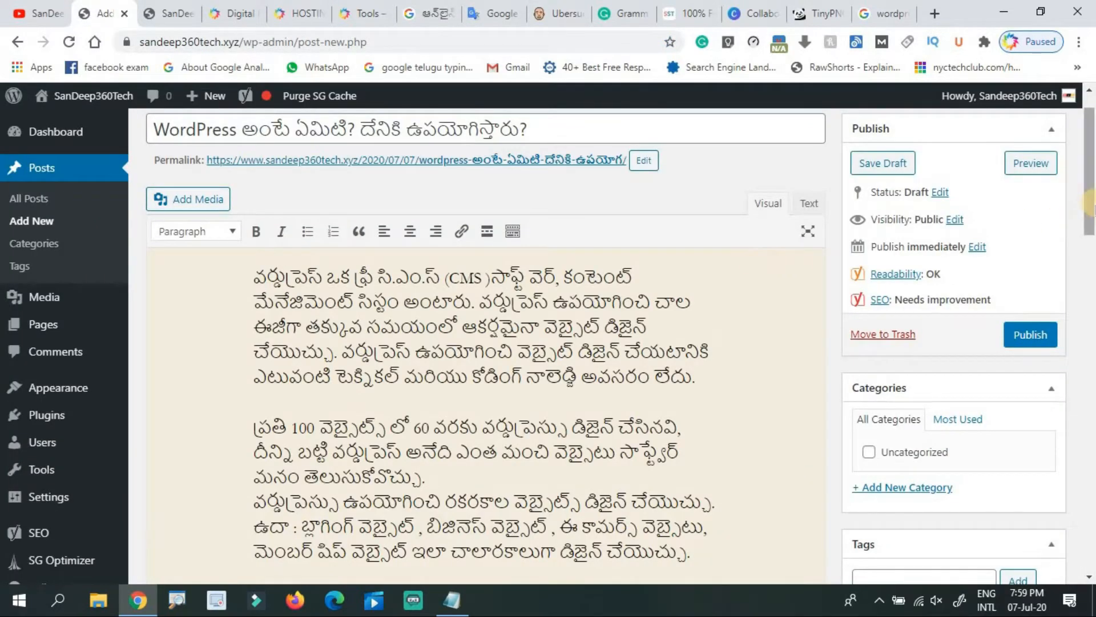
{"action": "left_click_drag", "start_coordinate": [1092, 204], "coordinate": [1082, 184]}
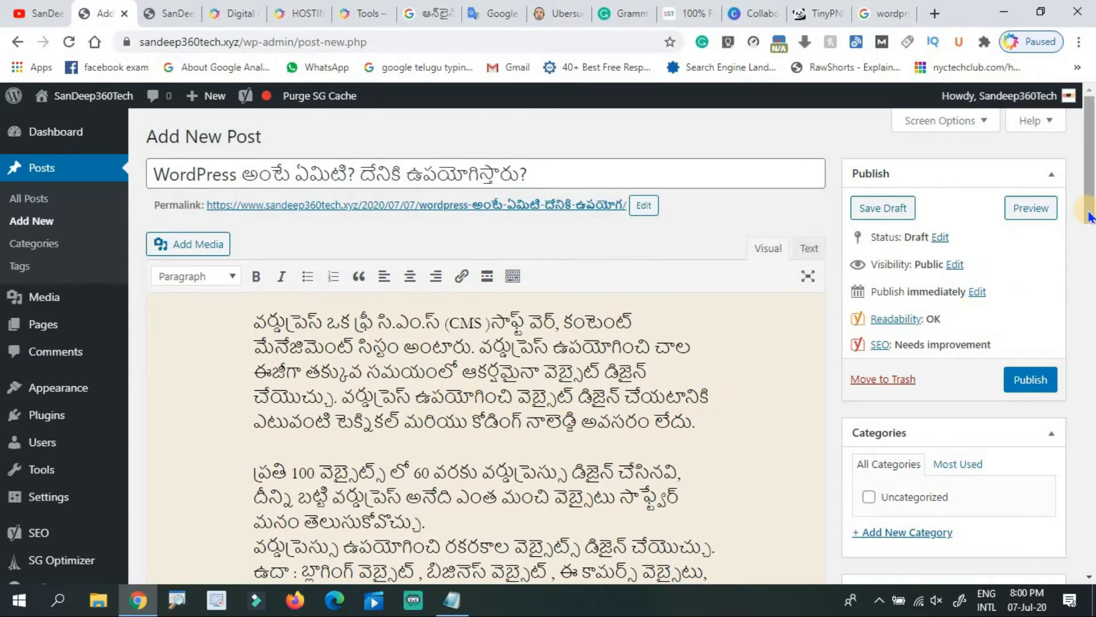
Copy "WordPress అంటే ఏమిటి?" from the post title and insert it as a separate line above the first body paragraph.
{"action": "left_click_drag", "start_coordinate": [1088, 214], "coordinate": [1088, 423]}
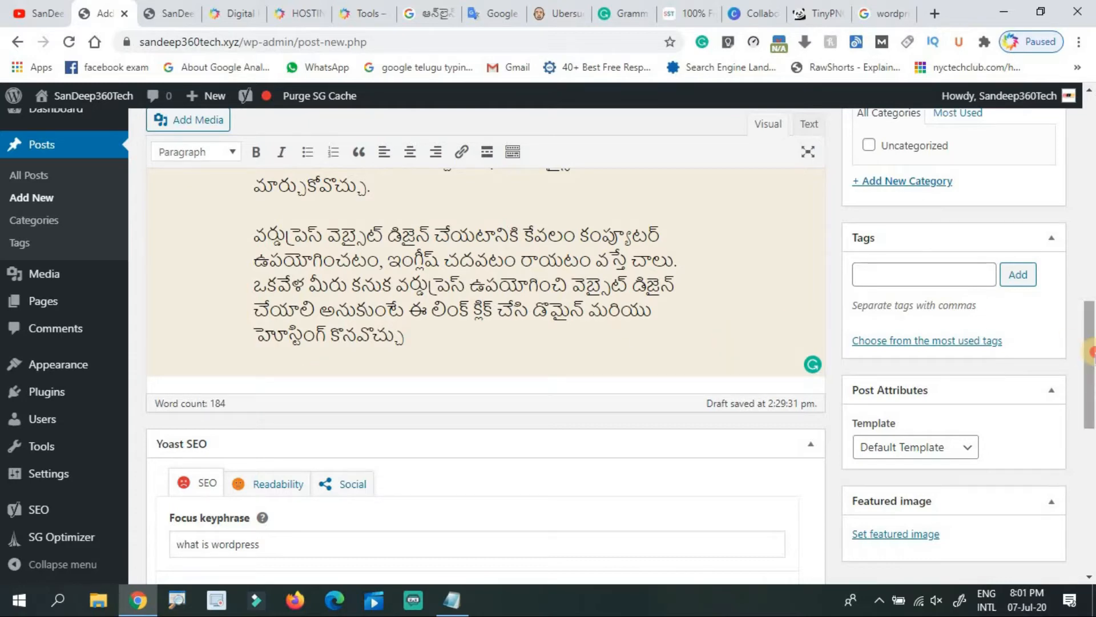
{"action": "left_click_drag", "start_coordinate": [1090, 351], "coordinate": [1071, 114]}
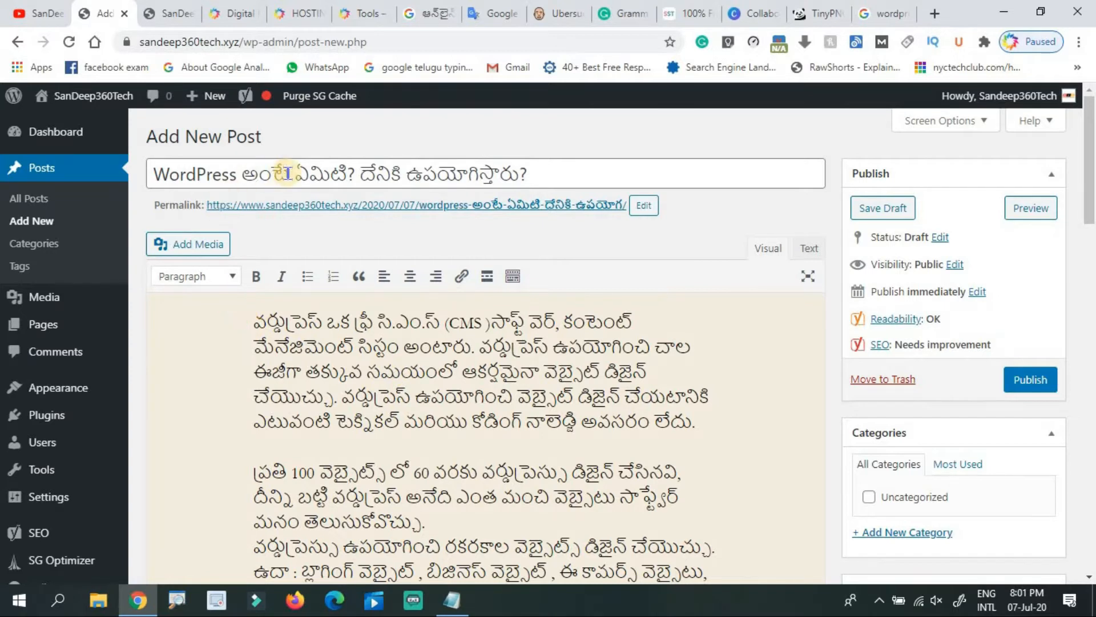
{"action": "left_click_drag", "start_coordinate": [354, 173], "coordinate": [148, 174]}
{"action": "key", "text": "ctrl+c"}
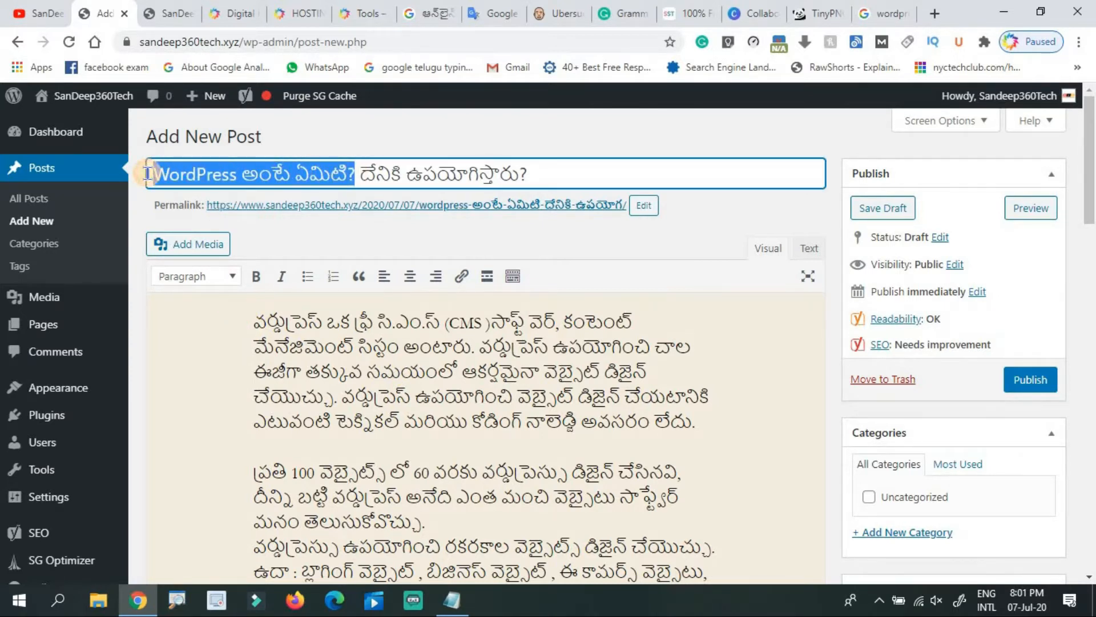
{"action": "left_click", "coordinate": [302, 301]}
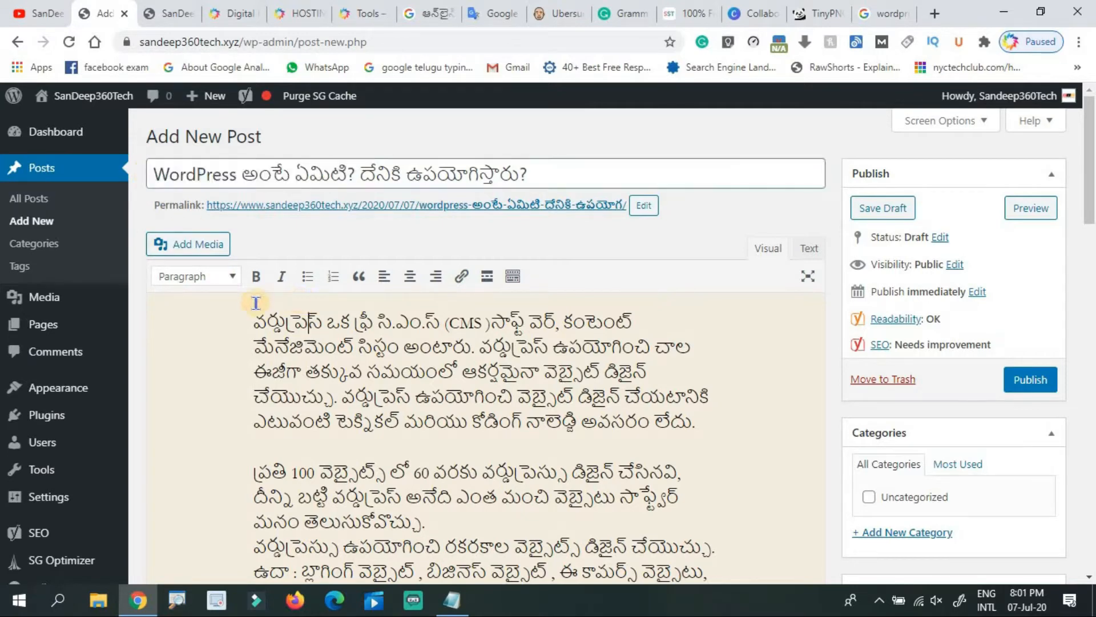
{"action": "key", "text": "Return"}
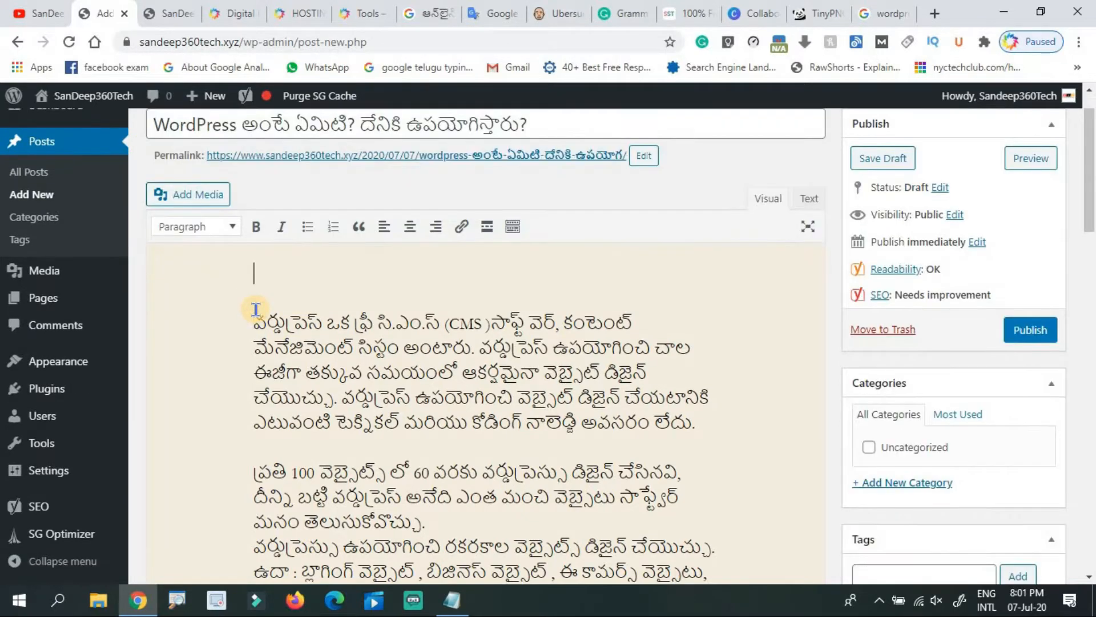
{"action": "key", "text": "ctrl+v"}
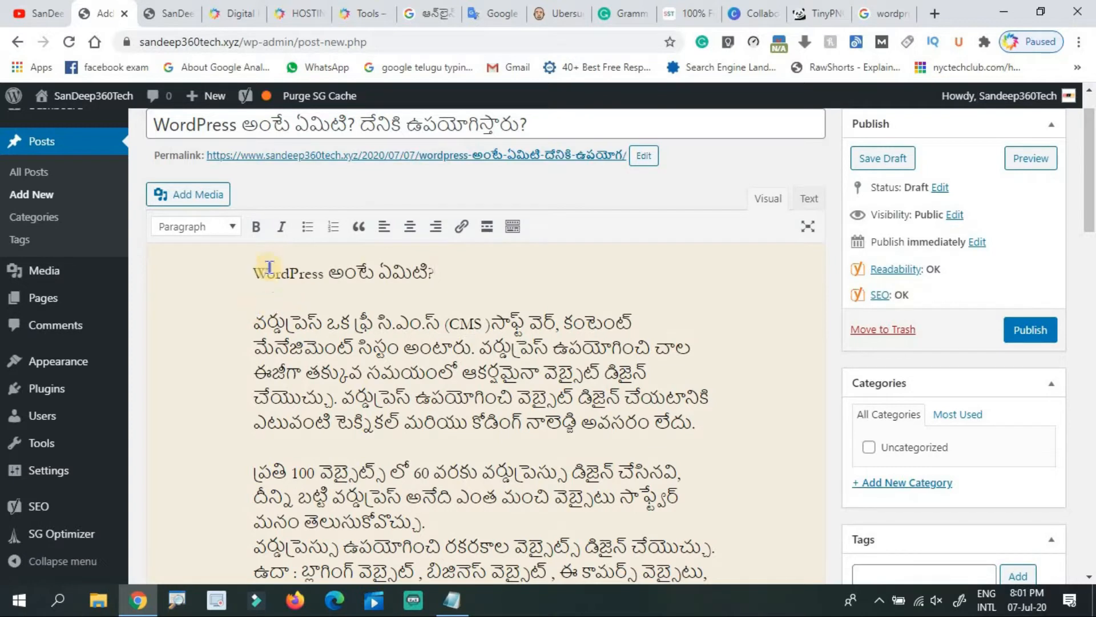
Turn the "WordPress అంటే ఏమిటి?" line above the first paragraph into a heading, trying Heading 1 before settling on Heading 2.
{"action": "left_click_drag", "start_coordinate": [439, 272], "coordinate": [264, 264]}
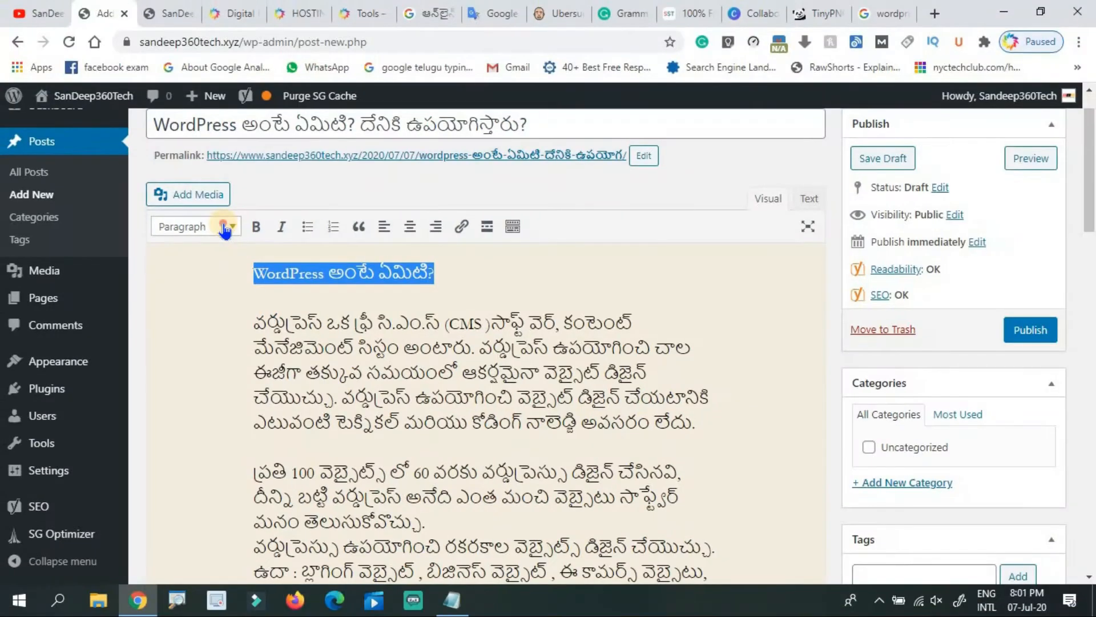
{"action": "left_click", "coordinate": [226, 229]}
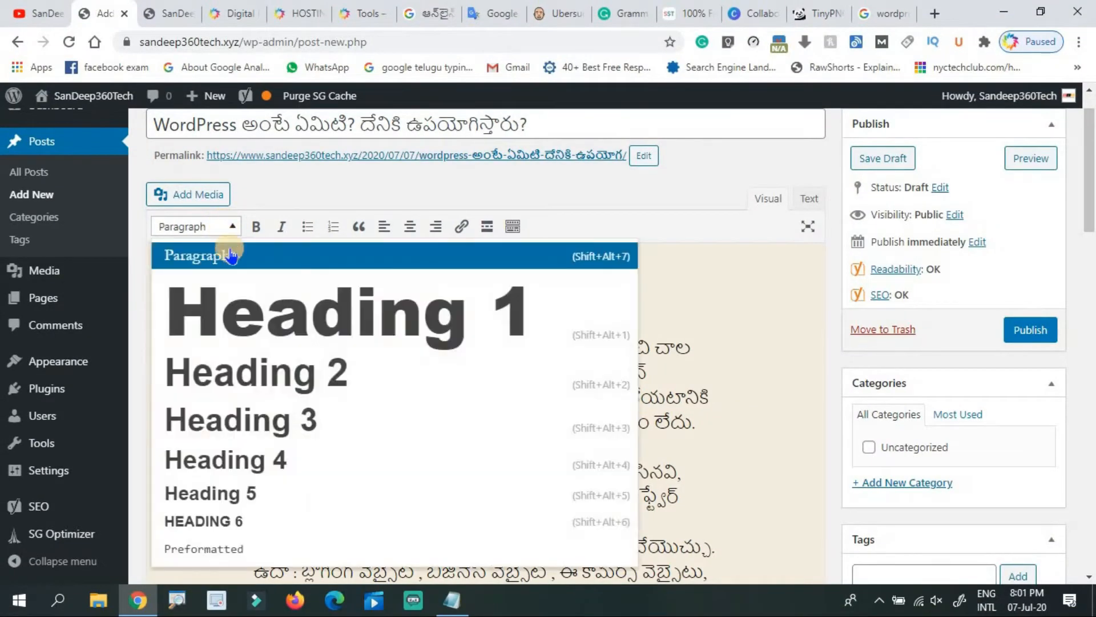
{"action": "left_click", "coordinate": [249, 281]}
{"action": "left_click", "coordinate": [676, 293]}
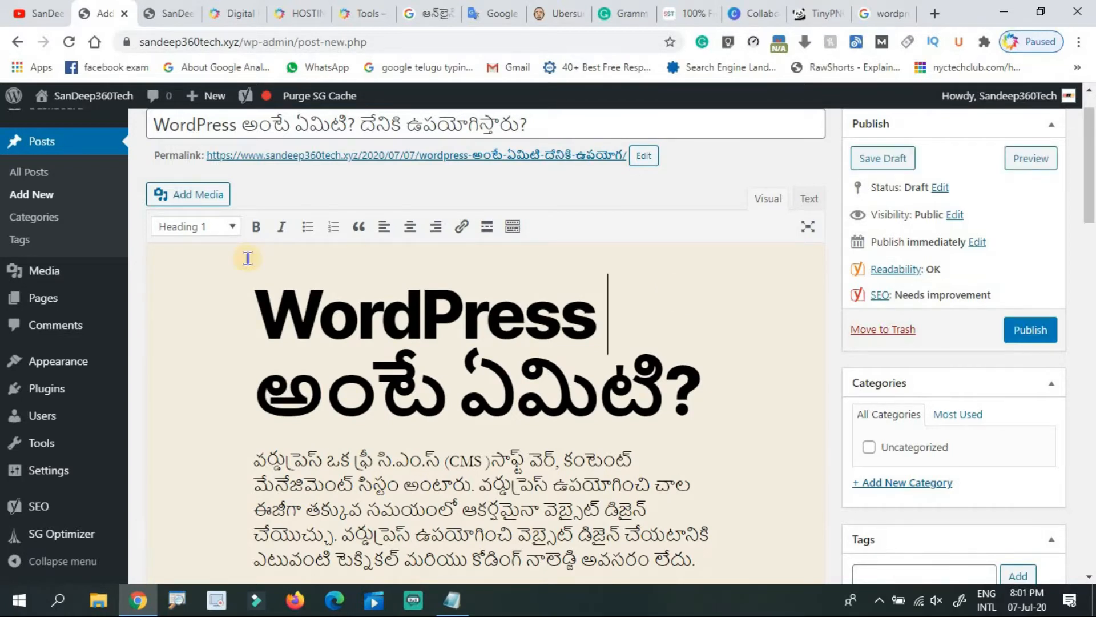
{"action": "left_click", "coordinate": [212, 228]}
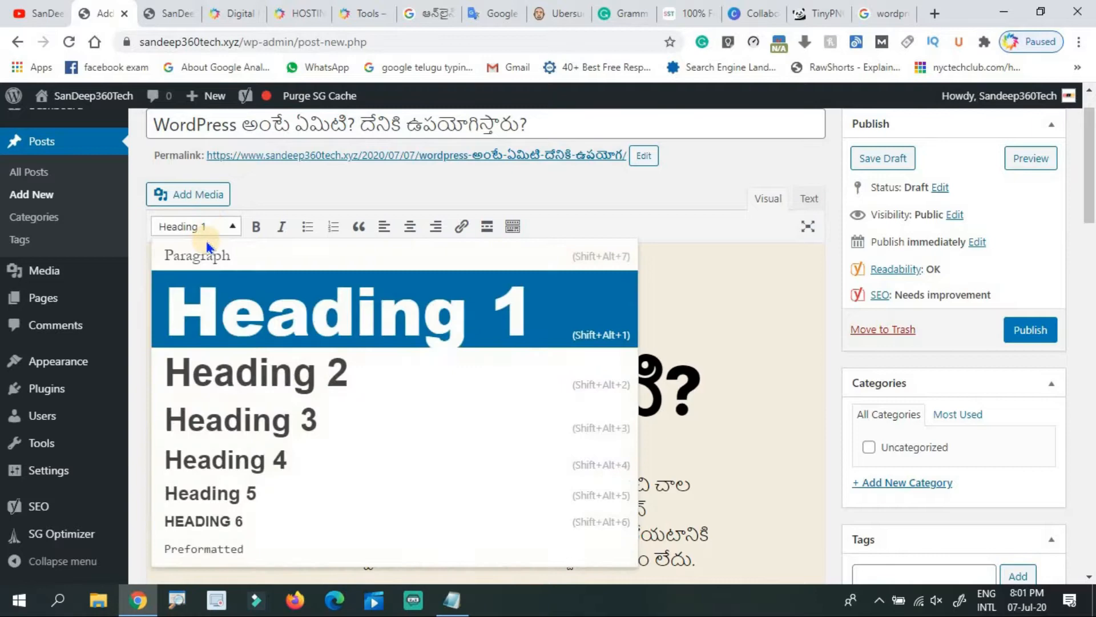
{"action": "left_click", "coordinate": [232, 365]}
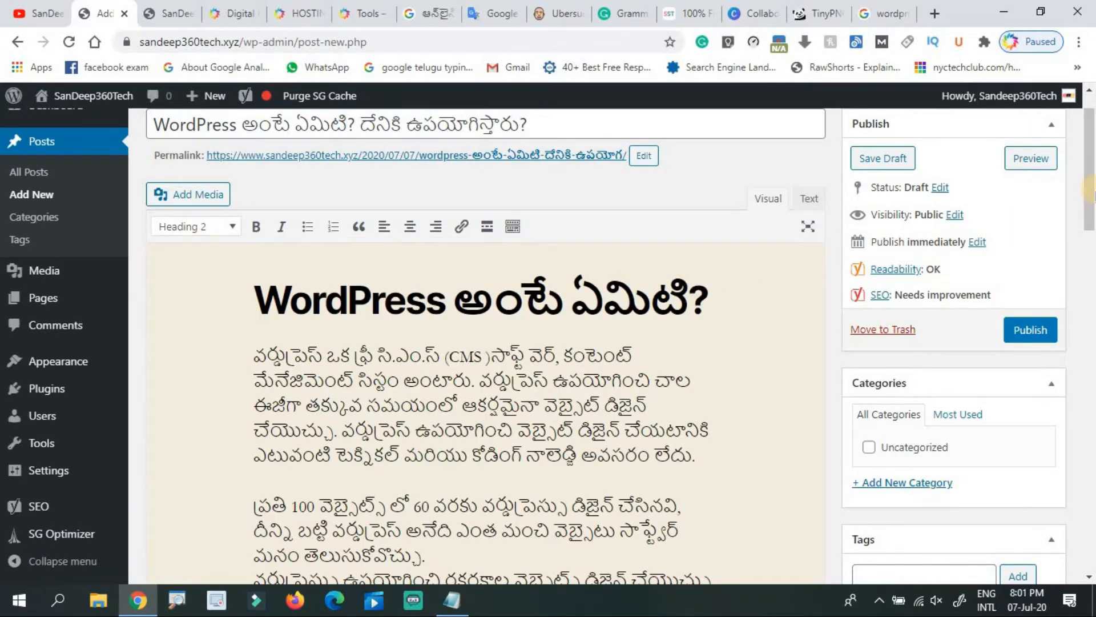
Insert an empty line before the body paragraph that explains domains, starting with "మన వెబ్సైట్ కి".
{"action": "left_click_drag", "start_coordinate": [1092, 191], "coordinate": [1080, 288]}
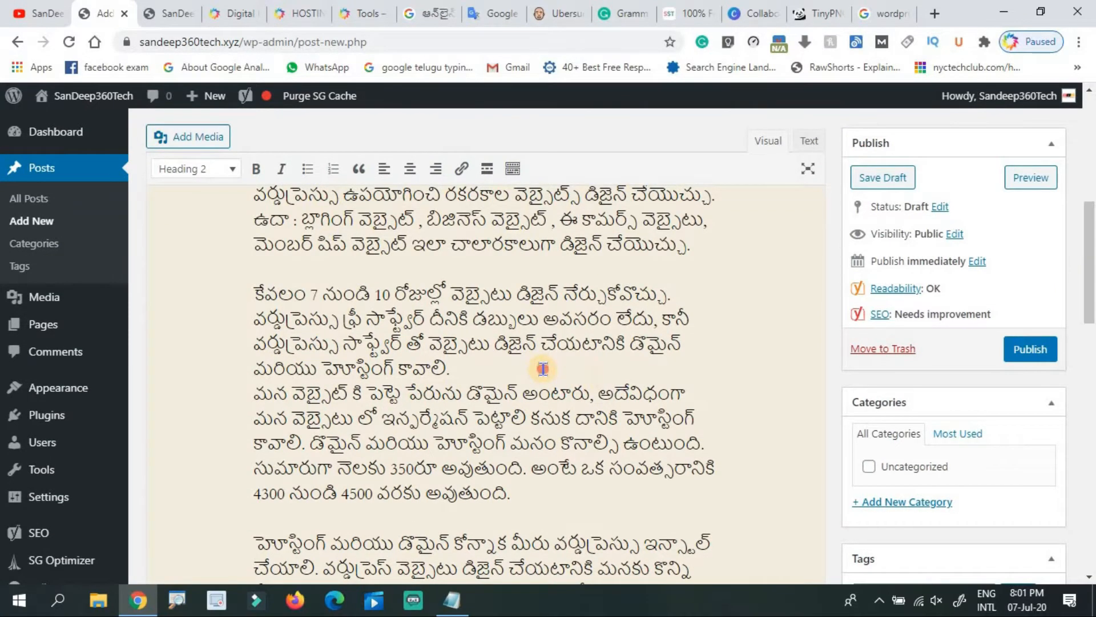
{"action": "left_click", "coordinate": [543, 368]}
{"action": "key", "text": "Return"}
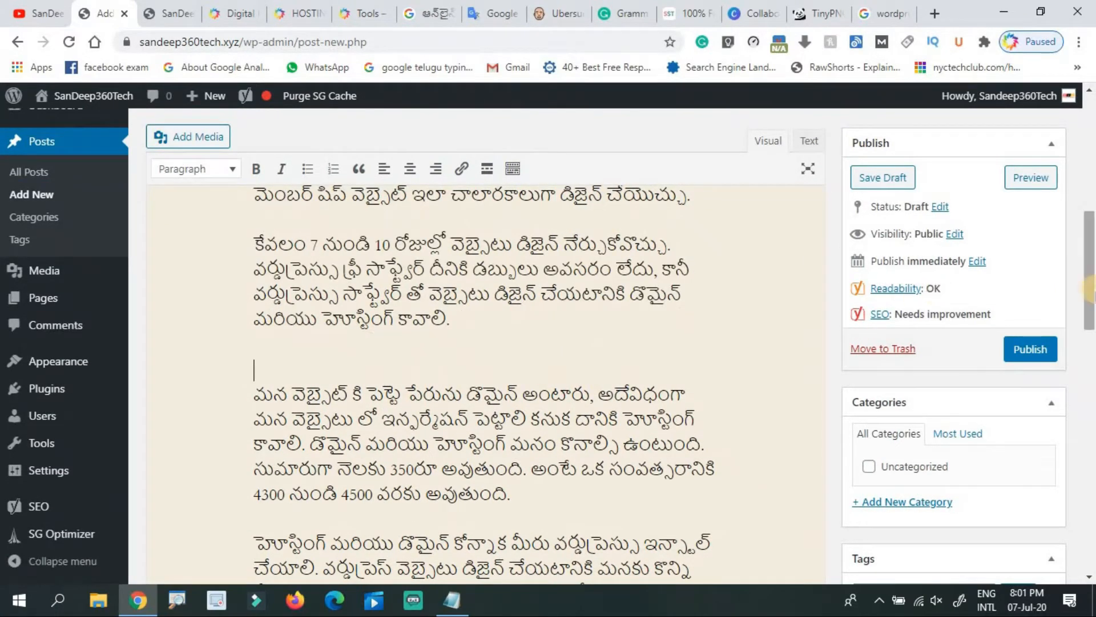
{"action": "mouse_move", "coordinate": [1087, 289]}
{"action": "left_mouse_down"}
{"action": "mouse_move", "coordinate": [1079, 203]}
{"action": "mouse_move", "coordinate": [1072, 291]}
{"action": "left_mouse_up"}
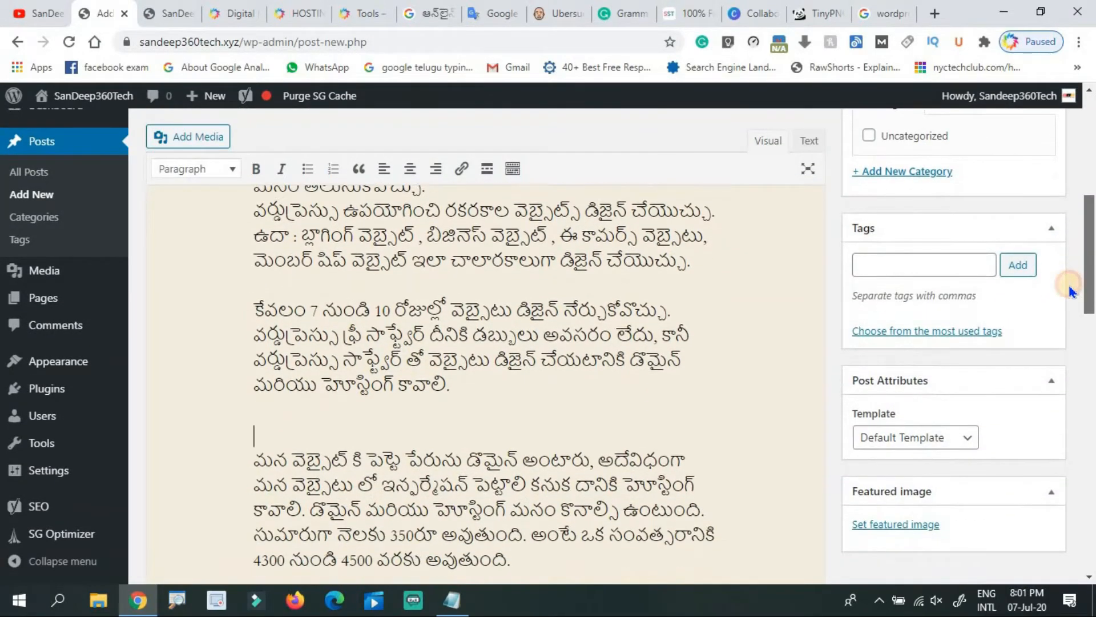
{"action": "scroll", "coordinate": [1071, 291], "scroll_direction": "down", "scroll_amount": 1}
{"action": "scroll", "coordinate": [1071, 297], "scroll_direction": "down", "scroll_amount": 1}
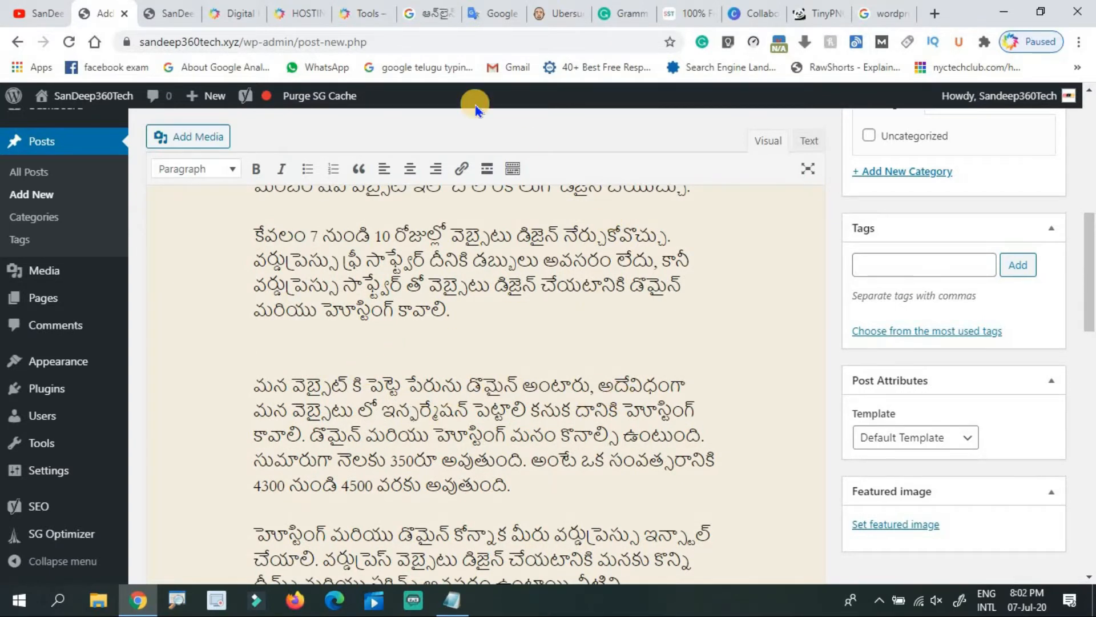
Switch to Google Input Tools and delete all the old article text from its editor.
{"action": "left_click", "coordinate": [432, 13]}
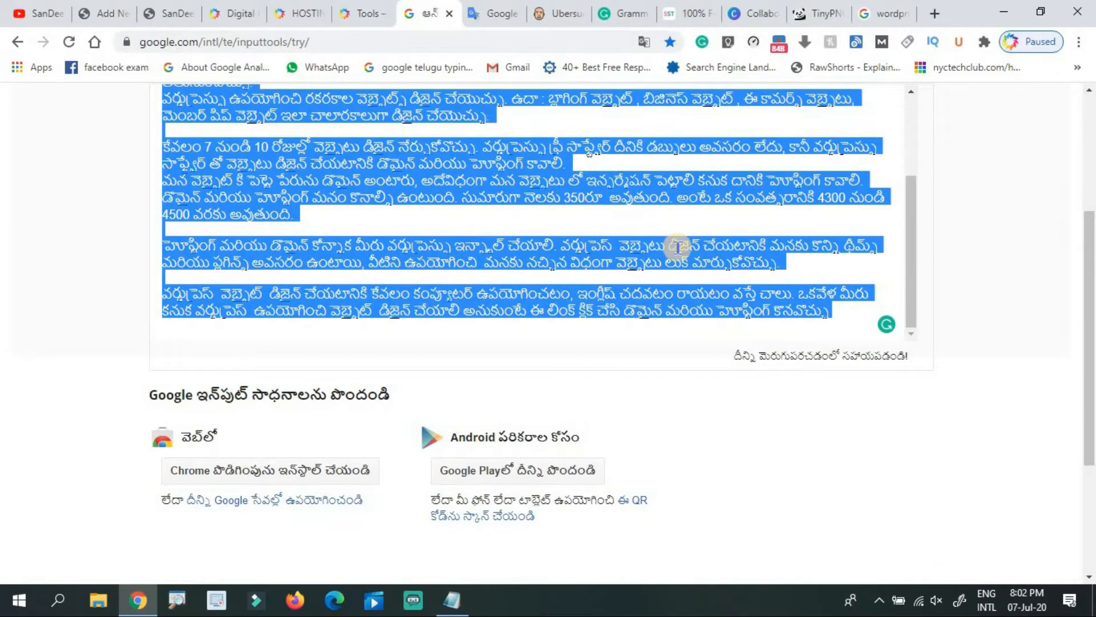
{"action": "key", "text": "Delete"}
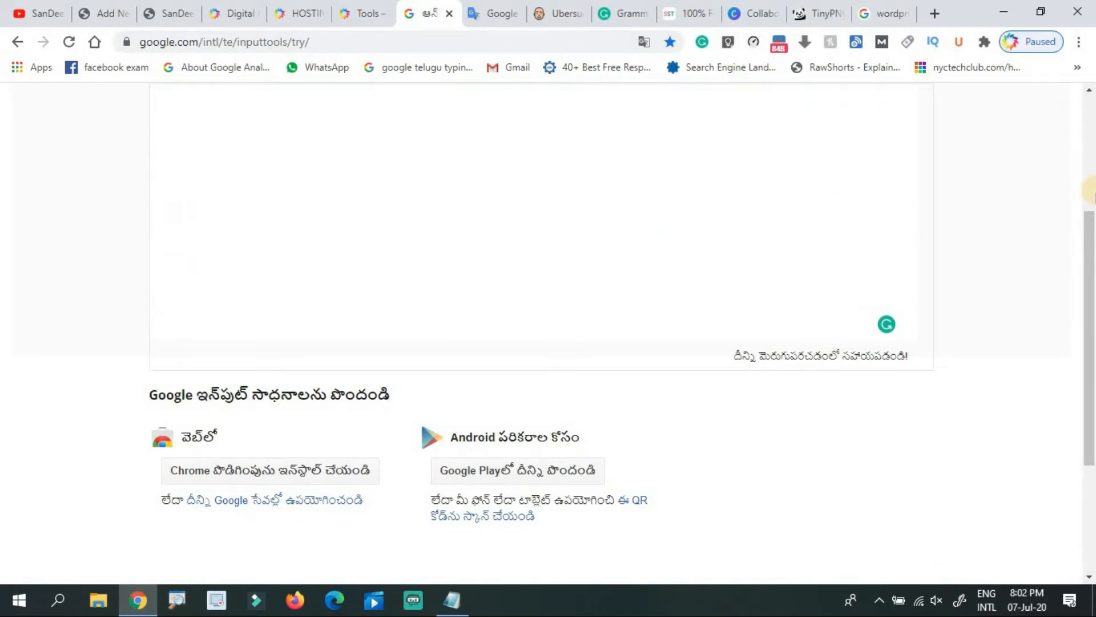
{"action": "left_click_drag", "start_coordinate": [1088, 215], "coordinate": [1091, 114]}
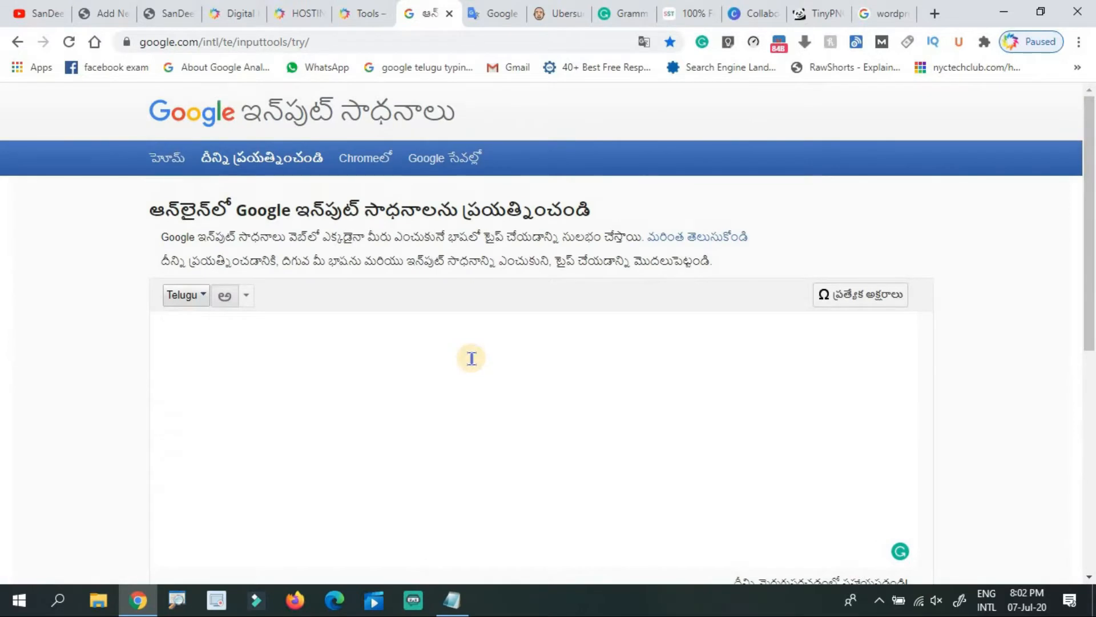
Write the Telugu subheading "డొమైన్ మరియు హోస్టింగ్" by transliterating "domain mariyu hosting" phonetically.
{"action": "type", "text": "dmaini"}
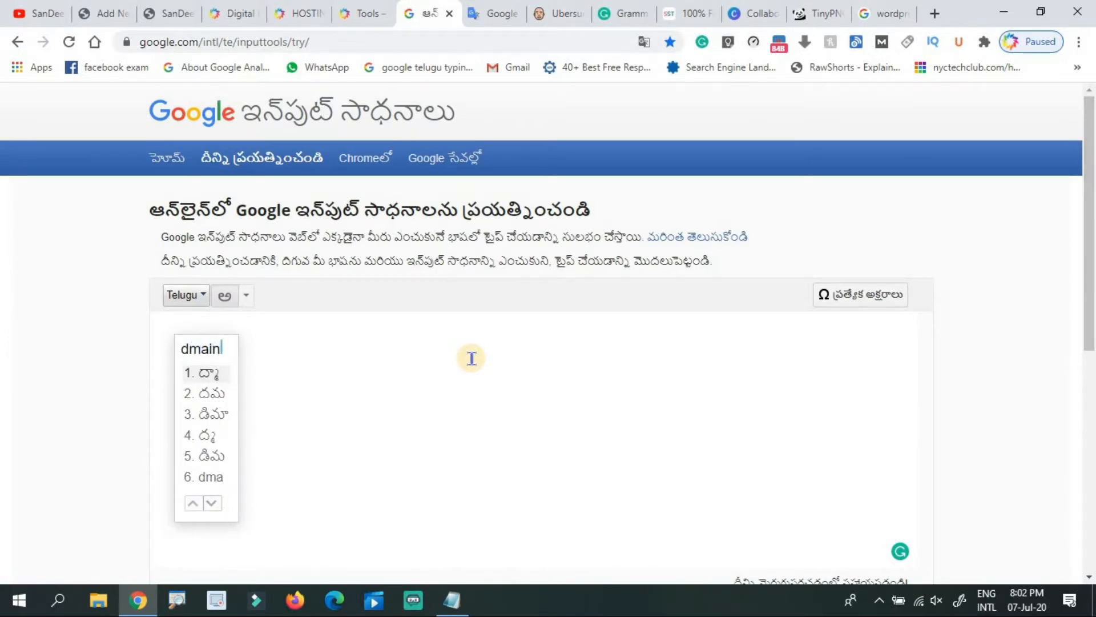
{"action": "key", "text": "BackSpace"}
{"action": "key", "text": "BackSpace"}
{"action": "key", "text": "BackSpace"}
{"action": "key", "text": "BackSpace"}
{"action": "key", "text": "BackSpace"}
{"action": "type", "text": "o"}
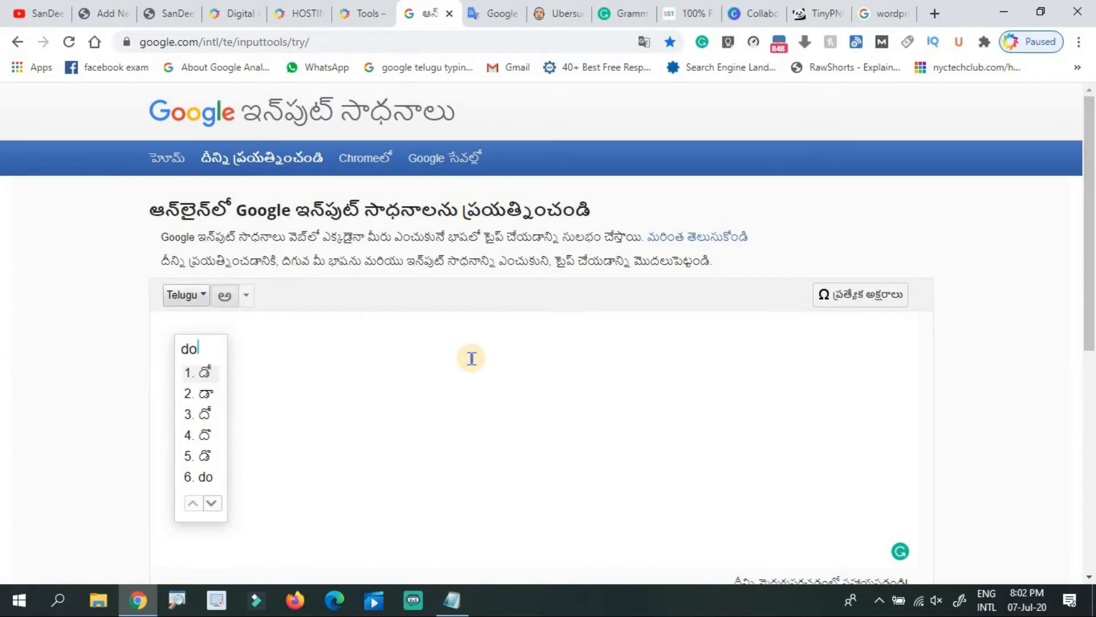
{"action": "type", "text": "main m"}
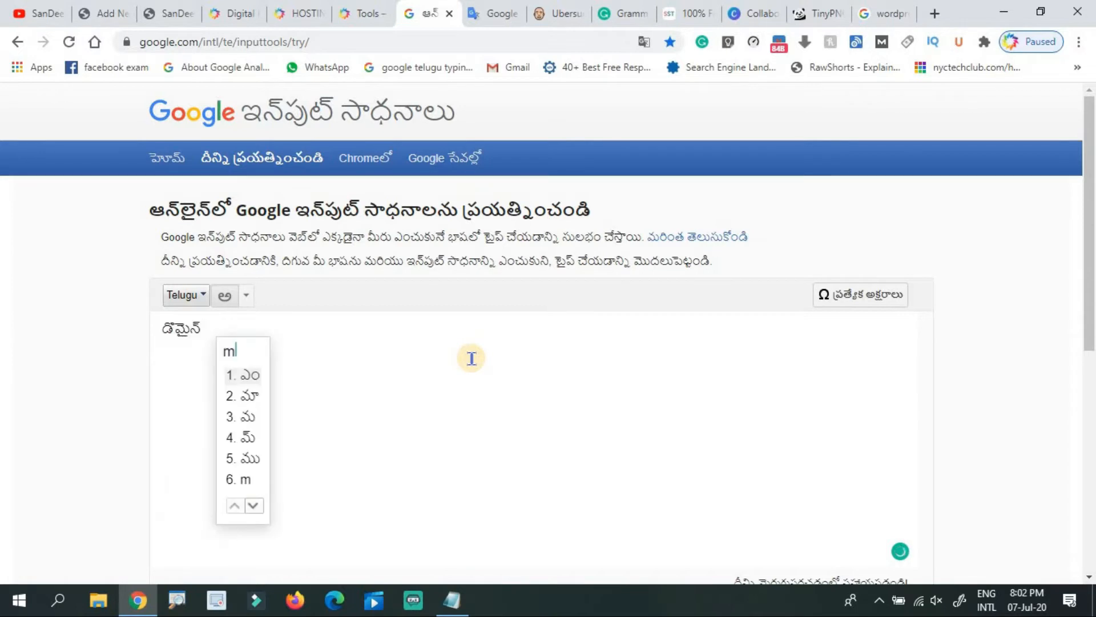
{"action": "type", "text": "ariyu "}
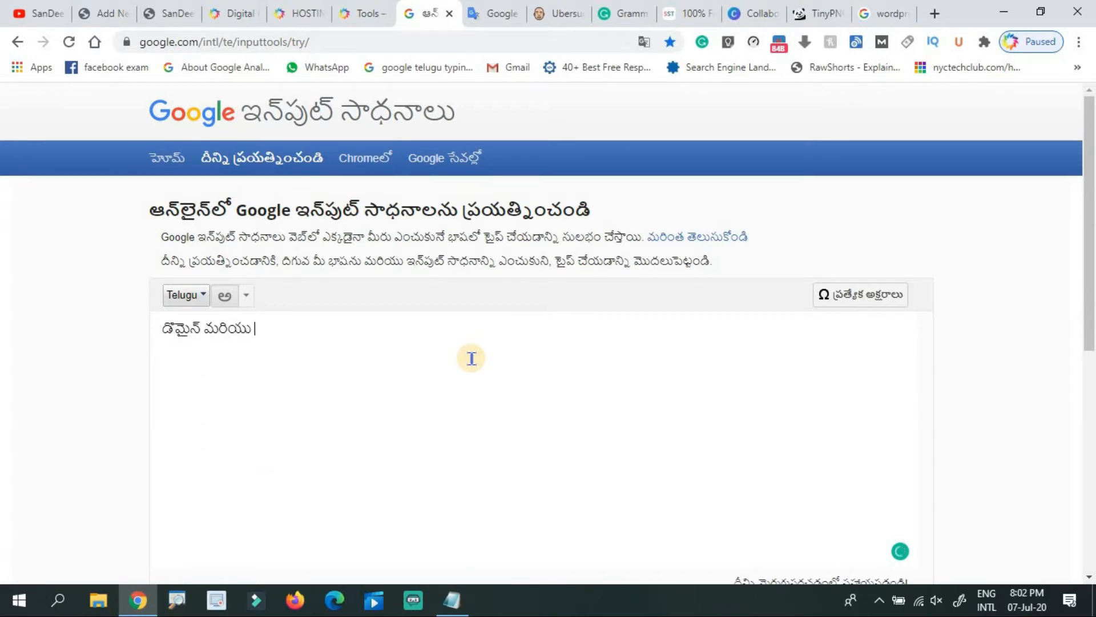
{"action": "type", "text": "hostinh"}
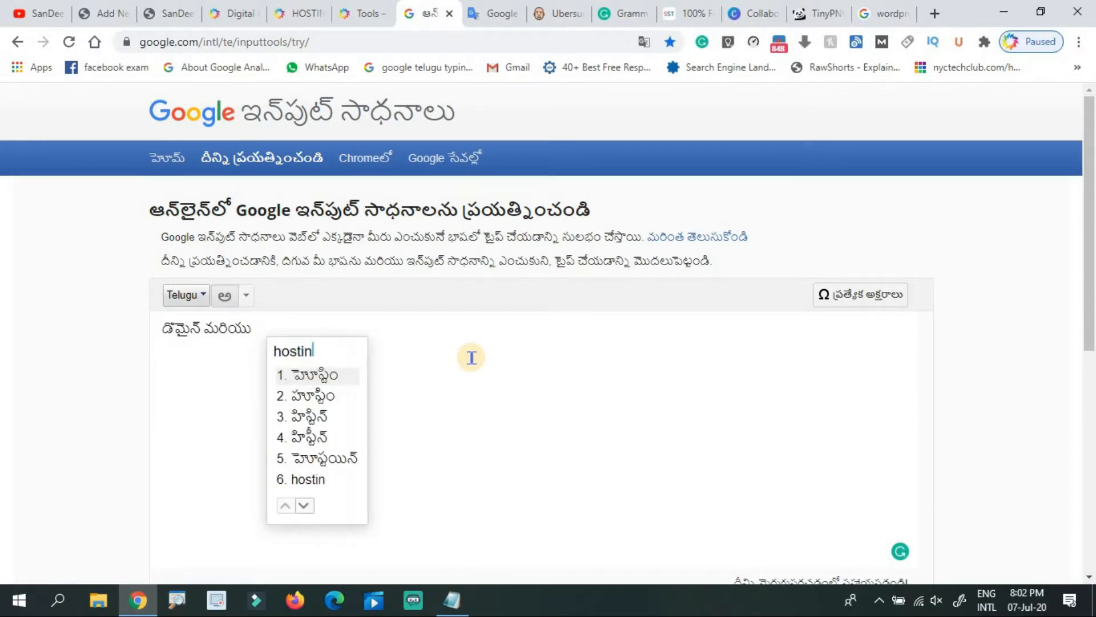
{"action": "key", "text": "BackSpace"}
{"action": "key", "text": "BackSpace"}
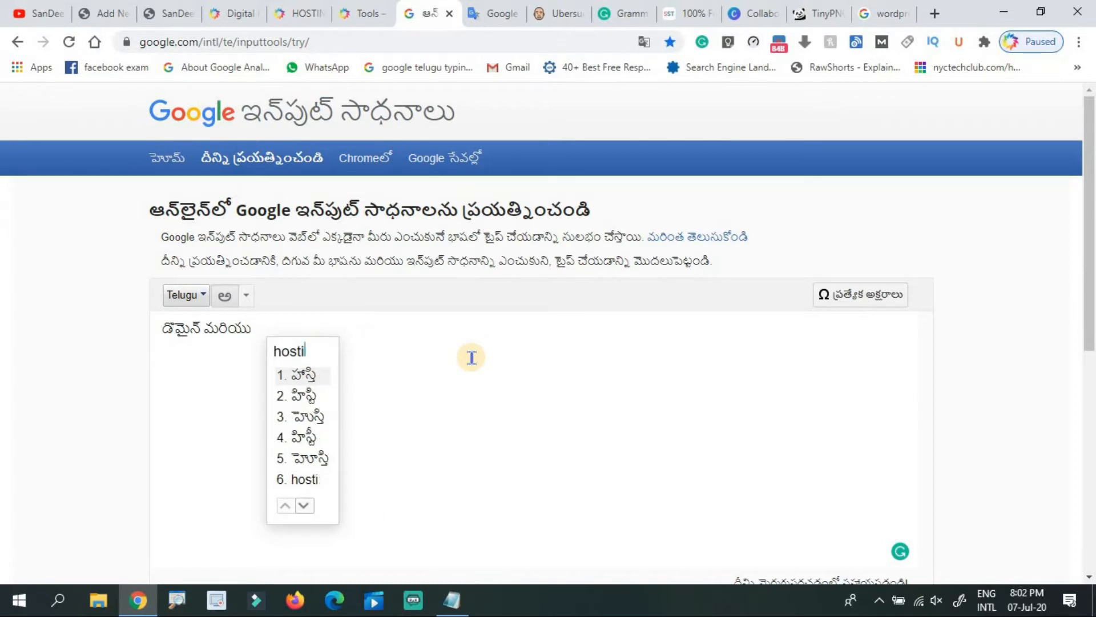
{"action": "key", "text": "BackSpace"}
{"action": "type", "text": "ing"}
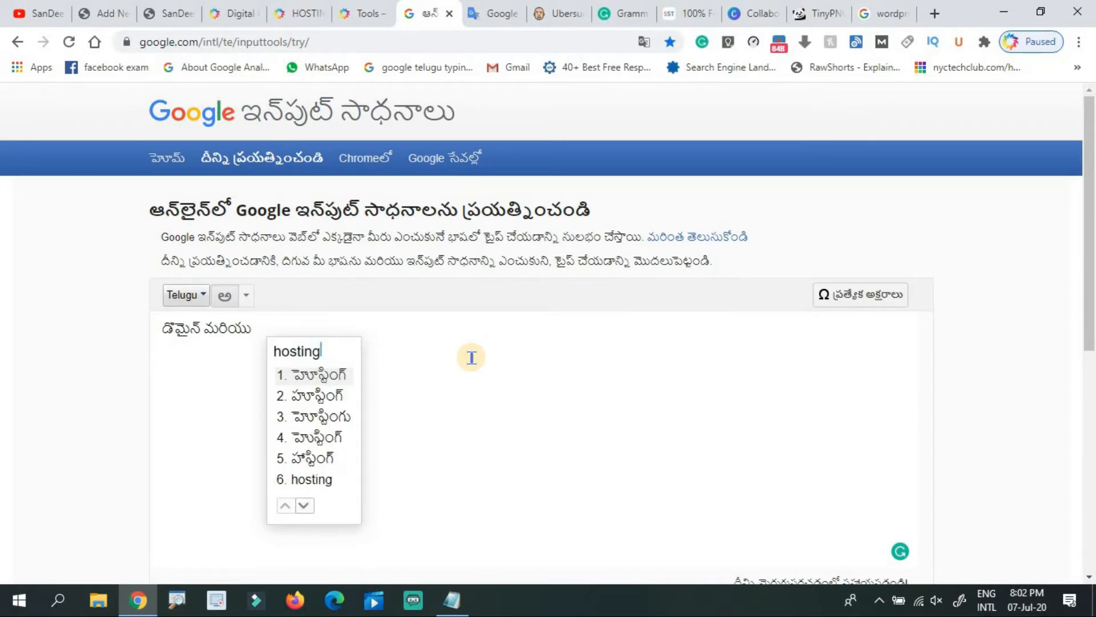
{"action": "key", "text": "space"}
Copy the Telugu subheading into the empty line of the WordPress post and separate it from the paragraph below.
{"action": "key", "text": "ctrl+a"}
{"action": "key", "text": "ctrl+c"}
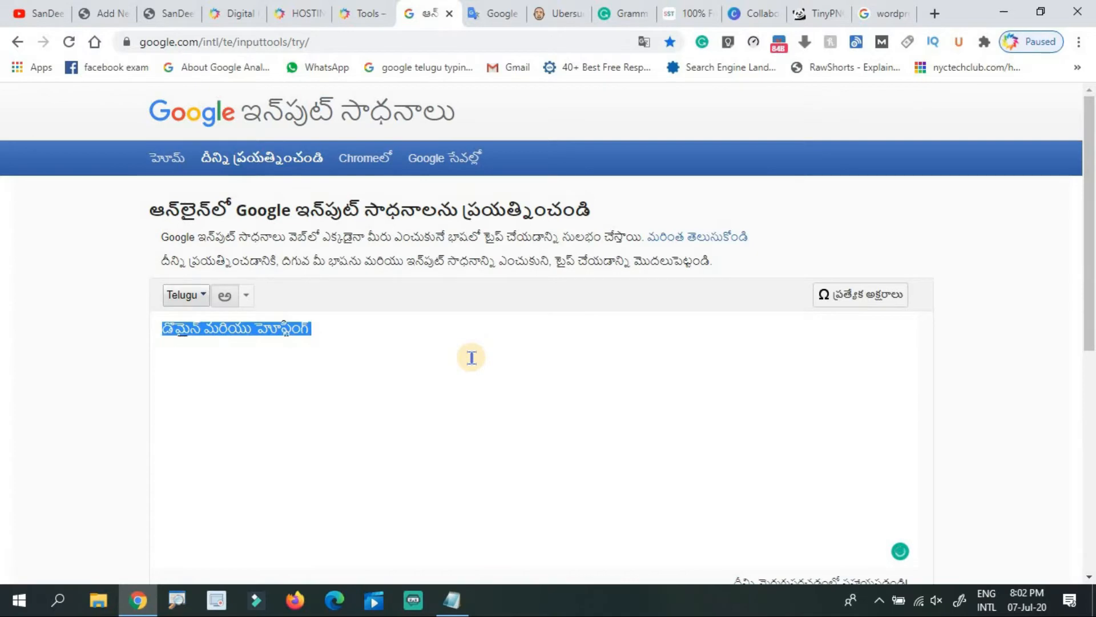
{"action": "left_click", "coordinate": [85, 12]}
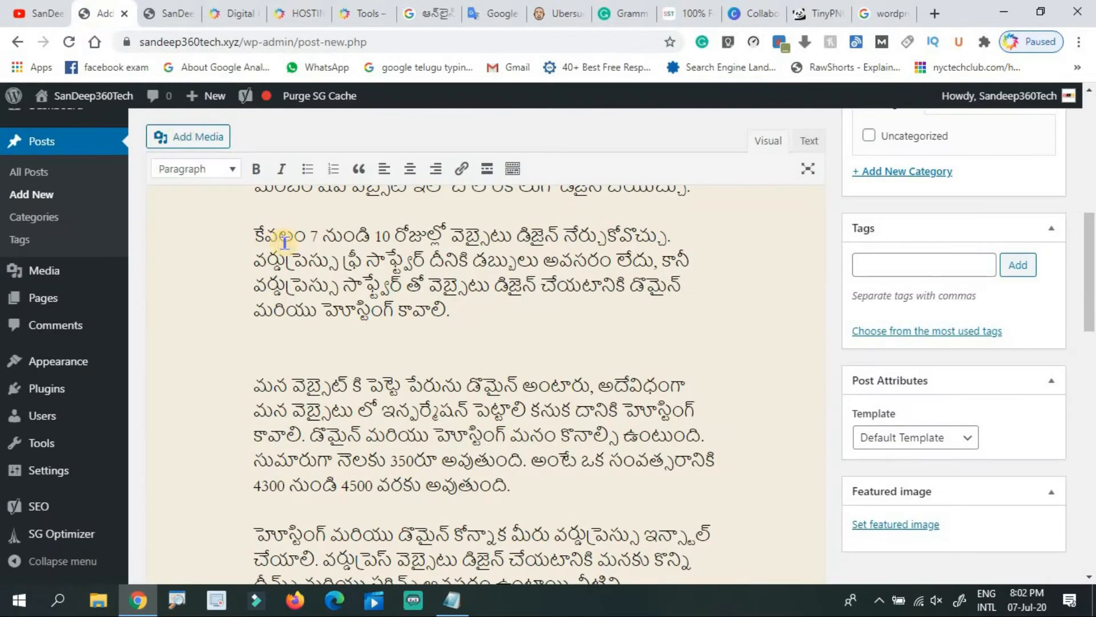
{"action": "key", "text": "ctrl+v"}
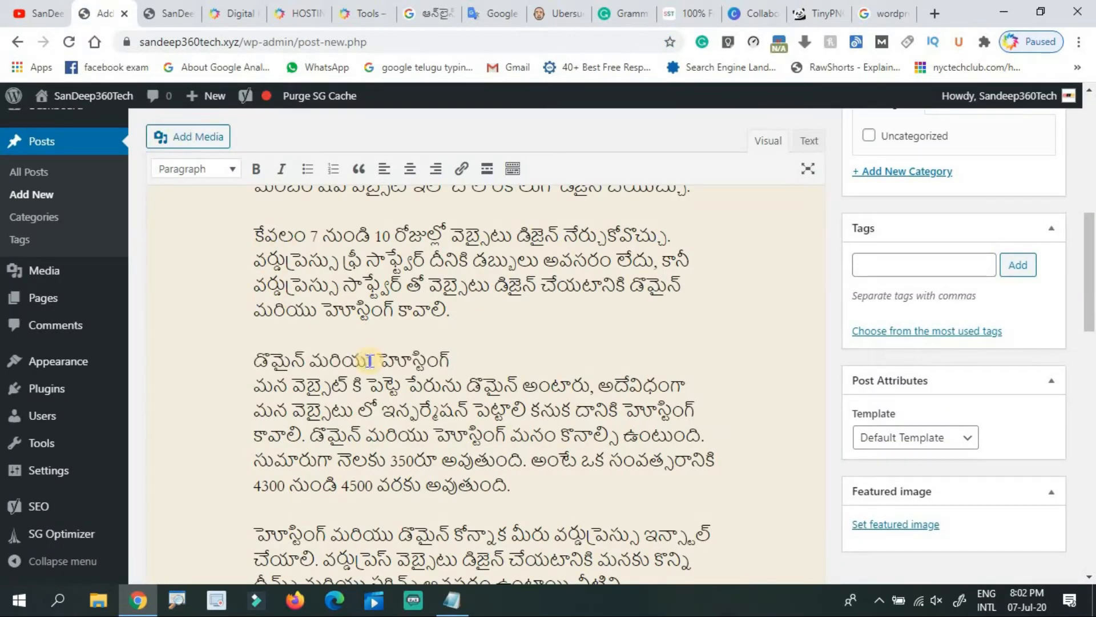
{"action": "key", "text": "Return"}
{"action": "scroll", "coordinate": [451, 364], "scroll_direction": "down", "scroll_amount": 1}
Turn the "డొమైన్ మరియు హోస్టింగ్" line into a subheading, applying Heading 2 first and changing it to Heading 3.
{"action": "left_click_drag", "start_coordinate": [450, 310], "coordinate": [254, 309]}
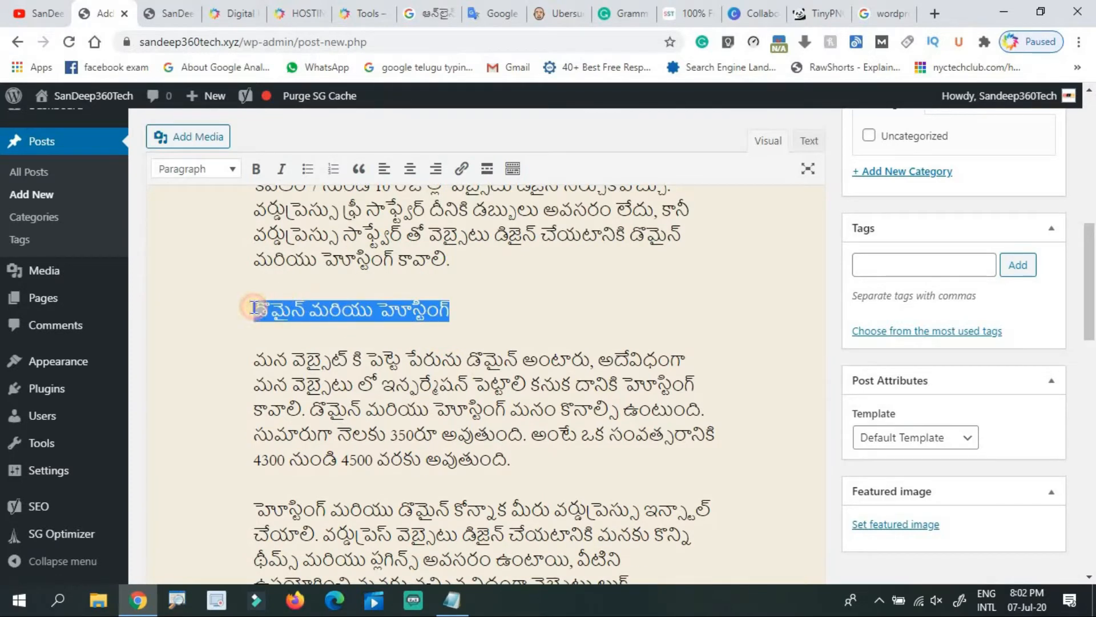
{"action": "left_click", "coordinate": [212, 172]}
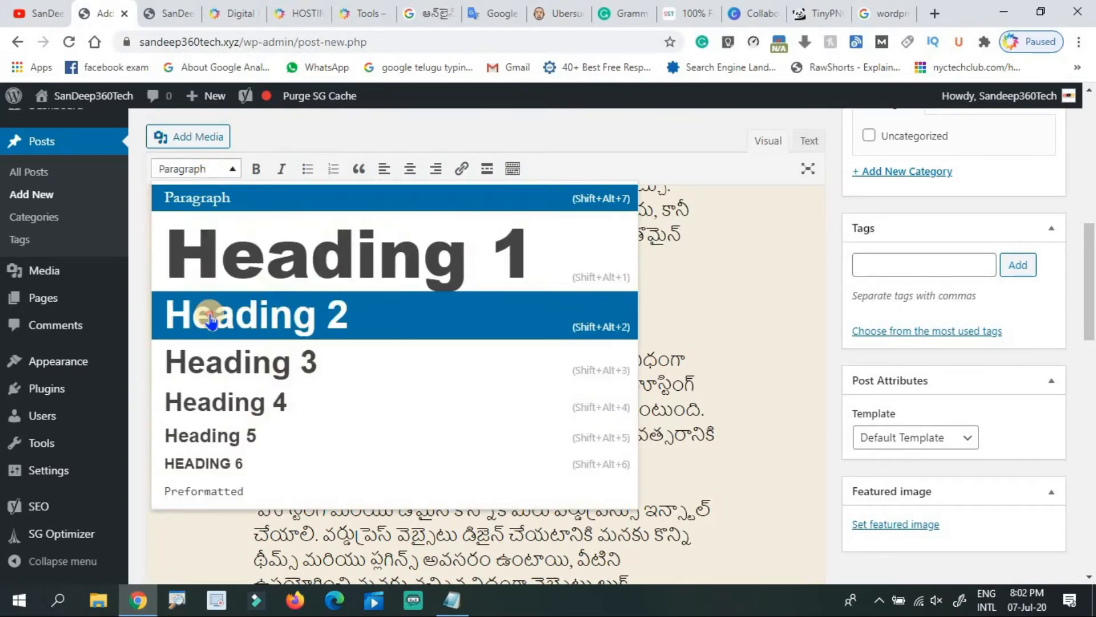
{"action": "left_click", "coordinate": [207, 312]}
{"action": "left_click", "coordinate": [766, 311]}
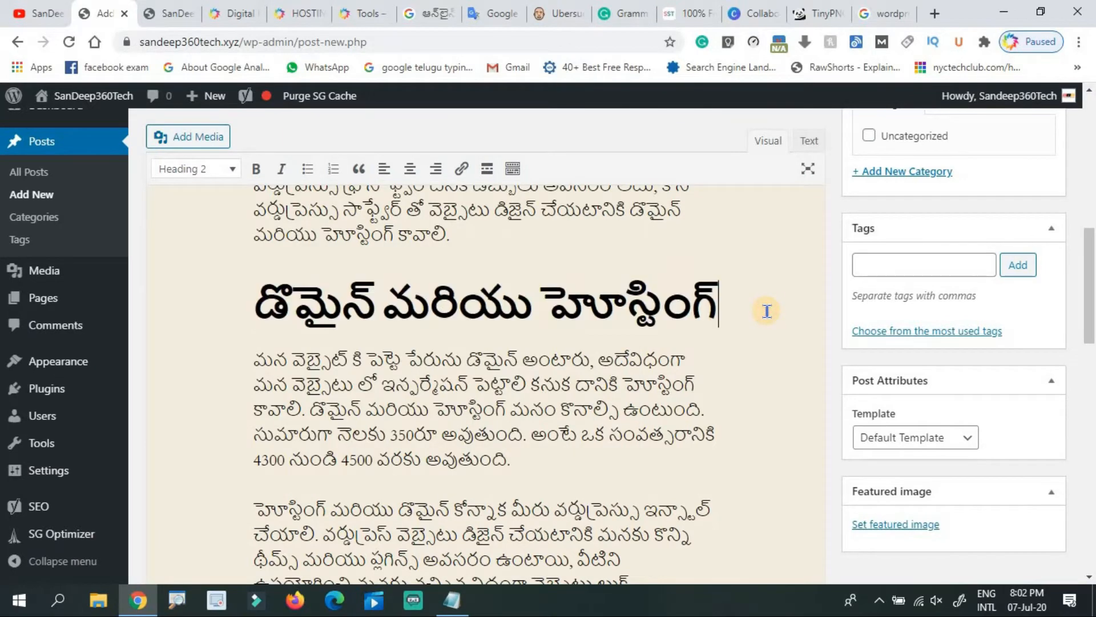
{"action": "mouse_move", "coordinate": [1090, 292]}
{"action": "left_mouse_down"}
{"action": "mouse_move", "coordinate": [1078, 160]}
{"action": "mouse_move", "coordinate": [1061, 206]}
{"action": "mouse_move", "coordinate": [1083, 244]}
{"action": "mouse_move", "coordinate": [1078, 281]}
{"action": "left_mouse_up"}
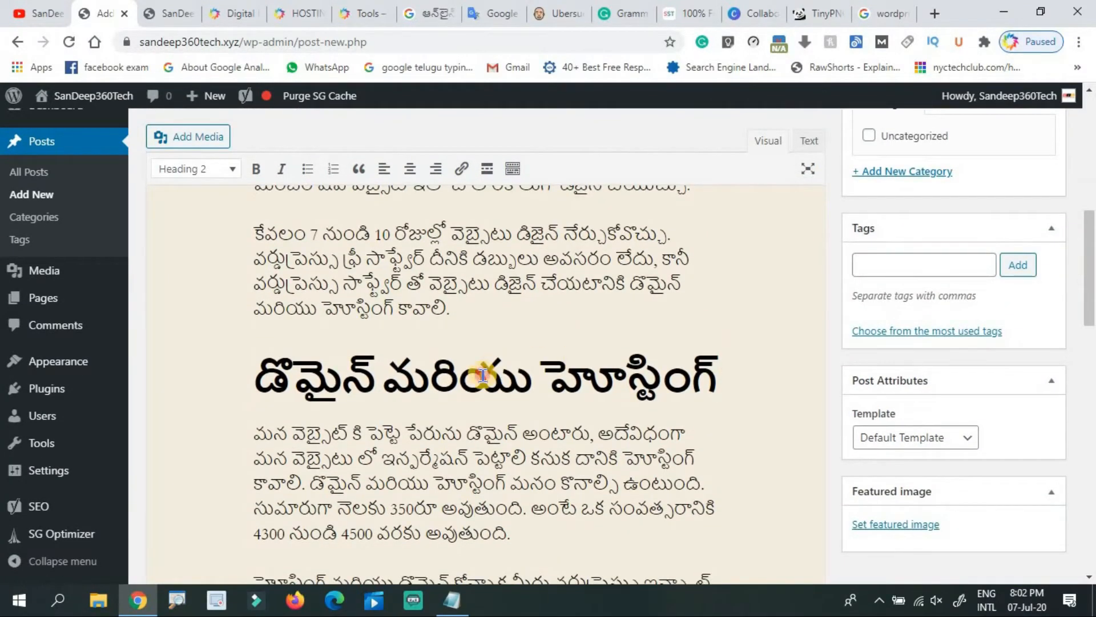
{"action": "left_click", "coordinate": [224, 169]}
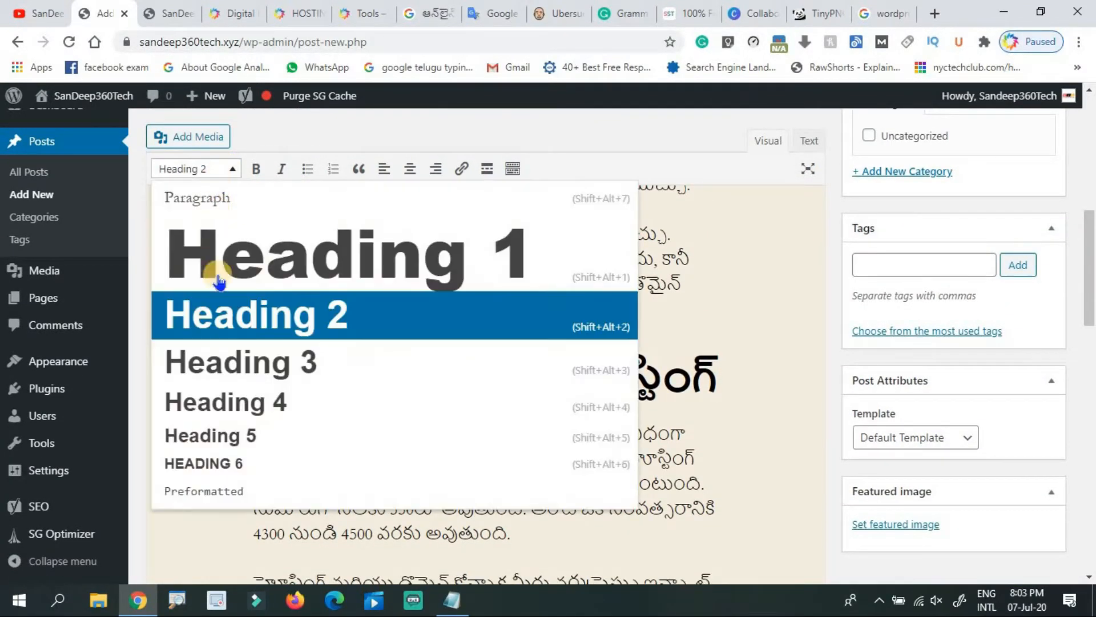
{"action": "left_click", "coordinate": [234, 347]}
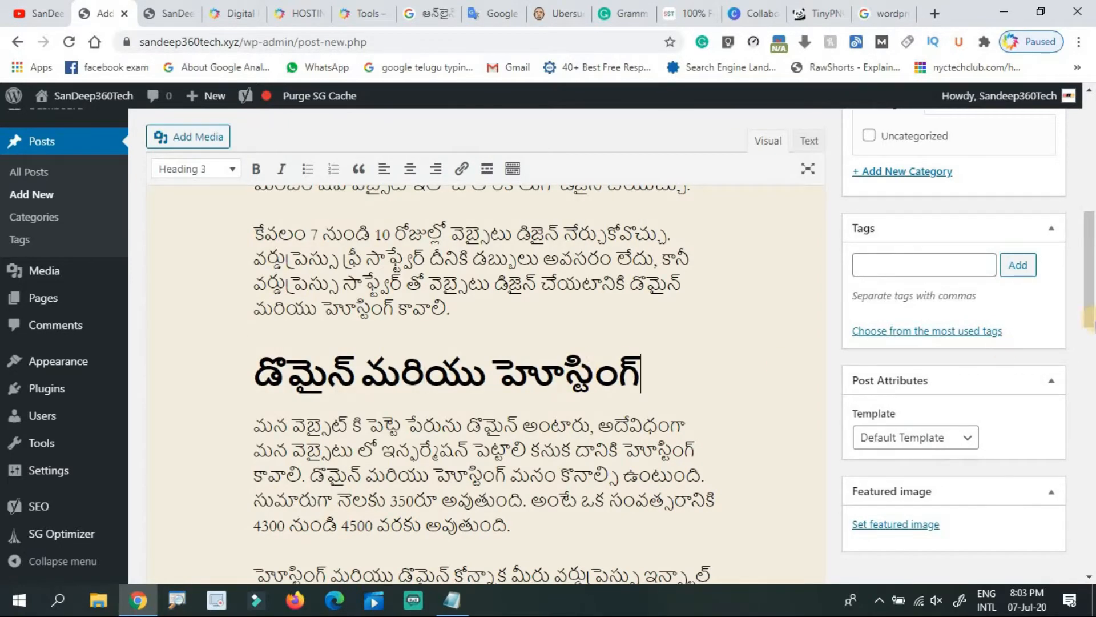
{"action": "left_click_drag", "start_coordinate": [1087, 305], "coordinate": [1073, 228]}
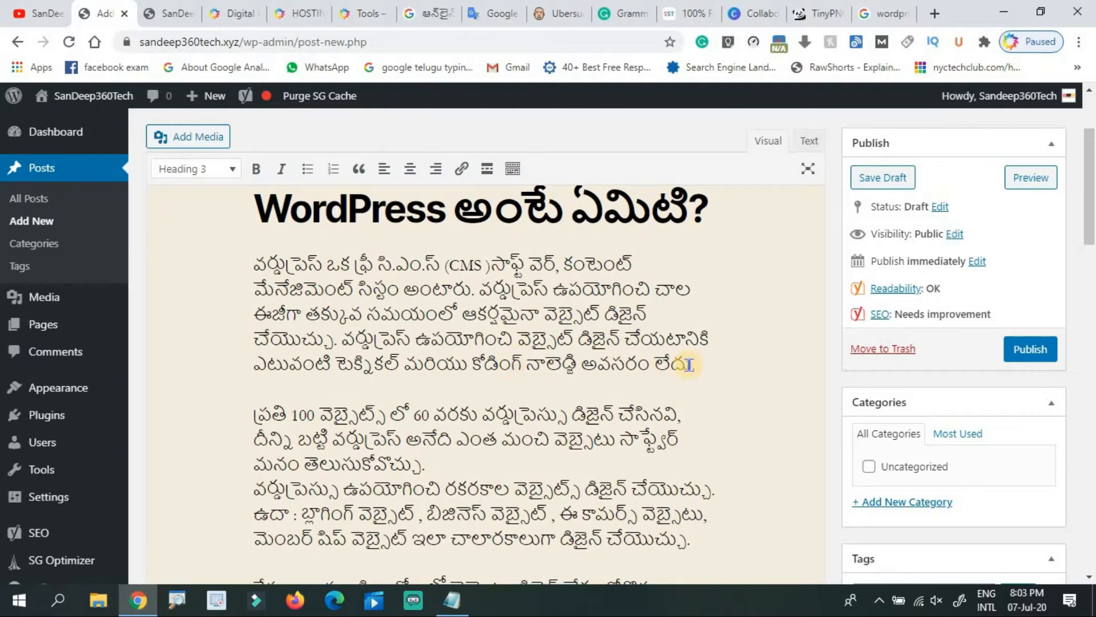
Look through the post from its first paragraph down to the "డొమైన్ మరియు హోస్టింగ్" heading.
{"action": "left_click", "coordinate": [707, 361]}
{"action": "key", "text": "Down"}
{"action": "key", "text": "Down"}
{"action": "key", "text": "Down"}
{"action": "key", "text": "Down"}
{"action": "key", "text": "Down"}
{"action": "key", "text": "Down"}
{"action": "key", "text": "Down"}
{"action": "key", "text": "Down"}
{"action": "key", "text": "Down"}
{"action": "key", "text": "Down"}
{"action": "key", "text": "Down"}
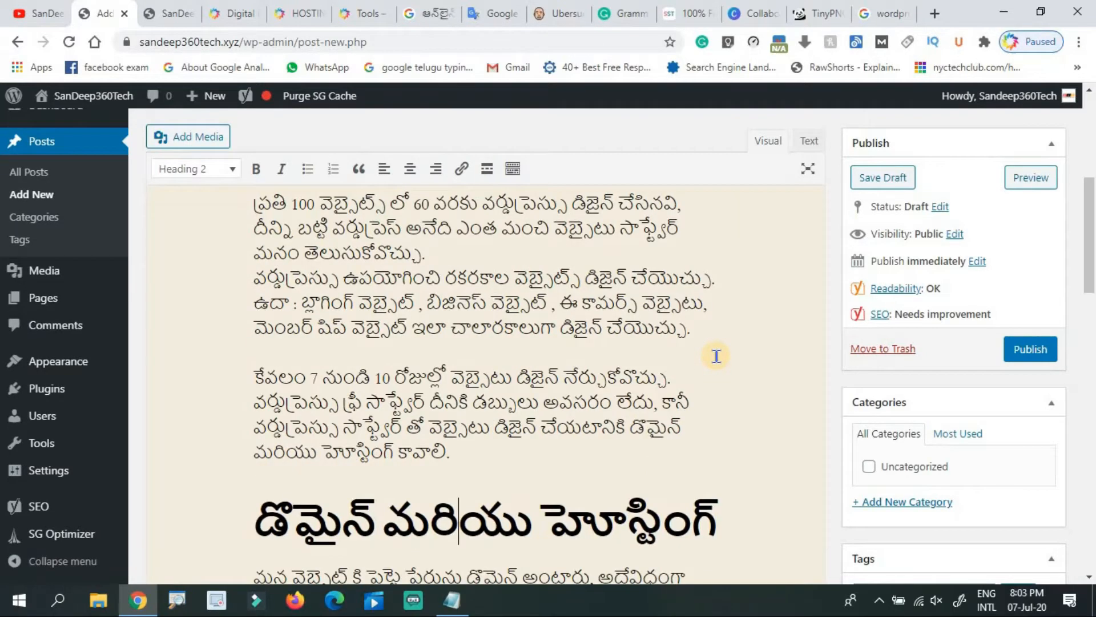
Add an empty line after the paragraph on website types and browse the Media Library for an image to insert there.
{"action": "left_click", "coordinate": [707, 319]}
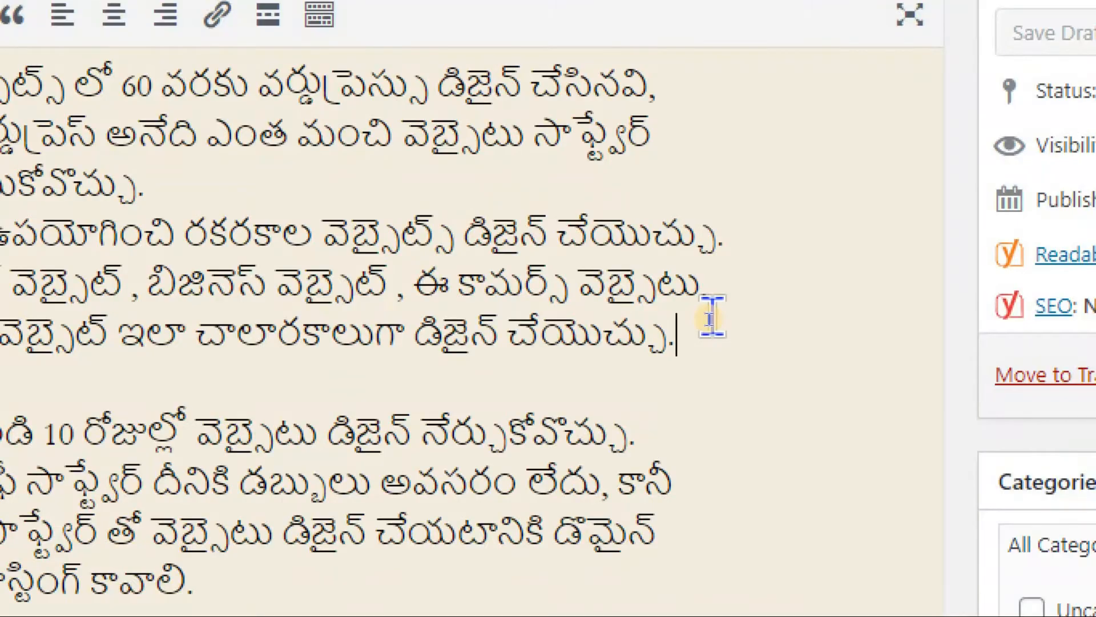
{"action": "key", "text": "Return"}
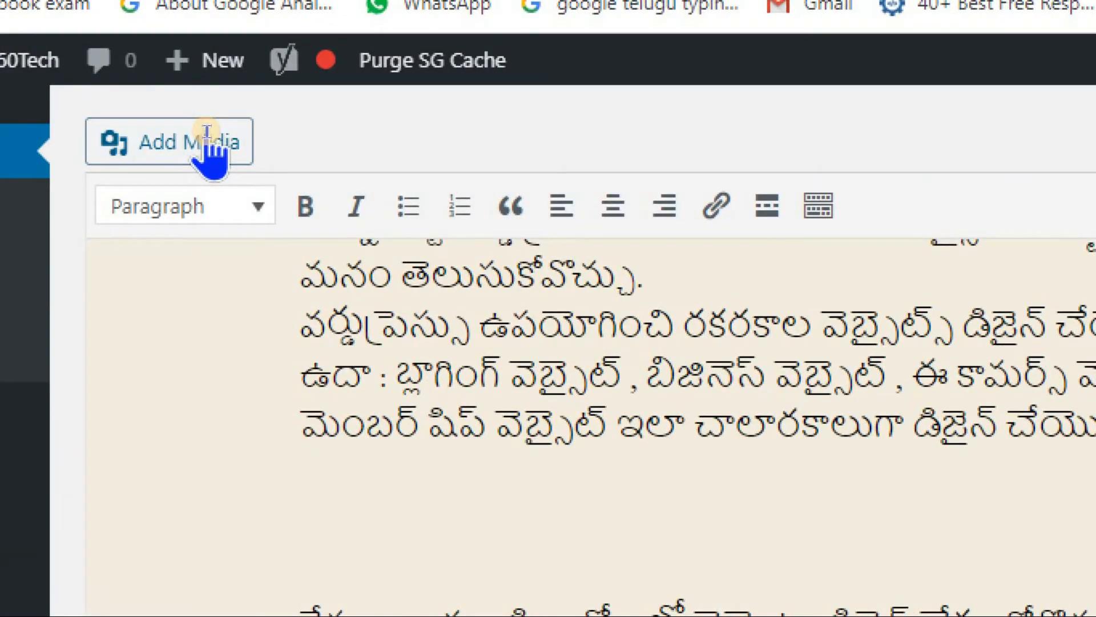
{"action": "left_click", "coordinate": [207, 135]}
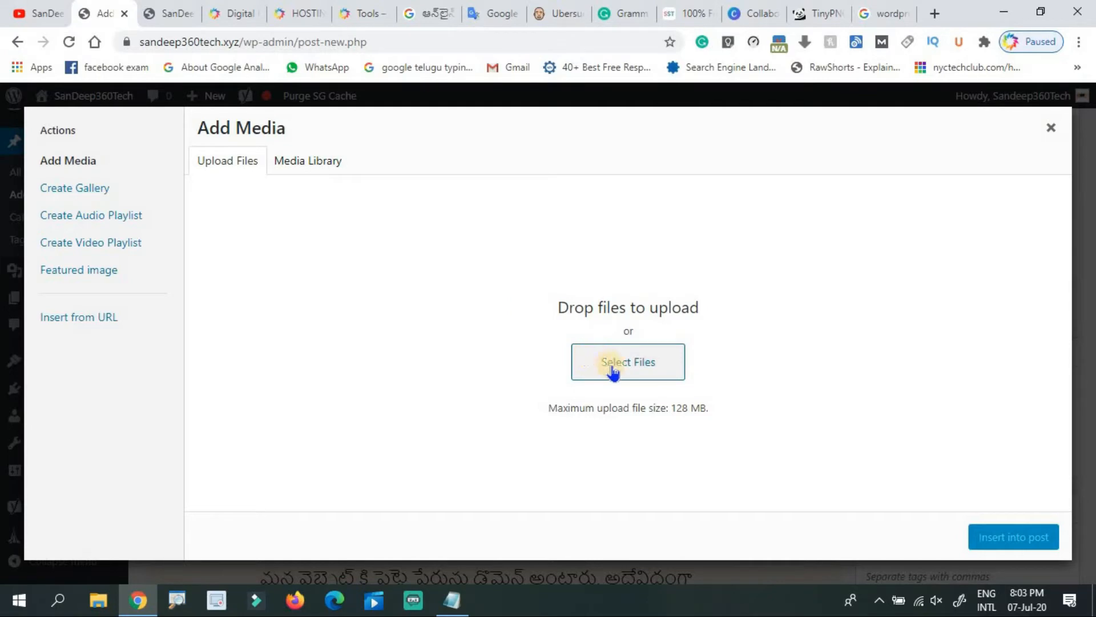
{"action": "left_click", "coordinate": [317, 164]}
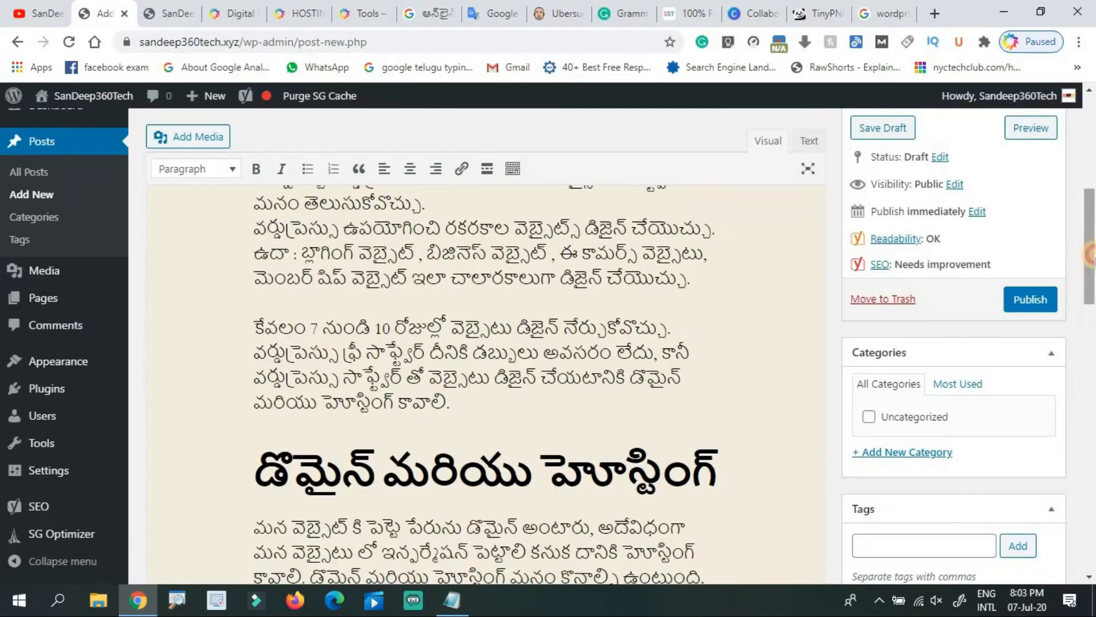
Check Google's search suggestions for the phrase "what is wordpress in telugu" as a possible focus keyphrase.
{"action": "left_click_drag", "start_coordinate": [1089, 258], "coordinate": [1072, 169]}
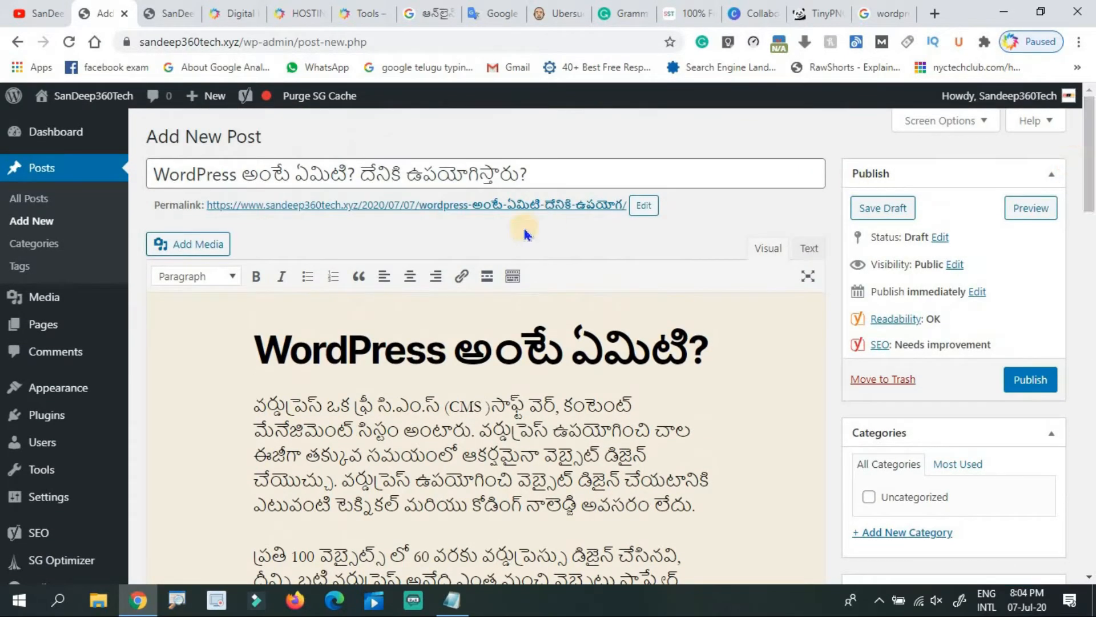
{"action": "left_click_drag", "start_coordinate": [1090, 165], "coordinate": [1089, 467]}
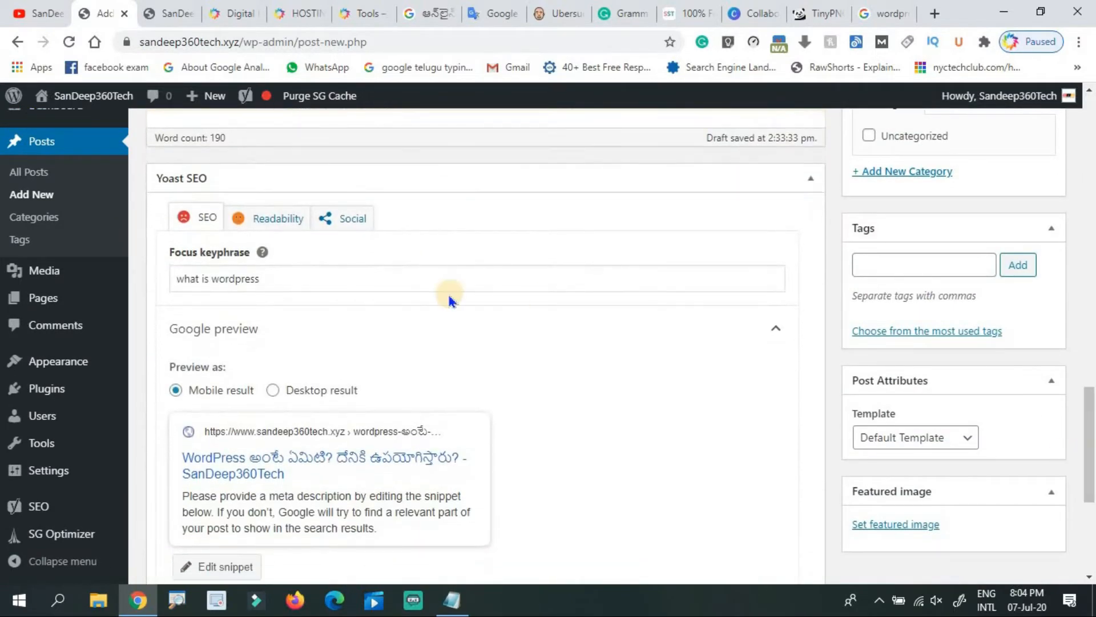
{"action": "left_click", "coordinate": [338, 274]}
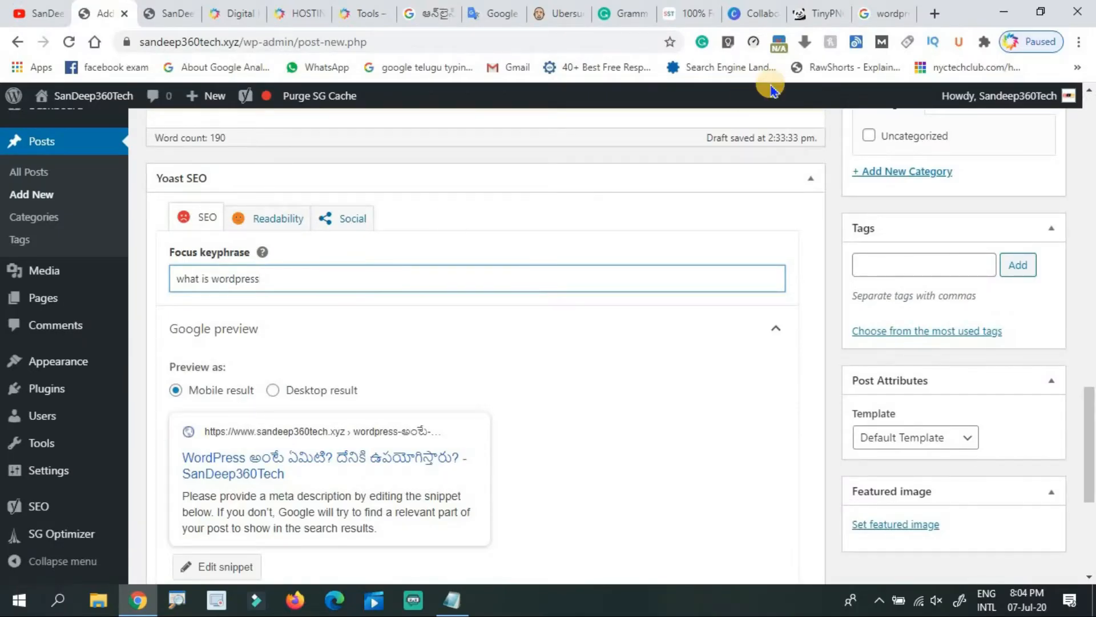
{"action": "left_click", "coordinate": [885, 13]}
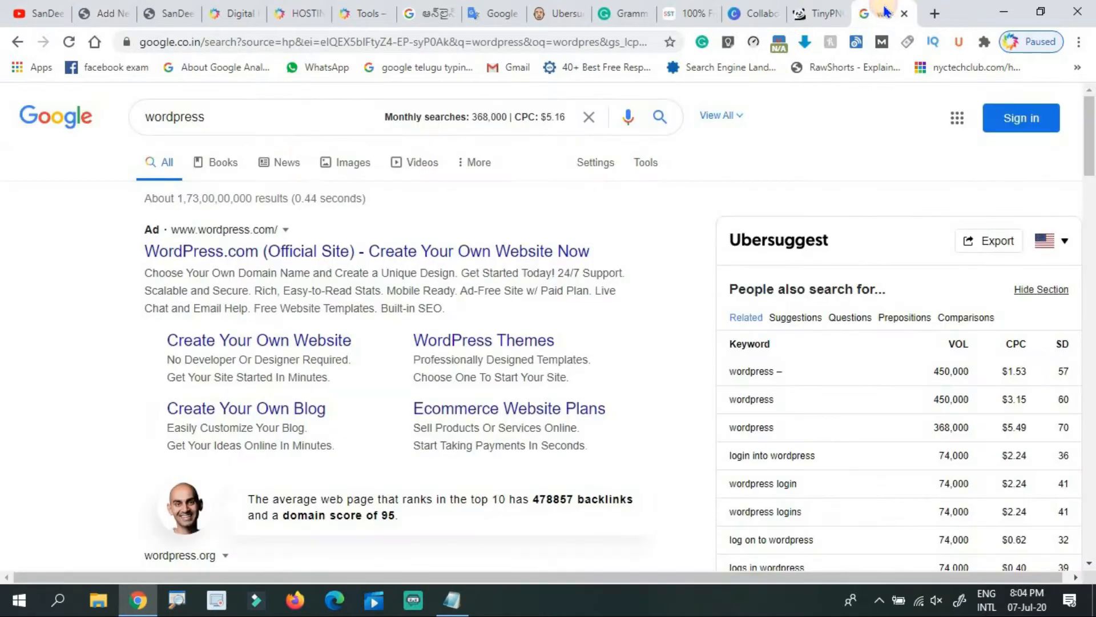
{"action": "left_click", "coordinate": [259, 117]}
{"action": "key", "text": "ctrl+a"}
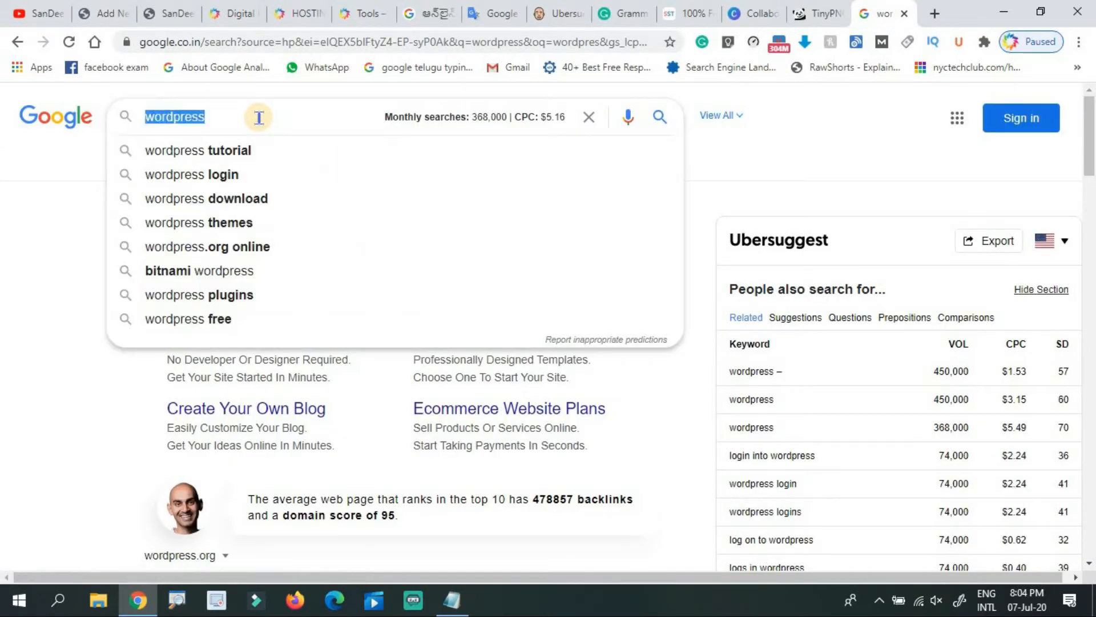
{"action": "type", "text": "what"}
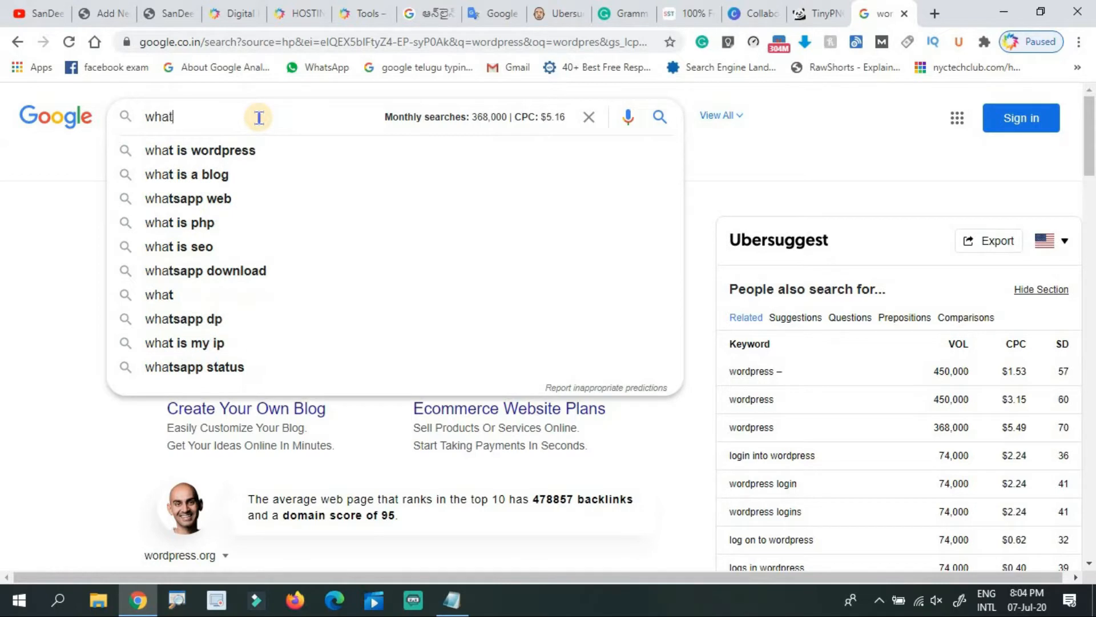
{"action": "type", "text": " is w"}
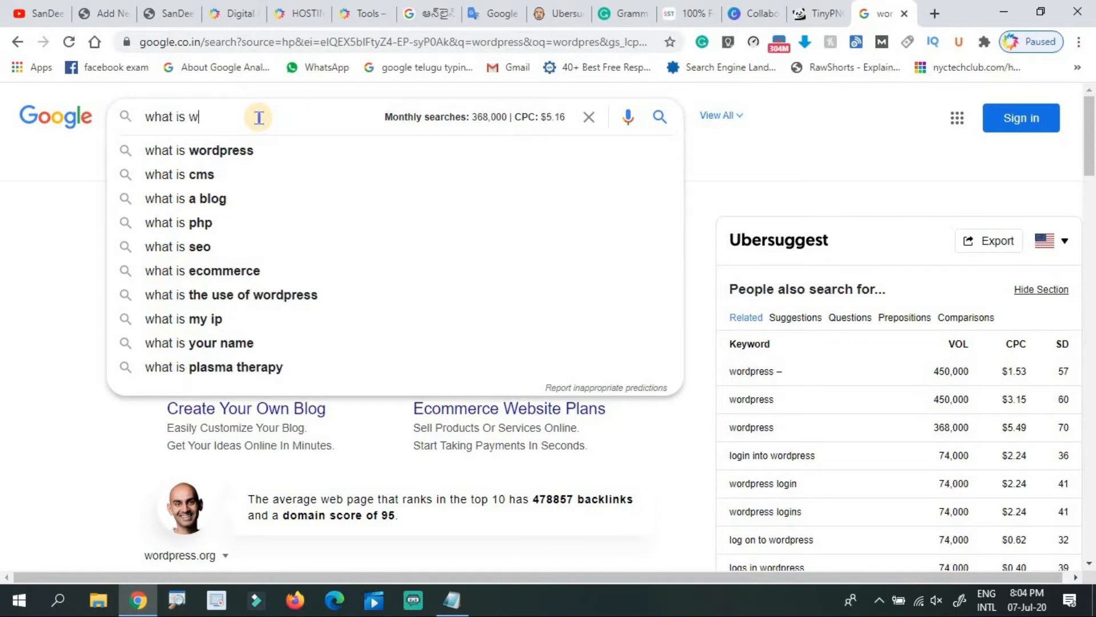
{"action": "type", "text": "ordpress"}
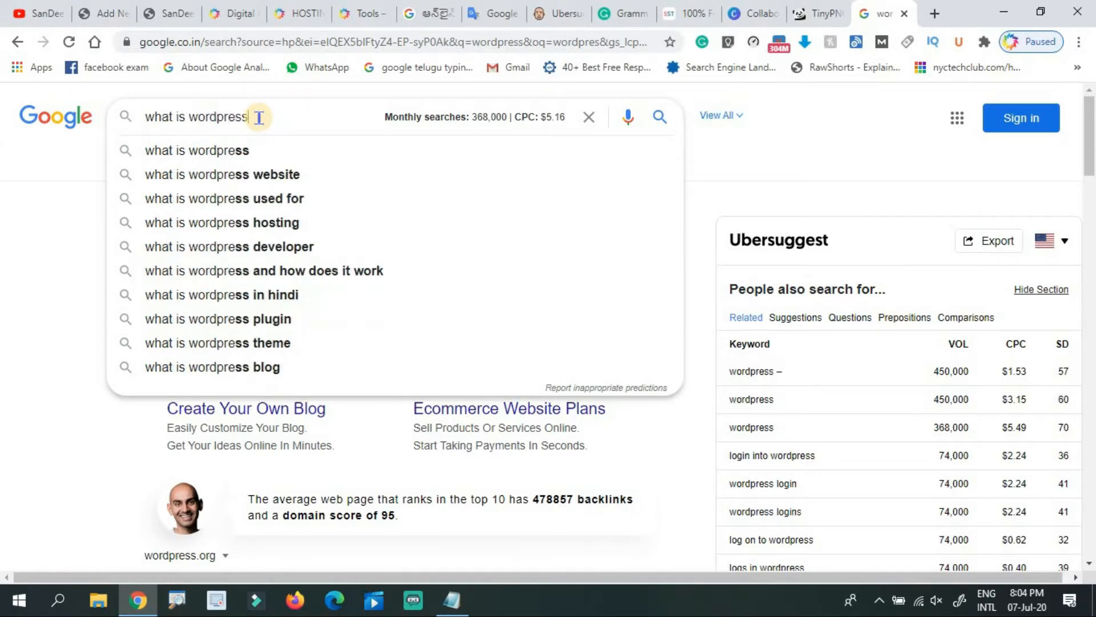
{"action": "type", "text": " in te"}
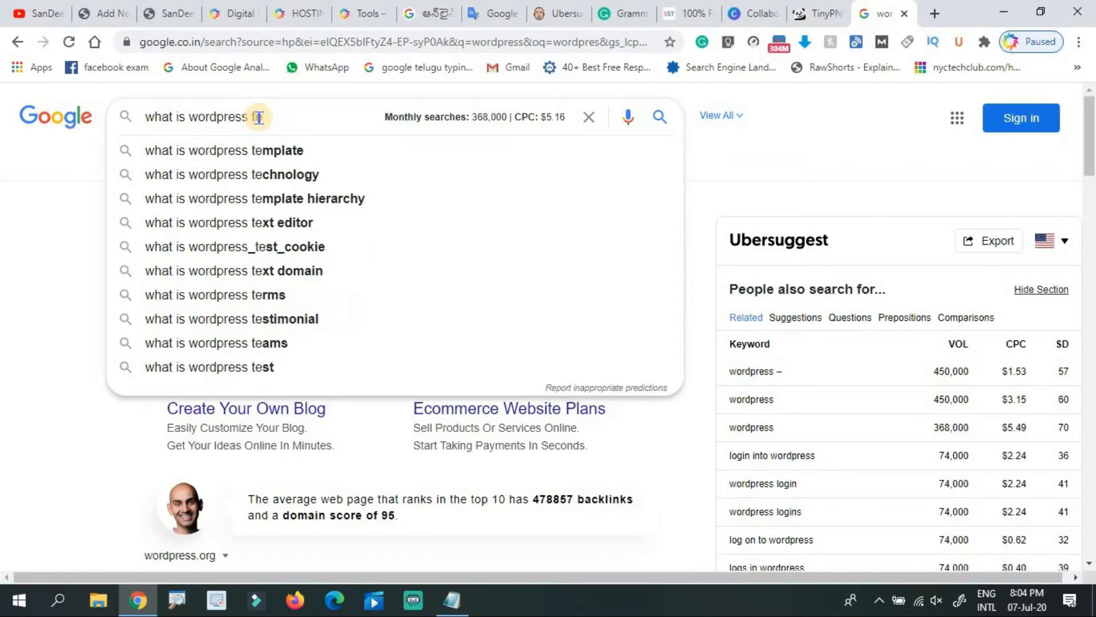
{"action": "type", "text": "lu"}
{"action": "key", "text": "Down"}
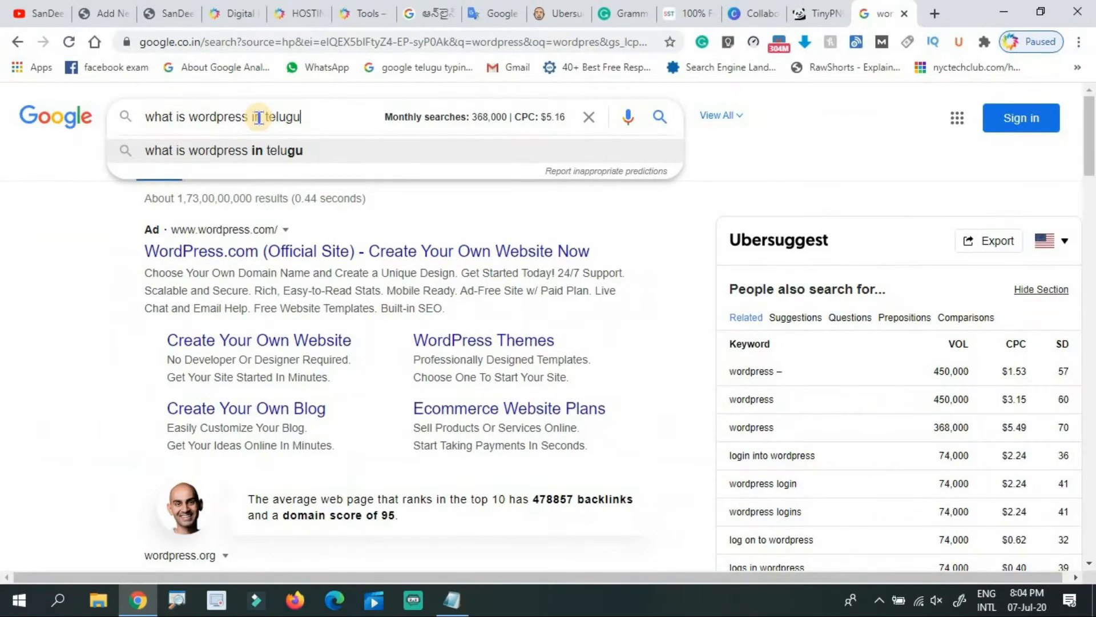
Extend the post's Yoast focus keyphrase to "what is wordpress telugu" and show the Google preview as a desktop result.
{"action": "key", "text": "ctrl+2"}
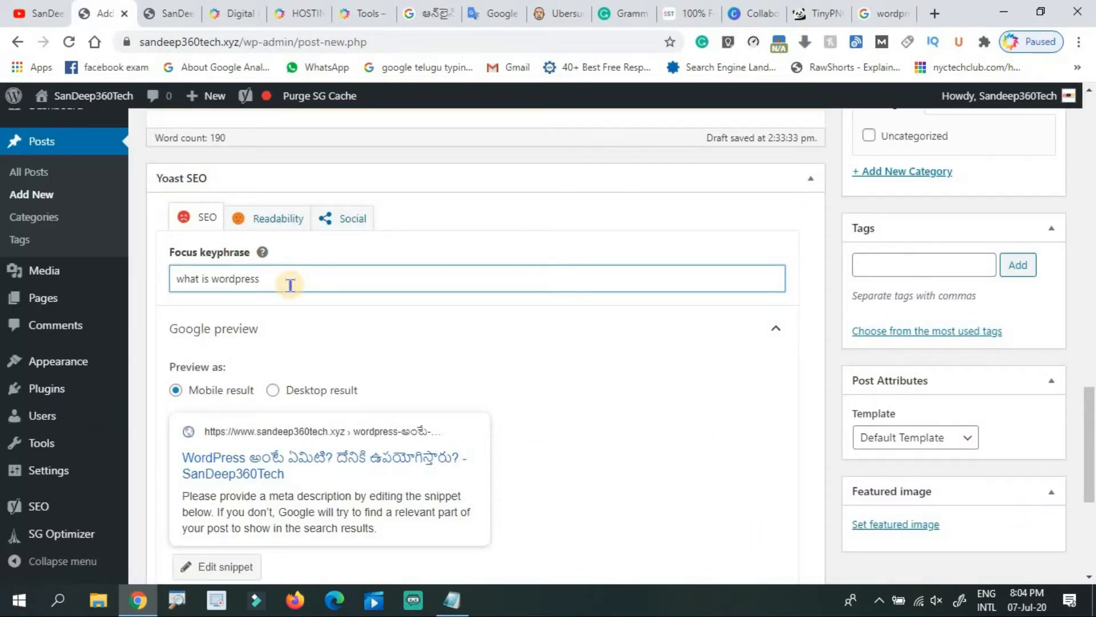
{"action": "type", "text": "telugu"}
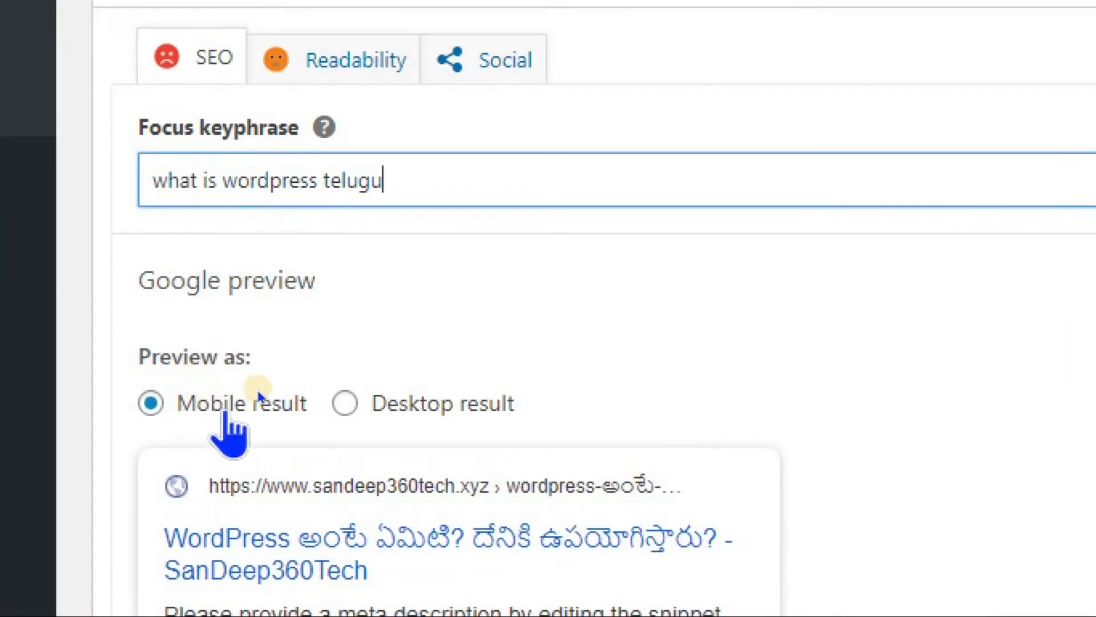
{"action": "left_click", "coordinate": [345, 403]}
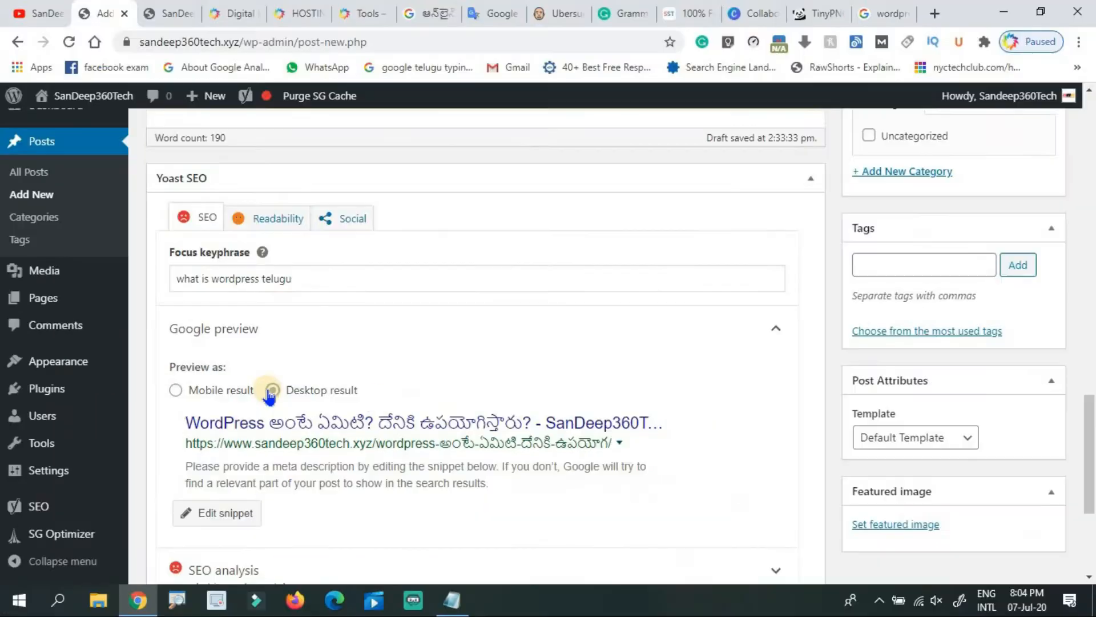
Open the Google preview snippet for editing and clear all the default variables from the SEO title.
{"action": "scroll", "coordinate": [440, 316], "scroll_direction": "down", "scroll_amount": 3}
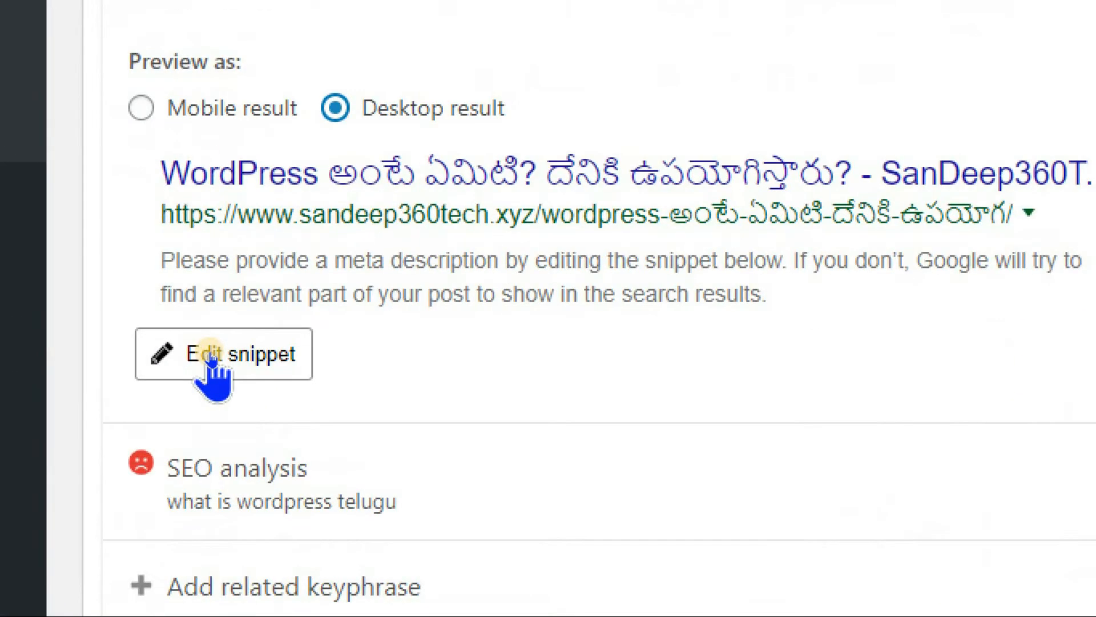
{"action": "left_click", "coordinate": [211, 354]}
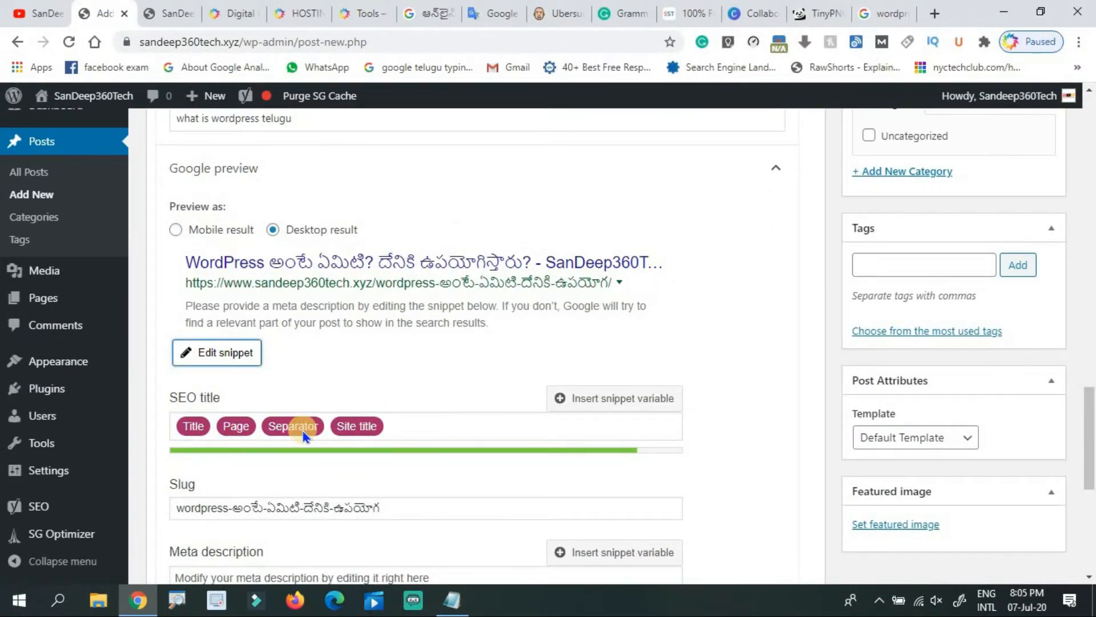
{"action": "left_click", "coordinate": [395, 426]}
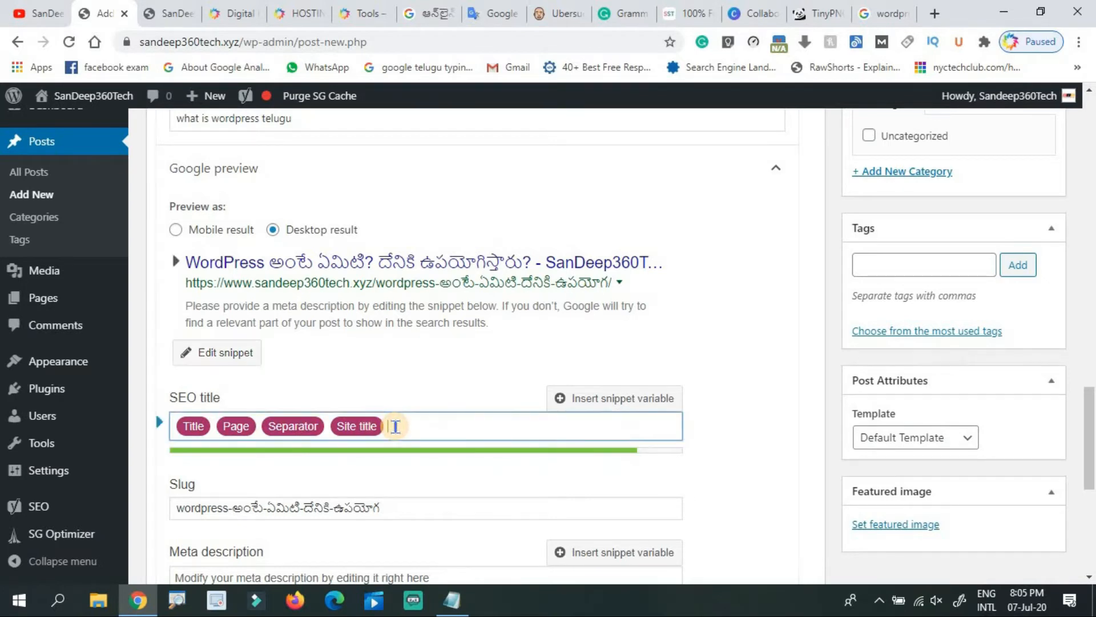
{"action": "key", "text": "ctrl+a"}
{"action": "key", "text": "BackSpace"}
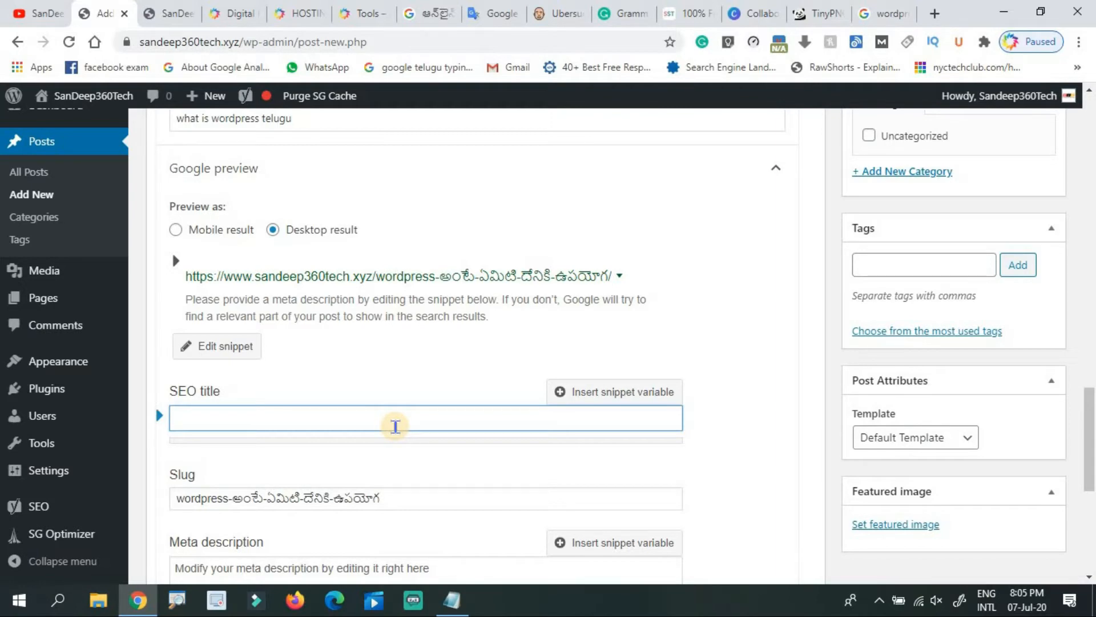
Copy the post title "WordPress అంటే ఏమిటి? దేనికి ఉపయోగిస్తారు?" into the empty SEO title.
{"action": "left_click_drag", "start_coordinate": [1087, 441], "coordinate": [1086, 149]}
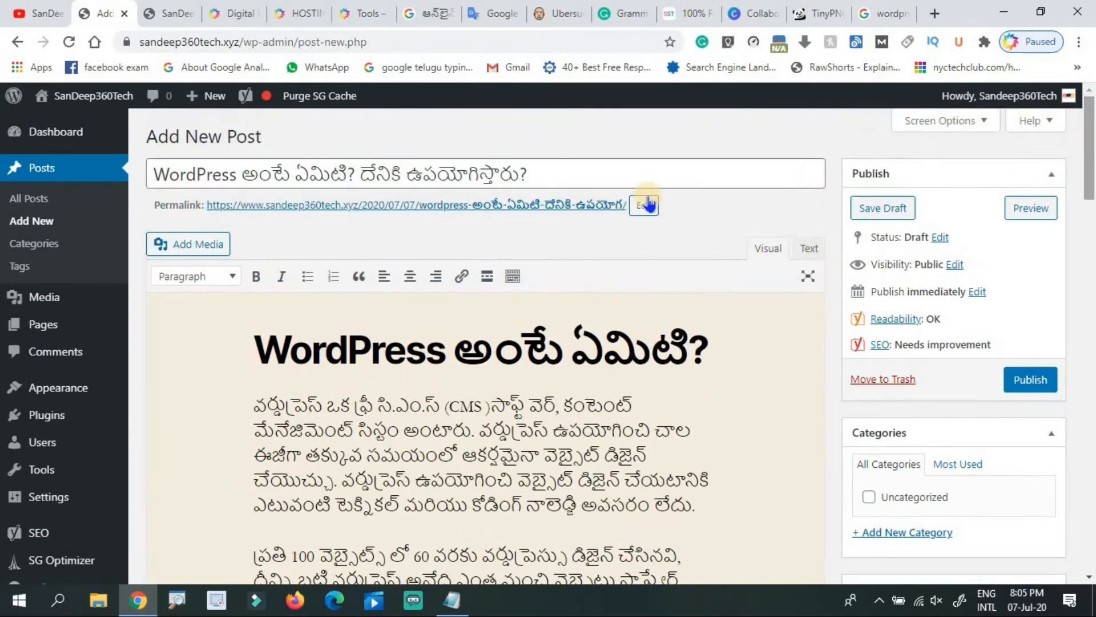
{"action": "left_click", "coordinate": [580, 166]}
{"action": "key", "text": "ctrl+a"}
{"action": "key", "text": "ctrl+c"}
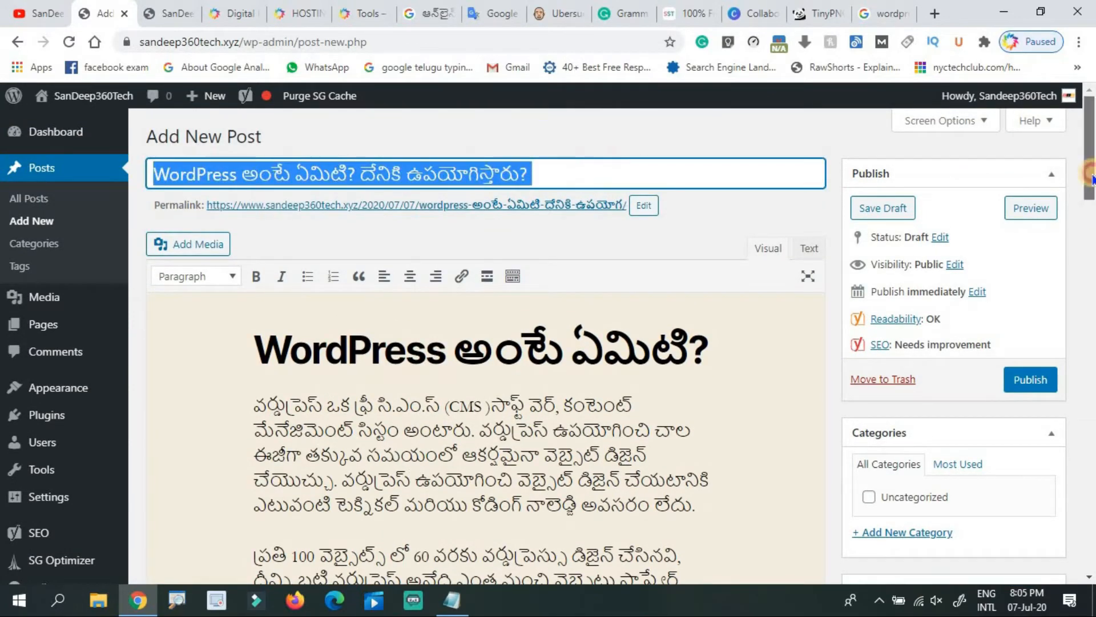
{"action": "left_click_drag", "start_coordinate": [1087, 171], "coordinate": [1088, 451]}
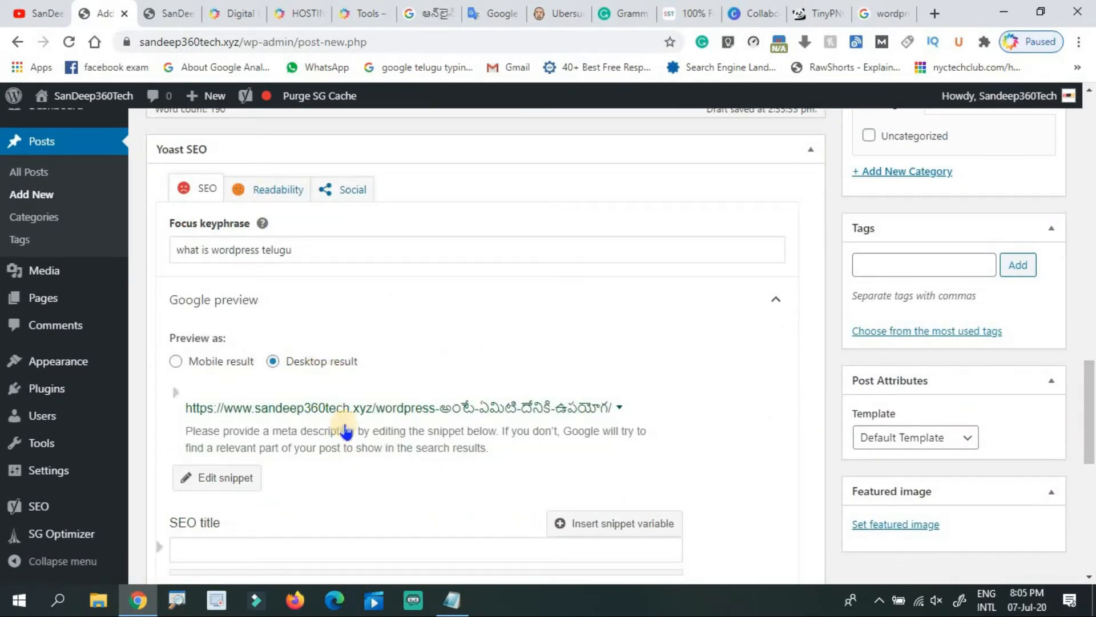
{"action": "scroll", "coordinate": [1085, 372], "scroll_direction": "down", "scroll_amount": 3}
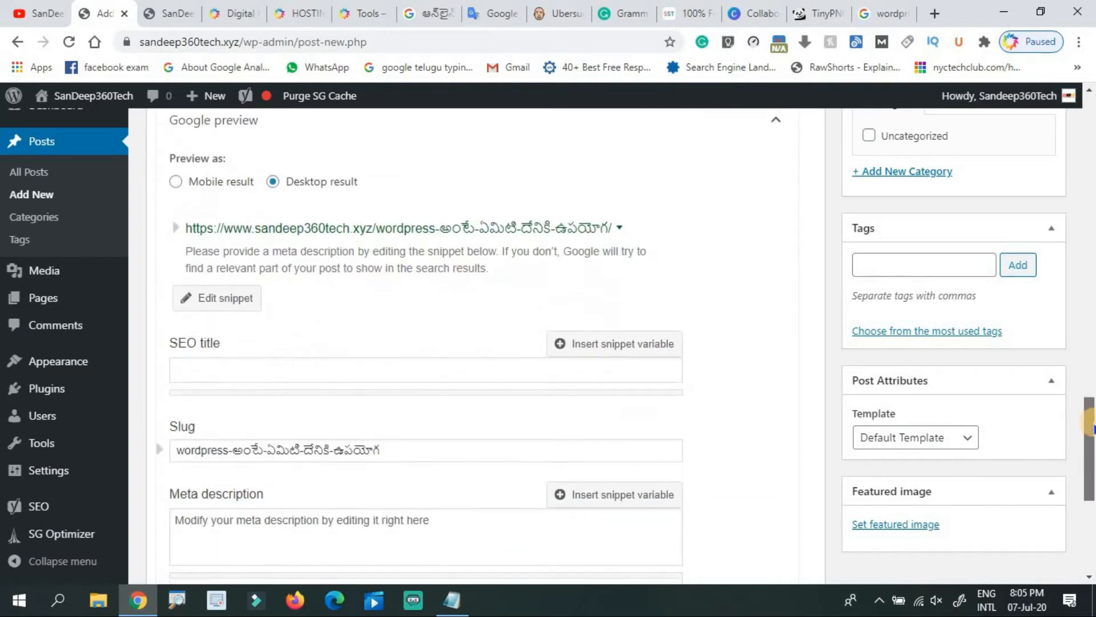
{"action": "left_click", "coordinate": [338, 375]}
{"action": "key", "text": "ctrl+v"}
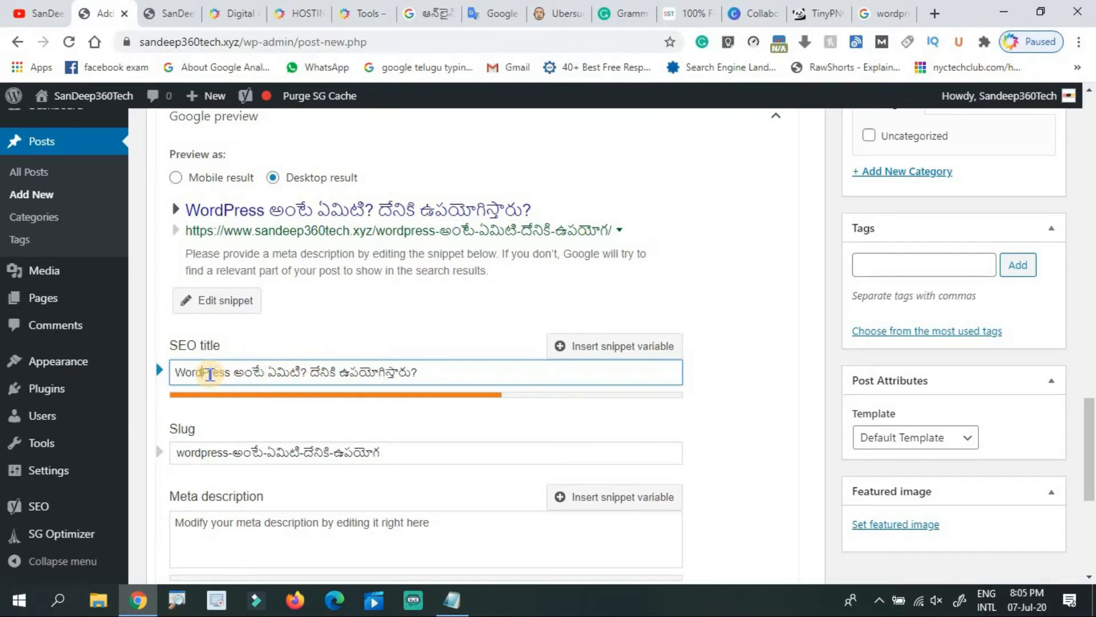
Put "What is Wordpress in telugu?" in front of the Telugu text in the SEO title.
{"action": "key", "text": "Left"}
{"action": "key", "text": "Left"}
{"action": "key", "text": "Left"}
{"action": "key", "text": "Left"}
{"action": "type", "text": "What"}
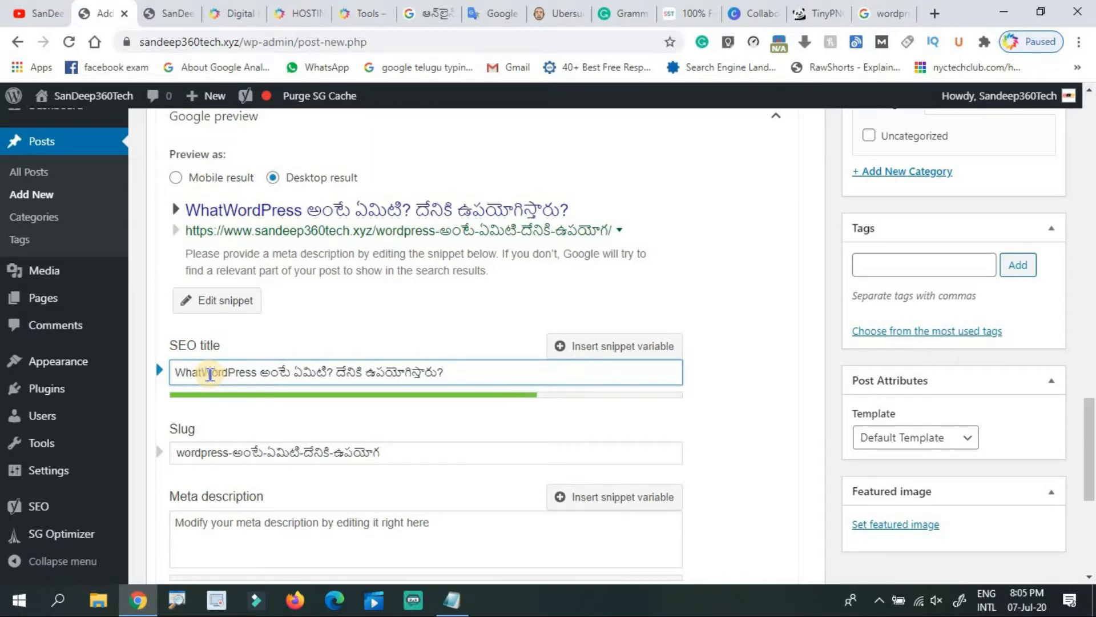
{"action": "type", "text": " is "}
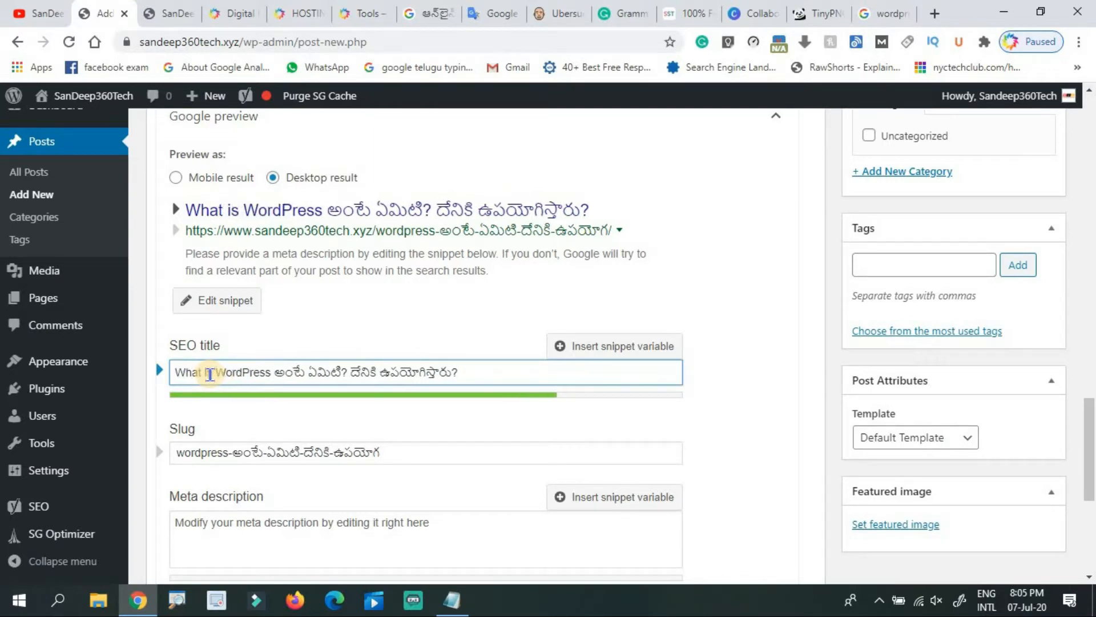
{"action": "type", "text": "Word"}
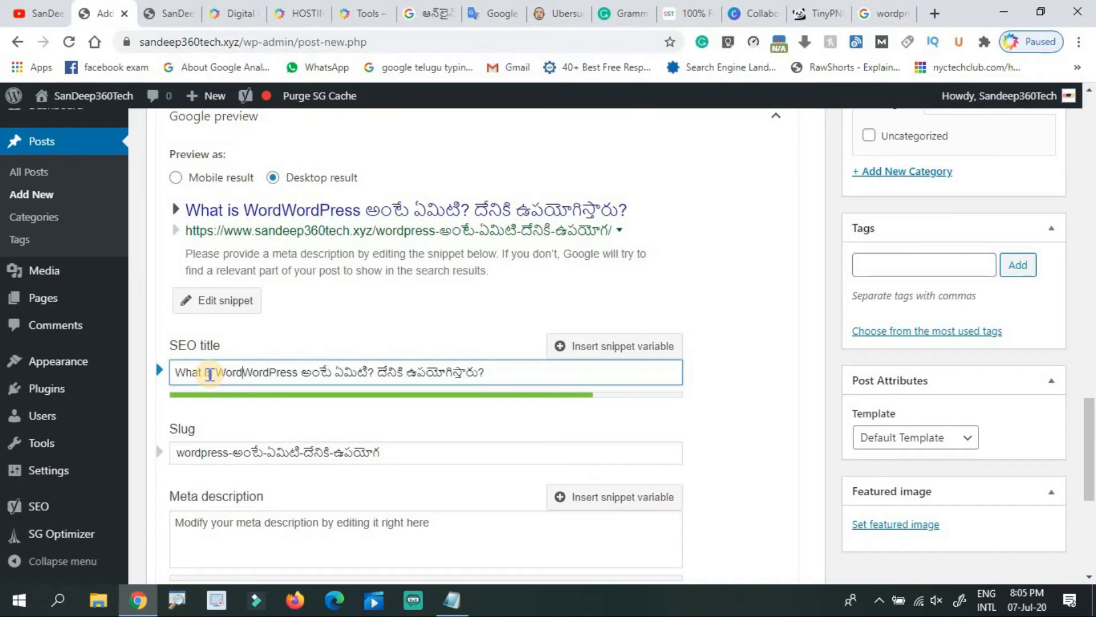
{"action": "type", "text": "press"}
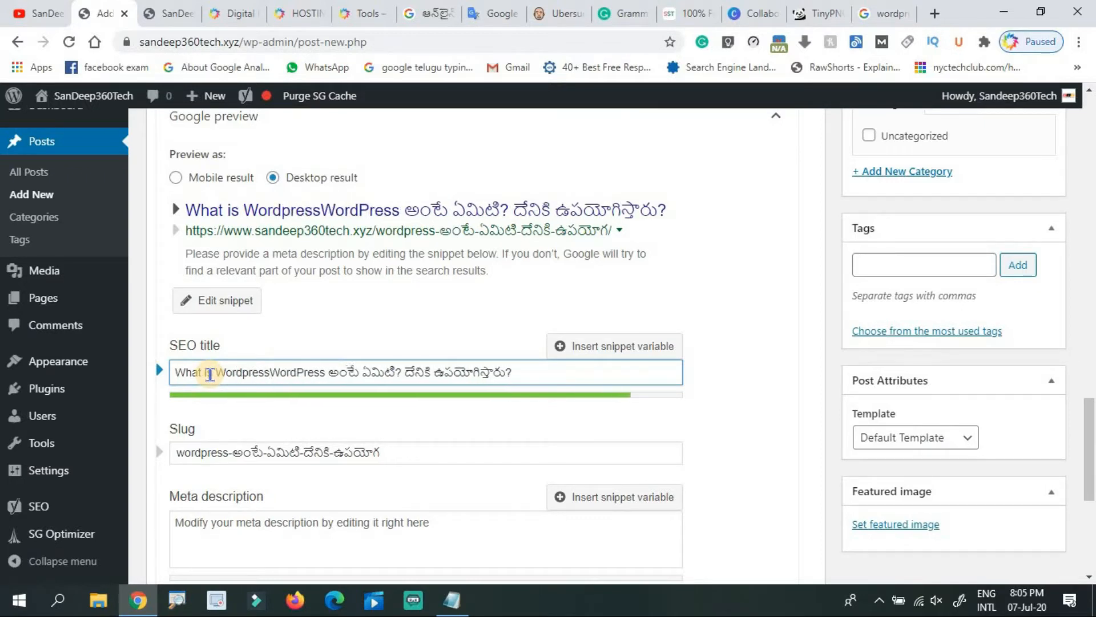
{"action": "type", "text": "?"}
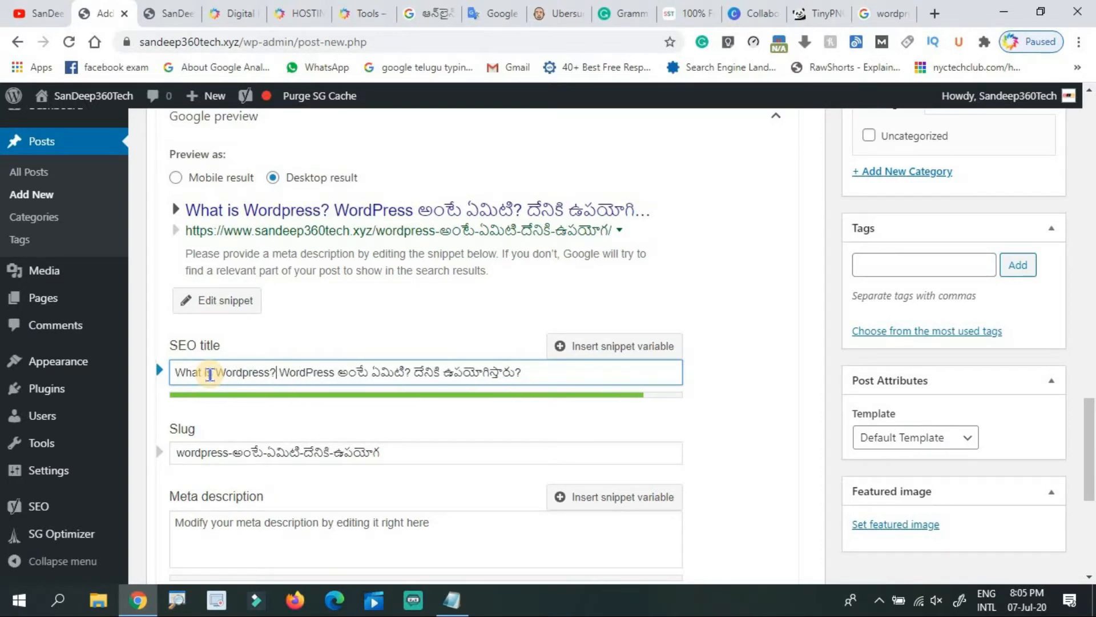
{"action": "key", "text": "Left"}
{"action": "key", "text": "Left"}
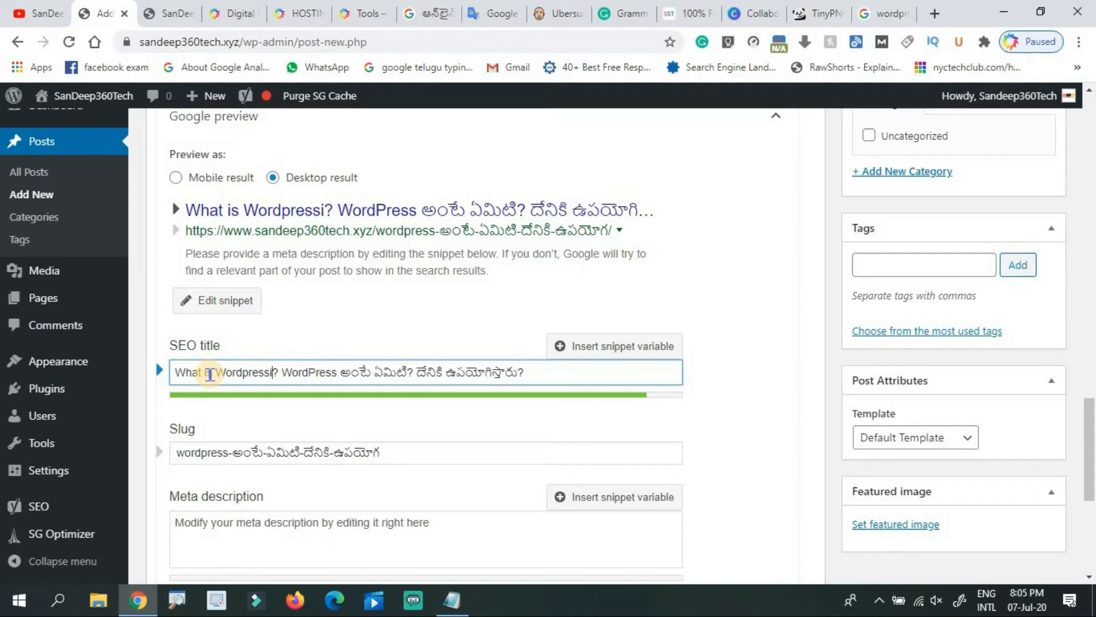
{"action": "type", "text": "in telugu"}
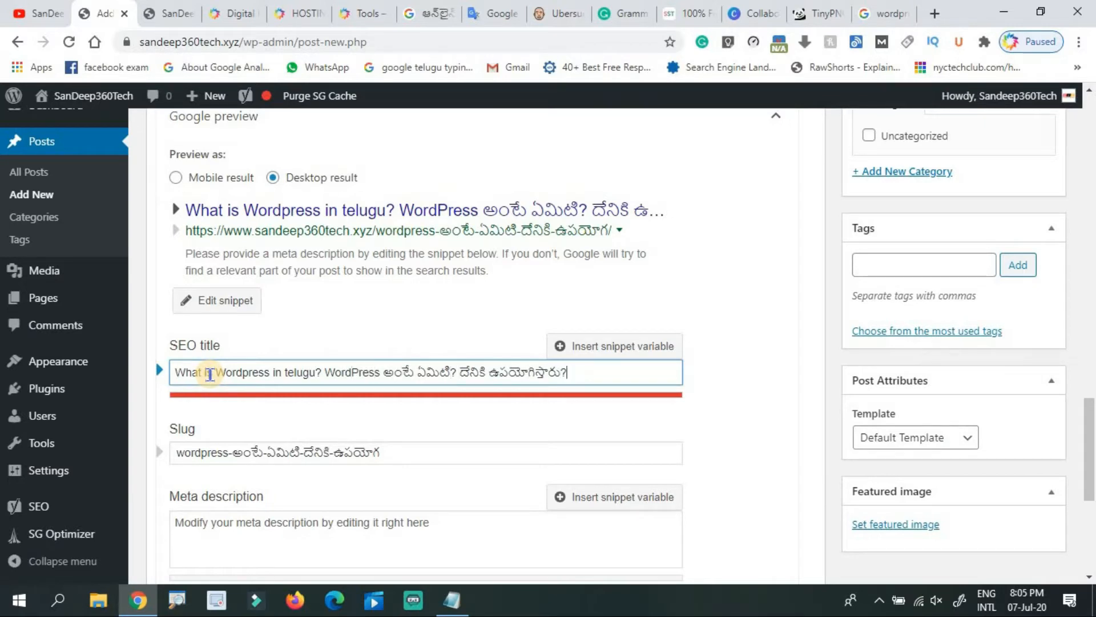
Shorten the SEO title so that it ends after "WordPress అంటే ఏమిటి?", removing the trailing Telugu question.
{"action": "key", "text": "BackSpace"}
{"action": "key", "text": "BackSpace"}
{"action": "key", "text": "BackSpace"}
{"action": "key", "text": "BackSpace"}
{"action": "key", "text": "BackSpace"}
{"action": "key", "text": "BackSpace"}
{"action": "key", "text": "BackSpace"}
{"action": "key", "text": "BackSpace"}
{"action": "key", "text": "BackSpace"}
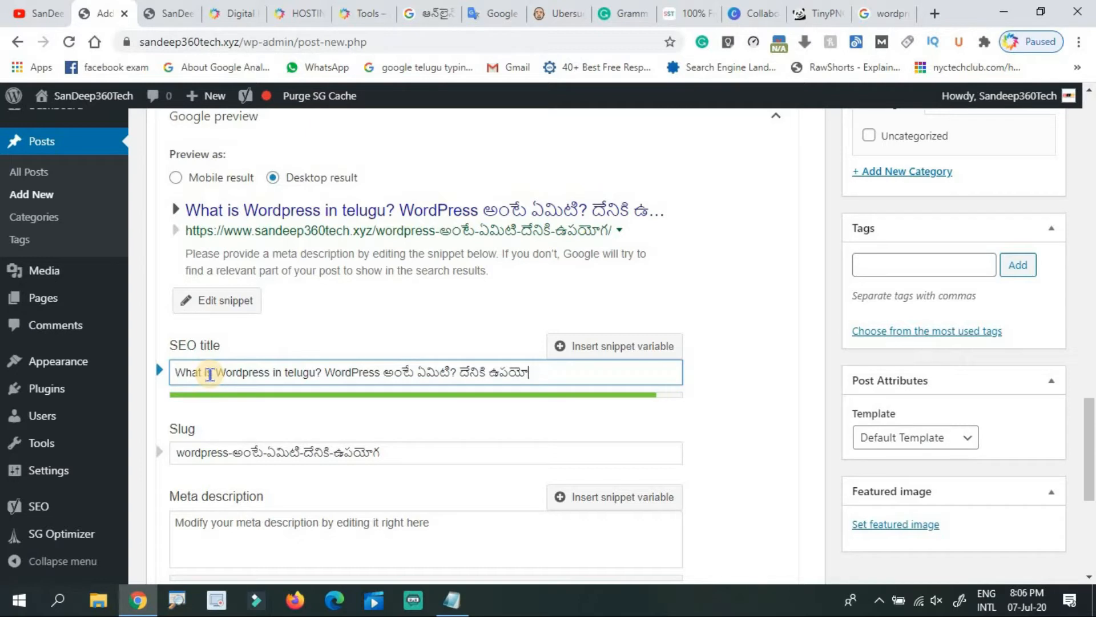
{"action": "key", "text": "BackSpace"}
{"action": "key", "text": "BackSpace"}
{"action": "key", "text": "BackSpace"}
{"action": "key", "text": "BackSpace"}
{"action": "key", "text": "BackSpace"}
{"action": "key", "text": "BackSpace"}
{"action": "key", "text": "BackSpace"}
{"action": "key", "text": "BackSpace"}
{"action": "key", "text": "BackSpace"}
{"action": "key", "text": "BackSpace"}
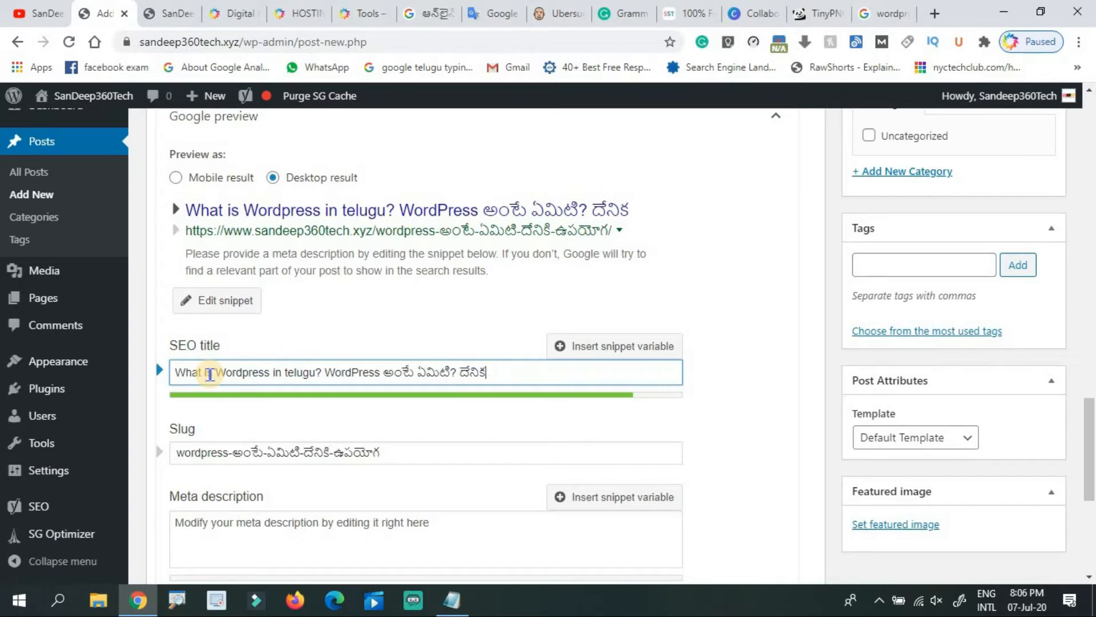
{"action": "key", "text": "BackSpace"}
{"action": "key", "text": "BackSpace"}
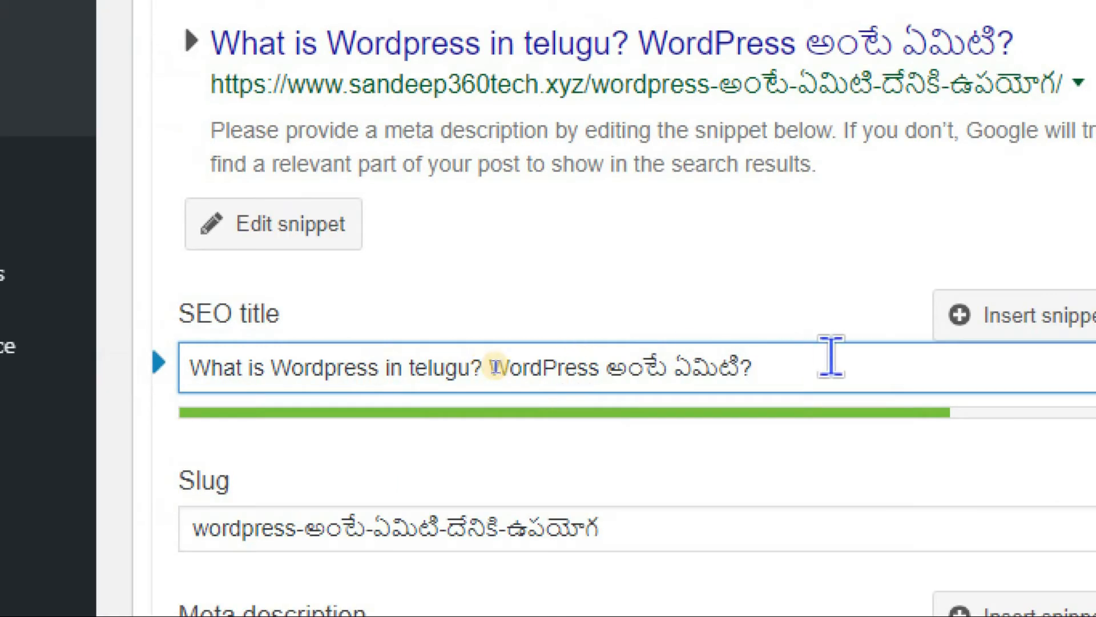
Test the SEO title's length indicator by appending filler text to the title and deleting it again.
{"action": "type", "text": "jb;jb;jb;jb;jkb;jkb"}
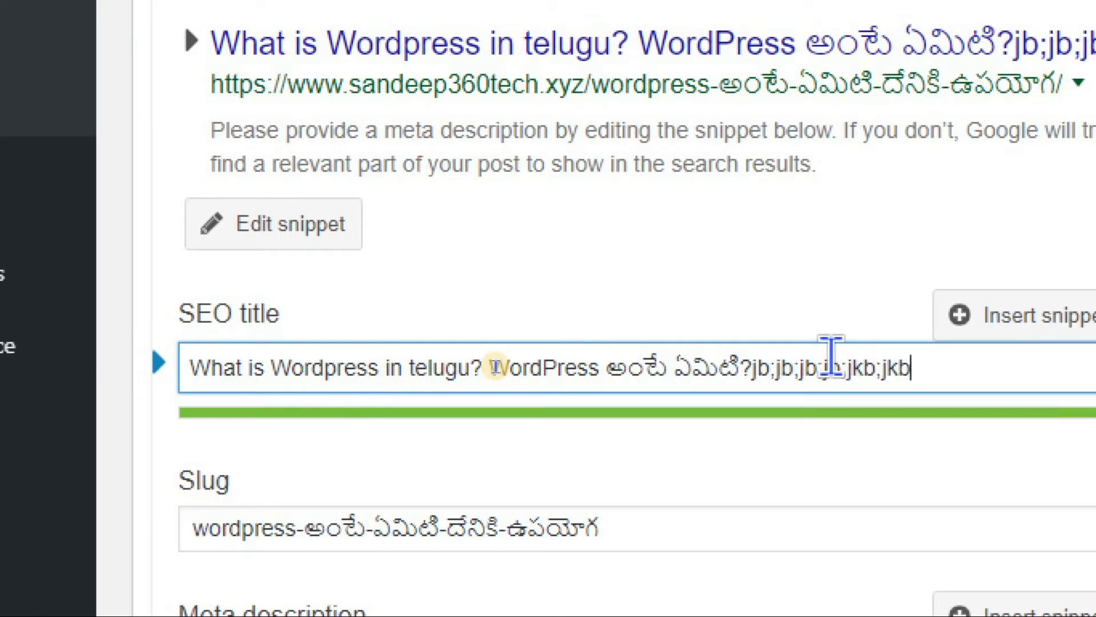
{"action": "type", "text": "jb.jkbkj"}
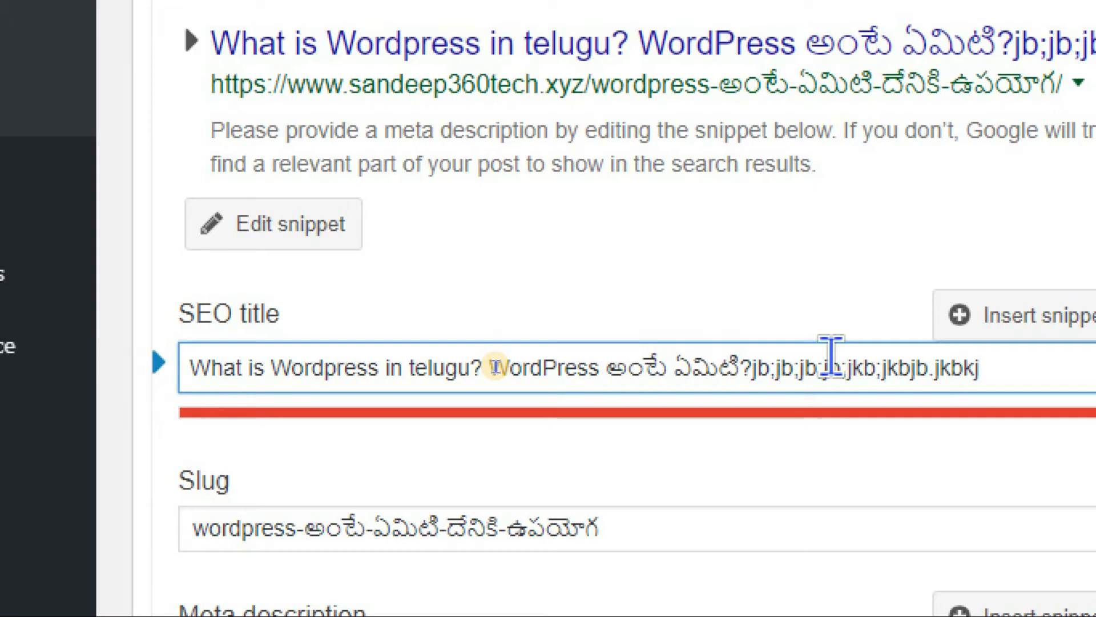
{"action": "key", "text": "BackSpace"}
{"action": "key", "text": "BackSpace"}
{"action": "key", "text": "BackSpace"}
{"action": "key", "text": "BackSpace"}
{"action": "key", "text": "BackSpace"}
{"action": "key", "text": "BackSpace"}
{"action": "key", "text": "BackSpace"}
{"action": "key", "text": "BackSpace"}
{"action": "key", "text": "BackSpace"}
{"action": "key", "text": "BackSpace"}
{"action": "key", "text": "BackSpace"}
{"action": "key", "text": "BackSpace"}
{"action": "key", "text": "BackSpace"}
{"action": "key", "text": "BackSpace"}
{"action": "key", "text": "BackSpace"}
{"action": "key", "text": "BackSpace"}
{"action": "key", "text": "BackSpace"}
{"action": "key", "text": "BackSpace"}
{"action": "key", "text": "BackSpace"}
{"action": "key", "text": "BackSpace"}
{"action": "key", "text": "BackSpace"}
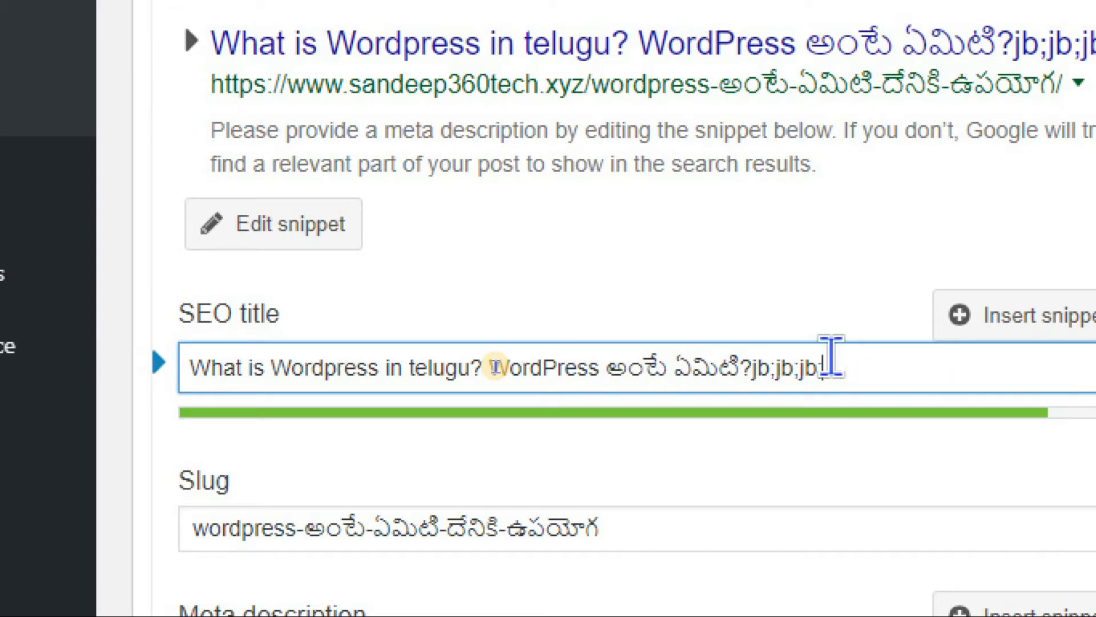
{"action": "key", "text": "BackSpace"}
{"action": "key", "text": "BackSpace"}
{"action": "key", "text": "BackSpace"}
{"action": "key", "text": "BackSpace"}
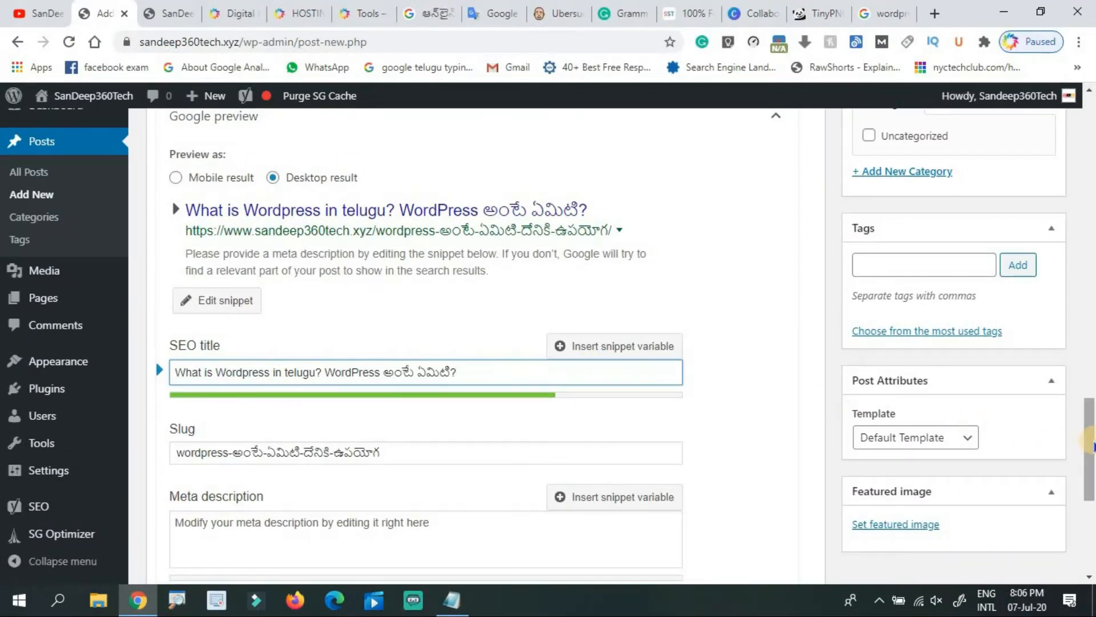
Replace the snippet's Telugu slug with a copy of the focus keyphrase "what is wordpress telugu".
{"action": "left_click_drag", "start_coordinate": [1091, 444], "coordinate": [1091, 474]}
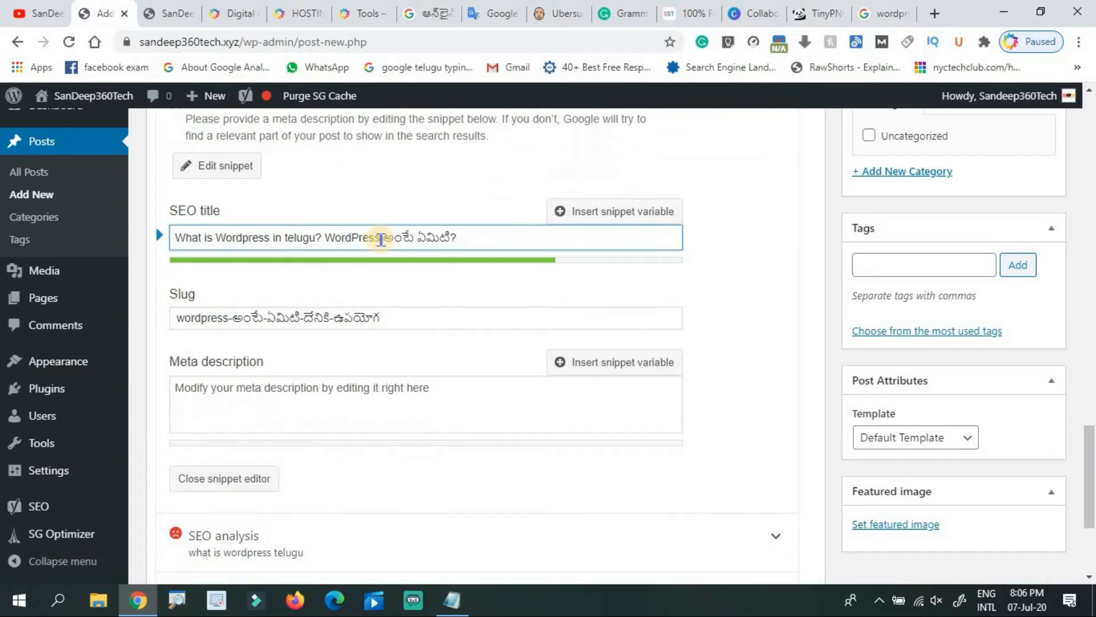
{"action": "left_click", "coordinate": [403, 324]}
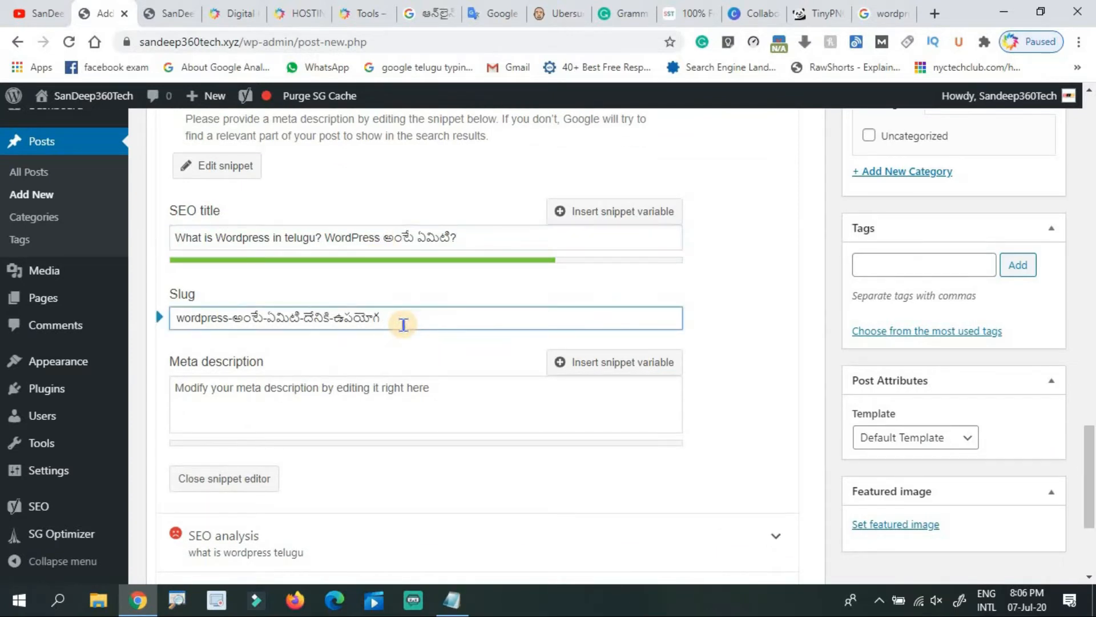
{"action": "key", "text": "ctrl+a"}
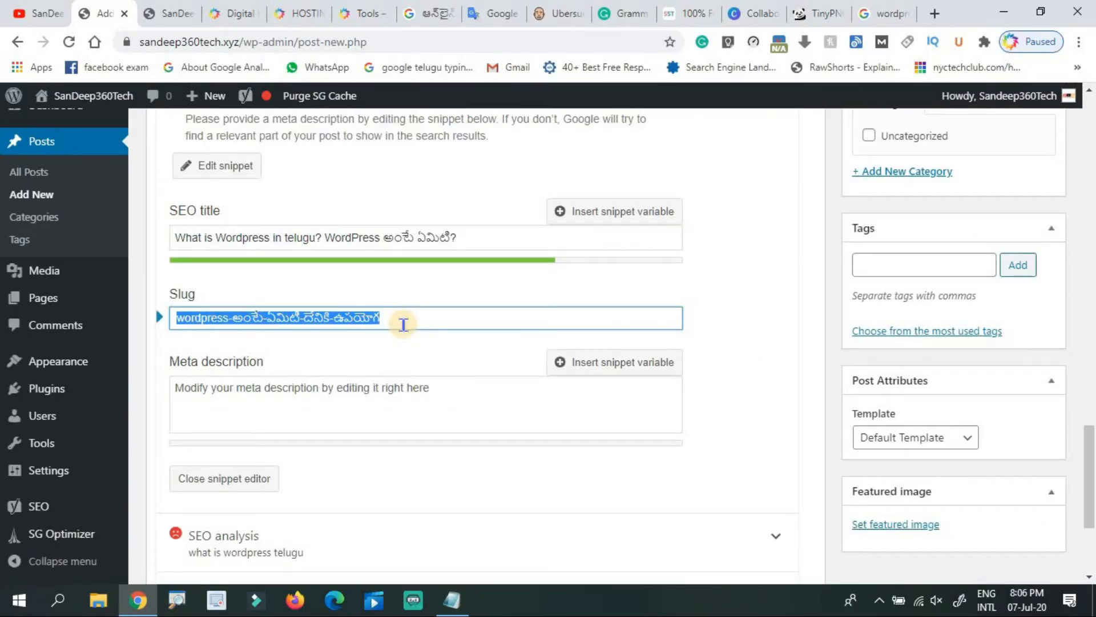
{"action": "key", "text": "BackSpace"}
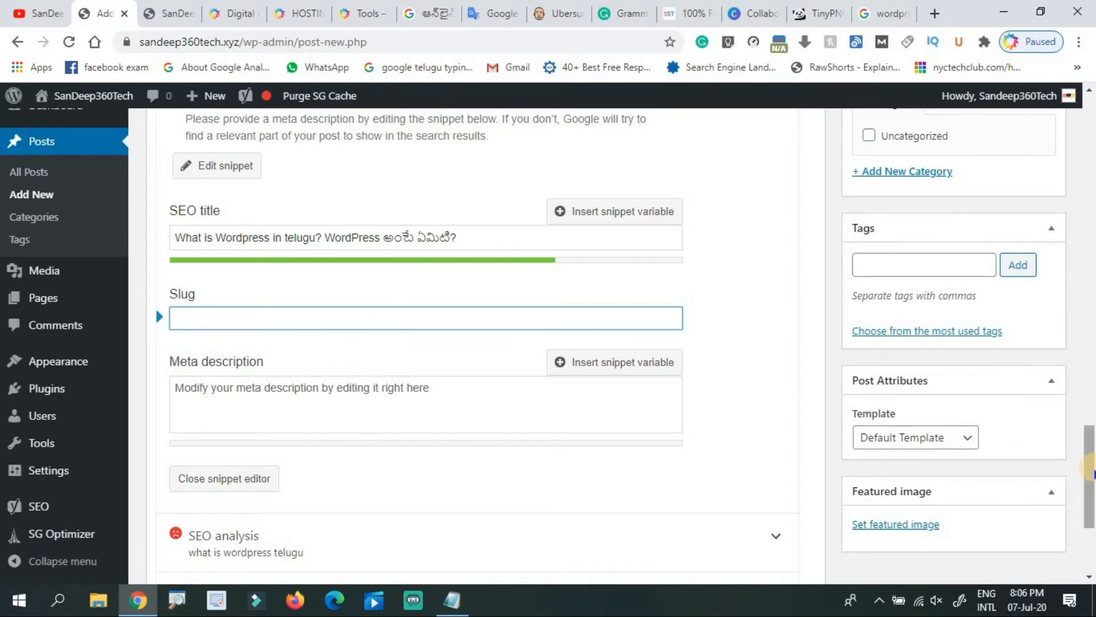
{"action": "left_click_drag", "start_coordinate": [1087, 487], "coordinate": [1087, 410]}
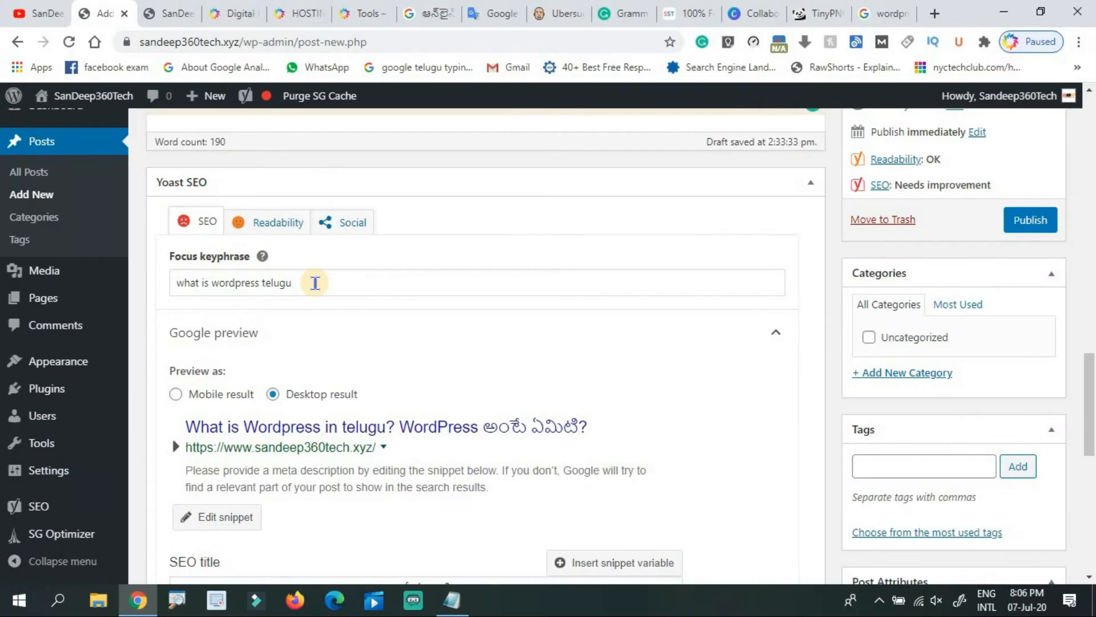
{"action": "left_click", "coordinate": [313, 282]}
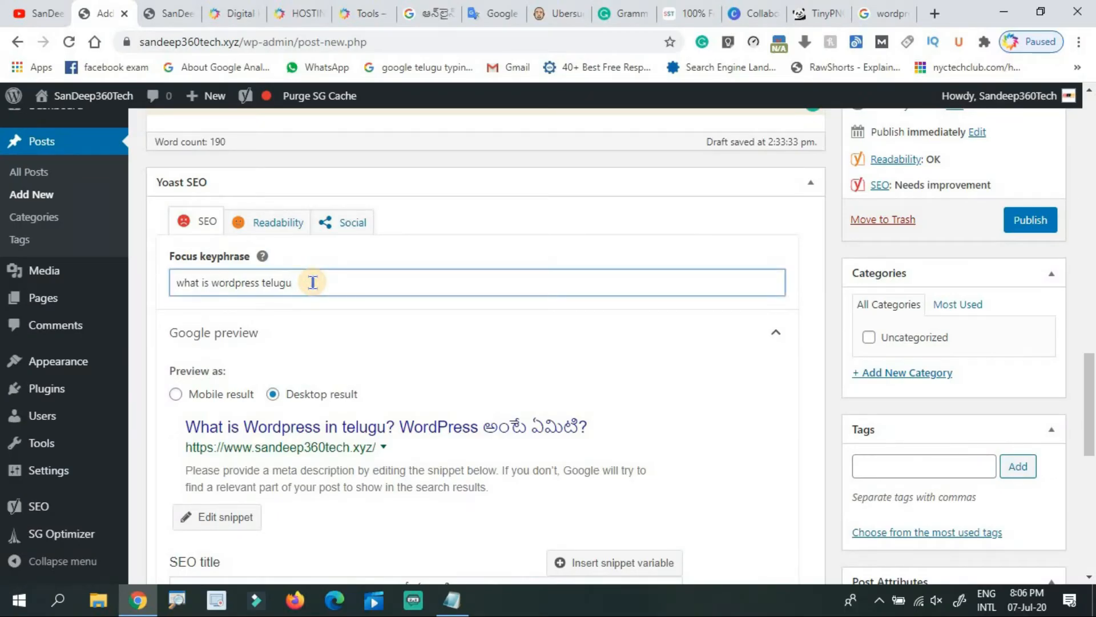
{"action": "key", "text": "ctrl+a"}
{"action": "key", "text": "ctrl+c"}
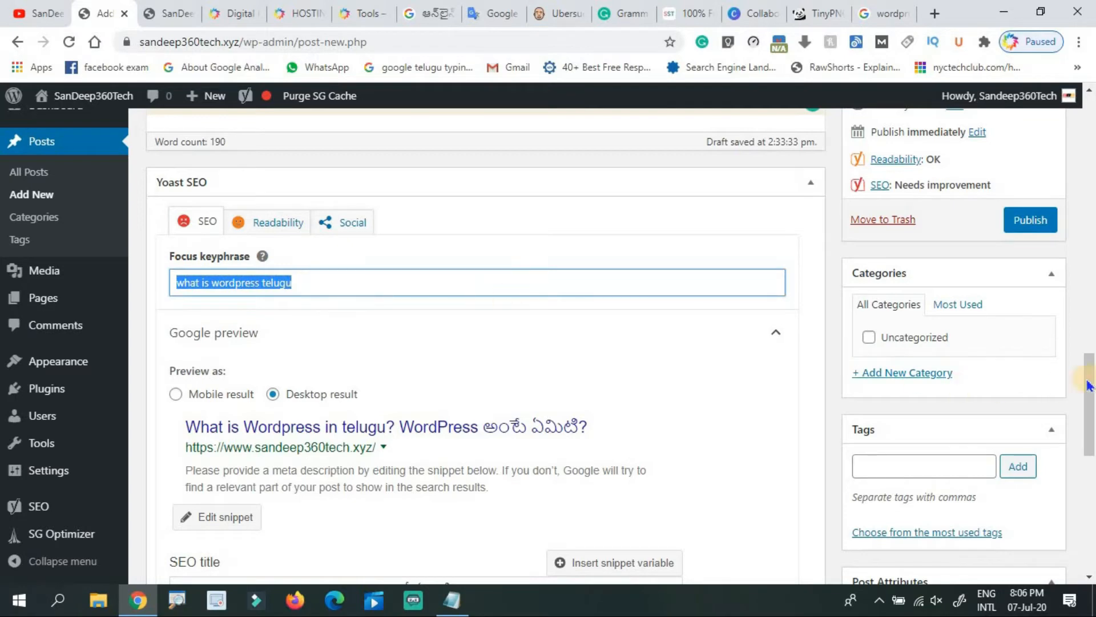
{"action": "left_click_drag", "start_coordinate": [1091, 401], "coordinate": [1091, 485]}
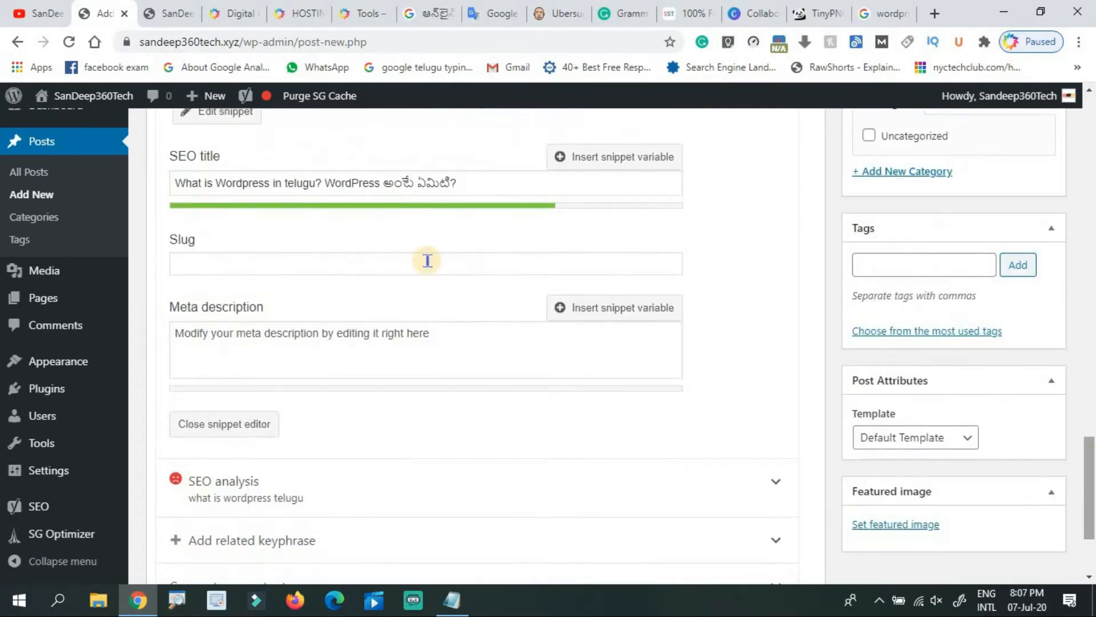
{"action": "left_click", "coordinate": [404, 260]}
{"action": "key", "text": "ctrl+v"}
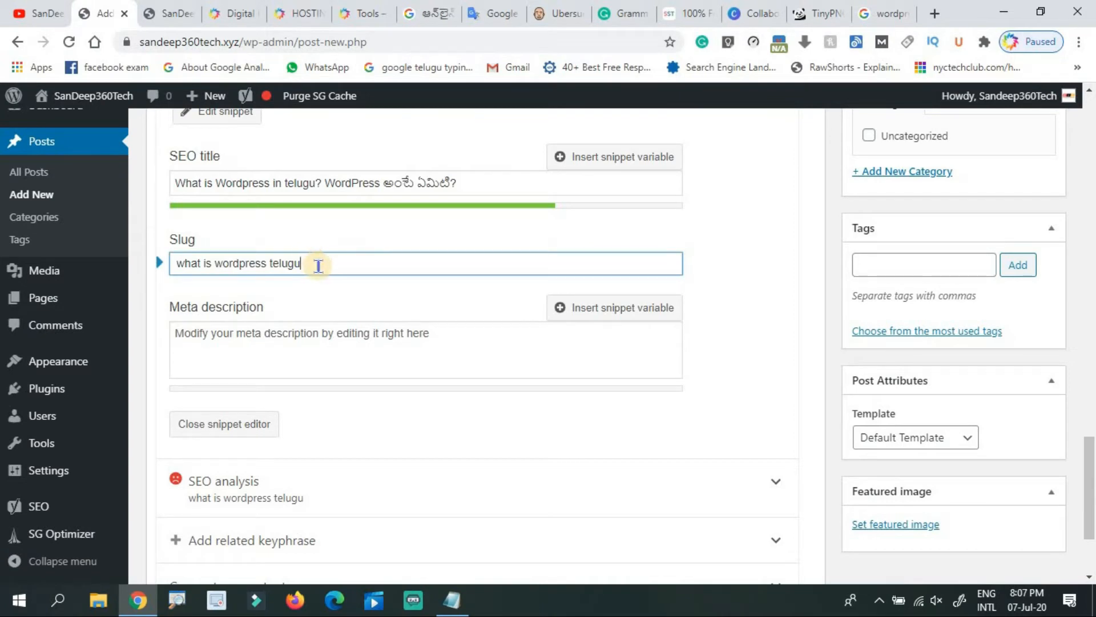
Fill the meta description with "what is wordpress telugu, Wordpress information in telugu, wordpress details in telugu".
{"action": "left_click", "coordinate": [318, 331]}
{"action": "key", "text": "ctrl+v"}
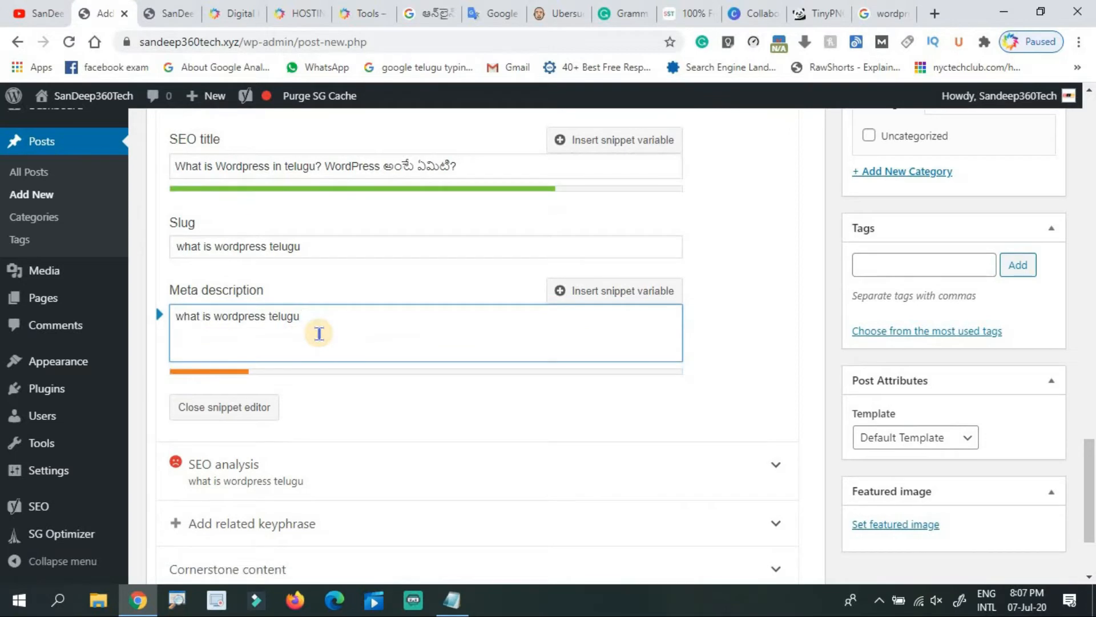
{"action": "type", "text": ","}
{"action": "type", "text": "Wordpress information in telugu, wordpress details in telugu"}
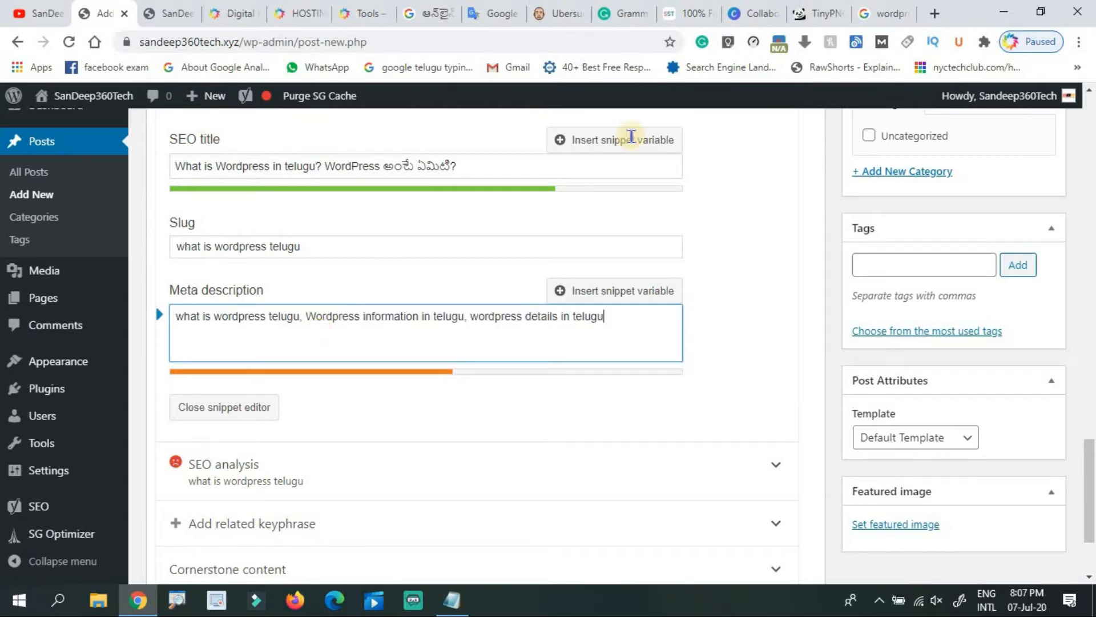
Search Google for "what is wordpress in telugu" and examine how titles and descriptions appear in the results.
{"action": "left_click", "coordinate": [885, 13]}
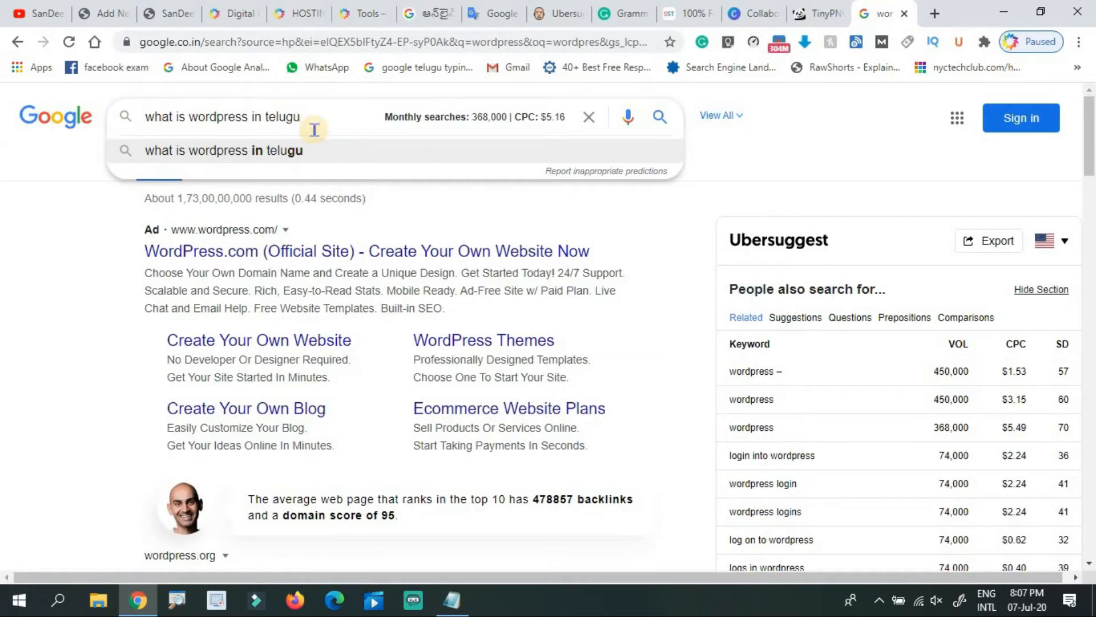
{"action": "key", "text": "Return"}
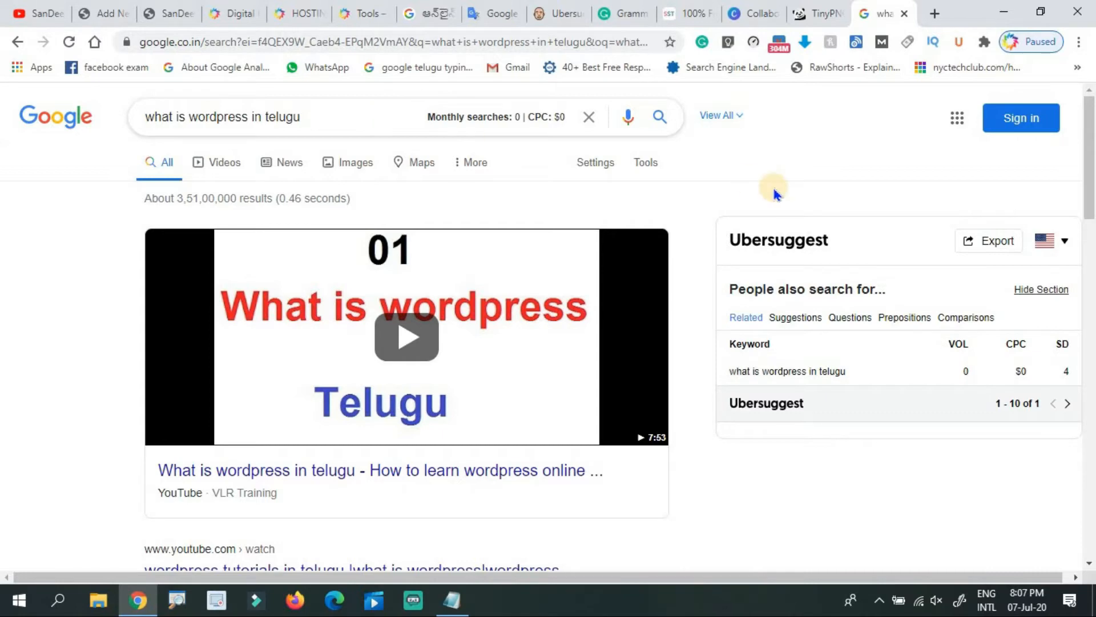
{"action": "left_click_drag", "start_coordinate": [1091, 155], "coordinate": [1092, 179]}
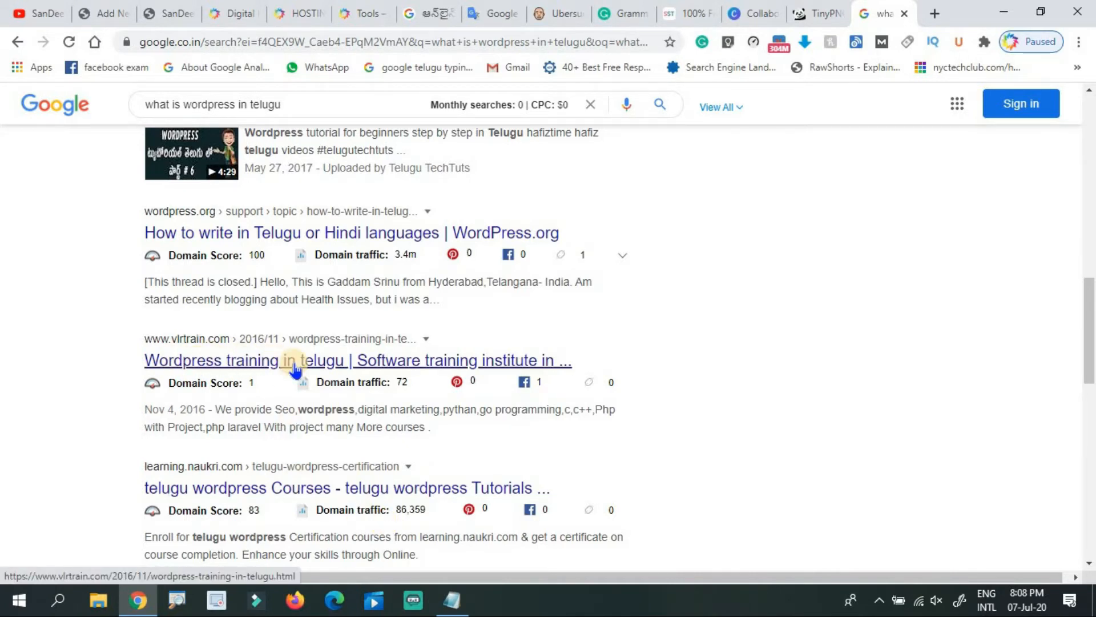
Return to the post and extend the meta description with ", learn wordpress in telugu, Wordpress Tutorial Telugu.".
{"action": "left_click", "coordinate": [98, 13]}
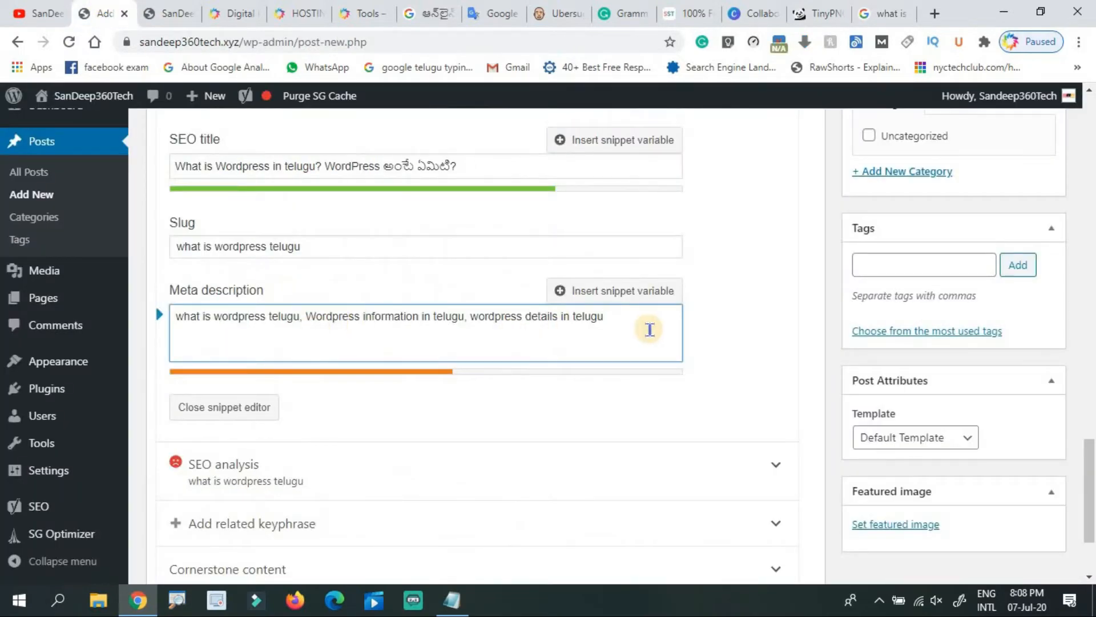
{"action": "mouse_move", "coordinate": [1091, 474]}
{"action": "left_mouse_down"}
{"action": "mouse_move", "coordinate": [1081, 429]}
{"action": "mouse_move", "coordinate": [1090, 488]}
{"action": "left_mouse_up"}
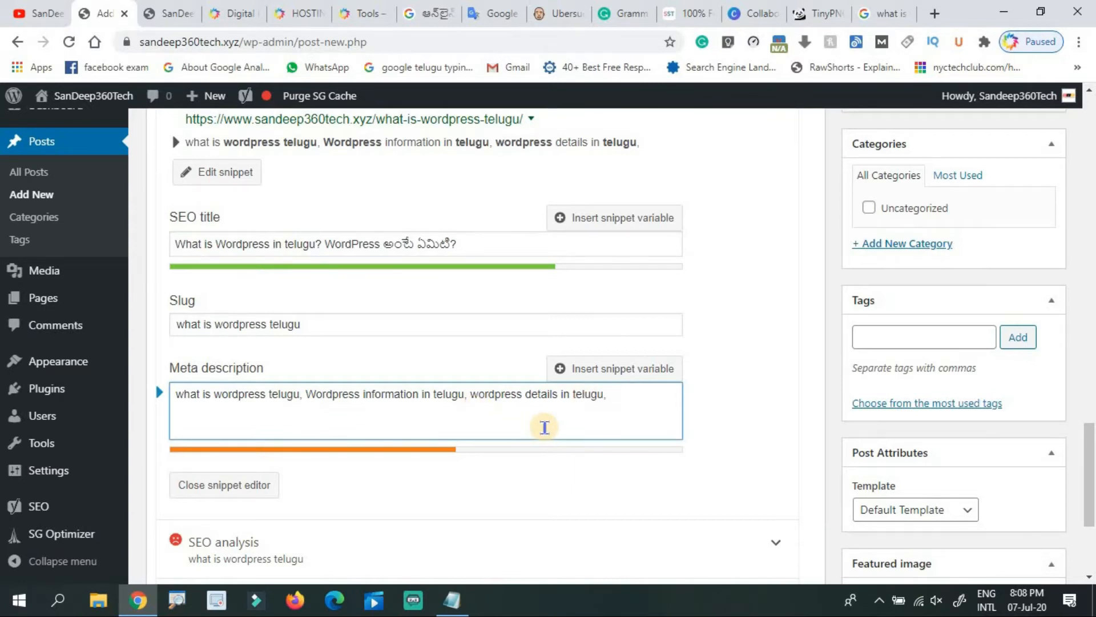
{"action": "type", "text": "learn wordpress in telugu, Wordpress Tutorial Telugu."}
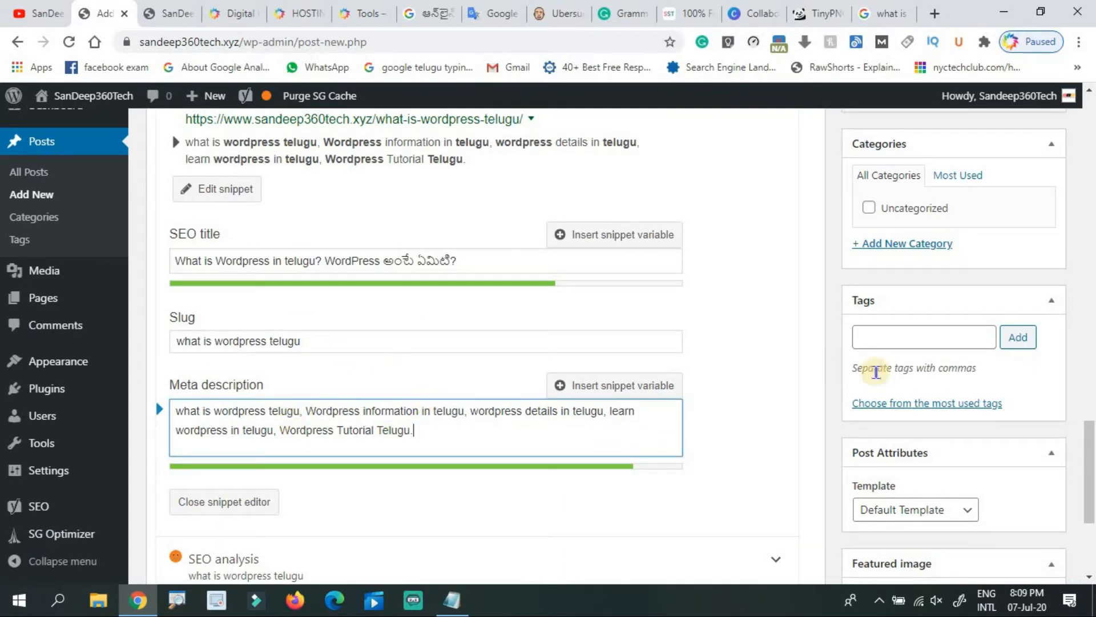
{"action": "scroll", "coordinate": [1090, 442], "scroll_direction": "up", "scroll_amount": 4}
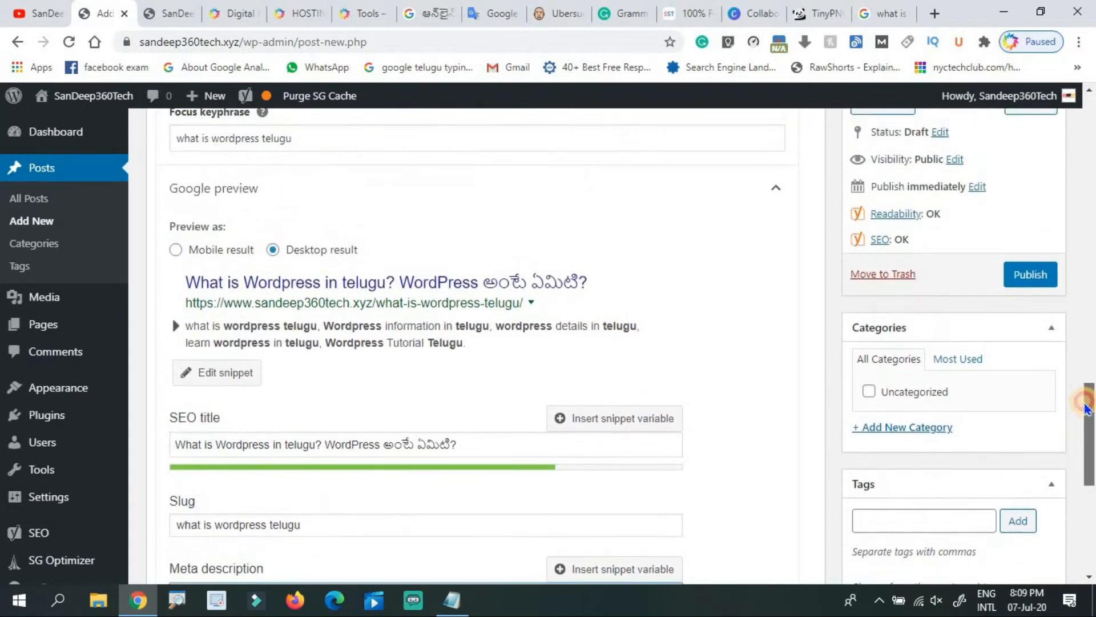
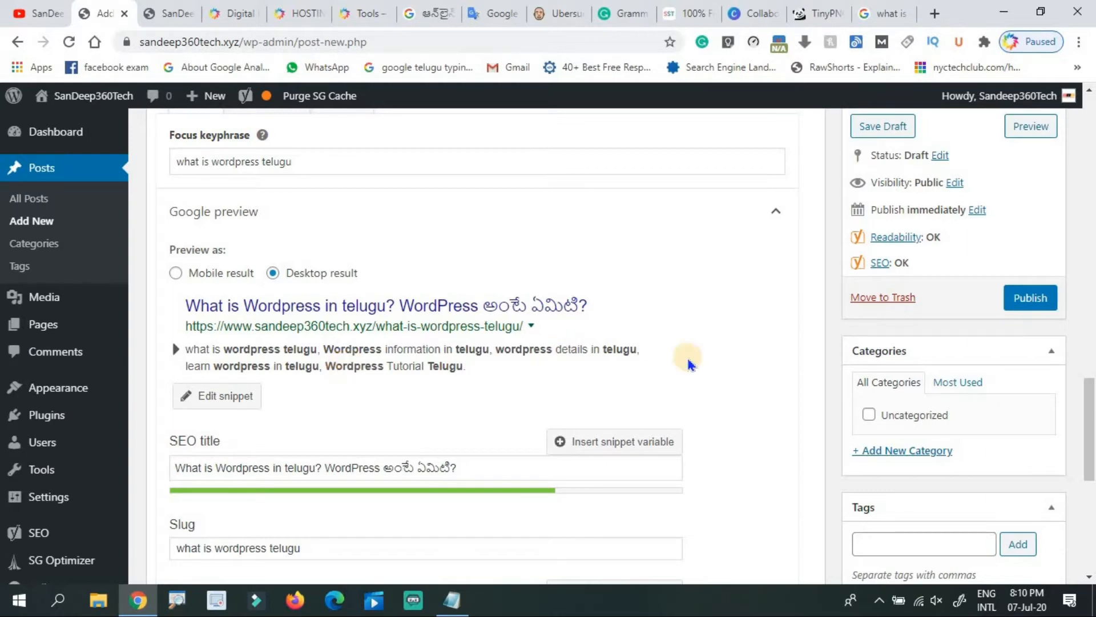
Expand the SEO analysis for the focus keyphrase and review its problems, improvements and good results.
{"action": "left_click_drag", "start_coordinate": [1089, 412], "coordinate": [1090, 513]}
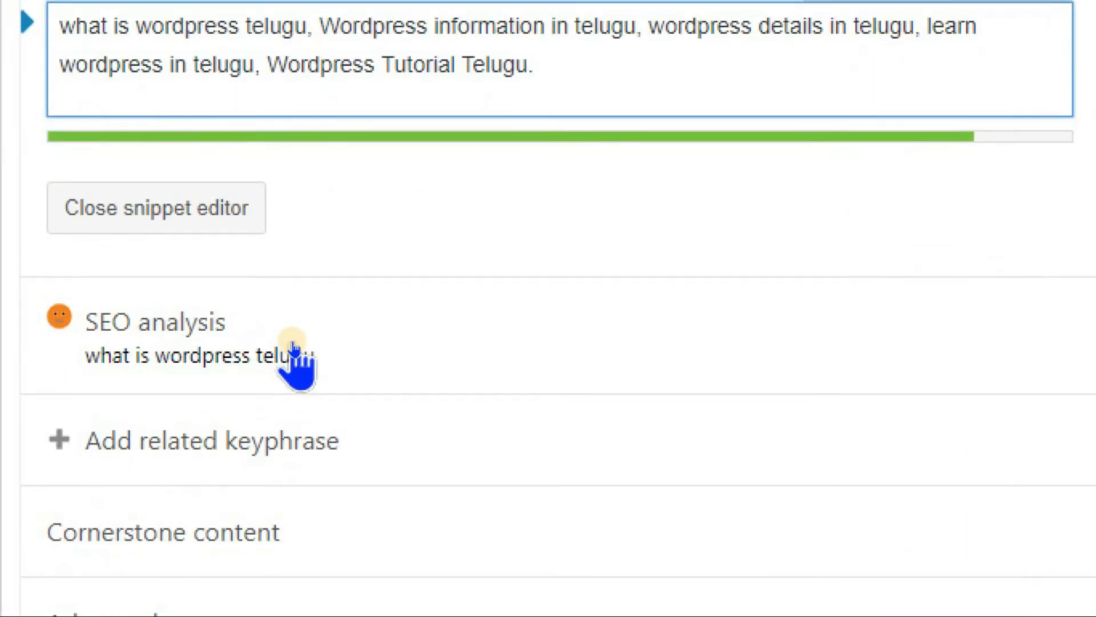
{"action": "left_click", "coordinate": [293, 348]}
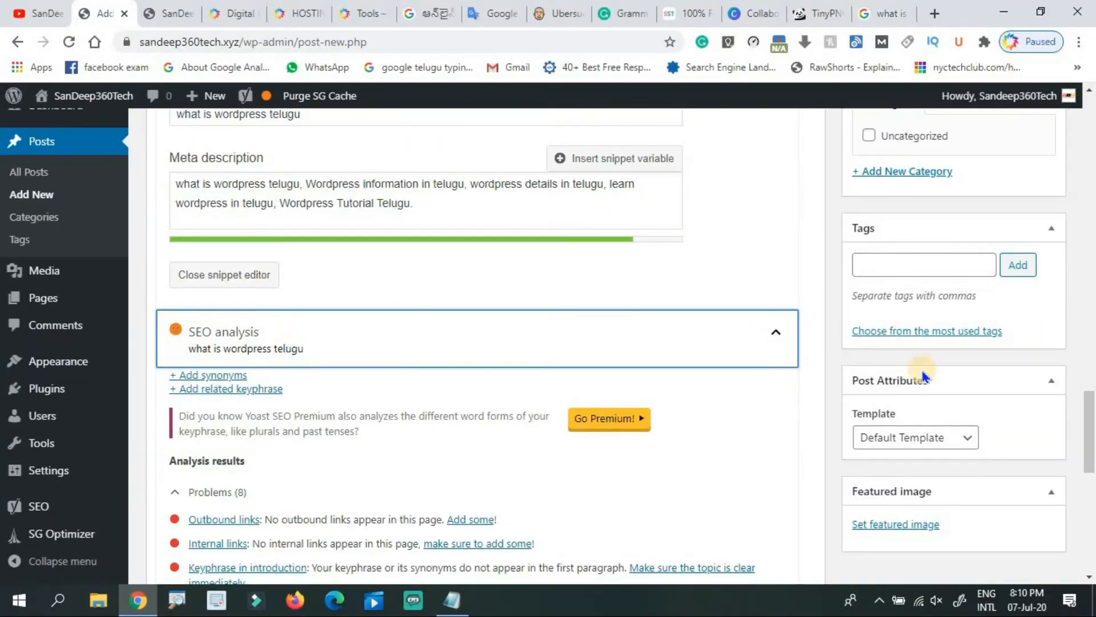
{"action": "left_click_drag", "start_coordinate": [1089, 447], "coordinate": [1091, 517]}
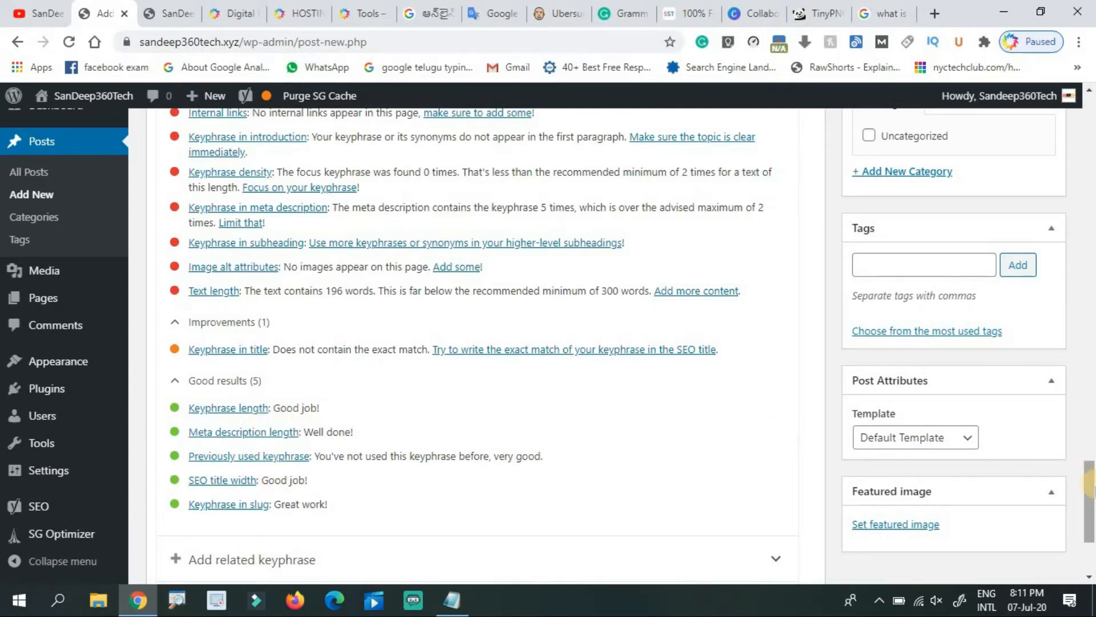
{"action": "left_click_drag", "start_coordinate": [1090, 486], "coordinate": [1091, 442]}
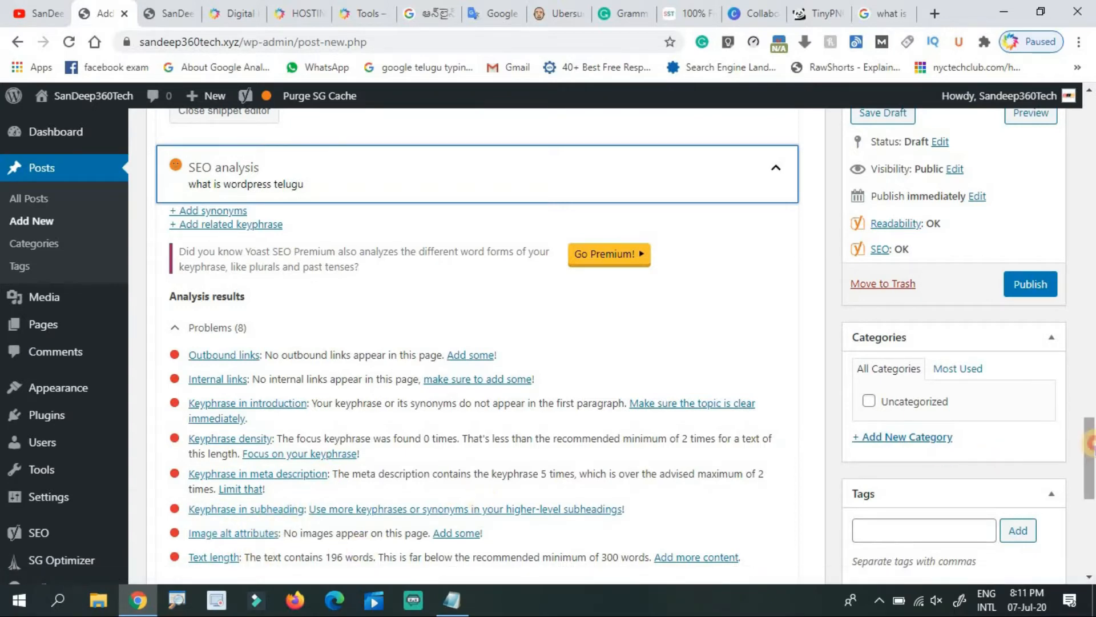
{"action": "scroll", "coordinate": [1090, 442], "scroll_direction": "down", "scroll_amount": 2}
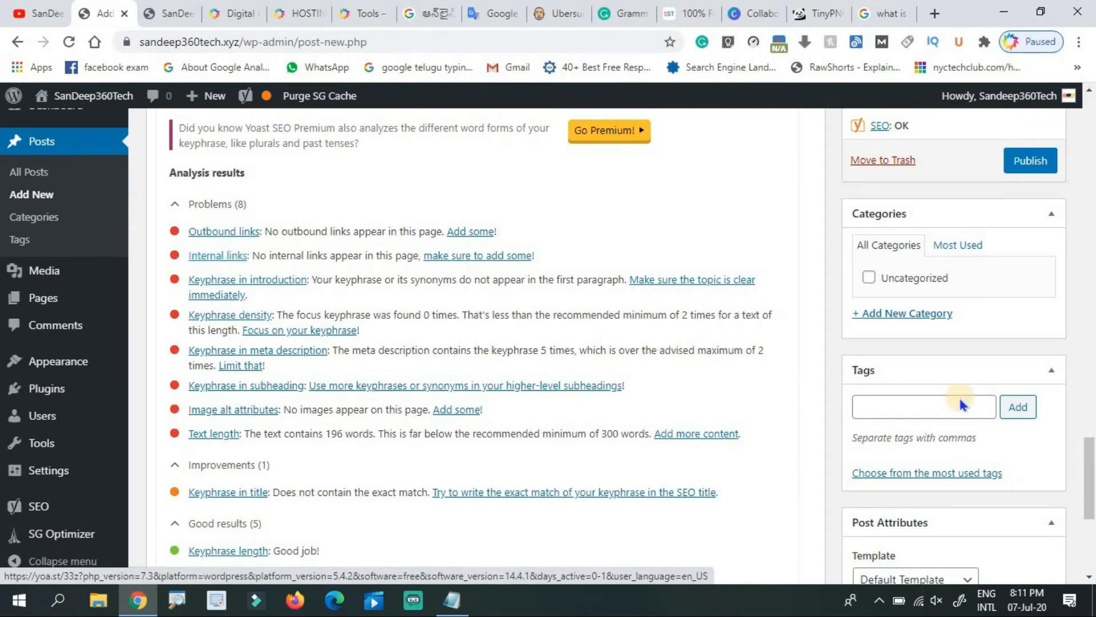
{"action": "left_click_drag", "start_coordinate": [1089, 459], "coordinate": [1076, 231]}
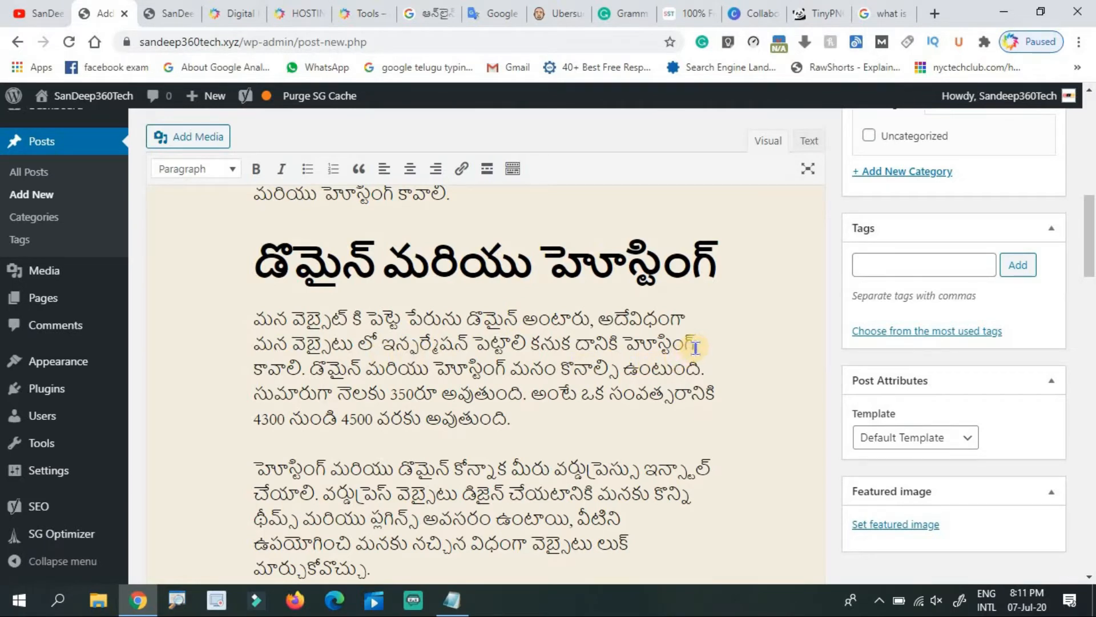
{"action": "left_click_drag", "start_coordinate": [695, 346], "coordinate": [628, 344]}
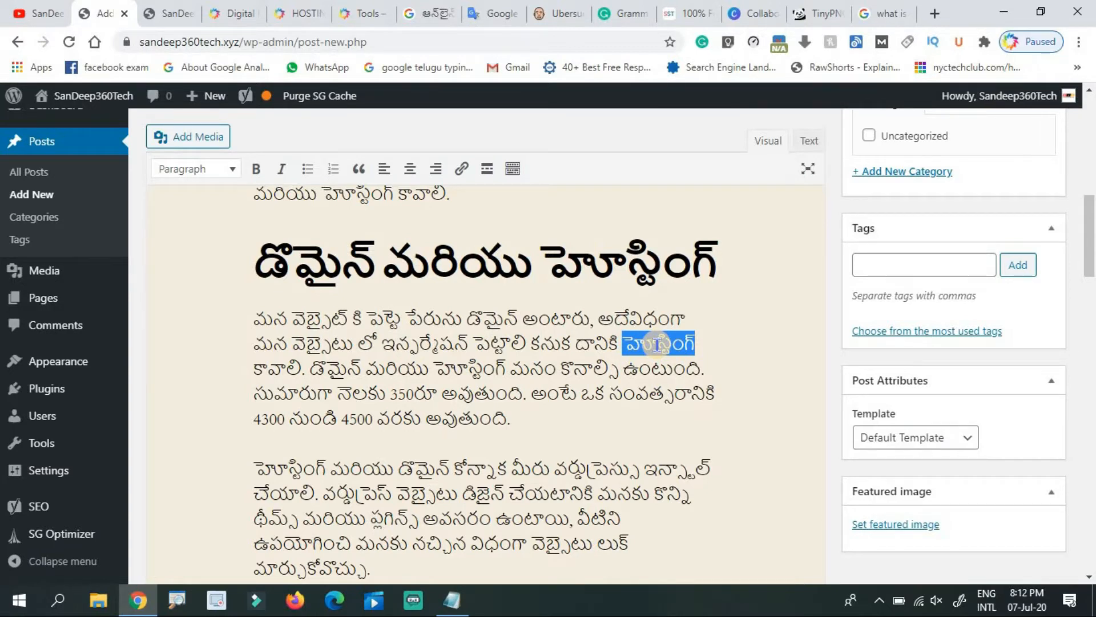
{"action": "key", "text": "ctrl+k"}
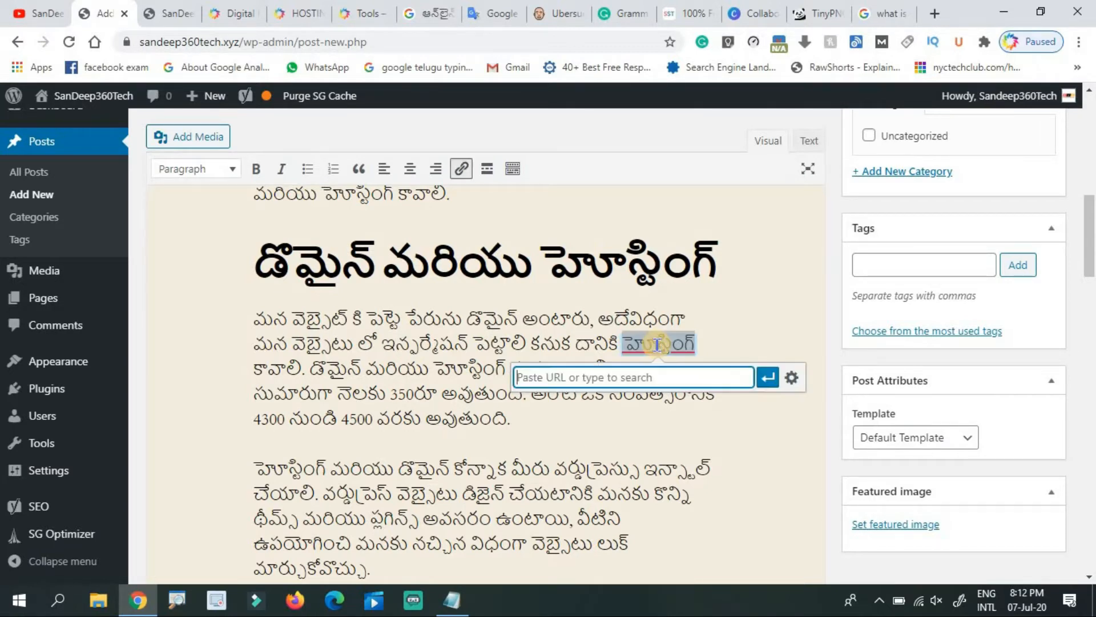
{"action": "left_click", "coordinate": [705, 339]}
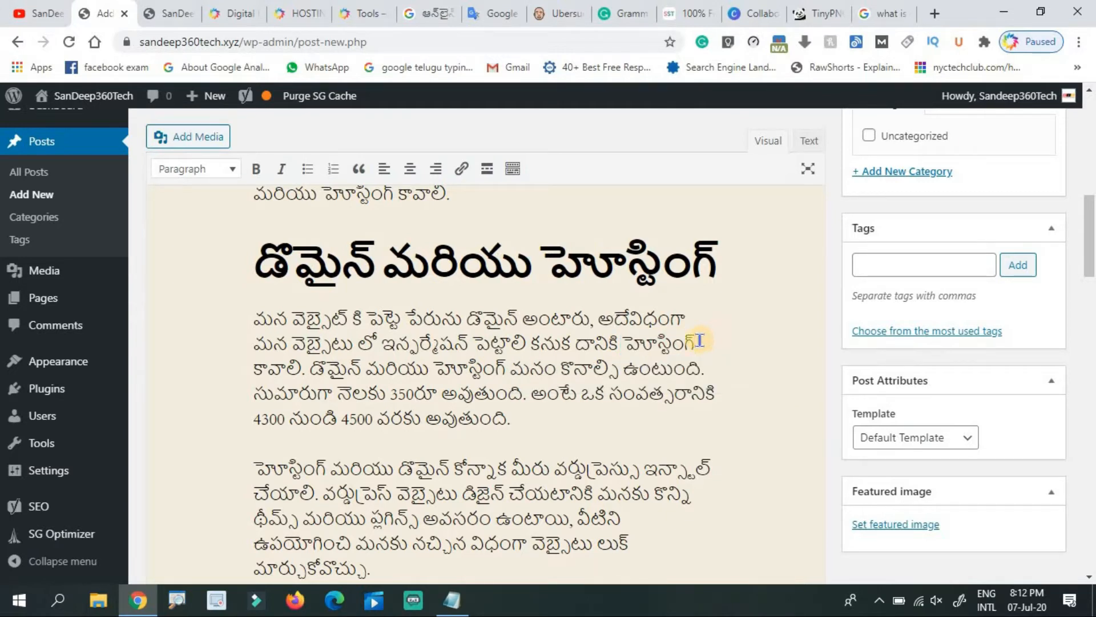
{"action": "left_click_drag", "start_coordinate": [700, 340], "coordinate": [612, 325]}
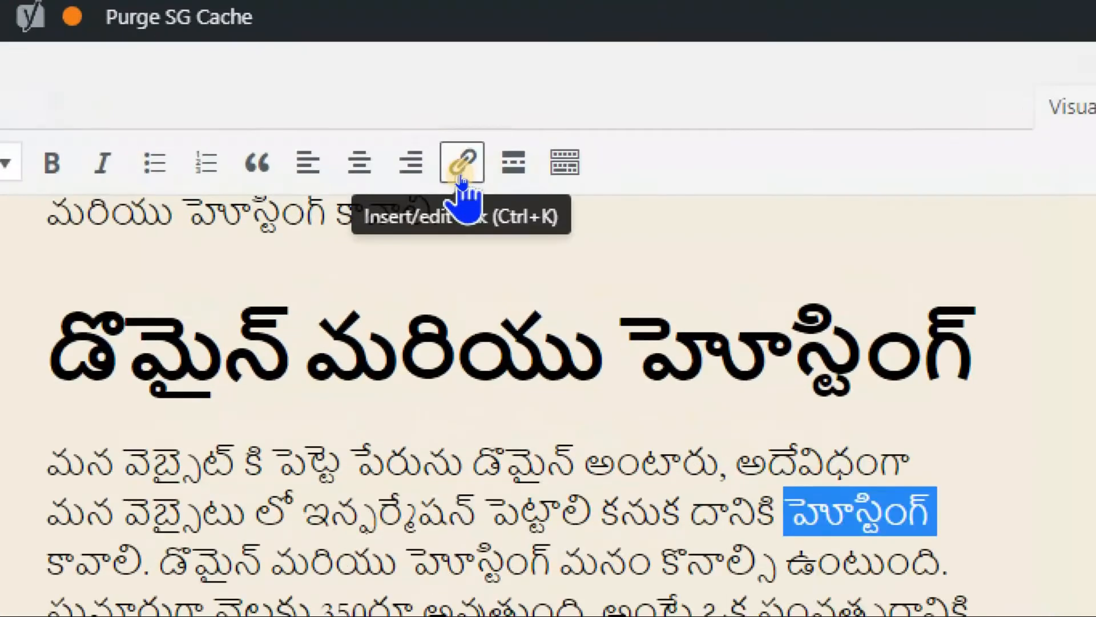
{"action": "left_click", "coordinate": [461, 177]}
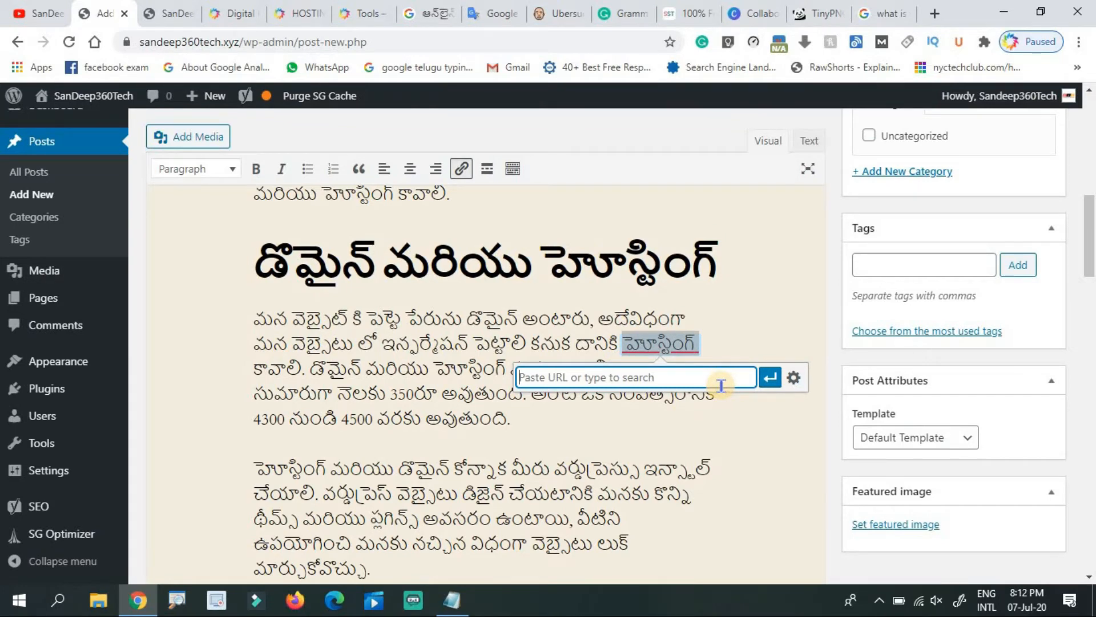
{"action": "left_click", "coordinate": [307, 12]}
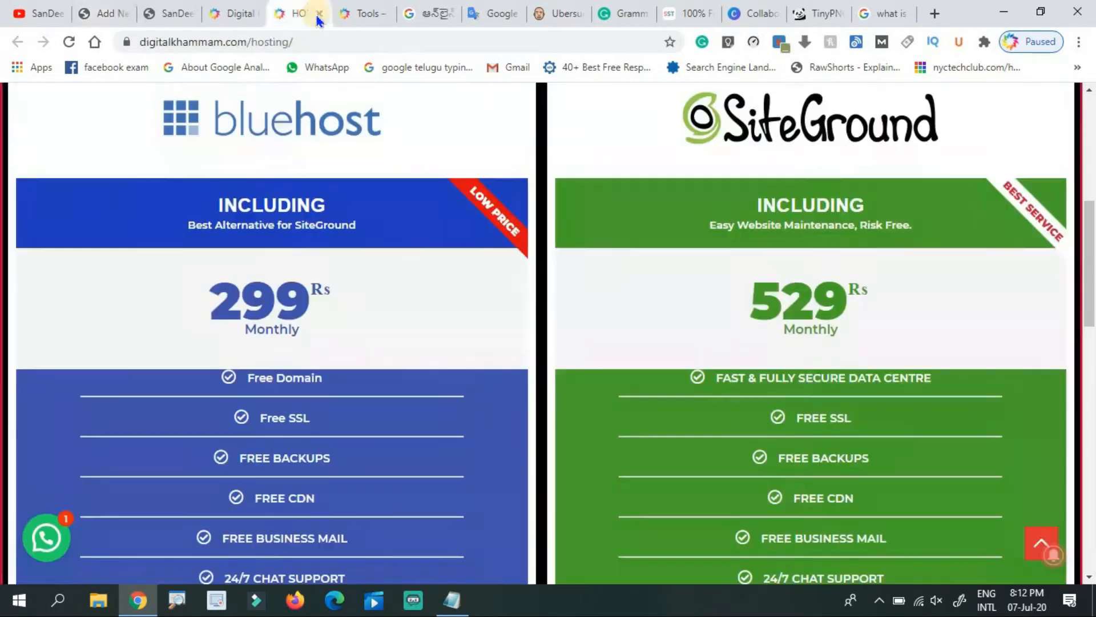
{"action": "left_click", "coordinate": [349, 42]}
{"action": "key", "text": "ctrl+c"}
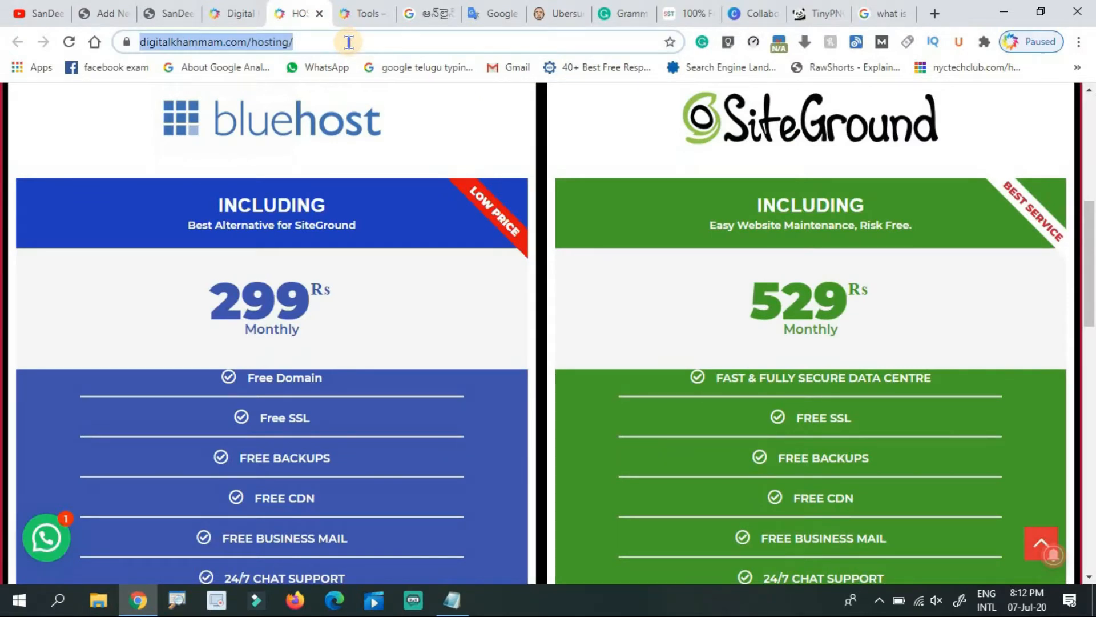
{"action": "left_click", "coordinate": [152, 10]}
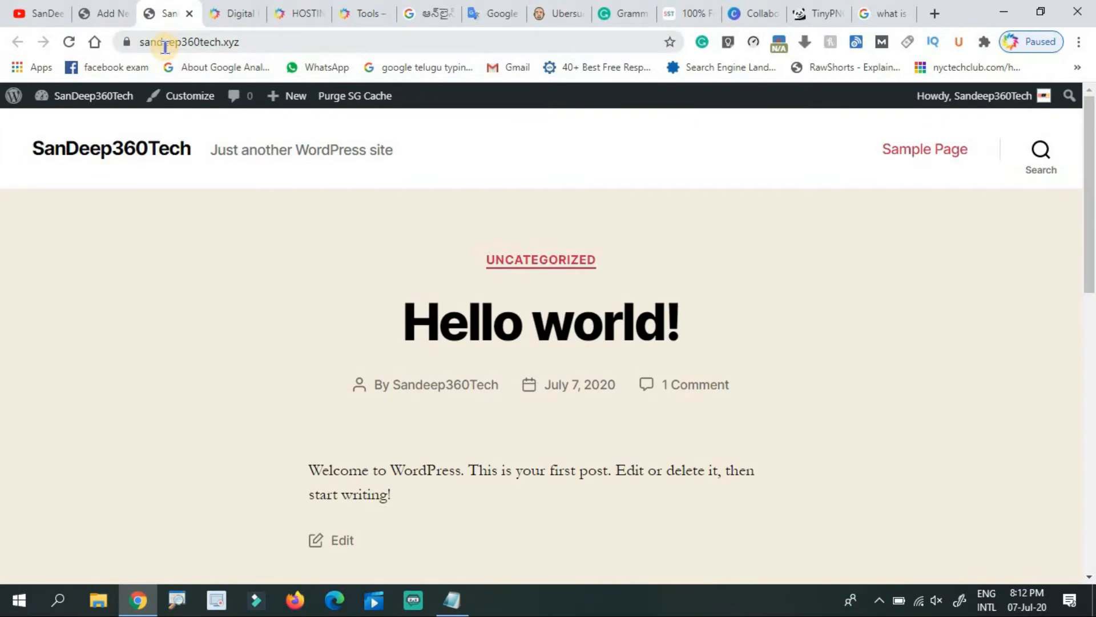
{"action": "left_click", "coordinate": [102, 12]}
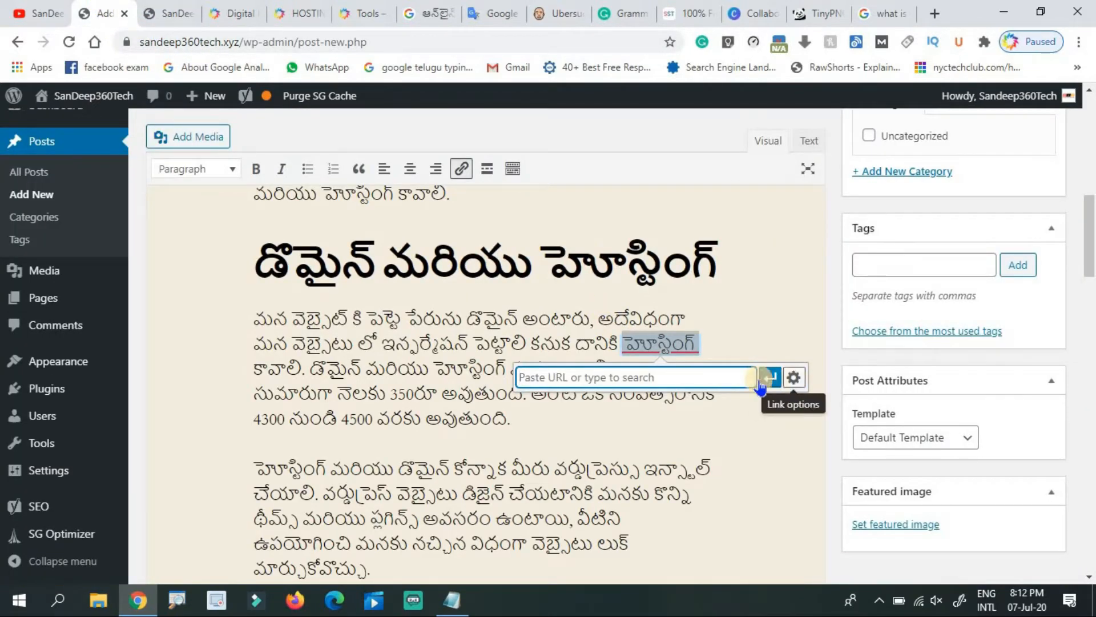
{"action": "key", "text": "ctrl+v"}
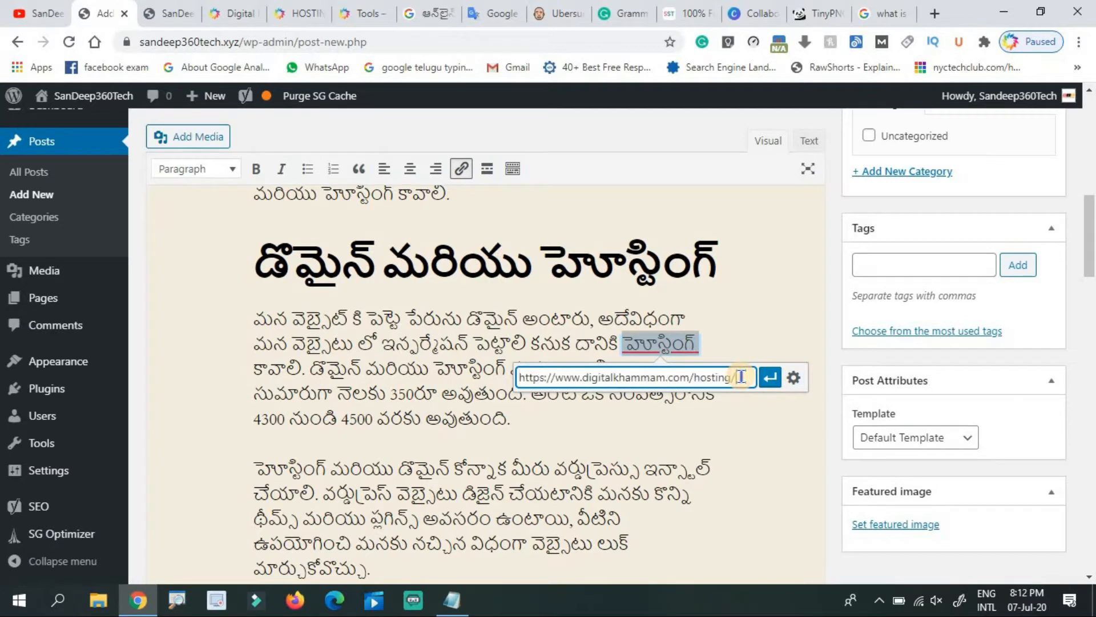
Set the "హోస్టింగ్" link to open in a new tab, and check the outbound links result in the SEO analysis.
{"action": "left_click", "coordinate": [794, 378]}
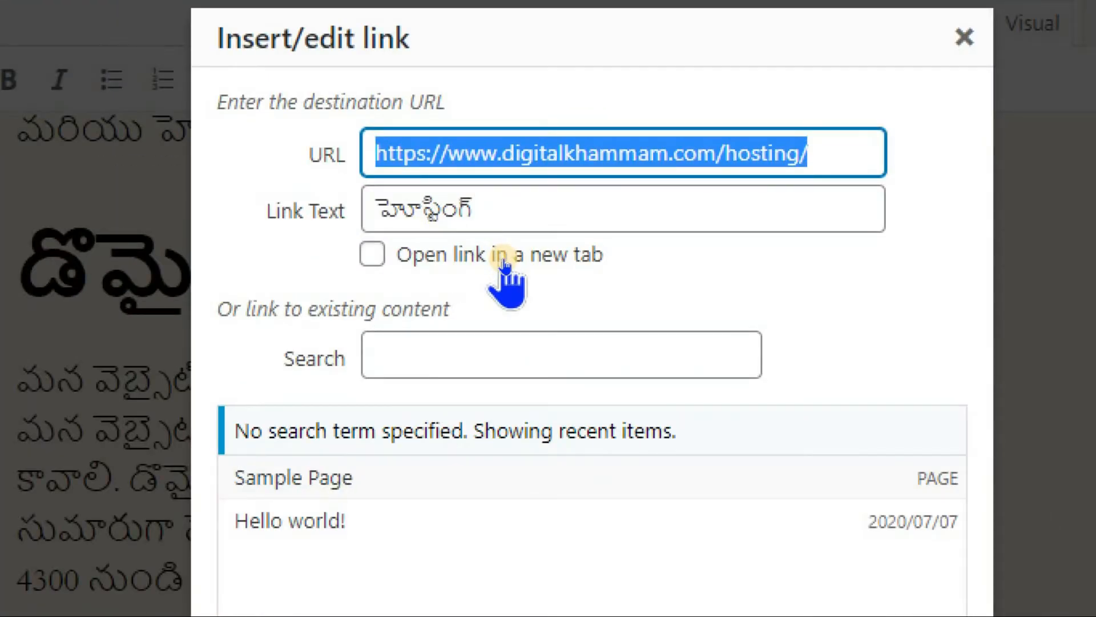
{"action": "left_click", "coordinate": [505, 266]}
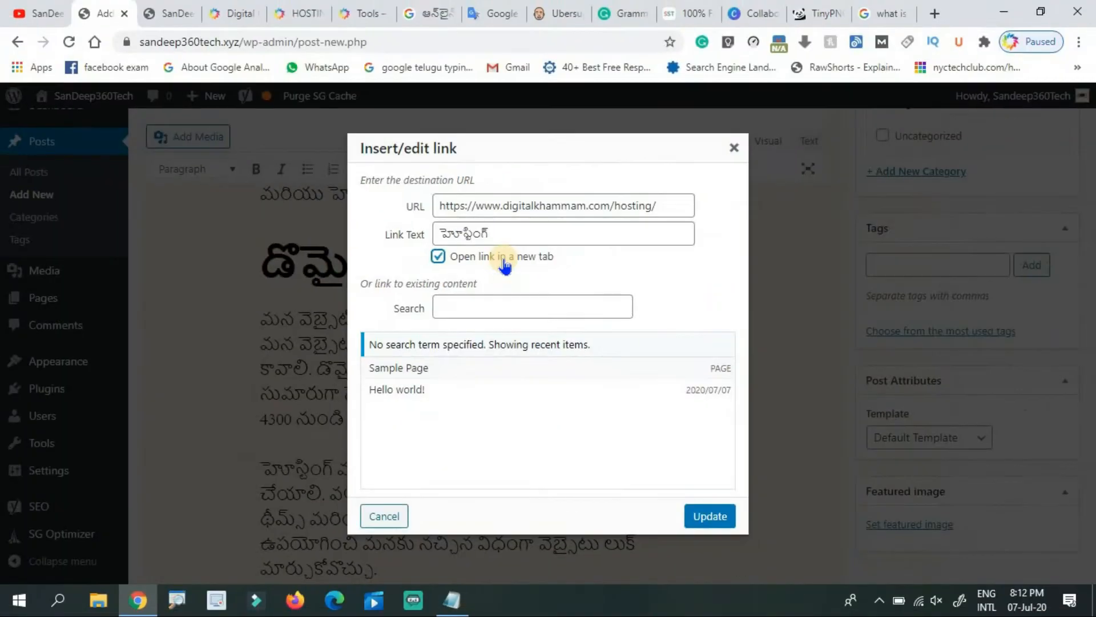
{"action": "left_click", "coordinate": [703, 516]}
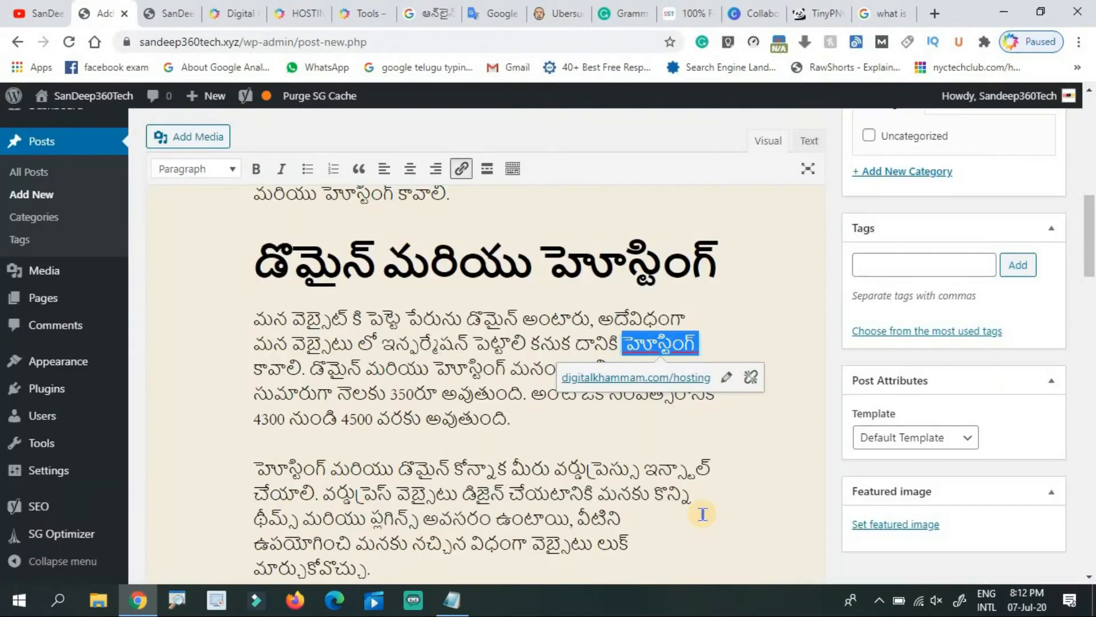
{"action": "left_click", "coordinate": [757, 463]}
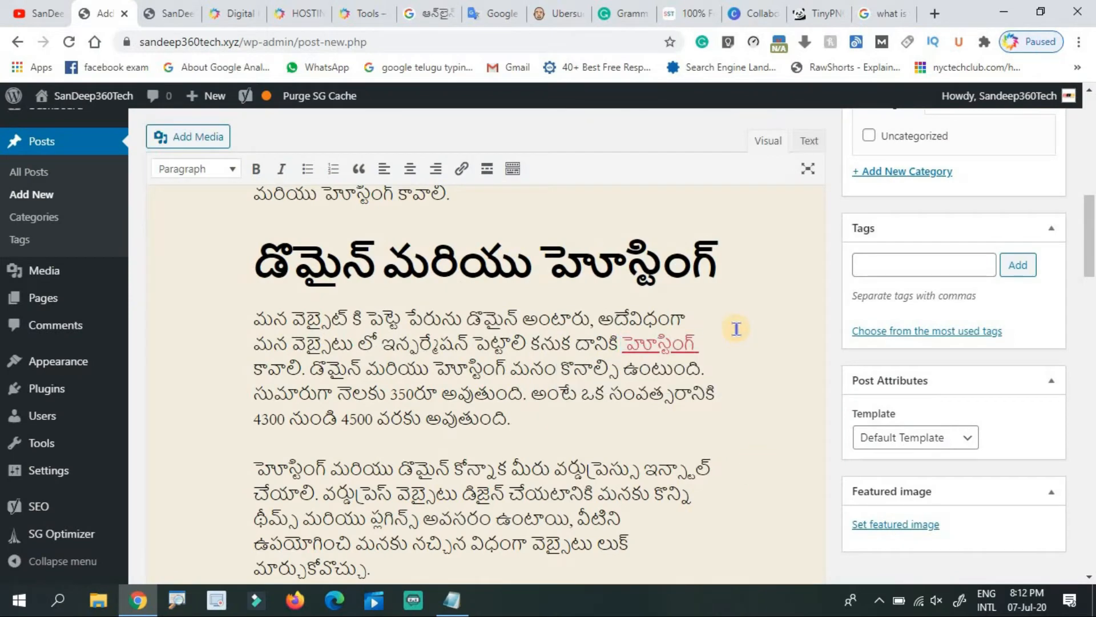
{"action": "left_click_drag", "start_coordinate": [1090, 258], "coordinate": [967, 526]}
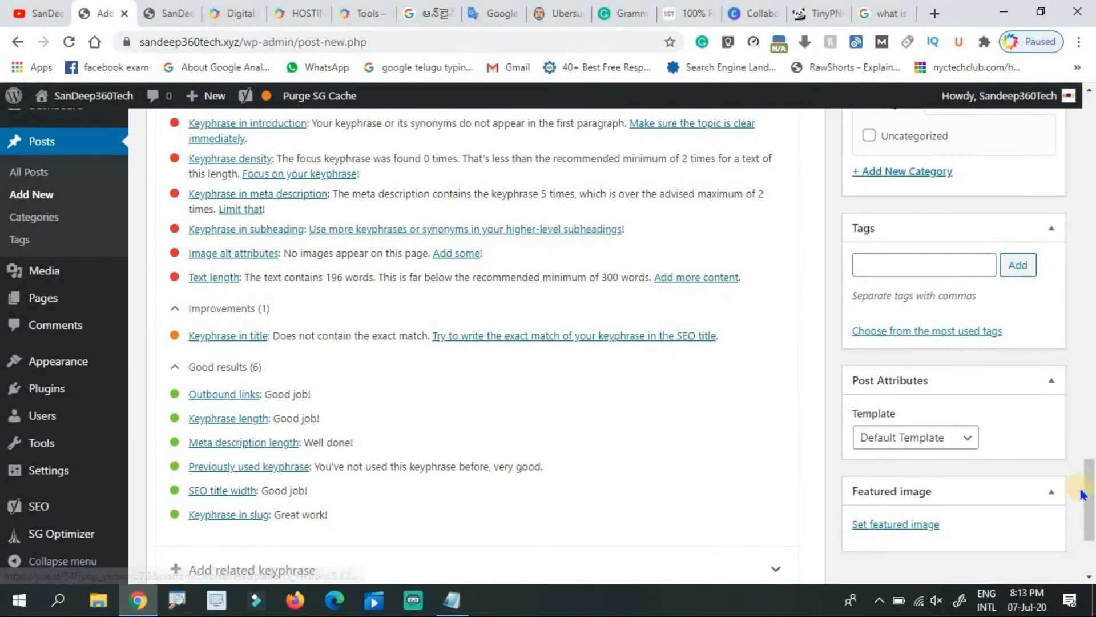
{"action": "left_click_drag", "start_coordinate": [1087, 500], "coordinate": [1078, 169]}
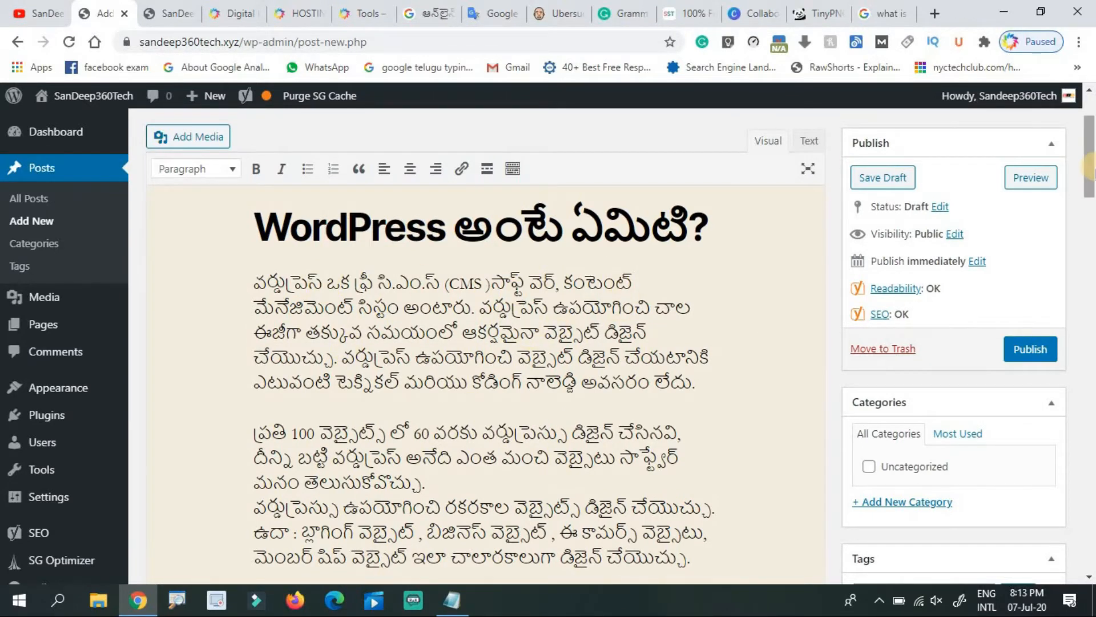
{"action": "left_click_drag", "start_coordinate": [1090, 167], "coordinate": [1092, 235]}
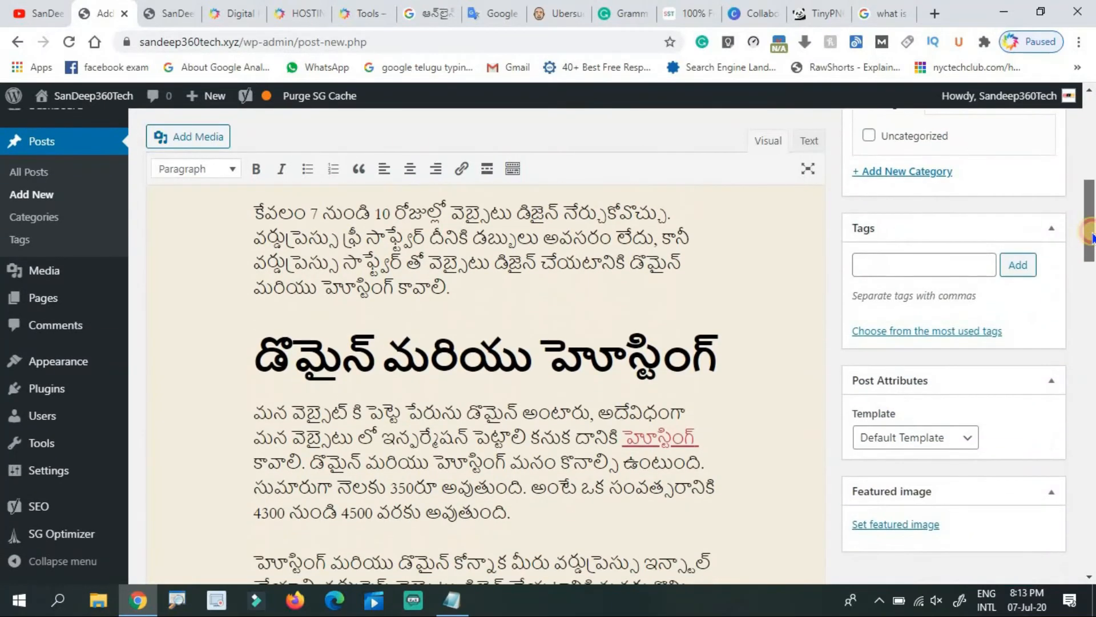
{"action": "scroll", "coordinate": [481, 336], "scroll_direction": "down", "scroll_amount": 3}
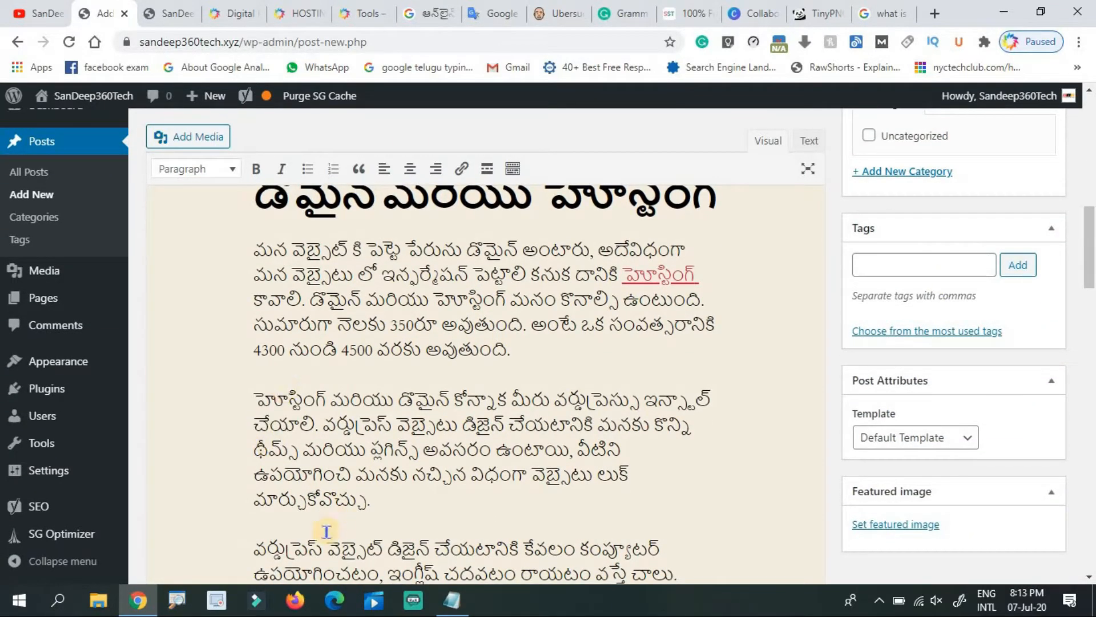
{"action": "left_click_drag", "start_coordinate": [302, 543], "coordinate": [266, 540]}
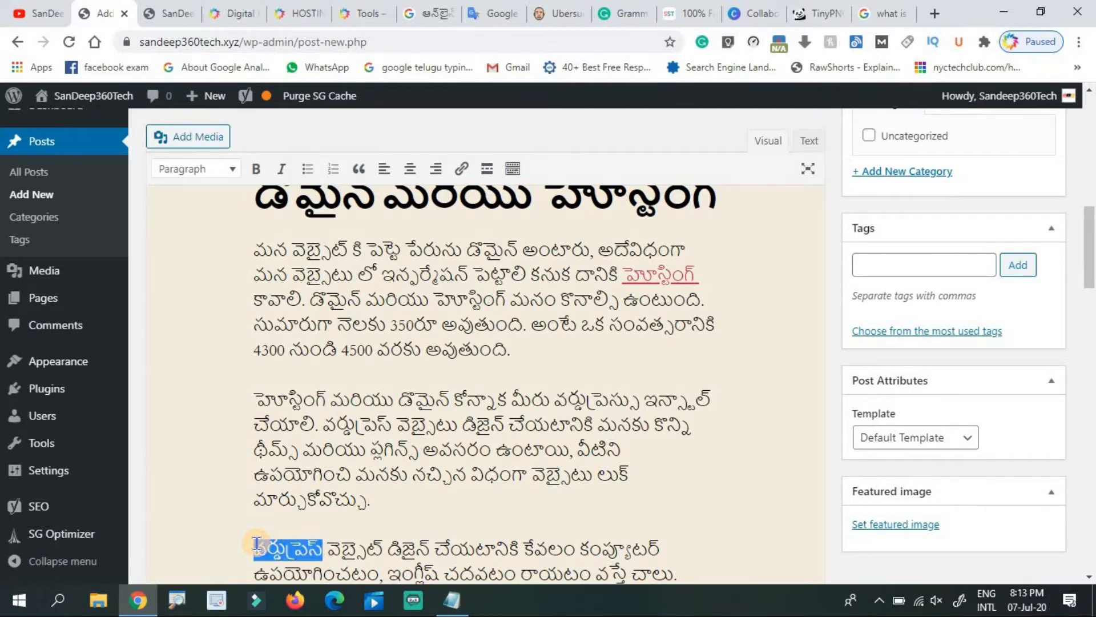
{"action": "key", "text": "ctrl+k"}
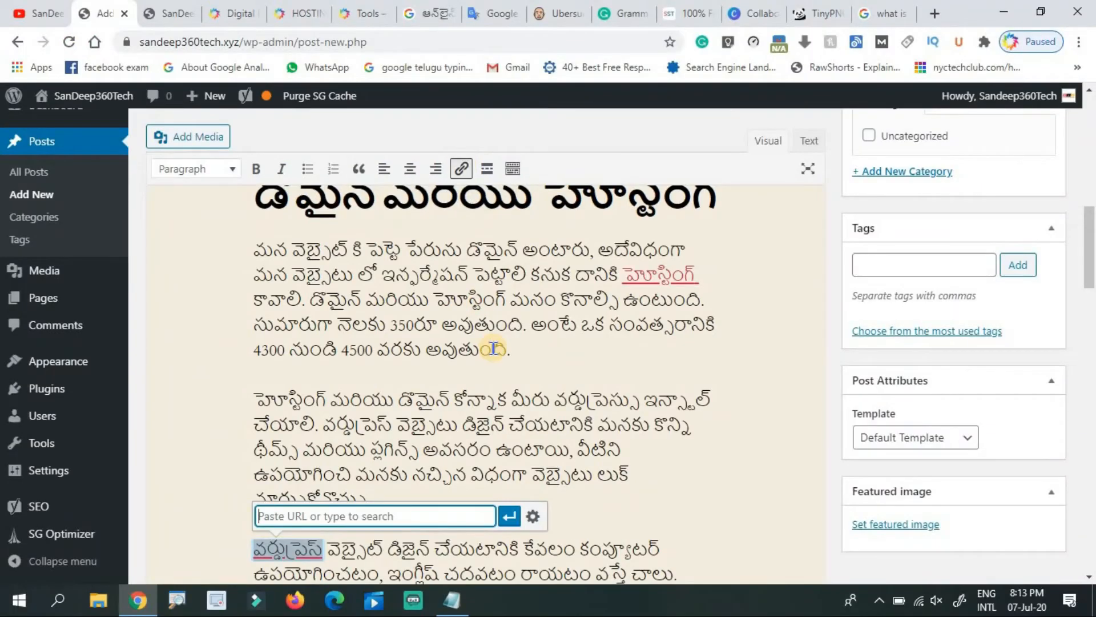
{"action": "left_click", "coordinate": [534, 516]}
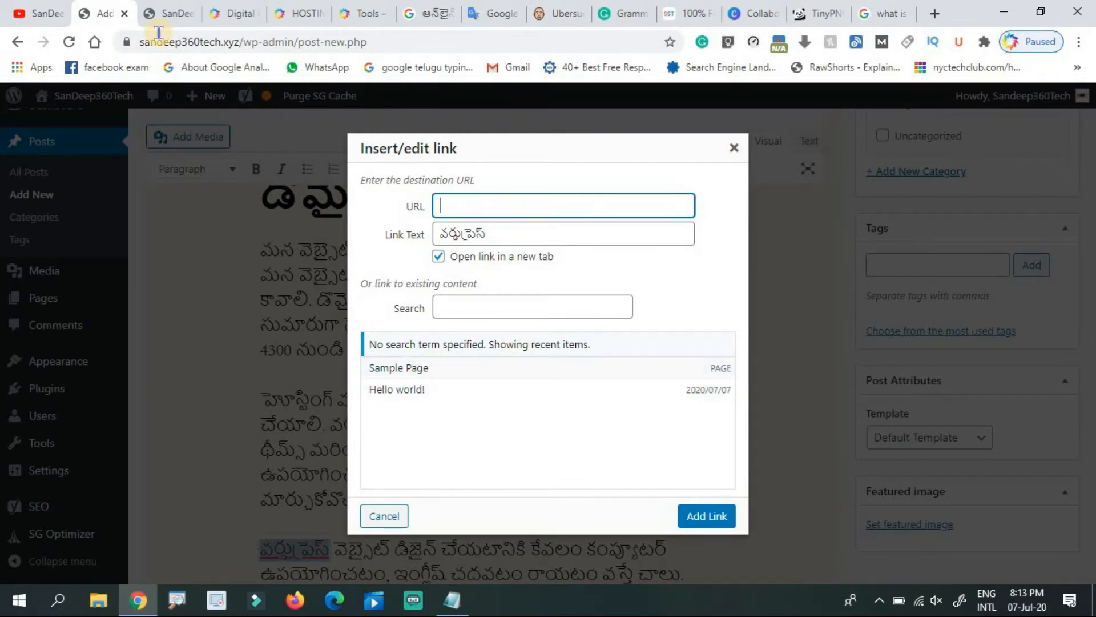
{"action": "left_click", "coordinate": [735, 148]}
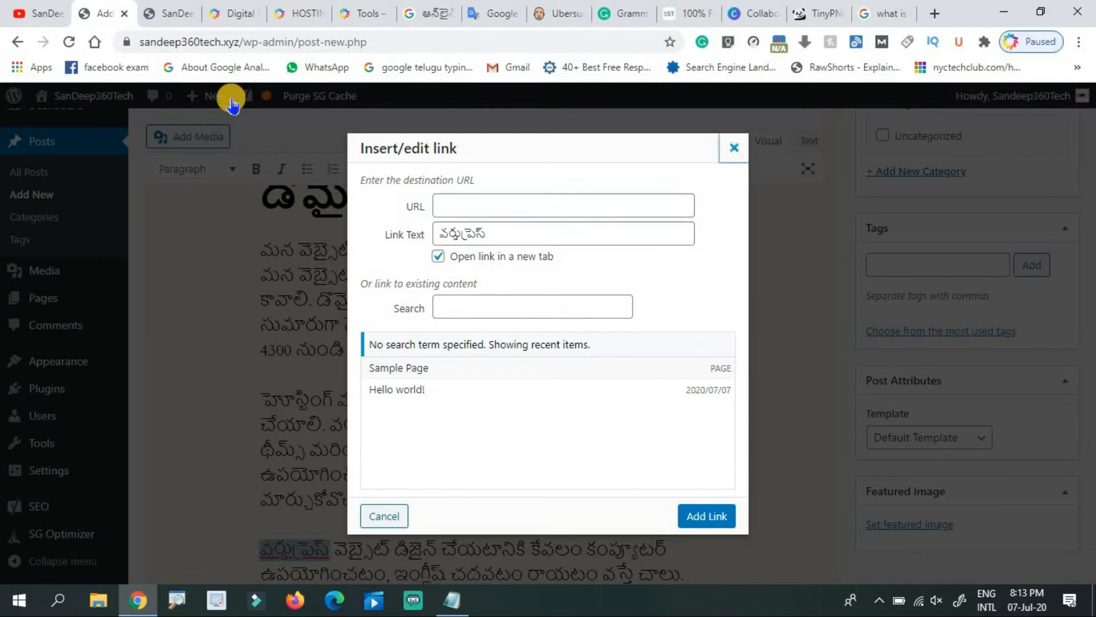
{"action": "left_click_drag", "start_coordinate": [239, 41], "coordinate": [131, 40]}
{"action": "key", "text": "ctrl+c"}
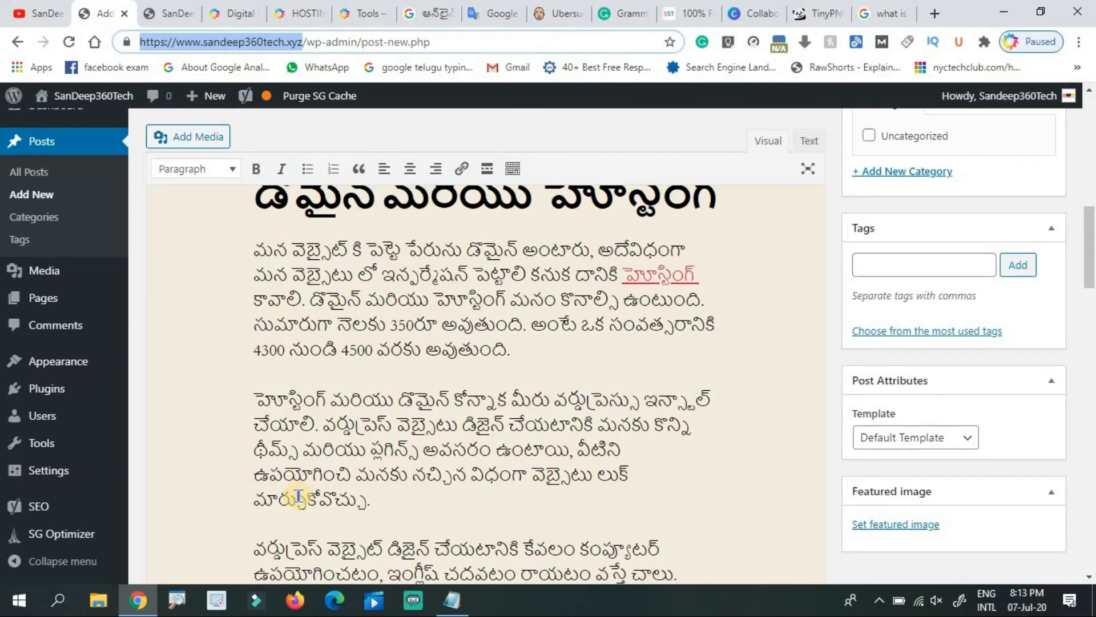
{"action": "left_click_drag", "start_coordinate": [329, 546], "coordinate": [258, 549]}
{"action": "key", "text": "ctrl+k"}
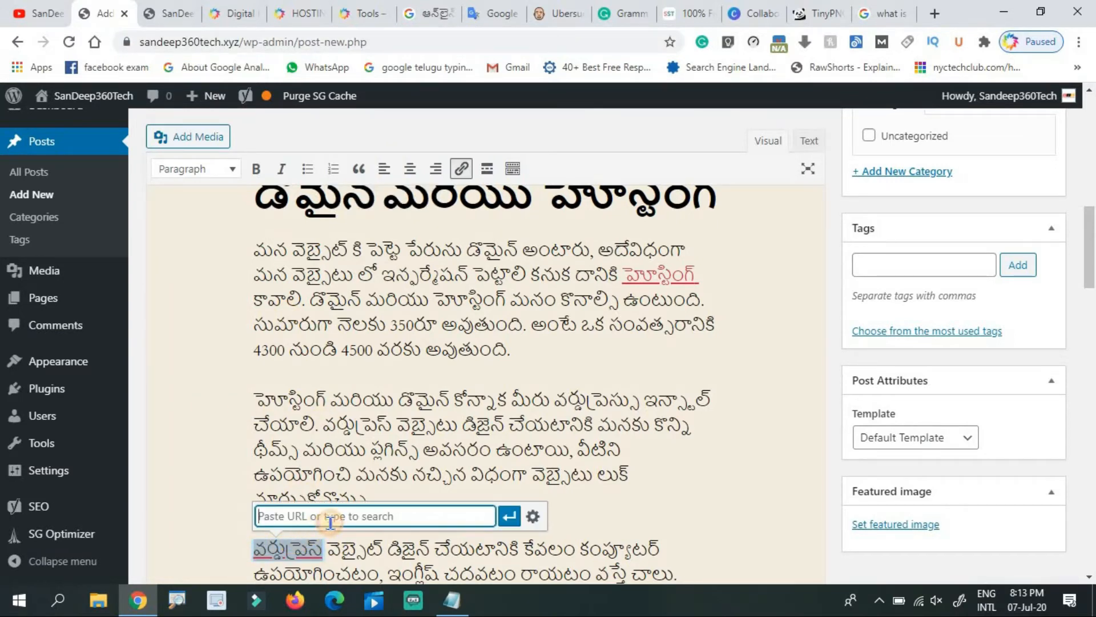
{"action": "key", "text": "ctrl+v"}
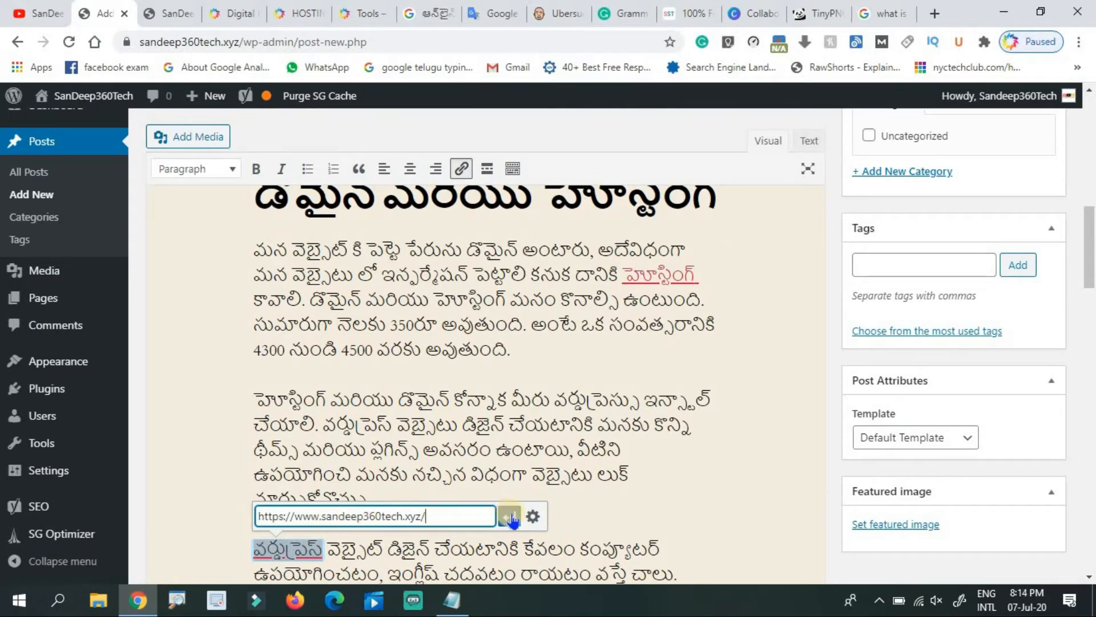
{"action": "left_click", "coordinate": [534, 516]}
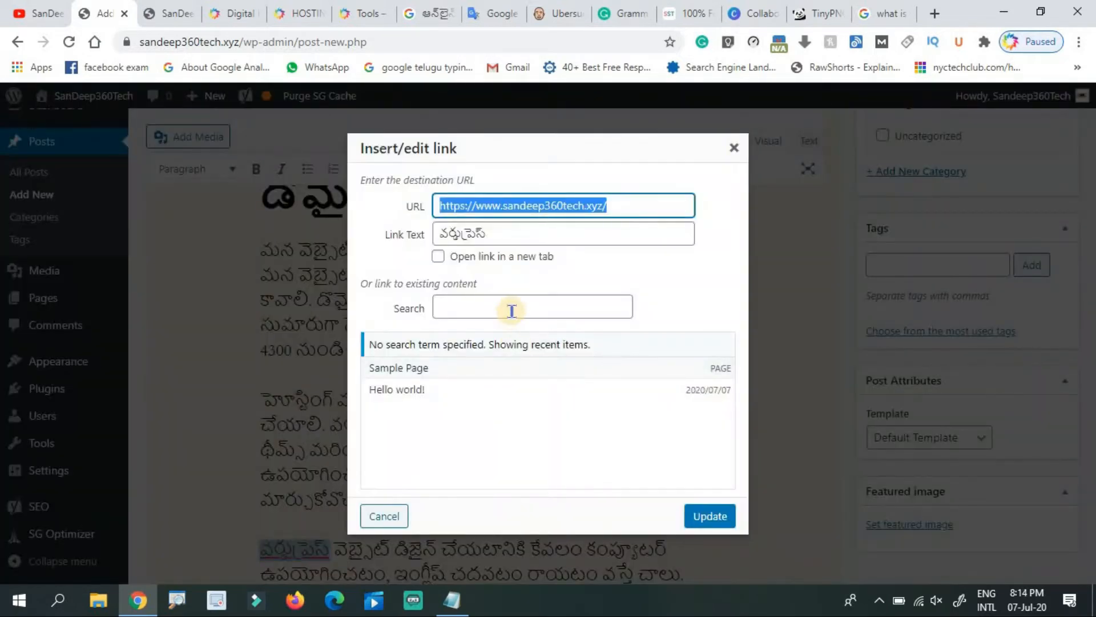
{"action": "left_click", "coordinate": [502, 258]}
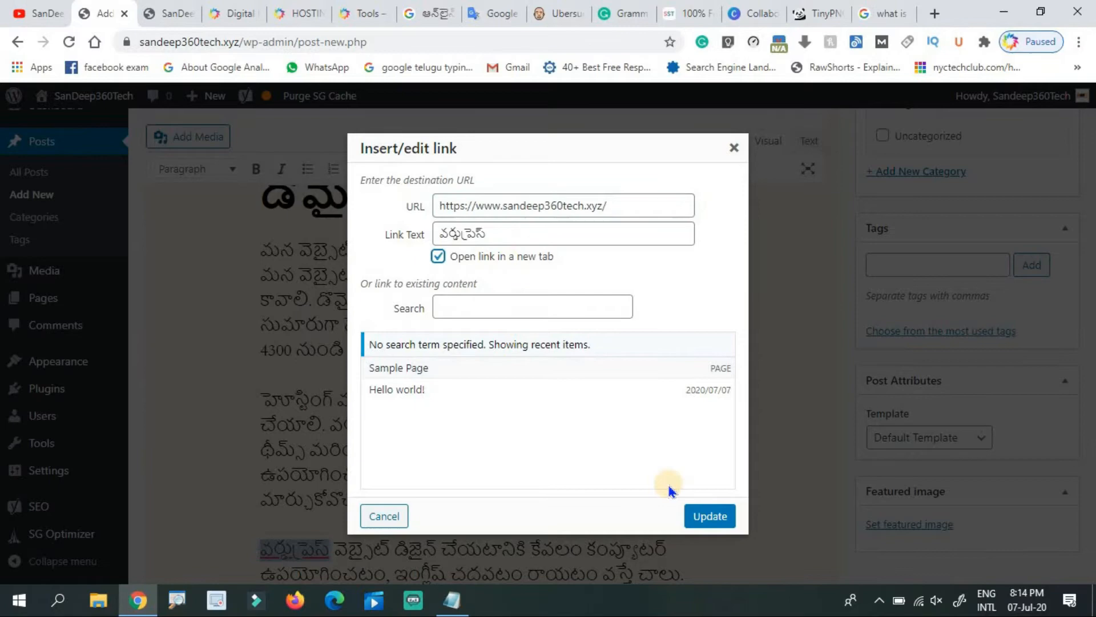
{"action": "left_click", "coordinate": [702, 515]}
{"action": "left_click", "coordinate": [747, 486]}
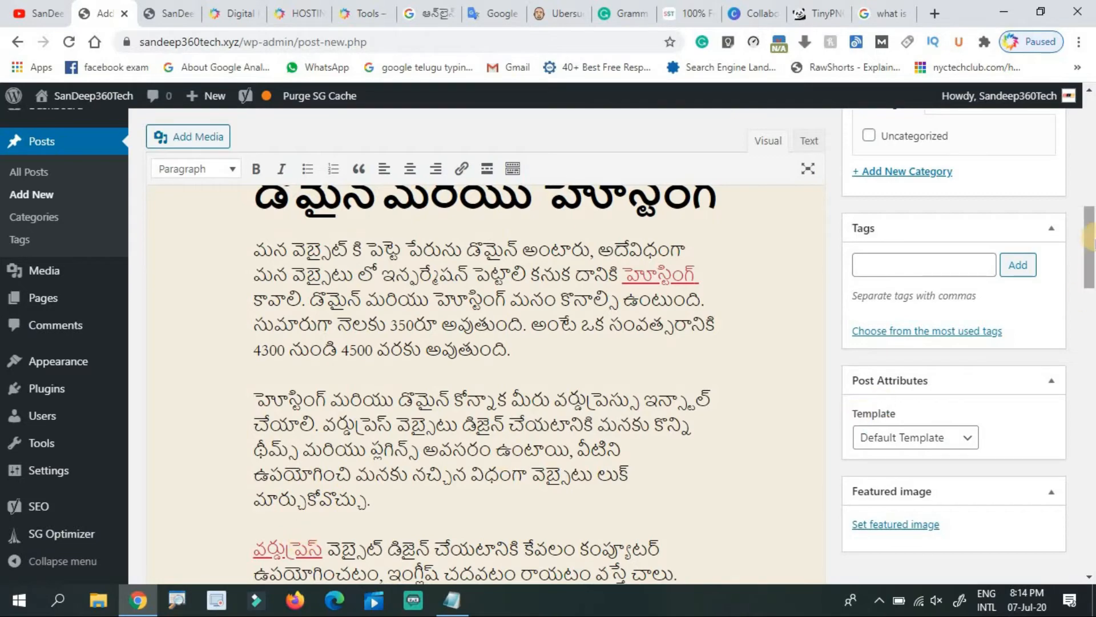
Review the internal and outbound link results and the keyphrase problems in the SEO analysis.
{"action": "left_click_drag", "start_coordinate": [1090, 237], "coordinate": [1084, 492]}
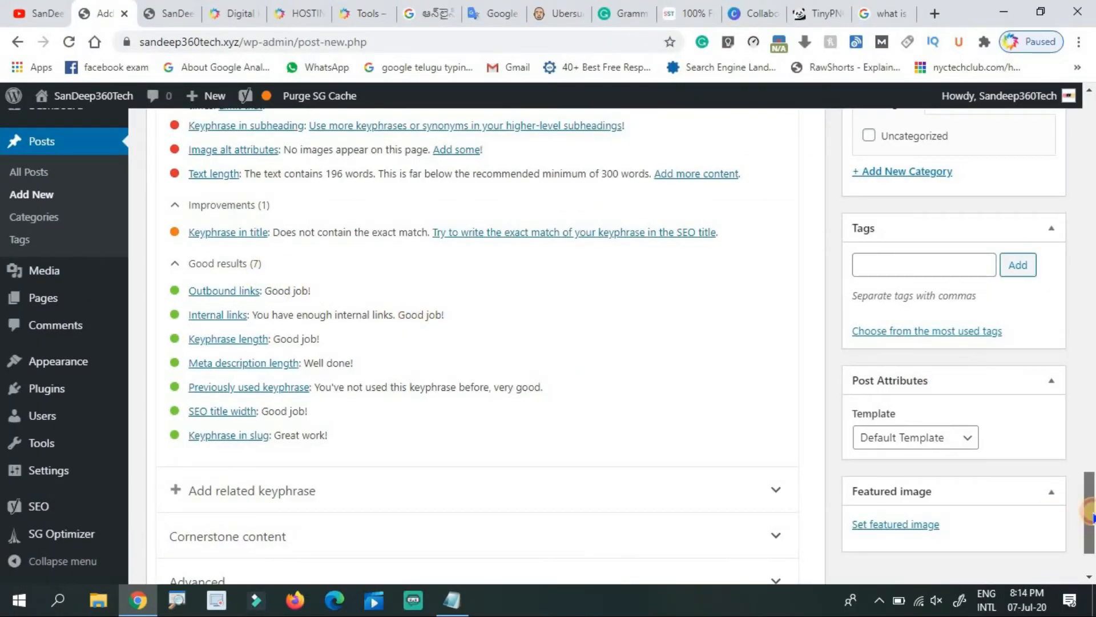
{"action": "left_click_drag", "start_coordinate": [1087, 524], "coordinate": [1088, 471]}
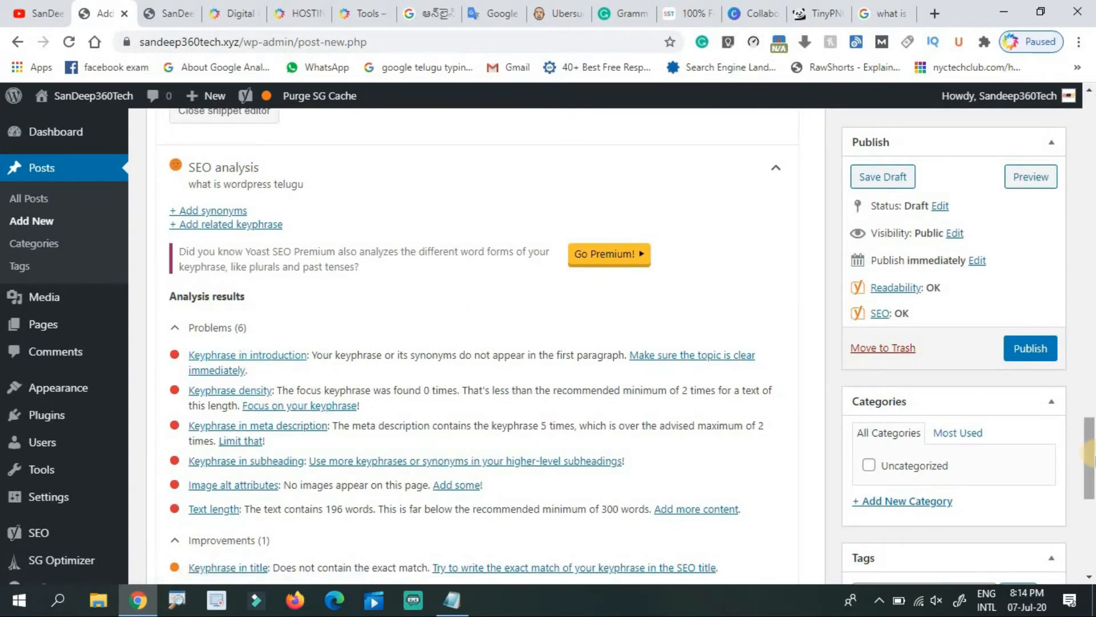
{"action": "scroll", "coordinate": [1088, 451], "scroll_direction": "up", "scroll_amount": 2}
{"action": "scroll", "coordinate": [1083, 443], "scroll_direction": "down", "scroll_amount": 4}
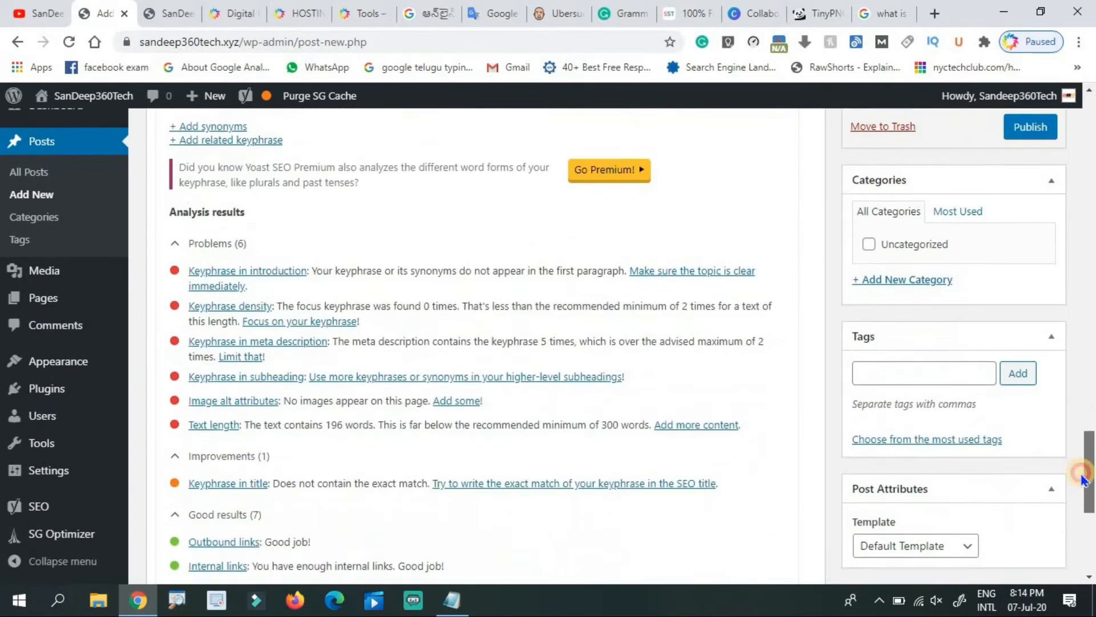
Insert the focus keyphrase as "what is wordpress telugu?" at the start of the article's first paragraph and recheck the SEO analysis.
{"action": "left_click_drag", "start_coordinate": [1079, 451], "coordinate": [1076, 331]}
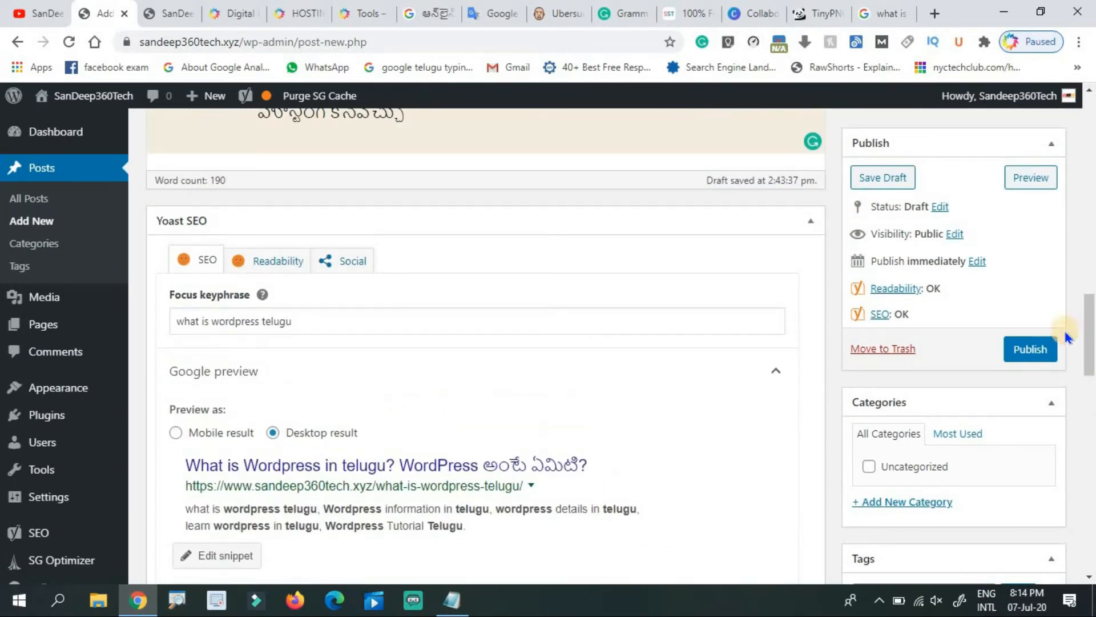
{"action": "left_click", "coordinate": [372, 326]}
{"action": "key", "text": "ctrl+a"}
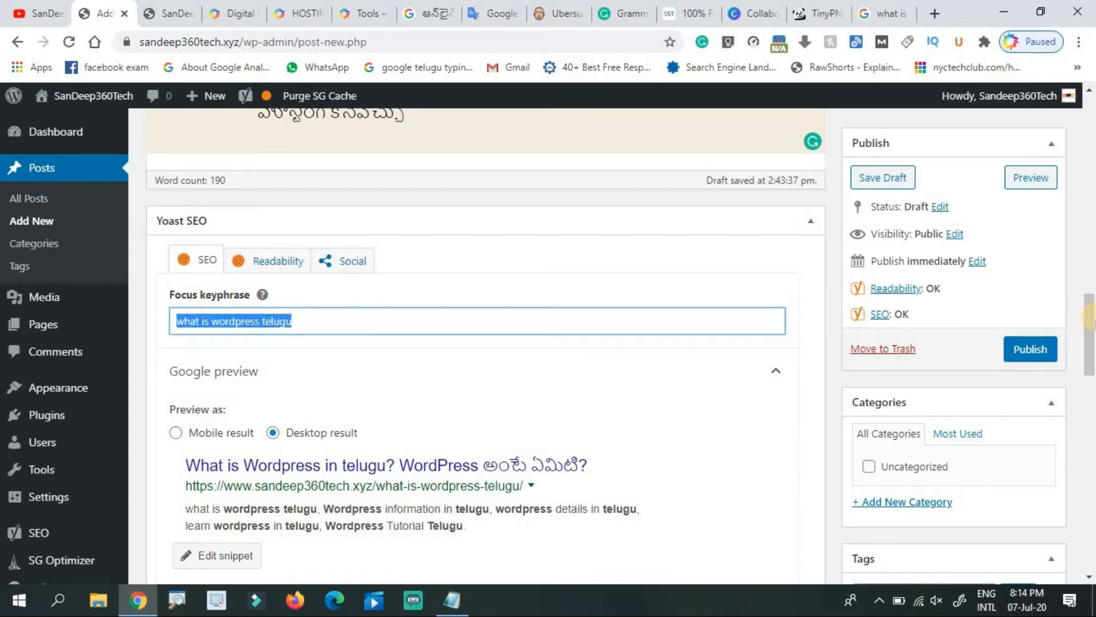
{"action": "left_click_drag", "start_coordinate": [1091, 324], "coordinate": [1069, 127]}
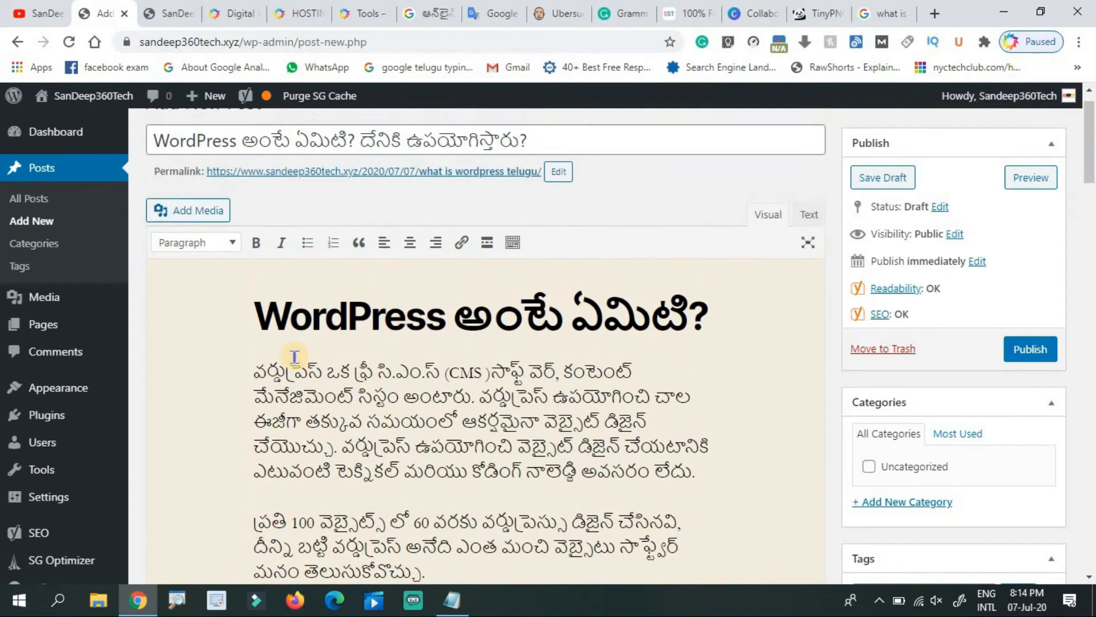
{"action": "left_click", "coordinate": [256, 374]}
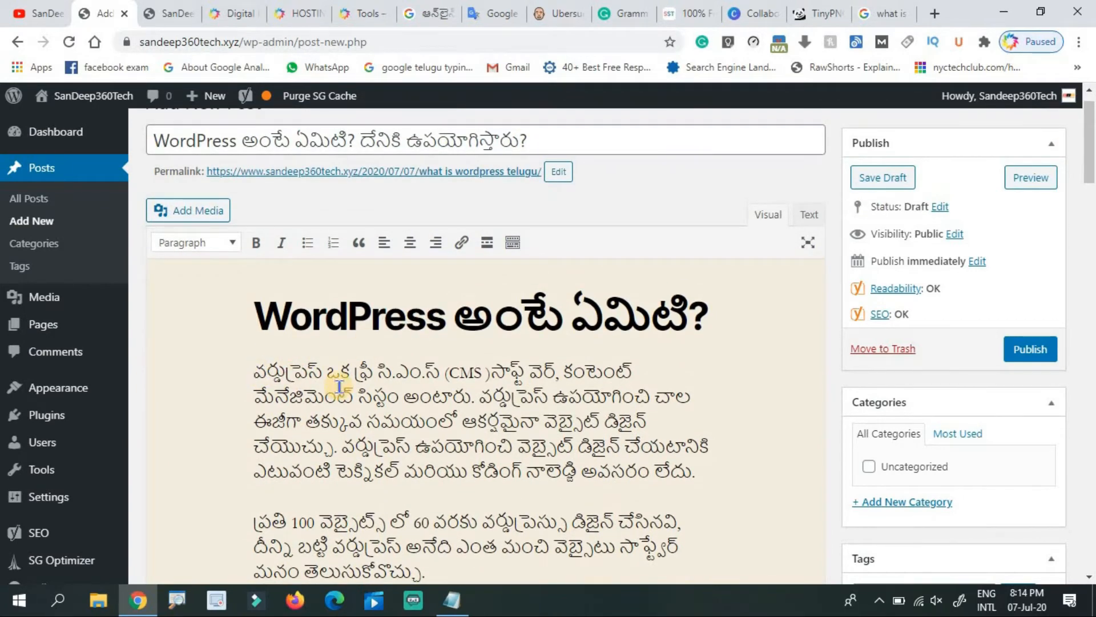
{"action": "type", "text": "what is wordpress telugu?"}
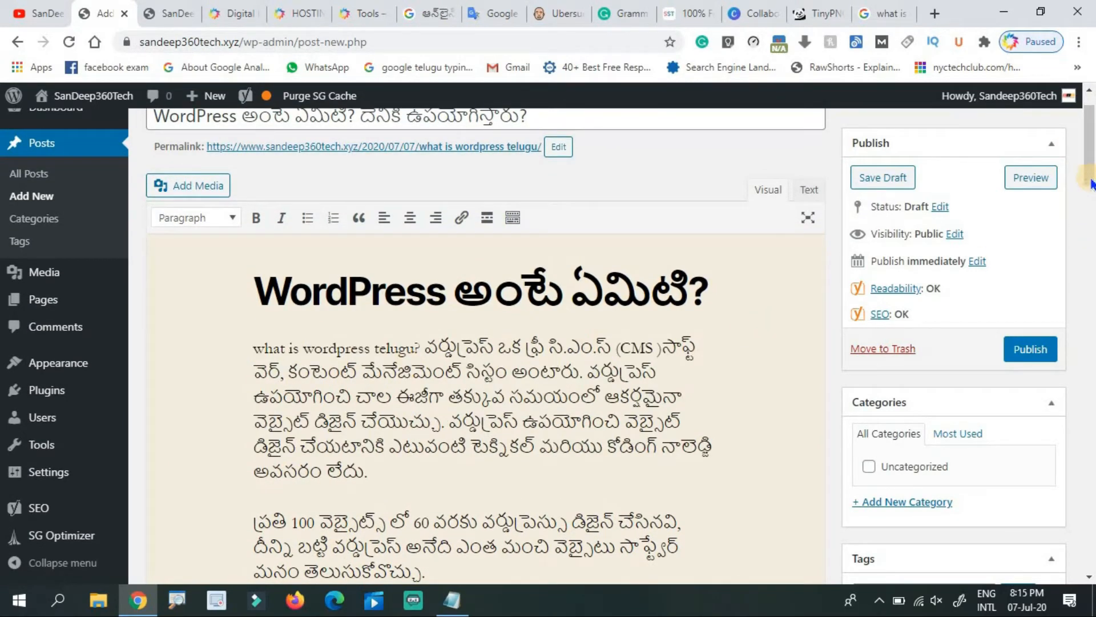
{"action": "left_click_drag", "start_coordinate": [1090, 182], "coordinate": [1090, 533]}
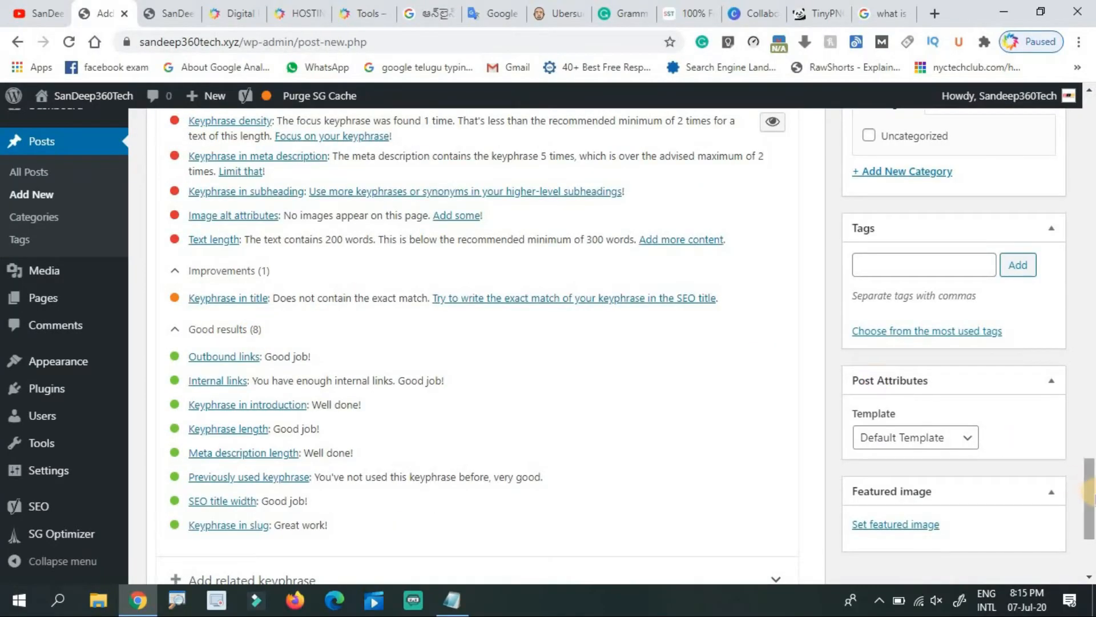
{"action": "left_click_drag", "start_coordinate": [1092, 488], "coordinate": [1091, 454]}
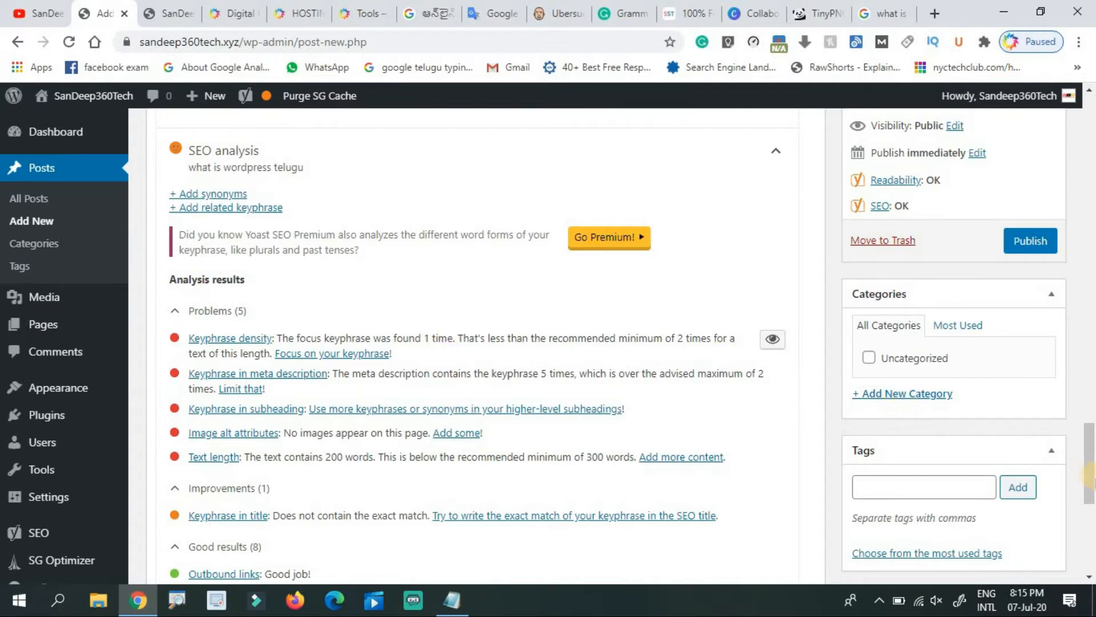
Start a new empty paragraph after the article's last line about buying a domain and hosting.
{"action": "left_click_drag", "start_coordinate": [1093, 477], "coordinate": [1091, 485]}
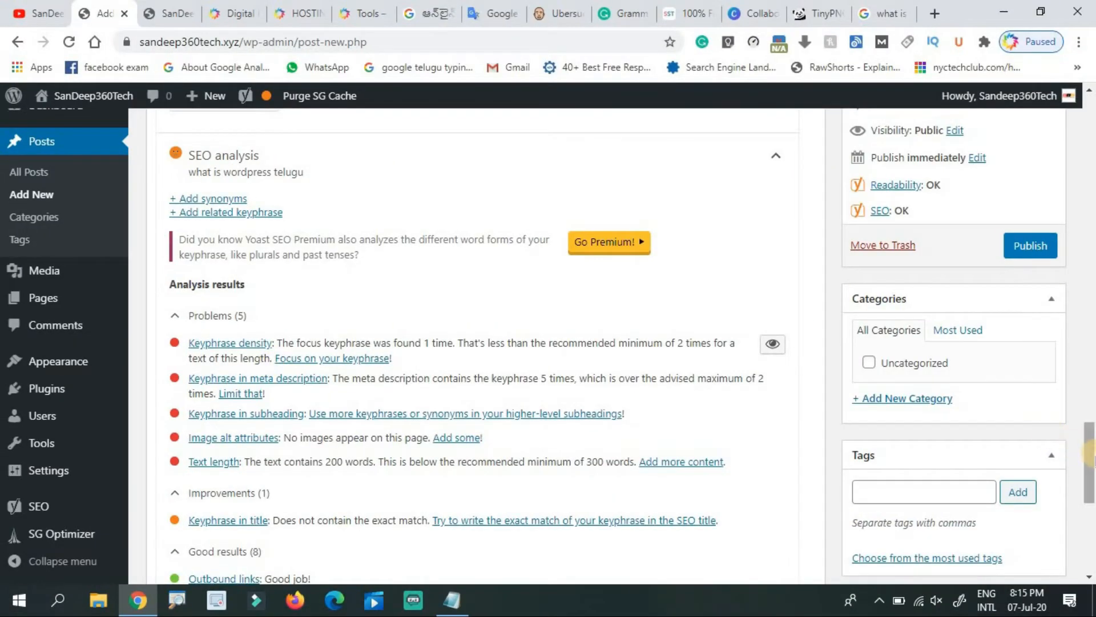
{"action": "left_click_drag", "start_coordinate": [1091, 453], "coordinate": [1065, 282]}
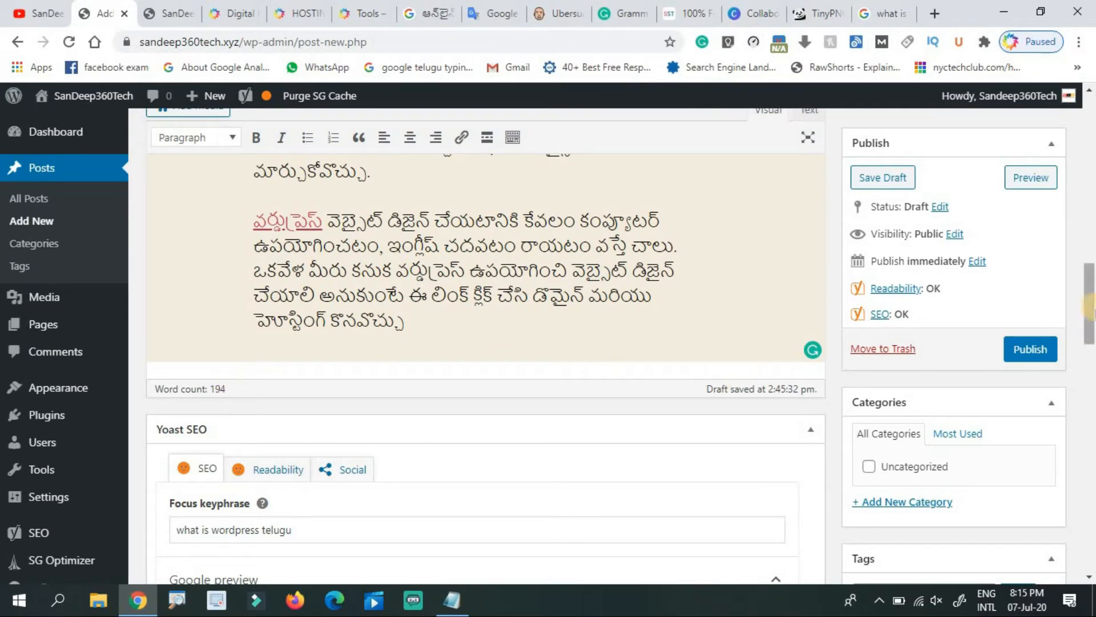
{"action": "left_click_drag", "start_coordinate": [1091, 308], "coordinate": [1079, 146]}
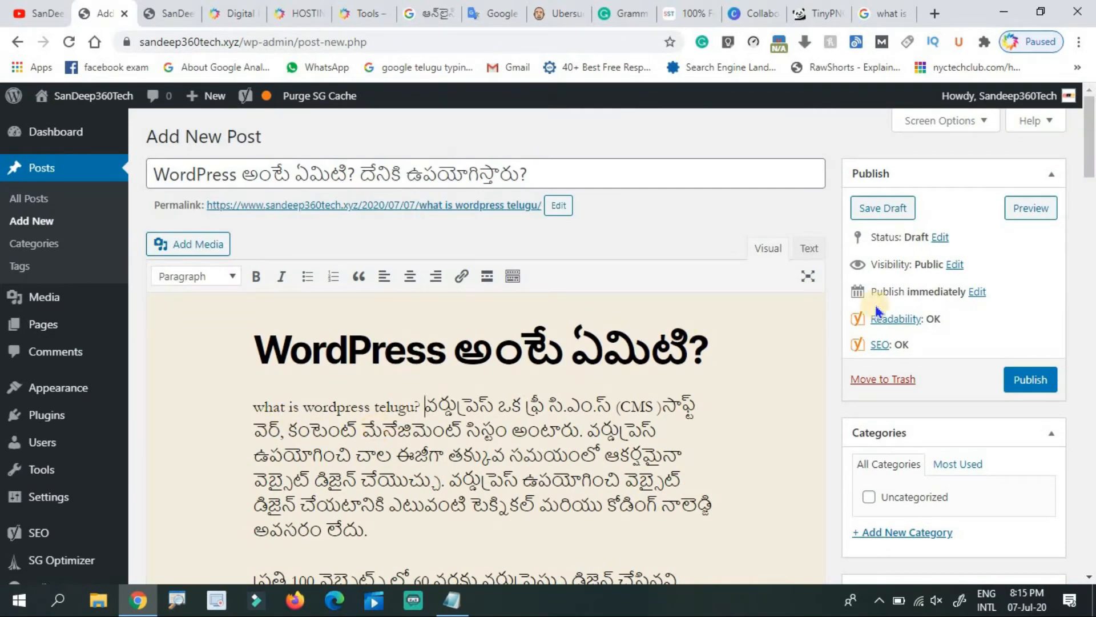
{"action": "left_click_drag", "start_coordinate": [1090, 148], "coordinate": [1085, 179]}
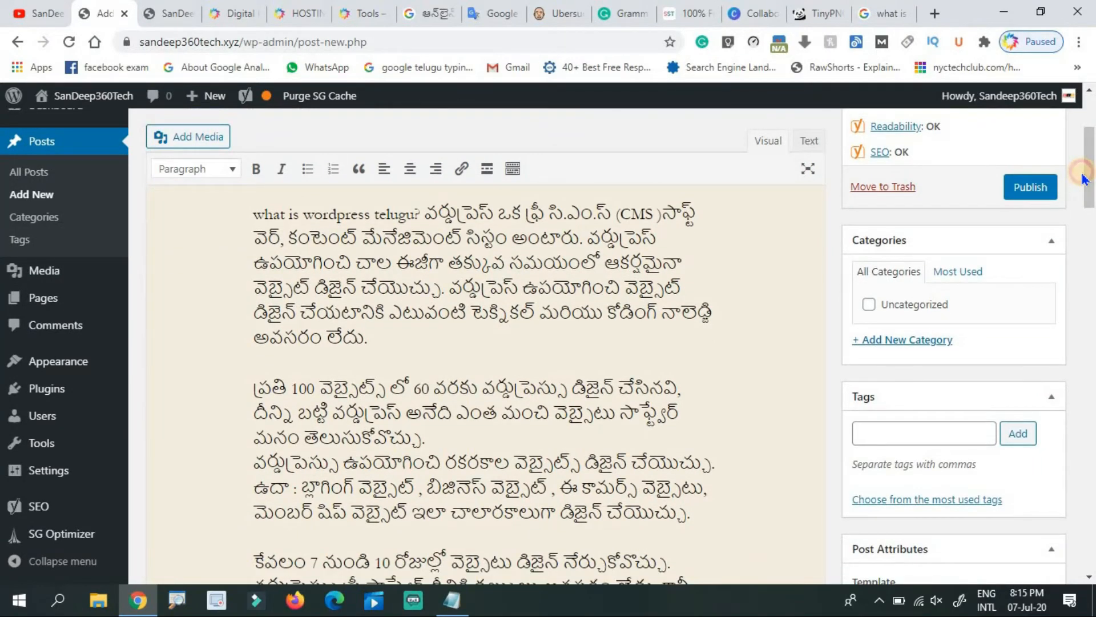
{"action": "scroll", "coordinate": [626, 387], "scroll_direction": "down", "scroll_amount": 10}
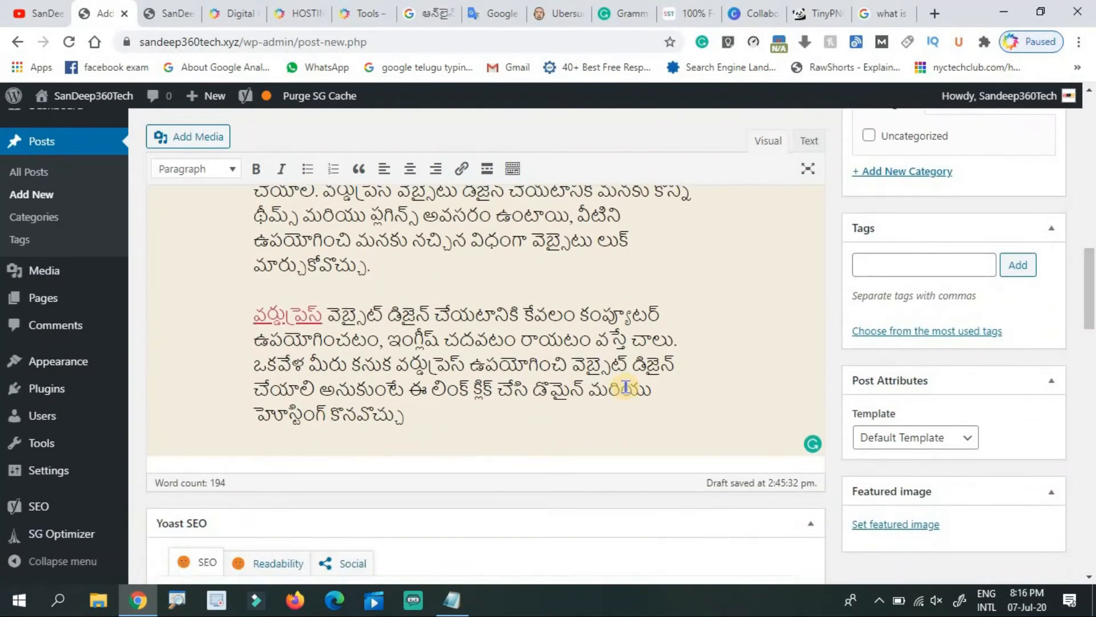
{"action": "key", "text": "Return"}
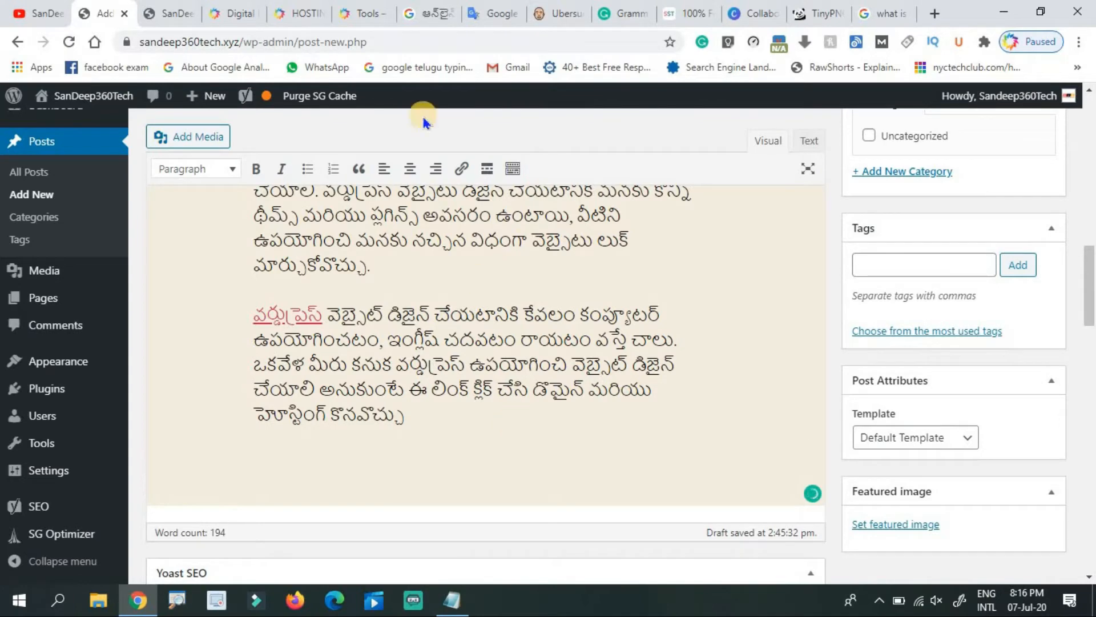
Switch to Google Input Tools and replace the old text with a Telugu sentence starting "ఈ ఆర్టికల్".
{"action": "left_click", "coordinate": [443, 7]}
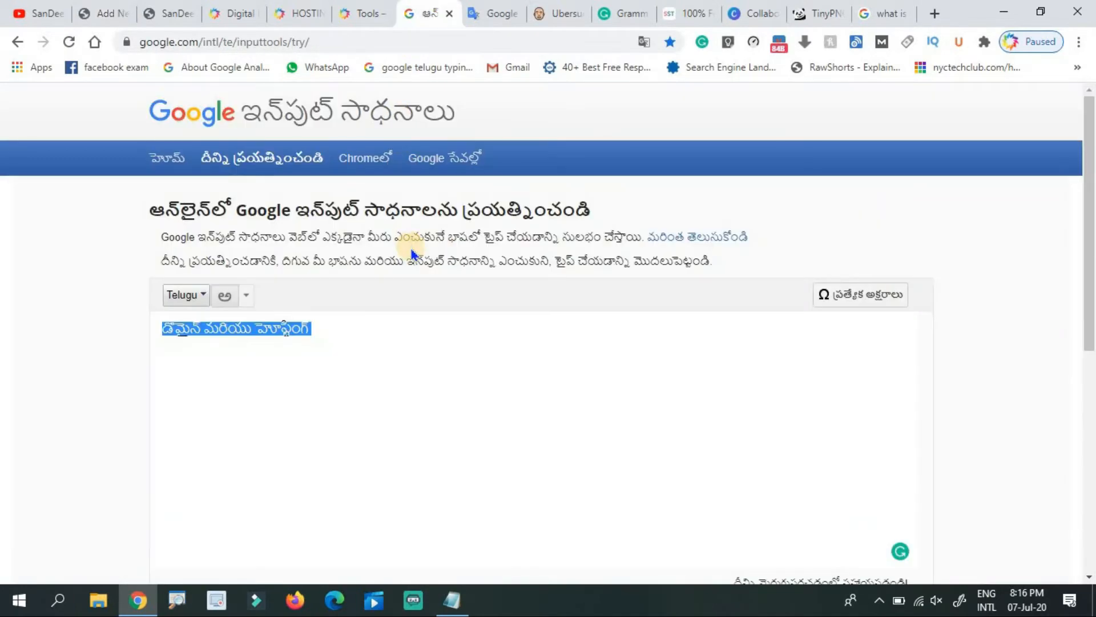
{"action": "type", "text": "e"}
{"action": "type", "text": "e art"}
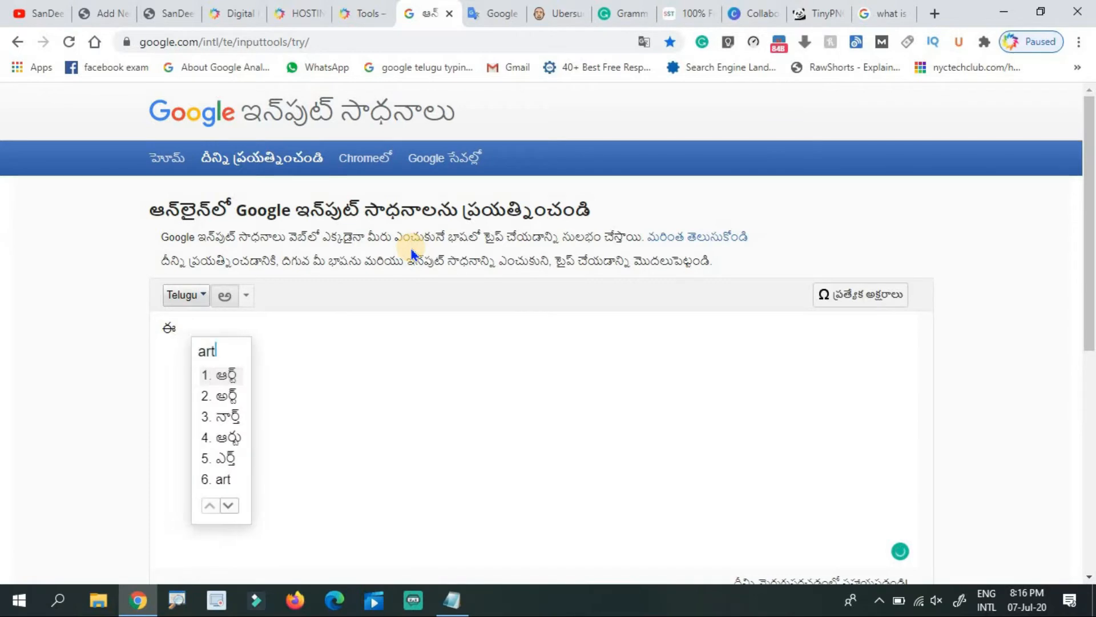
{"action": "type", "text": "icle dw"}
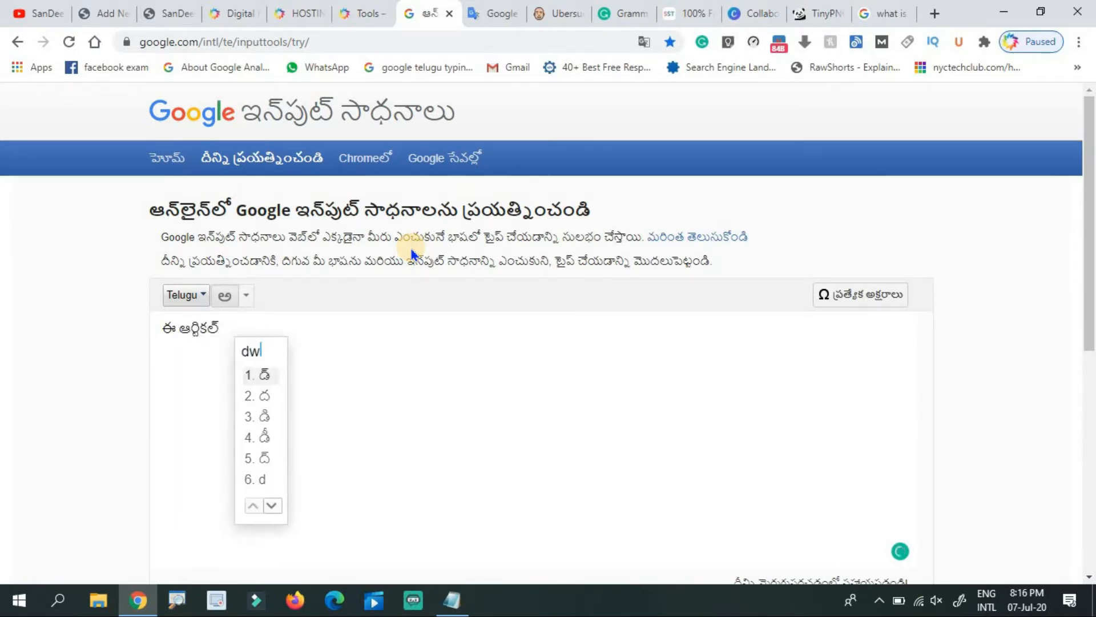
Continue the Telugu sentence after "ఈ ఆర్టికల్" with the words "ద్వారా మీరు తెలుగులో".
{"action": "type", "text": "ra"}
{"action": "key", "text": "BackSpace"}
{"action": "key", "text": "BackSpace"}
{"action": "type", "text": "ara"}
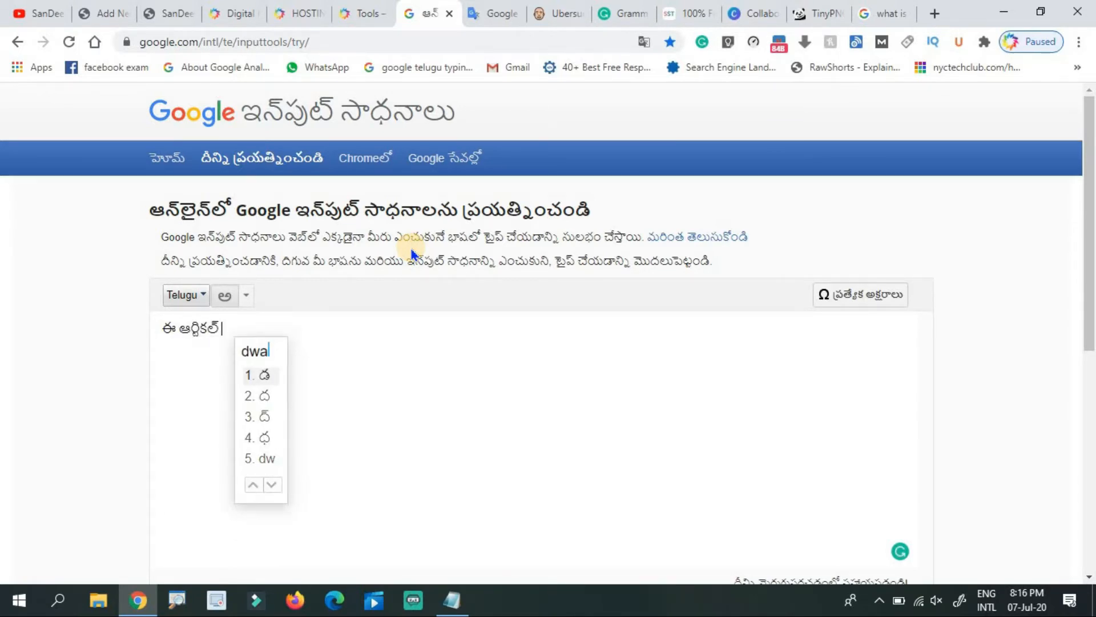
{"action": "type", "text": " meeru "}
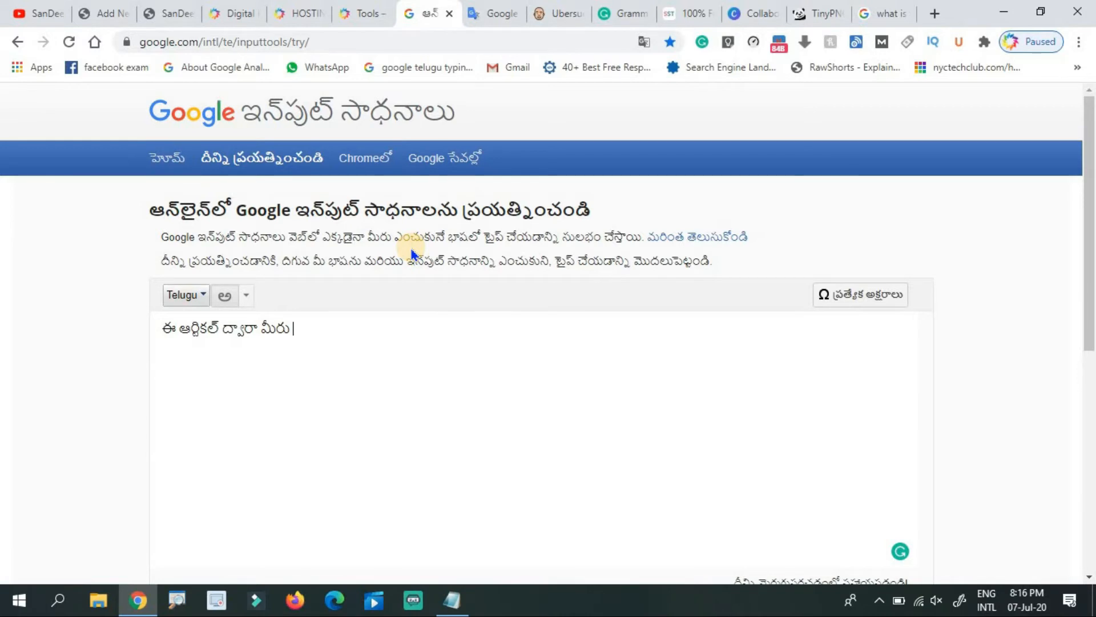
{"action": "type", "text": "telugul"}
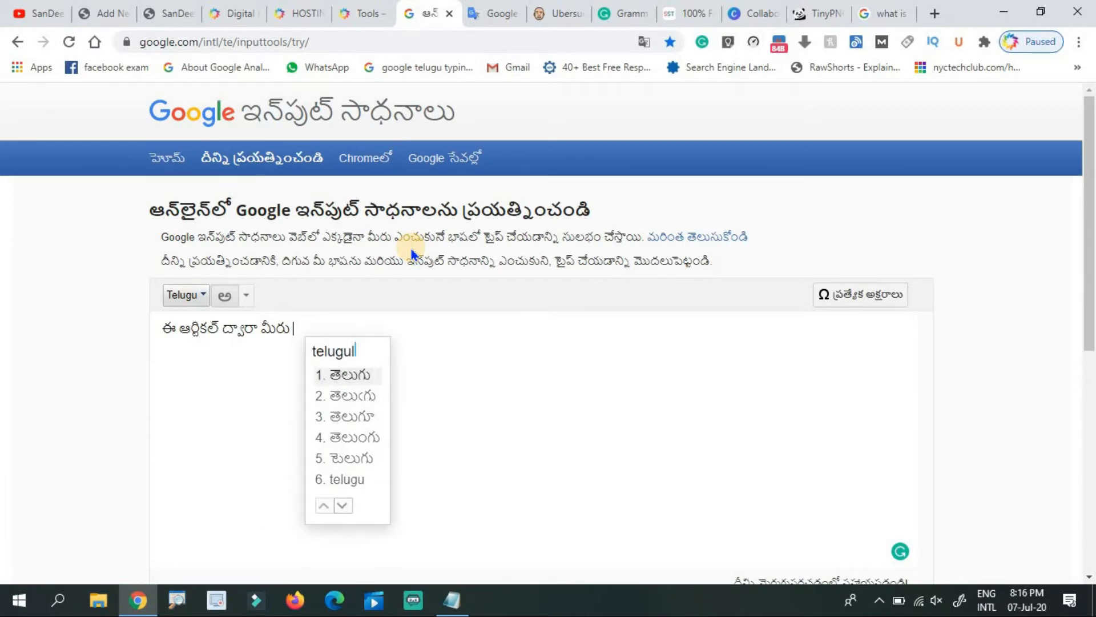
{"action": "type", "text": "o te"}
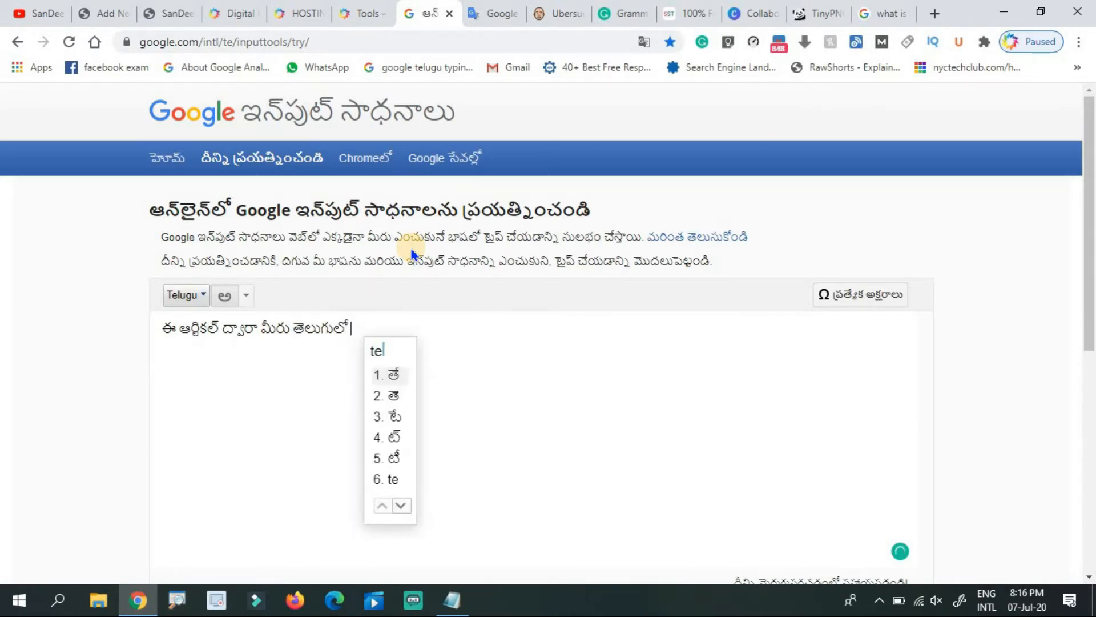
{"action": "type", "text": "lus"}
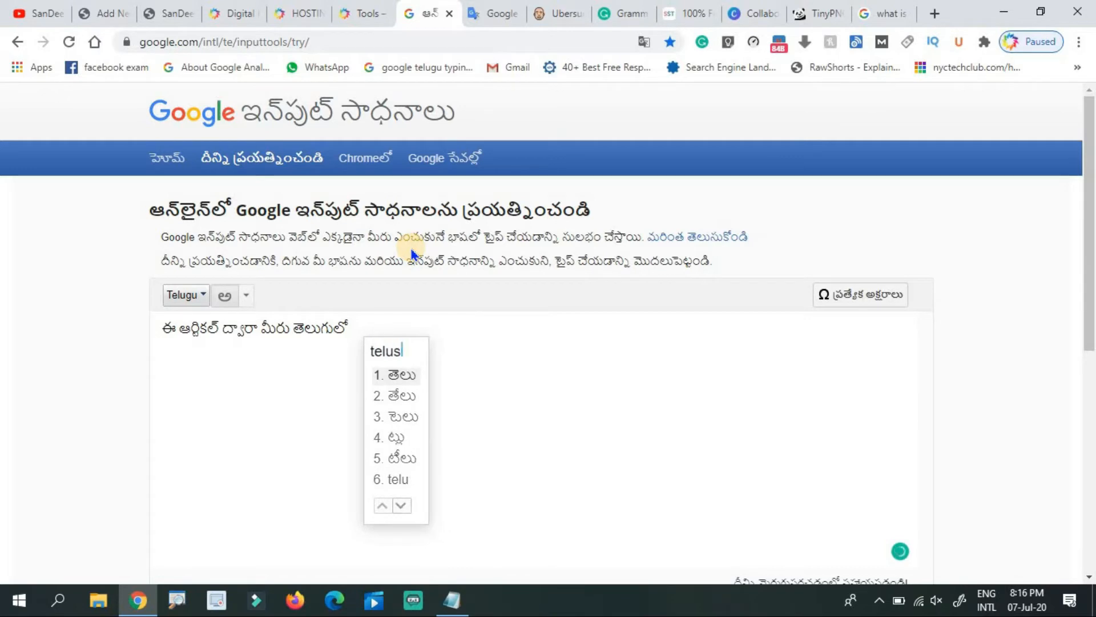
{"action": "type", "text": "ukunnar"}
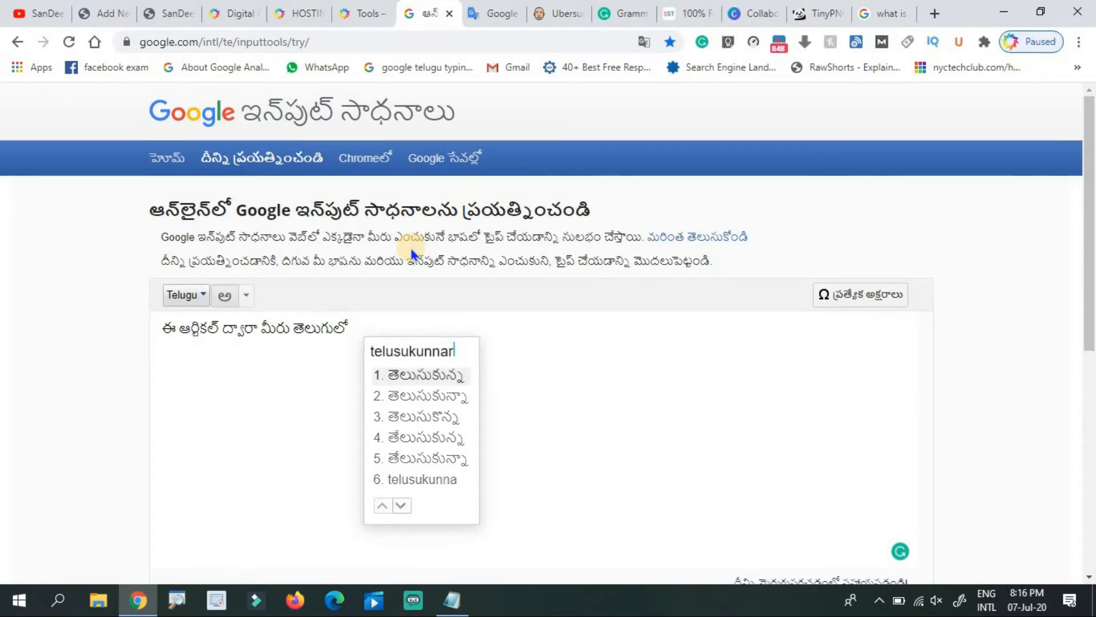
{"action": "type", "text": "u."}
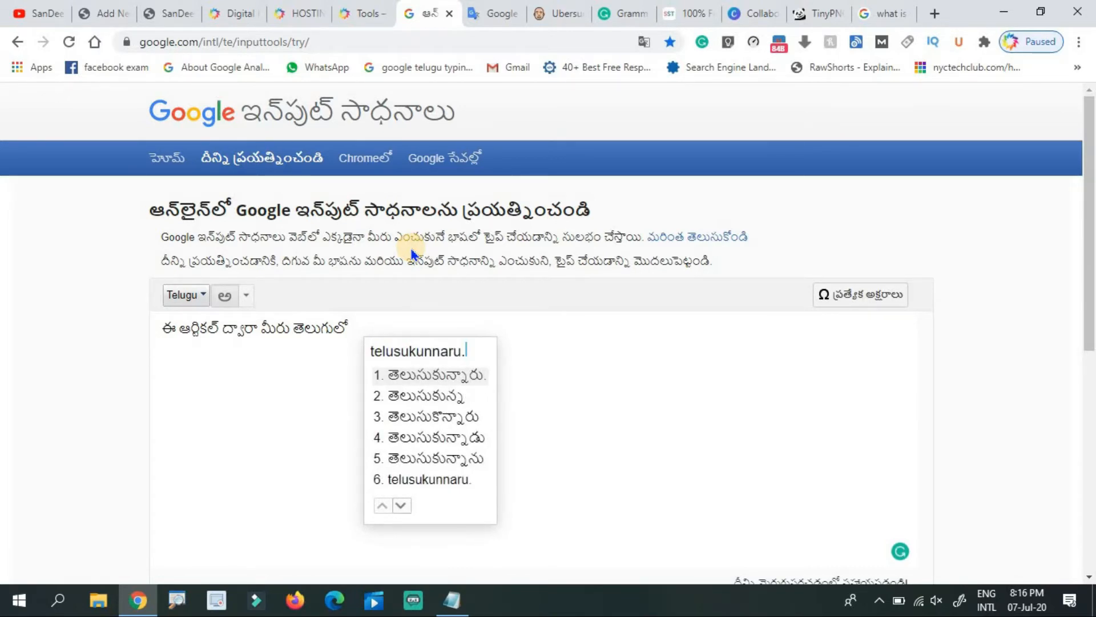
{"action": "left_click", "coordinate": [547, 345]}
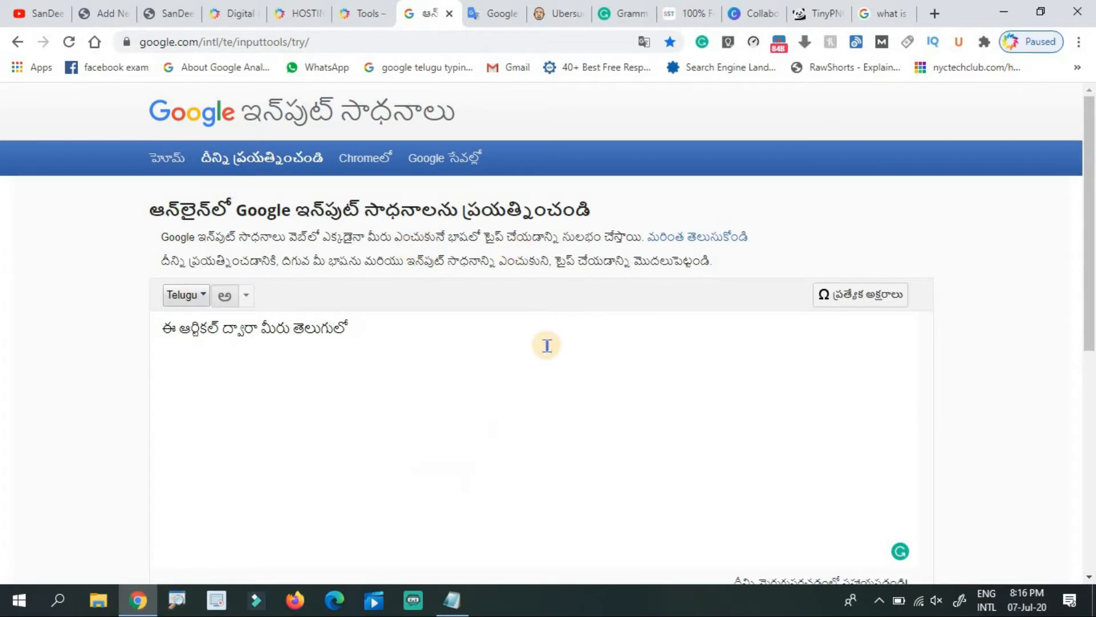
Finish the Telugu sentence with "తెలుసుకున్నారు." by transliterating "telusukunnaru.".
{"action": "type", "text": "tel"}
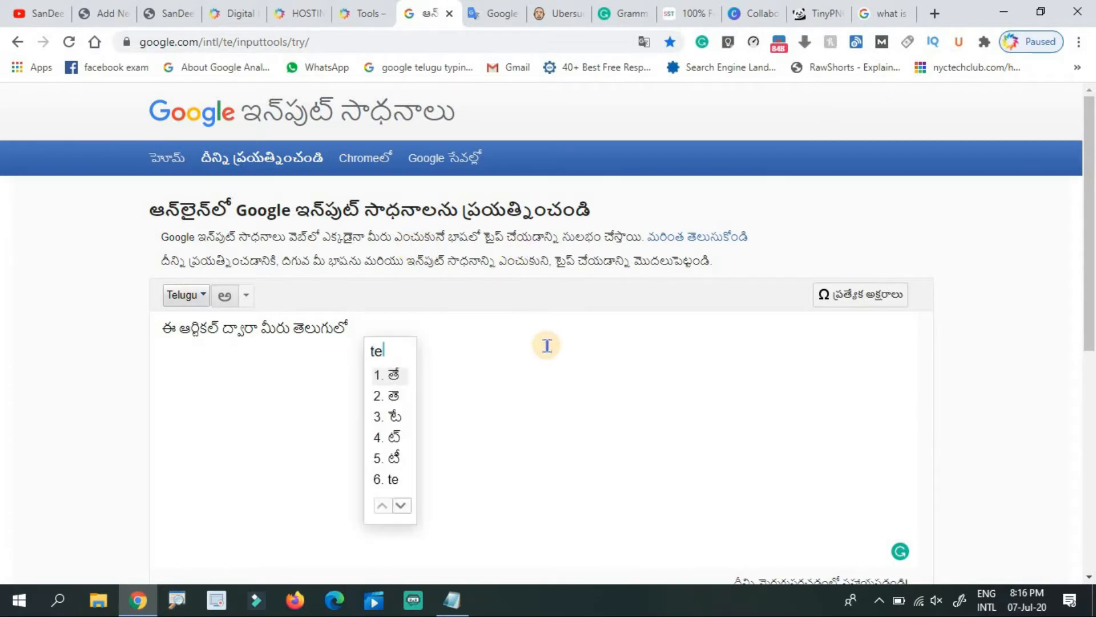
{"action": "type", "text": "ud"}
{"action": "key", "text": "BackSpace"}
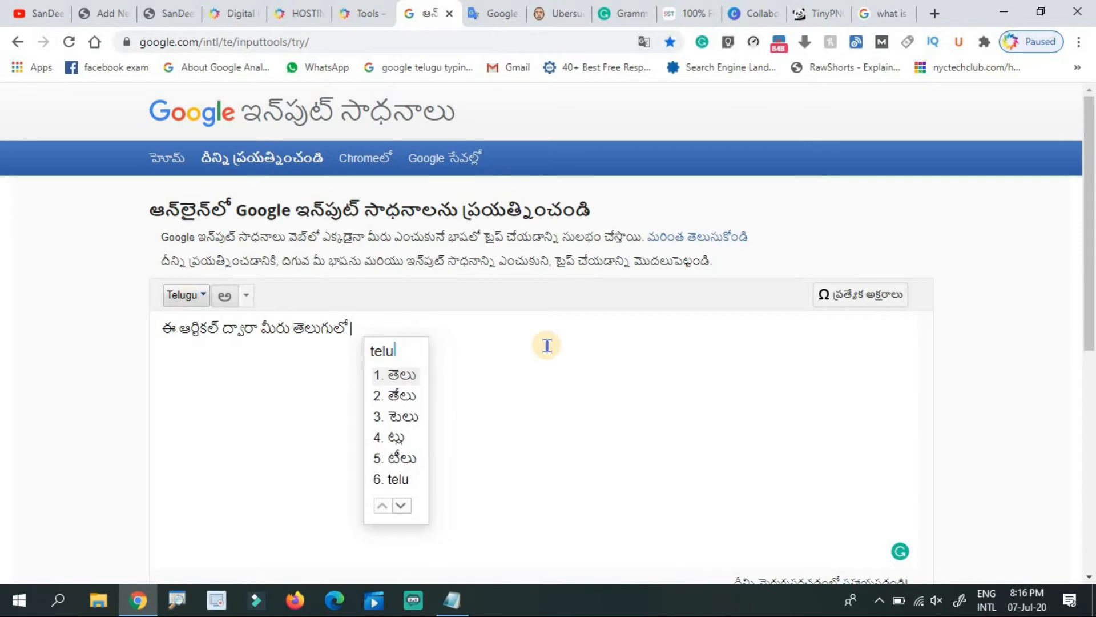
{"action": "type", "text": "suk"}
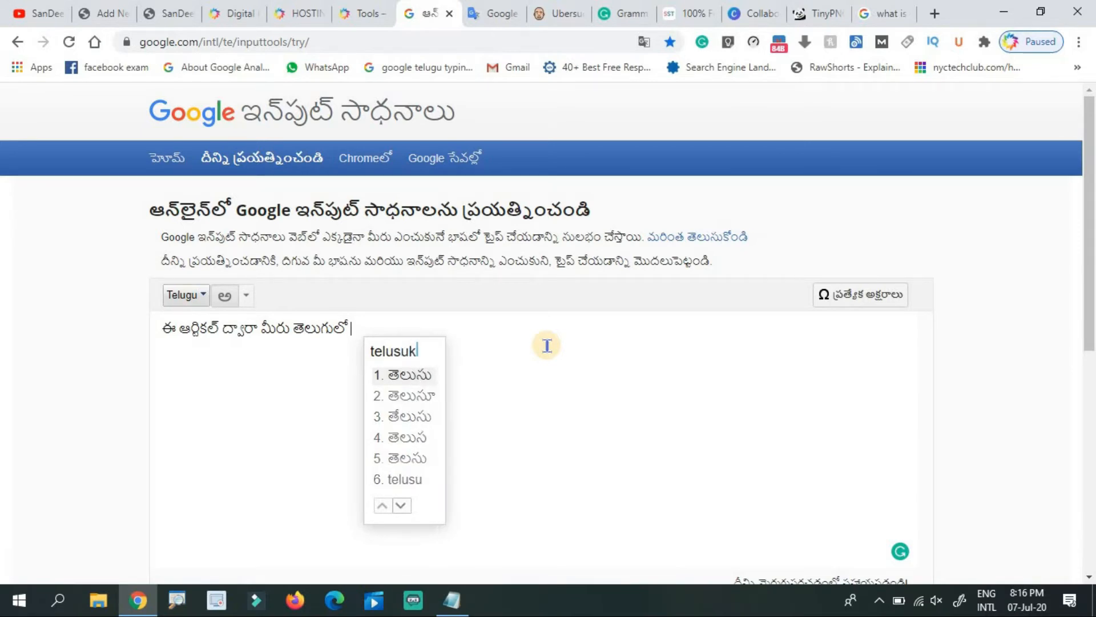
{"action": "type", "text": "unnar"}
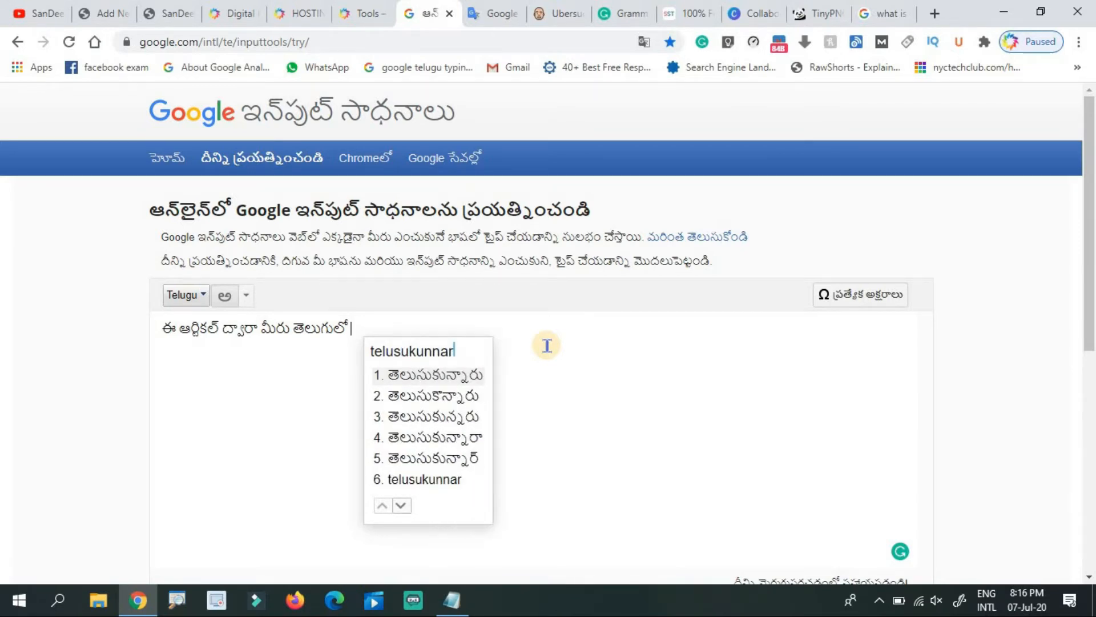
{"action": "type", "text": "u."}
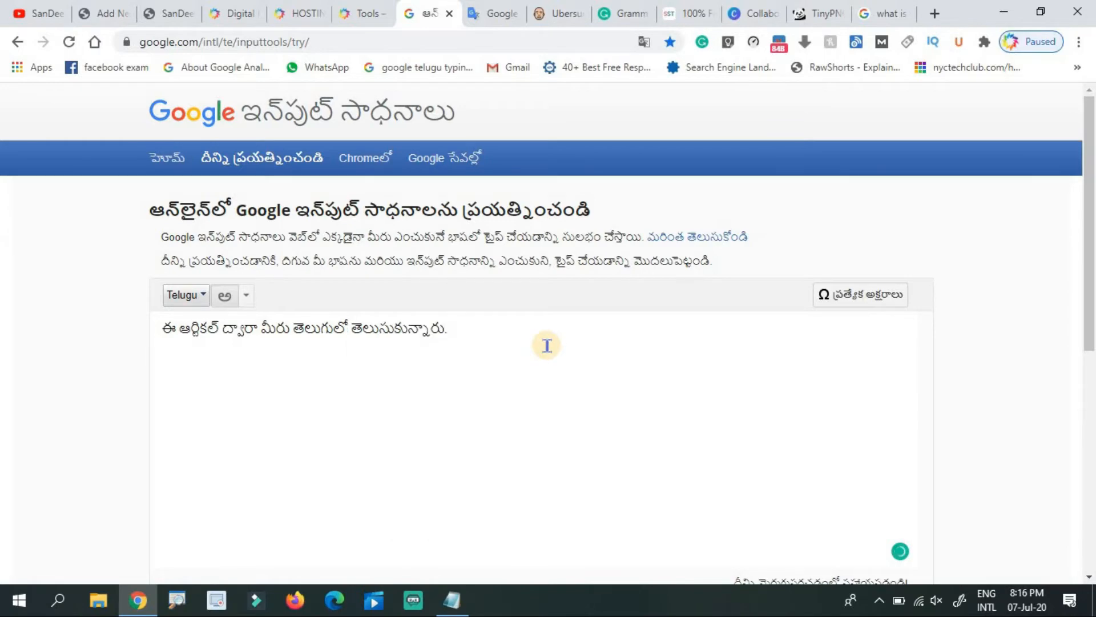
Copy the whole Telugu sentence and paste it as the closing paragraph of the WordPress post.
{"action": "key", "text": "ctrl+a"}
{"action": "key", "text": "ctrl+c"}
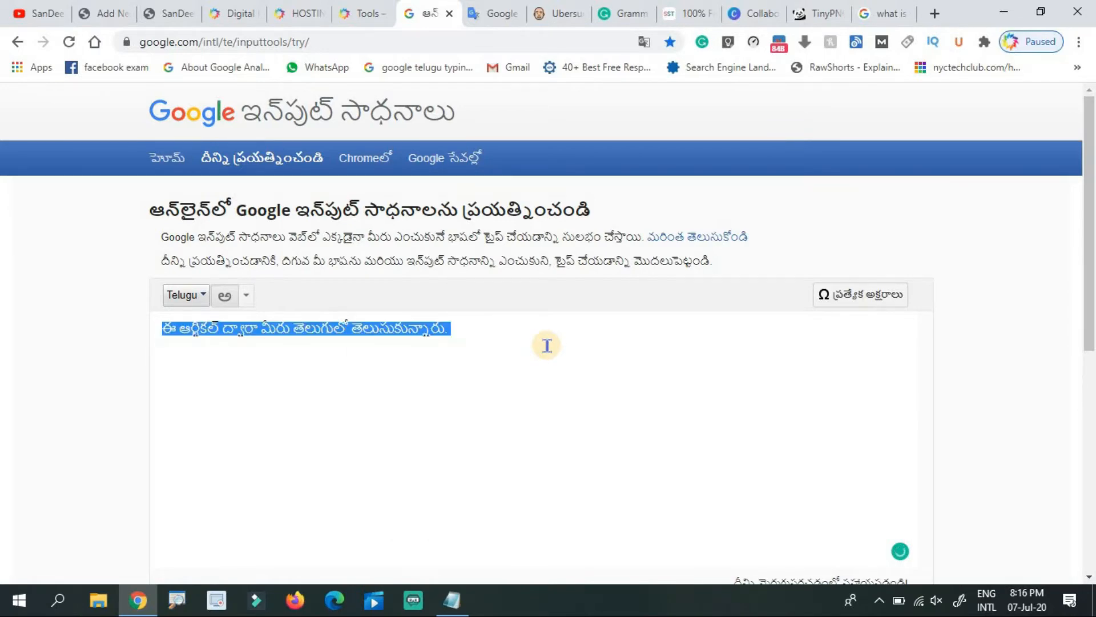
{"action": "left_click", "coordinate": [106, 13]}
{"action": "key", "text": "ctrl+v"}
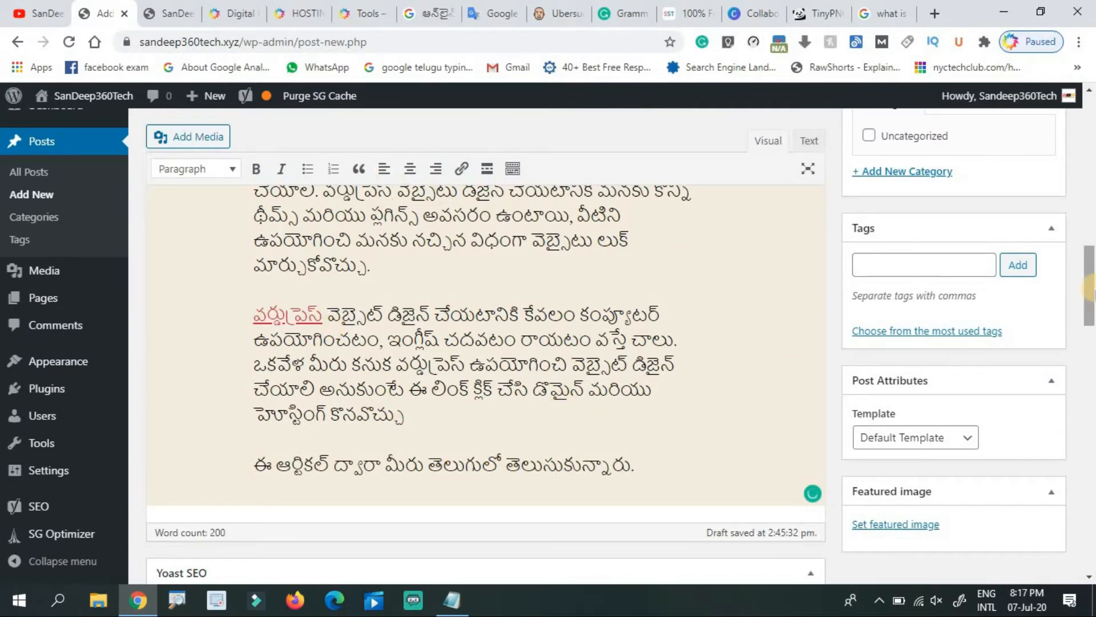
Replace "తెలుగులో" in the post's closing sentence with the focus keyphrase "what is wordpress telugu".
{"action": "scroll", "coordinate": [425, 467], "scroll_direction": "down", "scroll_amount": 5}
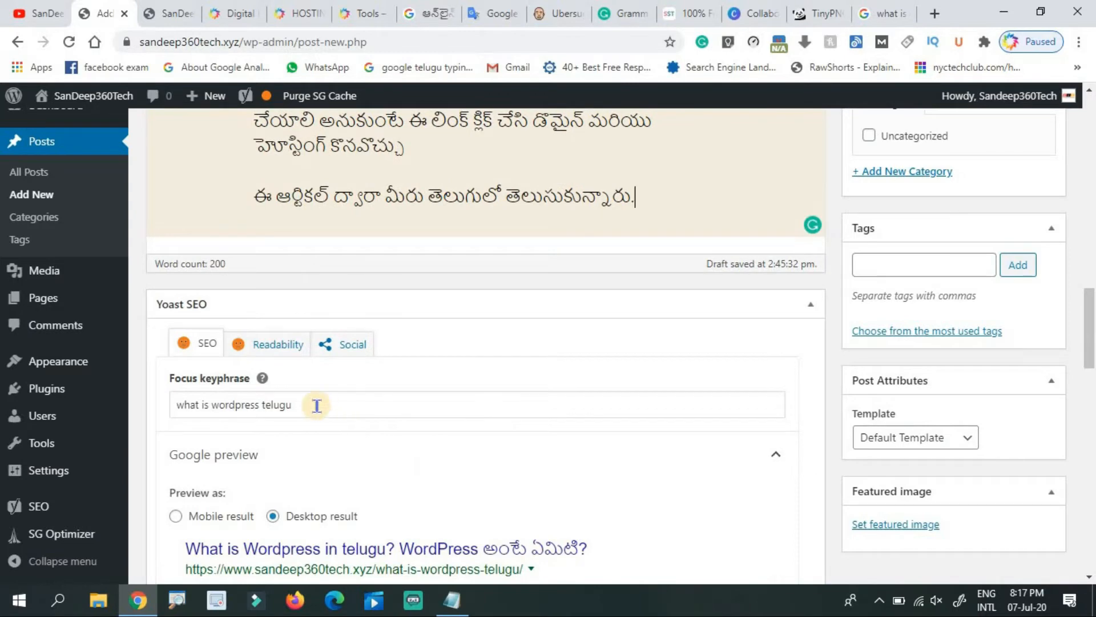
{"action": "left_click_drag", "start_coordinate": [296, 404], "coordinate": [174, 404]}
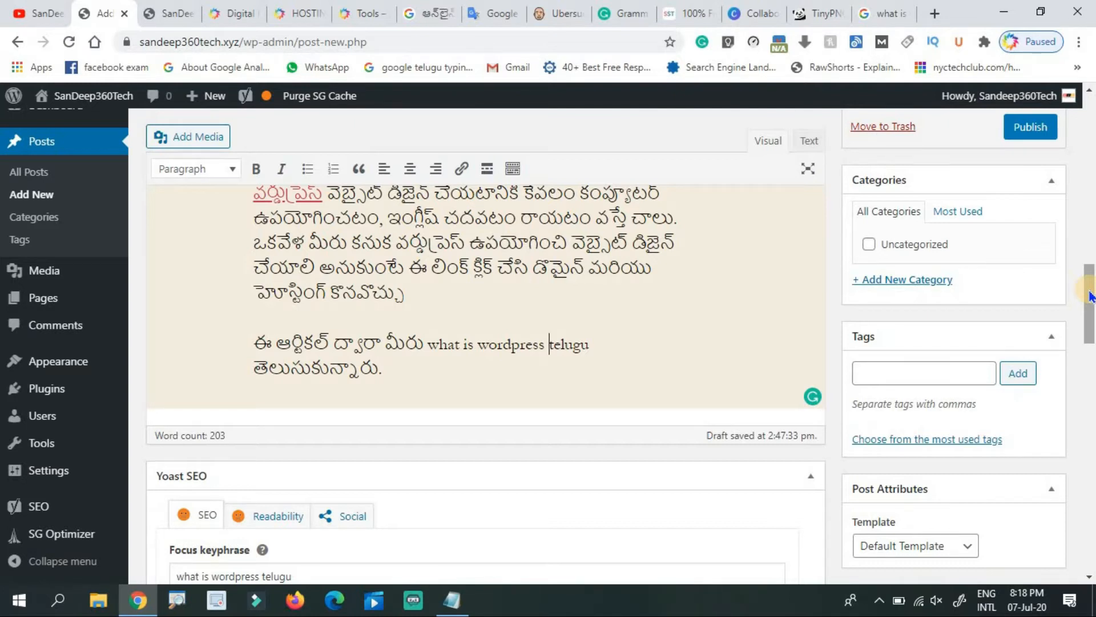
Set the meta description to "what is wordpress telugu, Information in telugu, you can get clear details in telugu, Wordpress is a free platform to design stunning website.".
{"action": "left_click_drag", "start_coordinate": [1090, 296], "coordinate": [1091, 498]}
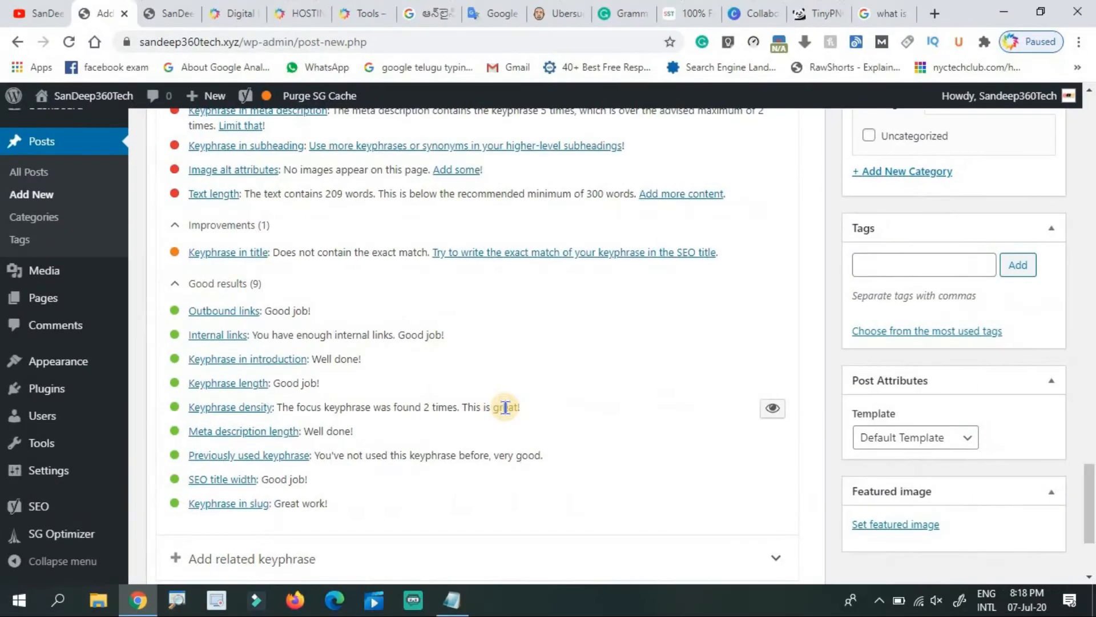
{"action": "left_click_drag", "start_coordinate": [1090, 481], "coordinate": [1089, 443]}
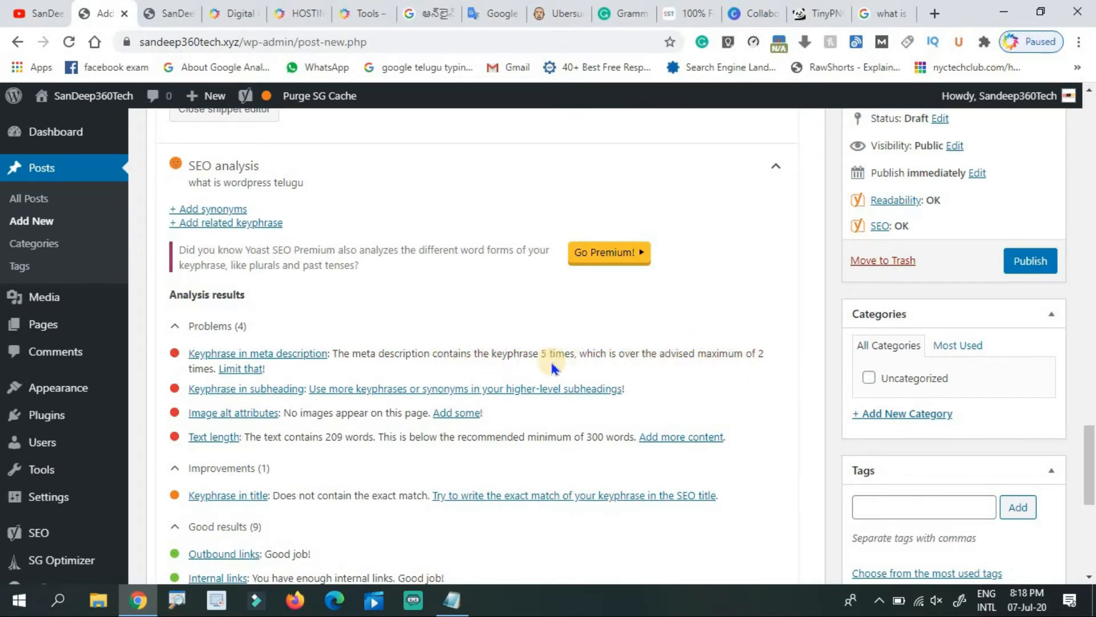
{"action": "left_click_drag", "start_coordinate": [1088, 476], "coordinate": [1081, 410]}
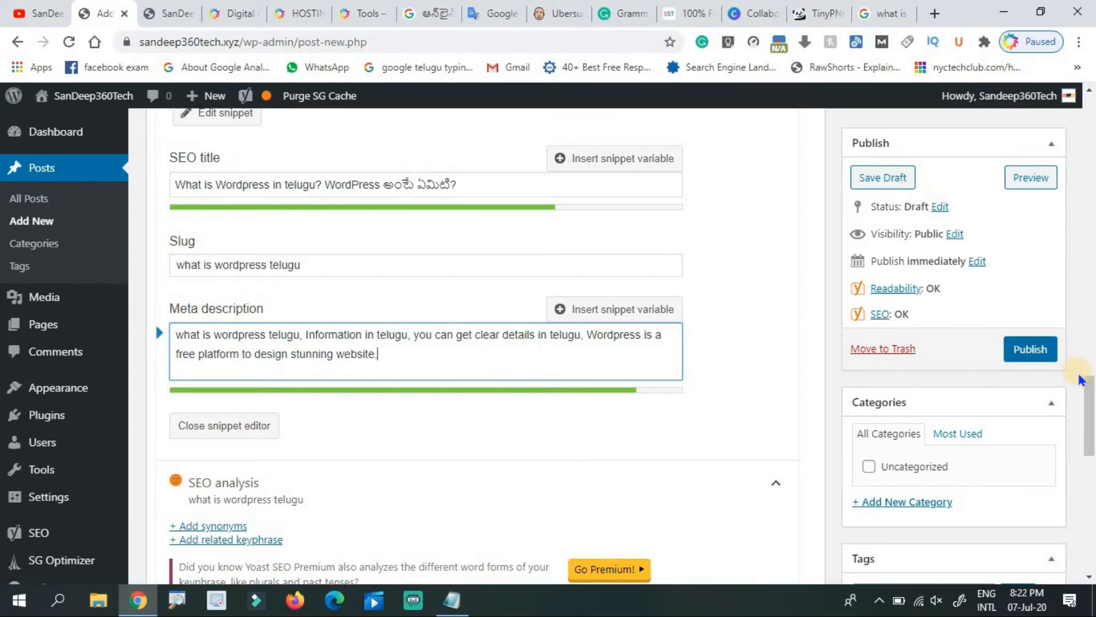
Review the problems, improvements and good results in the post's Yoast SEO analysis.
{"action": "left_click_drag", "start_coordinate": [1089, 416], "coordinate": [1090, 503]}
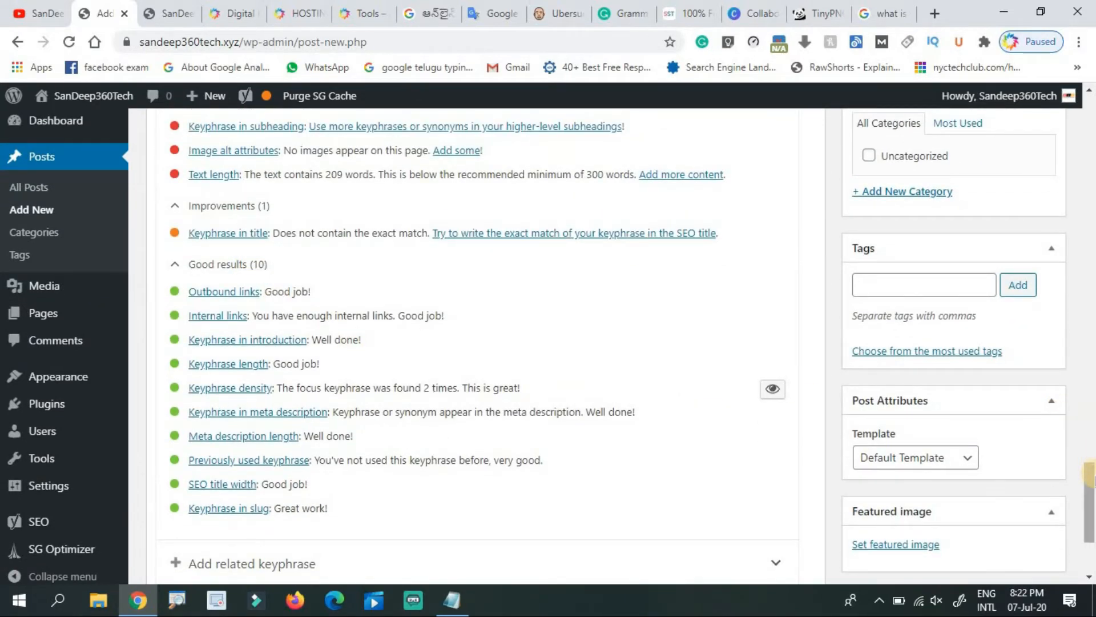
{"action": "left_click_drag", "start_coordinate": [1089, 473], "coordinate": [1087, 438]}
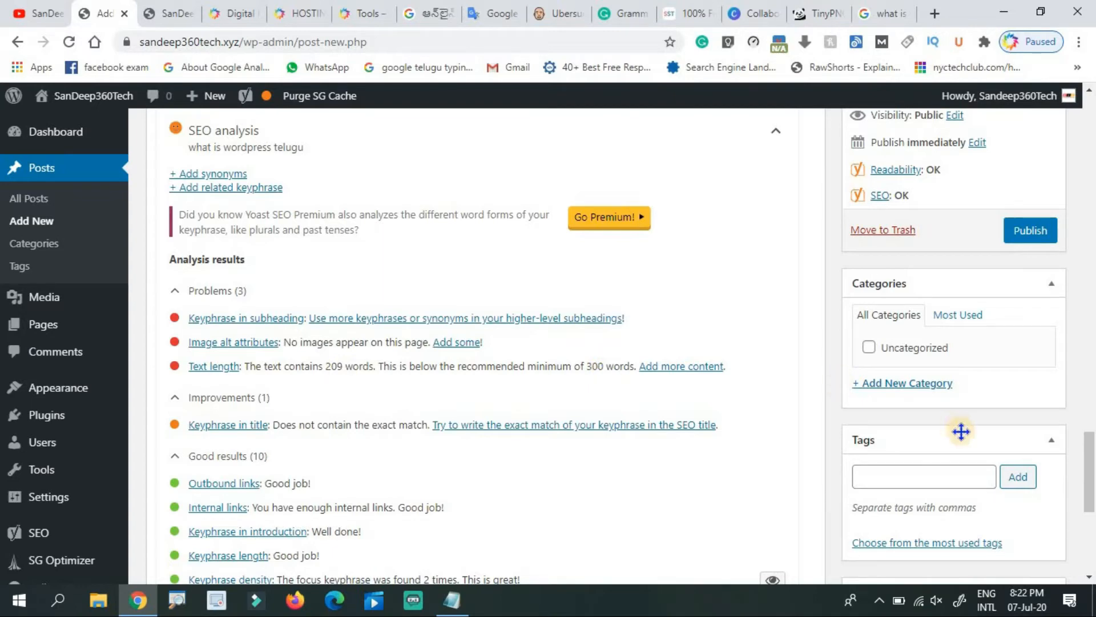
{"action": "mouse_move", "coordinate": [1090, 465]}
{"action": "left_mouse_down"}
{"action": "mouse_move", "coordinate": [1090, 411]}
{"action": "mouse_move", "coordinate": [1091, 472]}
{"action": "left_mouse_up"}
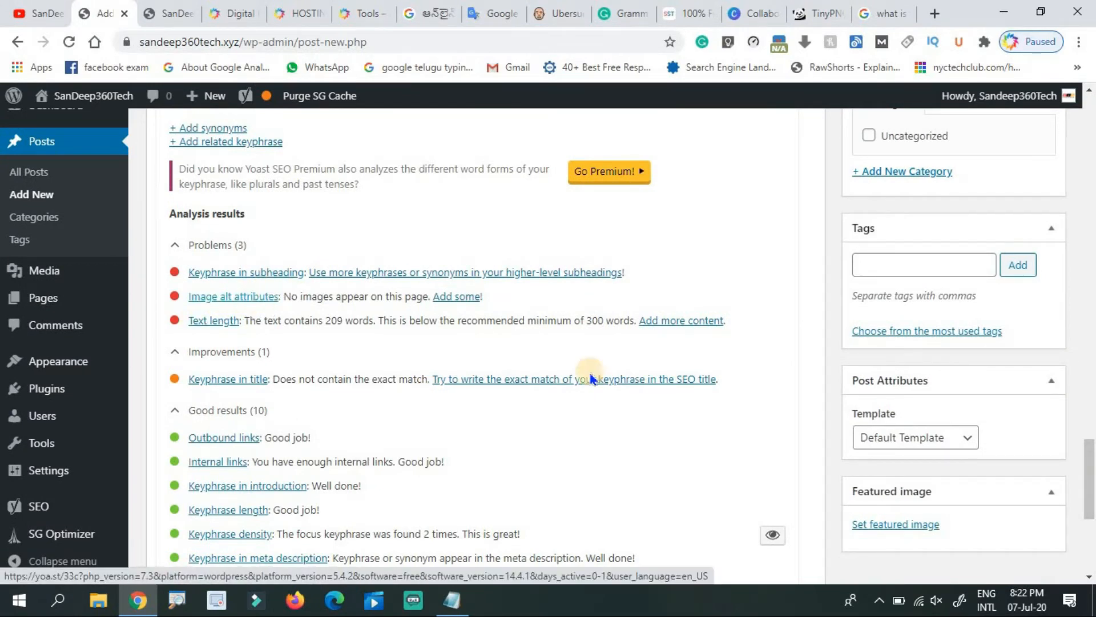
{"action": "left_click_drag", "start_coordinate": [1089, 466], "coordinate": [1091, 507]}
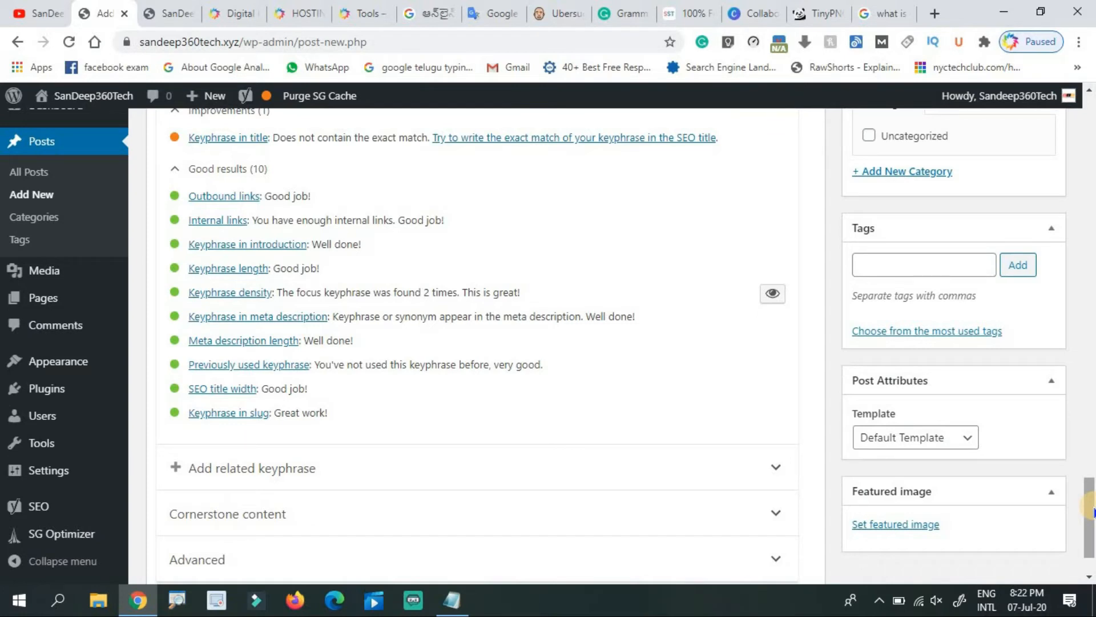
Look up the Canva entry among the tools listed on the Digital Khammam website.
{"action": "left_click", "coordinate": [748, 13]}
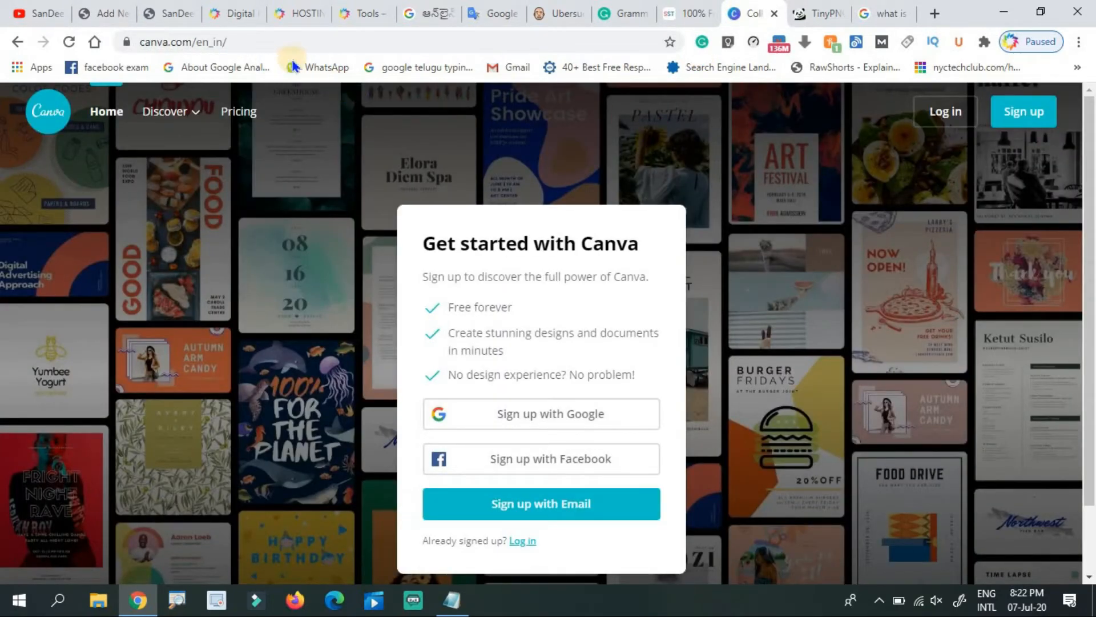
{"action": "left_click", "coordinate": [361, 13]}
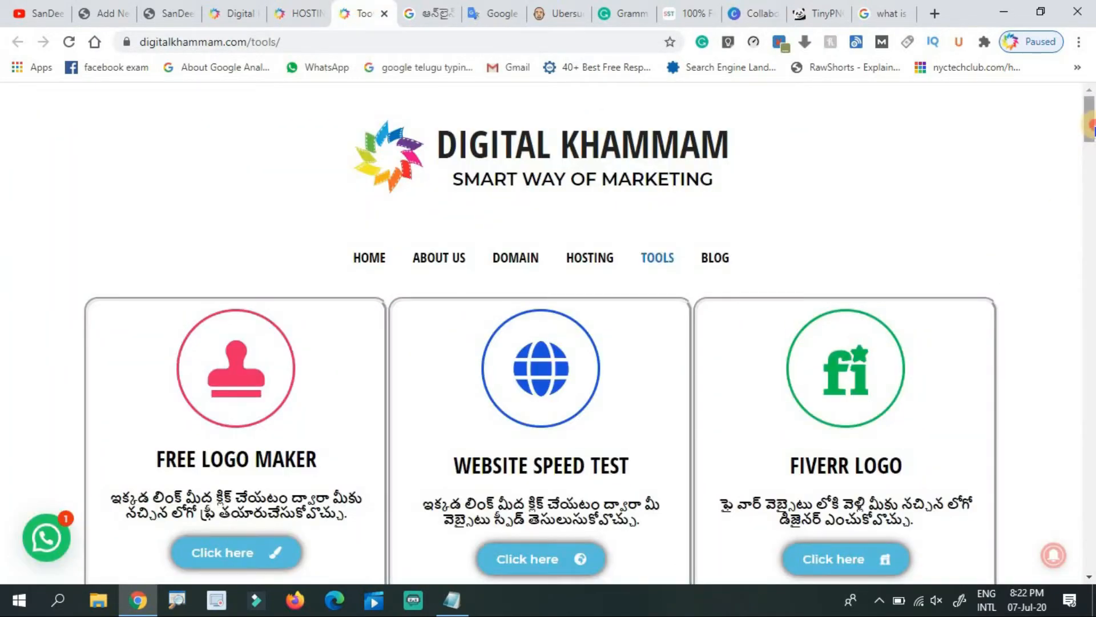
{"action": "left_click_drag", "start_coordinate": [1091, 133], "coordinate": [1091, 214]}
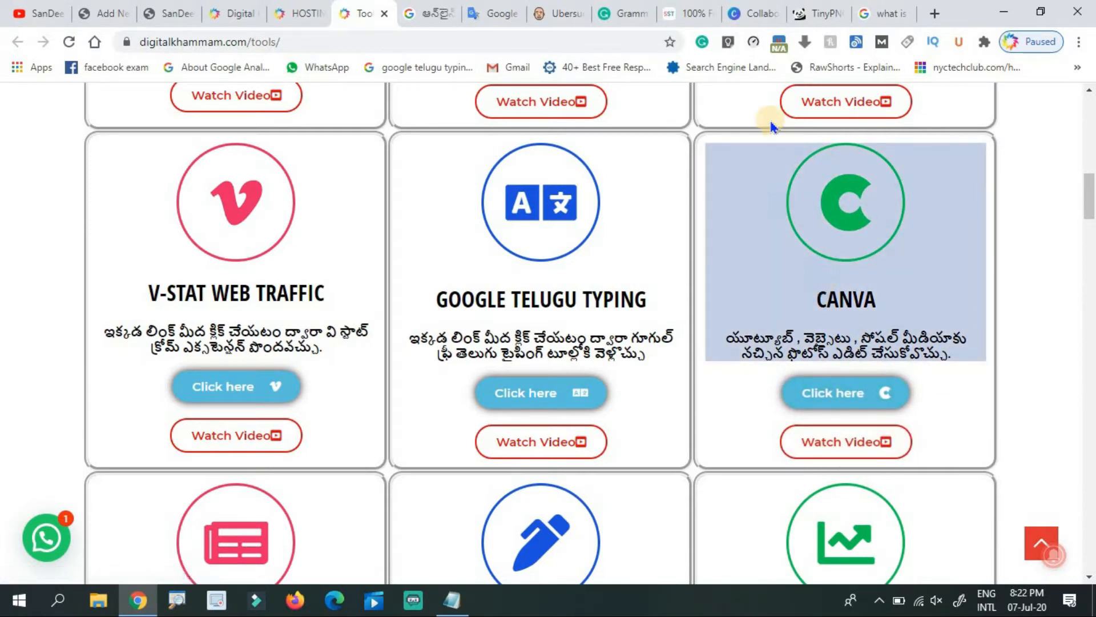
Switch to the Canva site and log in with the saved account e-mail and password.
{"action": "left_click", "coordinate": [748, 8]}
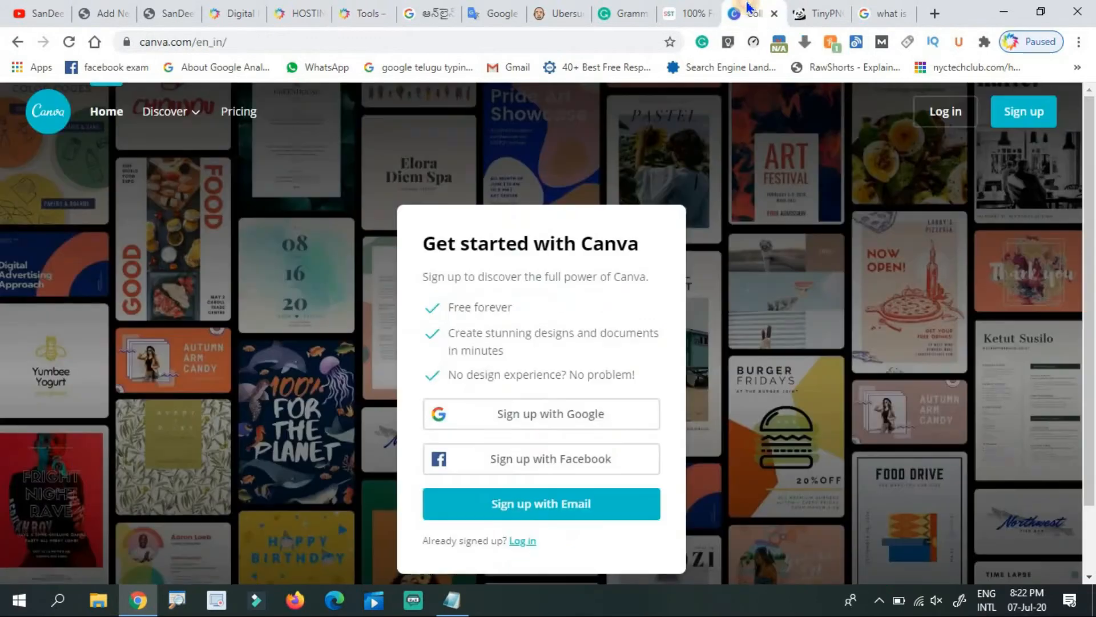
{"action": "left_click", "coordinate": [928, 117]}
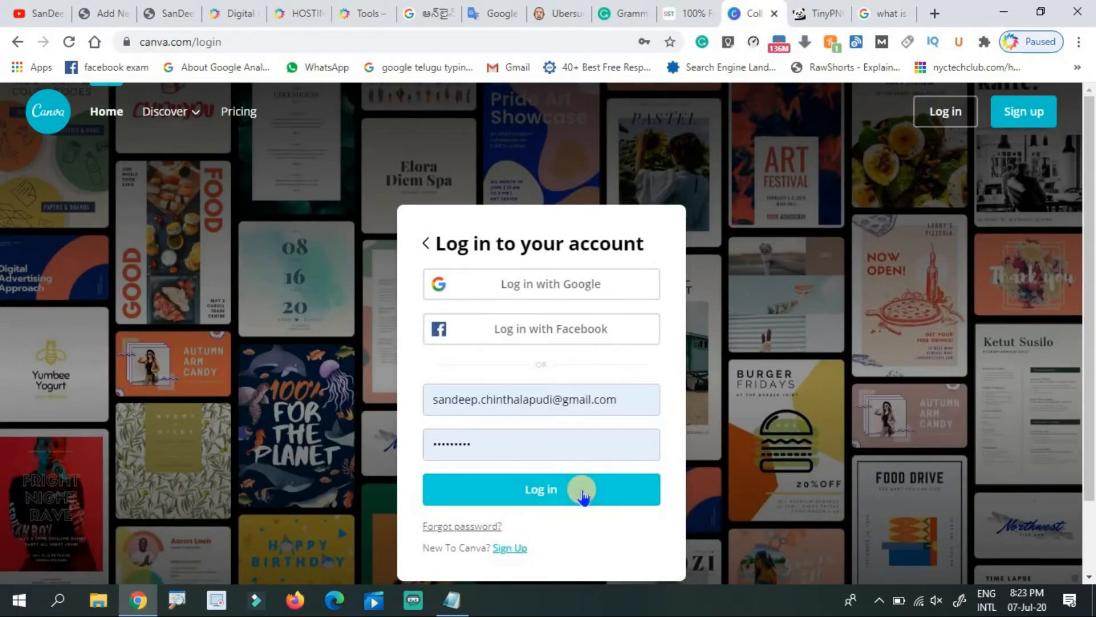
{"action": "left_click", "coordinate": [581, 490]}
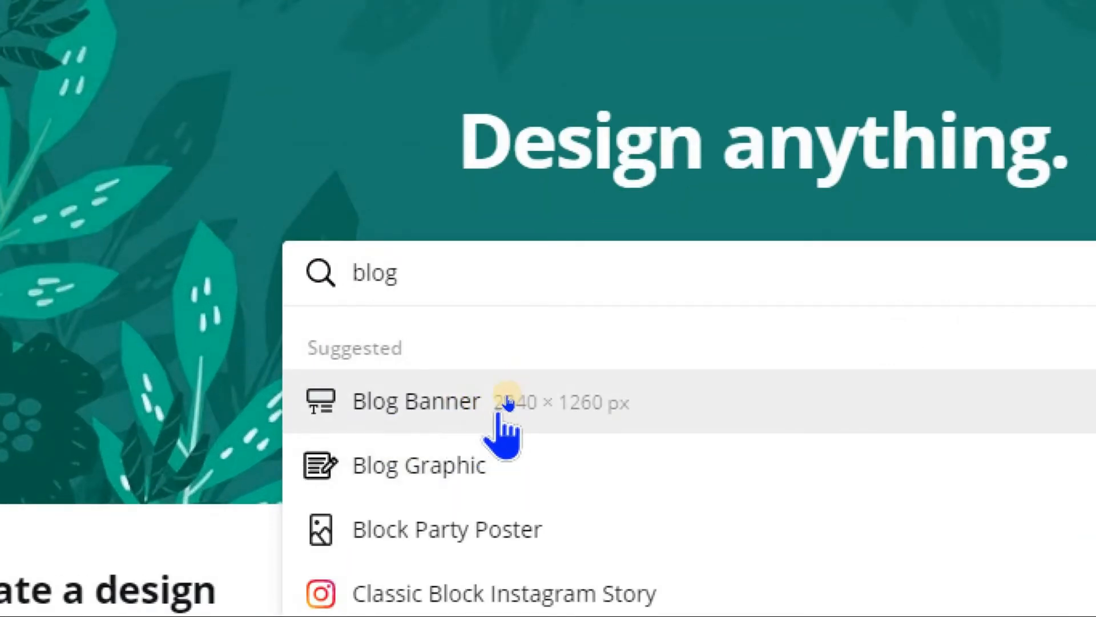
Choose the Blog Banner design type for the search "blog" and open the template with the blue and purple keyboard photo.
{"action": "left_click", "coordinate": [507, 401]}
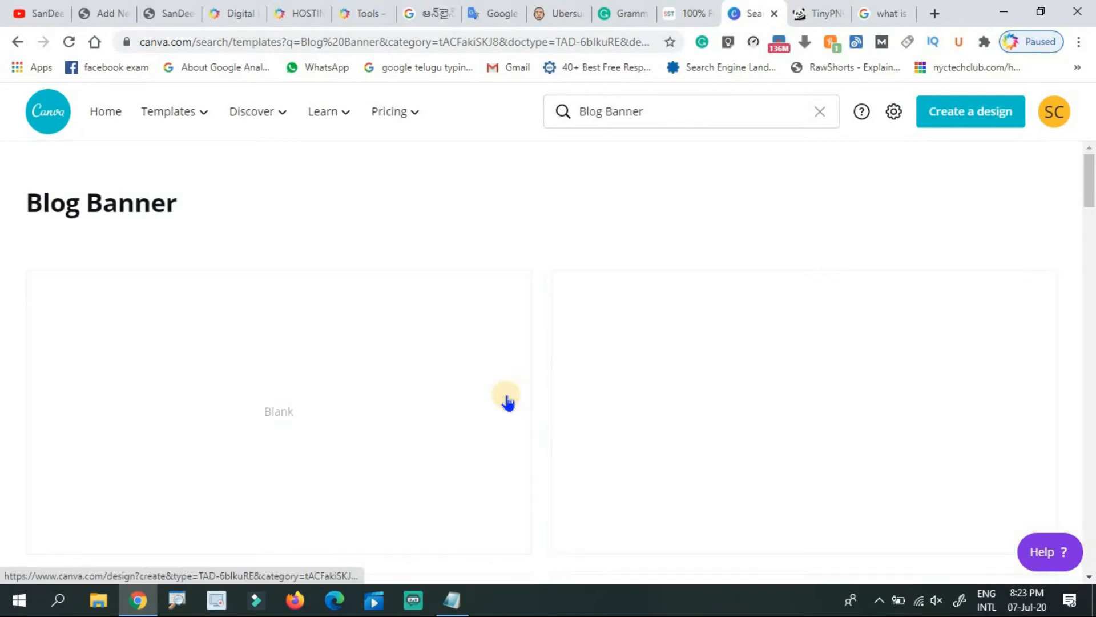
{"action": "left_click_drag", "start_coordinate": [1088, 171], "coordinate": [1091, 283]}
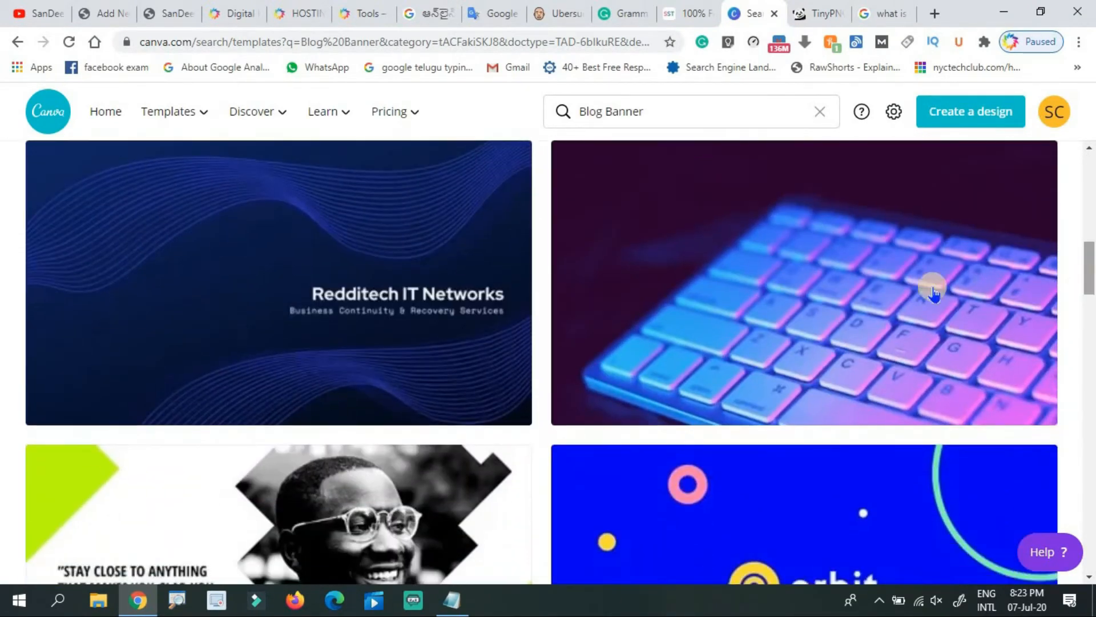
{"action": "left_click", "coordinate": [842, 324]}
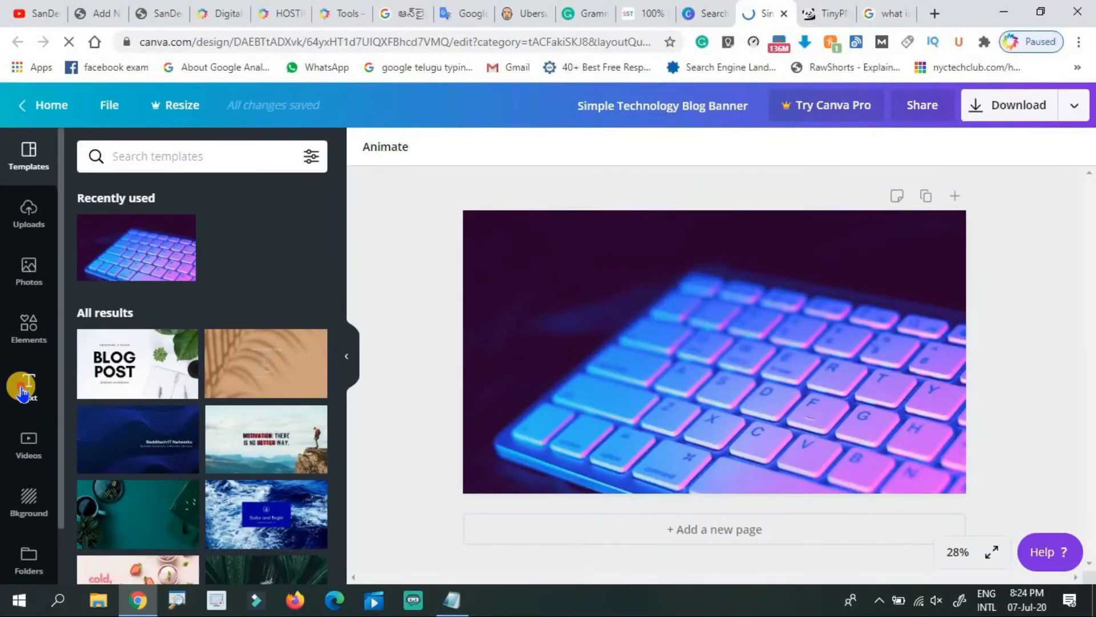
Add the "Spirit Night" text combination to the banner and enlarge it over the keyboard photo.
{"action": "left_click", "coordinate": [24, 388]}
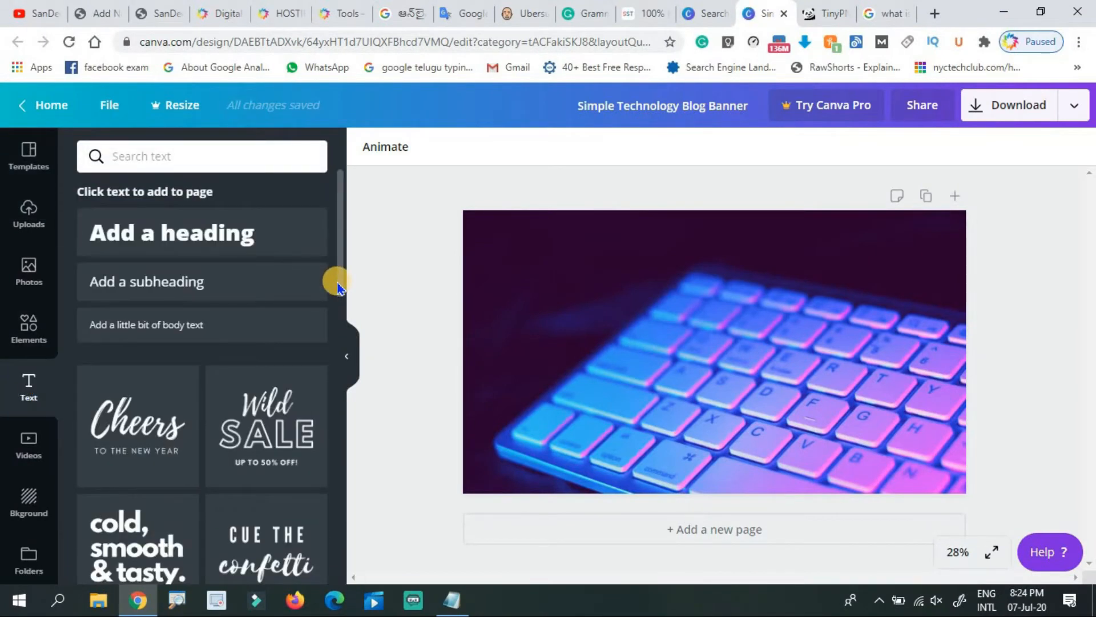
{"action": "left_click_drag", "start_coordinate": [340, 286], "coordinate": [340, 472]}
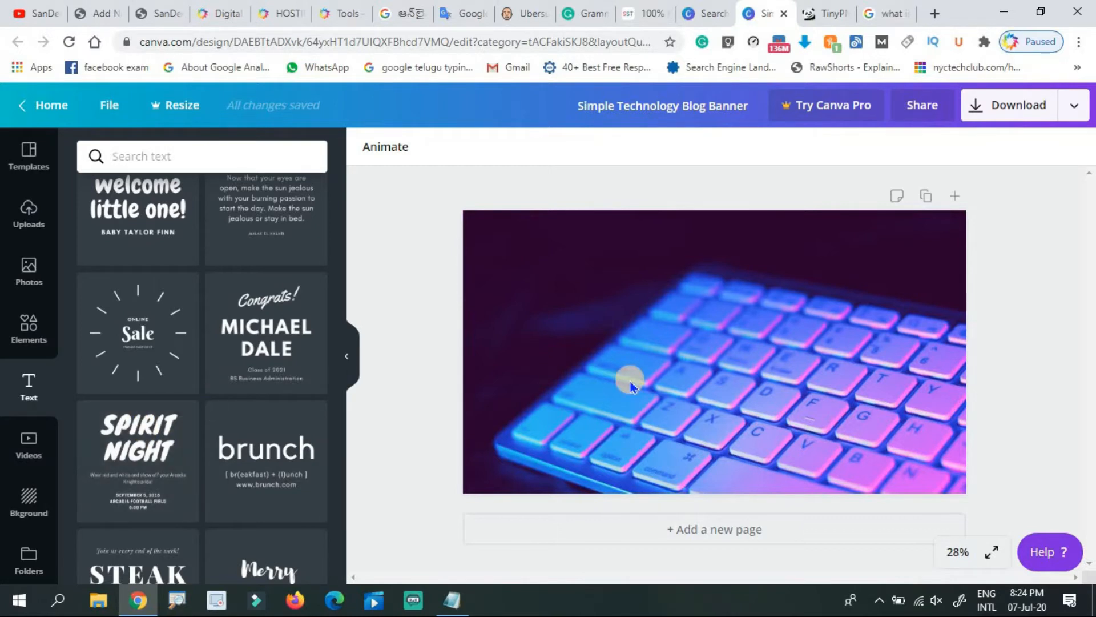
{"action": "left_click", "coordinate": [128, 469]}
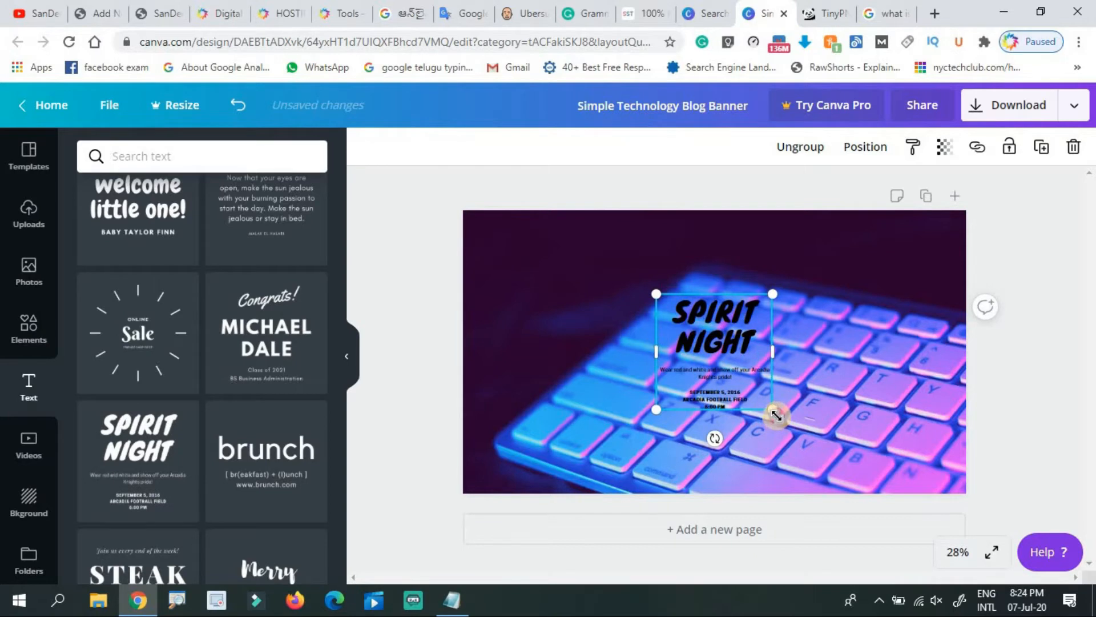
{"action": "left_click_drag", "start_coordinate": [775, 415], "coordinate": [827, 440]}
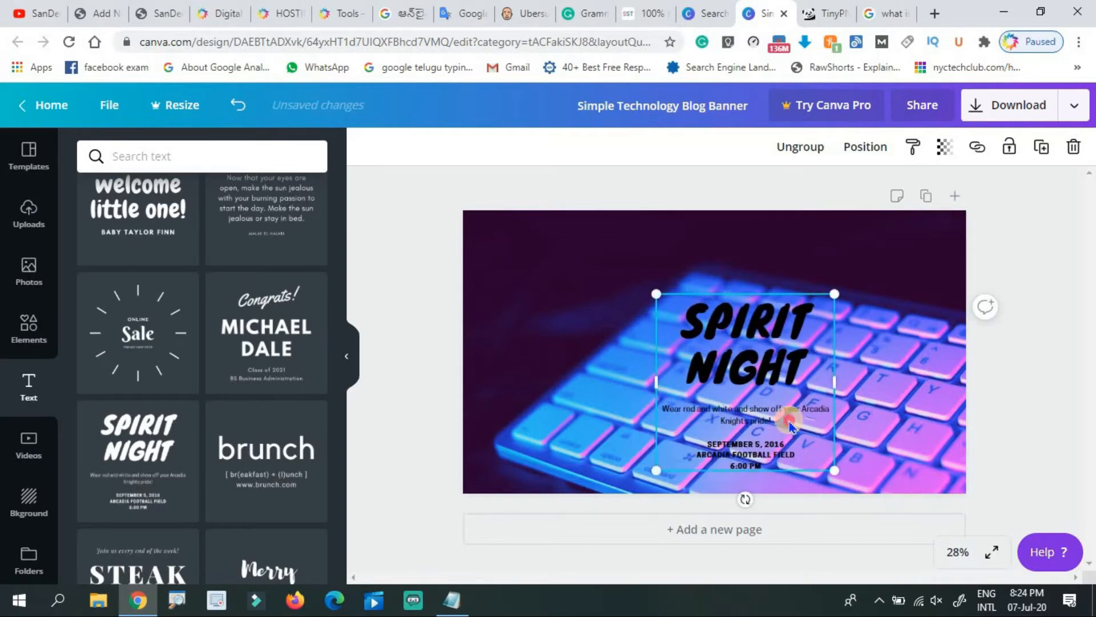
Delete the placeholder description sentence beneath the "SPIRIT NIGHT" heading.
{"action": "left_click", "coordinate": [790, 423]}
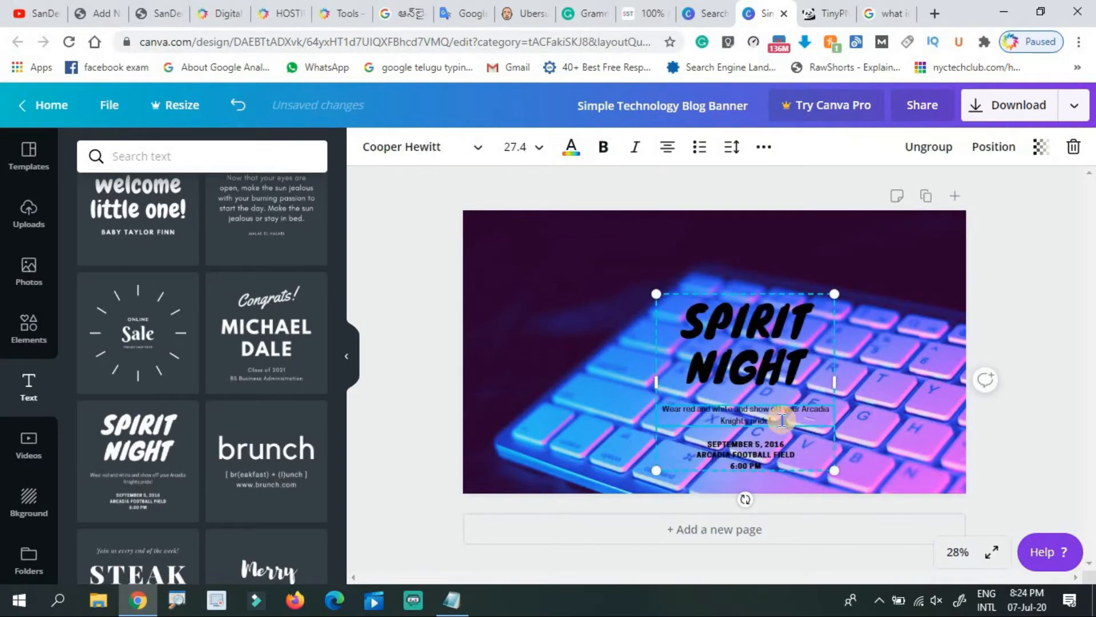
{"action": "key", "text": "BackSpace"}
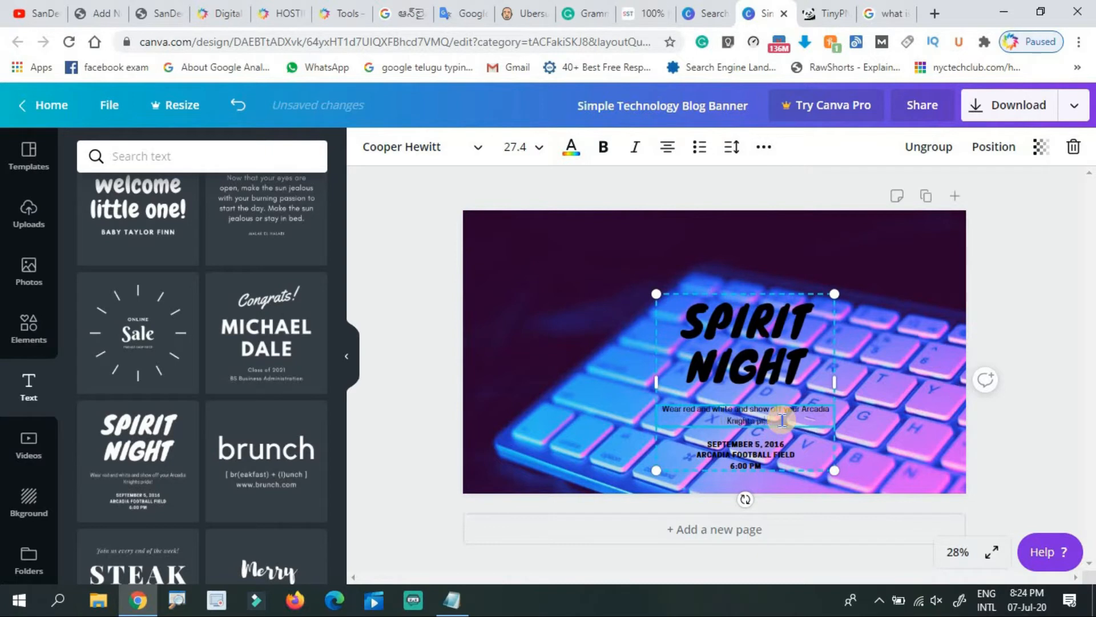
{"action": "key", "text": "BackSpace"}
{"action": "key", "text": "BackSpace"}
{"action": "key", "text": "BackSpace"}
{"action": "key", "text": "BackSpace"}
{"action": "key", "text": "BackSpace"}
{"action": "key", "text": "BackSpace"}
{"action": "key", "text": "BackSpace"}
{"action": "key", "text": "BackSpace"}
{"action": "key", "text": "BackSpace"}
{"action": "key", "text": "BackSpace"}
{"action": "key", "text": "BackSpace"}
{"action": "key", "text": "BackSpace"}
{"action": "key", "text": "BackSpace"}
{"action": "key", "text": "BackSpace"}
{"action": "key", "text": "BackSpace"}
{"action": "key", "text": "BackSpace"}
{"action": "key", "text": "BackSpace"}
{"action": "key", "text": "BackSpace"}
{"action": "key", "text": "BackSpace"}
{"action": "key", "text": "BackSpace"}
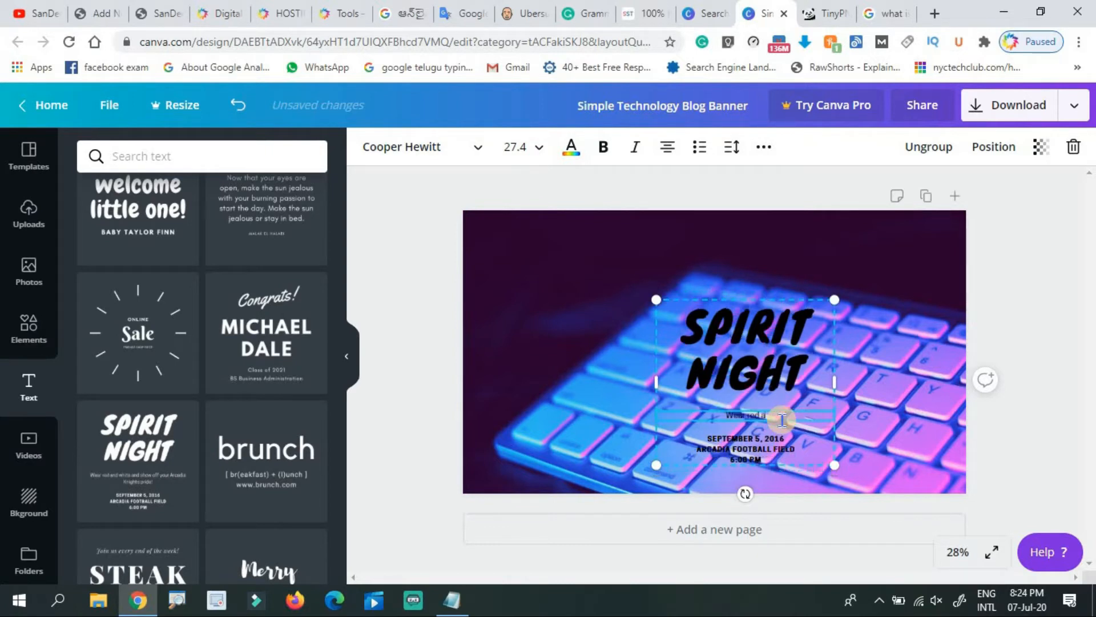
Clear the placeholder date, venue and time lines at the bottom of the text group.
{"action": "left_click", "coordinate": [786, 460]}
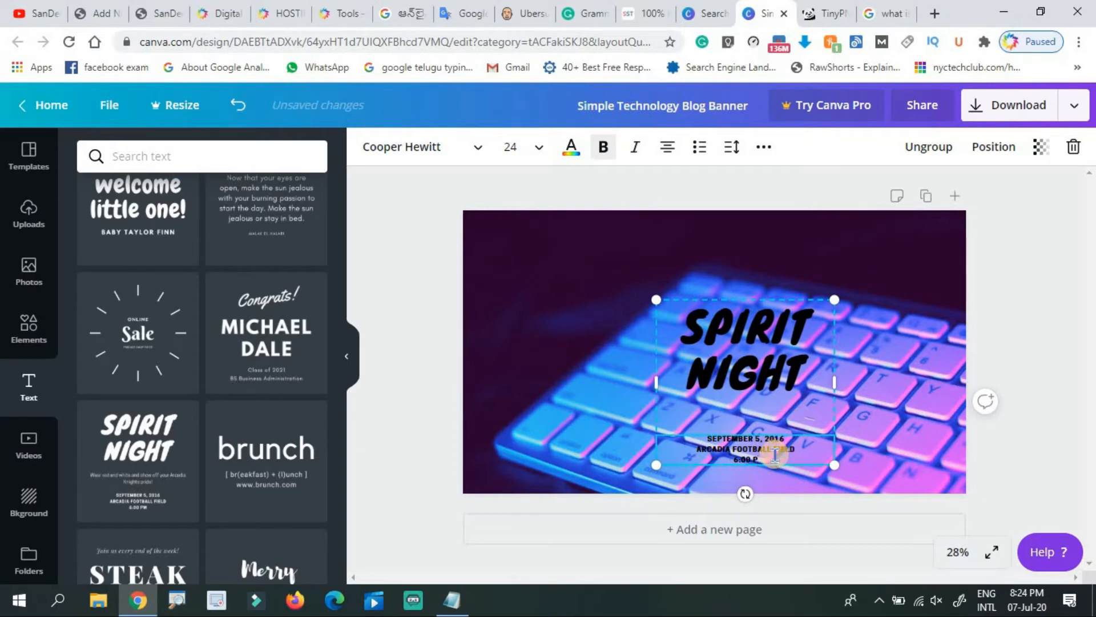
{"action": "key", "text": "BackSpace"}
{"action": "key", "text": "BackSpace"}
{"action": "key", "text": "BackSpace"}
{"action": "key", "text": "BackSpace"}
{"action": "key", "text": "BackSpace"}
{"action": "key", "text": "BackSpace"}
{"action": "key", "text": "BackSpace"}
{"action": "key", "text": "BackSpace"}
{"action": "key", "text": "BackSpace"}
{"action": "key", "text": "BackSpace"}
{"action": "key", "text": "BackSpace"}
{"action": "key", "text": "BackSpace"}
{"action": "key", "text": "BackSpace"}
{"action": "key", "text": "BackSpace"}
{"action": "key", "text": "BackSpace"}
{"action": "key", "text": "BackSpace"}
{"action": "key", "text": "BackSpace"}
{"action": "key", "text": "BackSpace"}
{"action": "key", "text": "BackSpace"}
{"action": "key", "text": "BackSpace"}
{"action": "key", "text": "BackSpace"}
{"action": "key", "text": "BackSpace"}
{"action": "key", "text": "BackSpace"}
{"action": "key", "text": "BackSpace"}
{"action": "key", "text": "BackSpace"}
{"action": "key", "text": "BackSpace"}
{"action": "key", "text": "BackSpace"}
{"action": "key", "text": "BackSpace"}
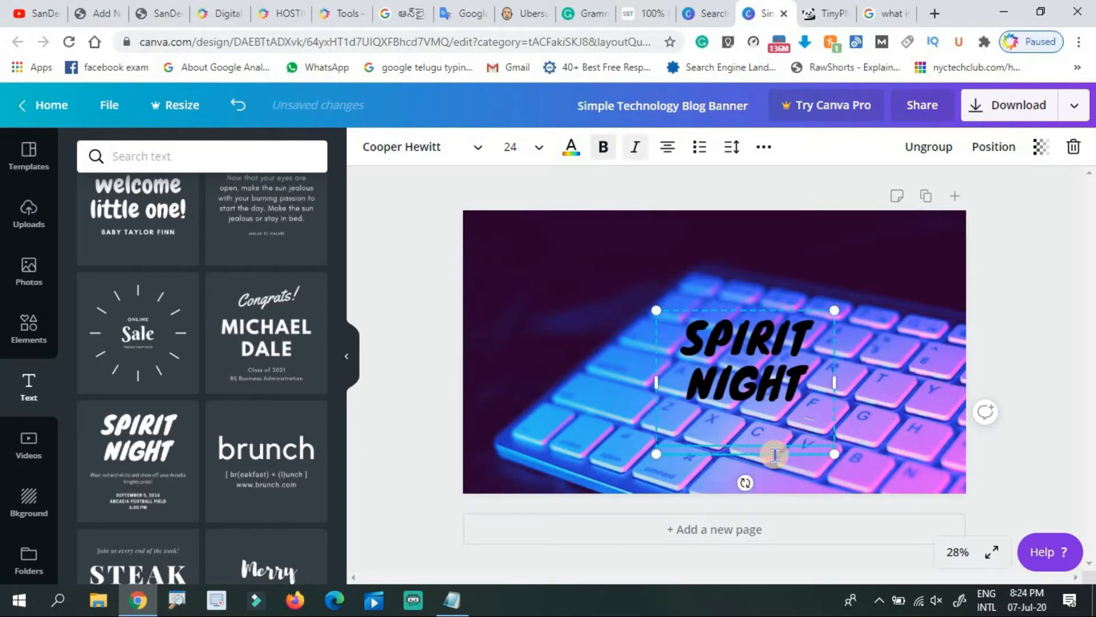
Replace the "SPIRIT NIGHT" heading with the text "WORDPRESS IN TELUGU".
{"action": "left_click", "coordinate": [785, 392]}
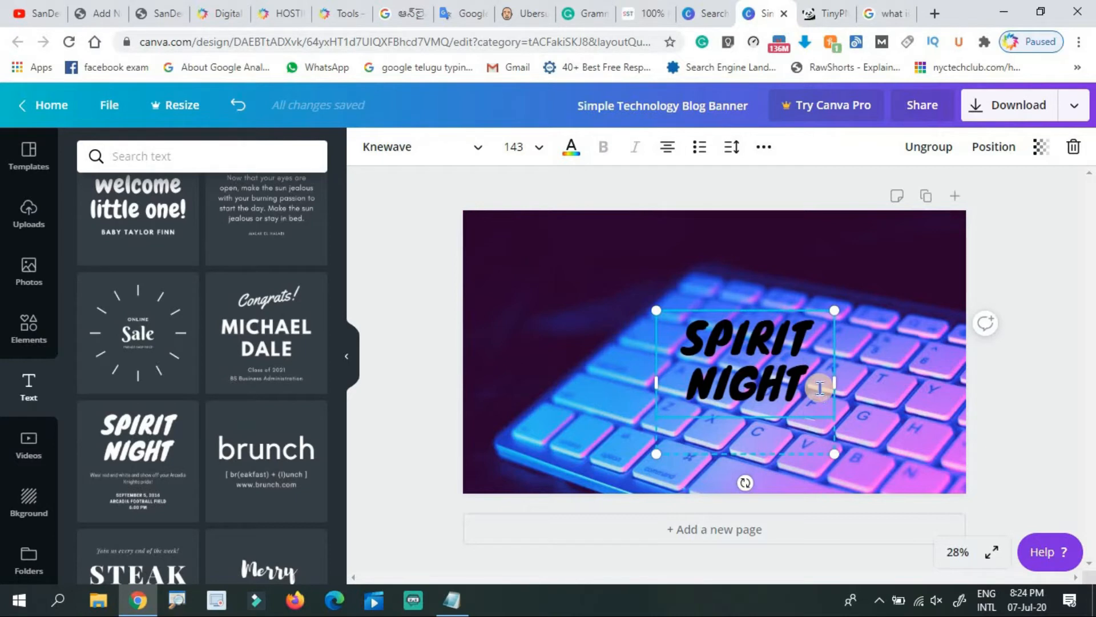
{"action": "key", "text": "BackSpace"}
{"action": "key", "text": "BackSpace"}
{"action": "key", "text": "BackSpace"}
{"action": "key", "text": "BackSpace"}
{"action": "key", "text": "BackSpace"}
{"action": "key", "text": "BackSpace"}
{"action": "key", "text": "BackSpace"}
{"action": "key", "text": "BackSpace"}
{"action": "key", "text": "BackSpace"}
{"action": "key", "text": "BackSpace"}
{"action": "key", "text": "BackSpace"}
{"action": "key", "text": "BackSpace"}
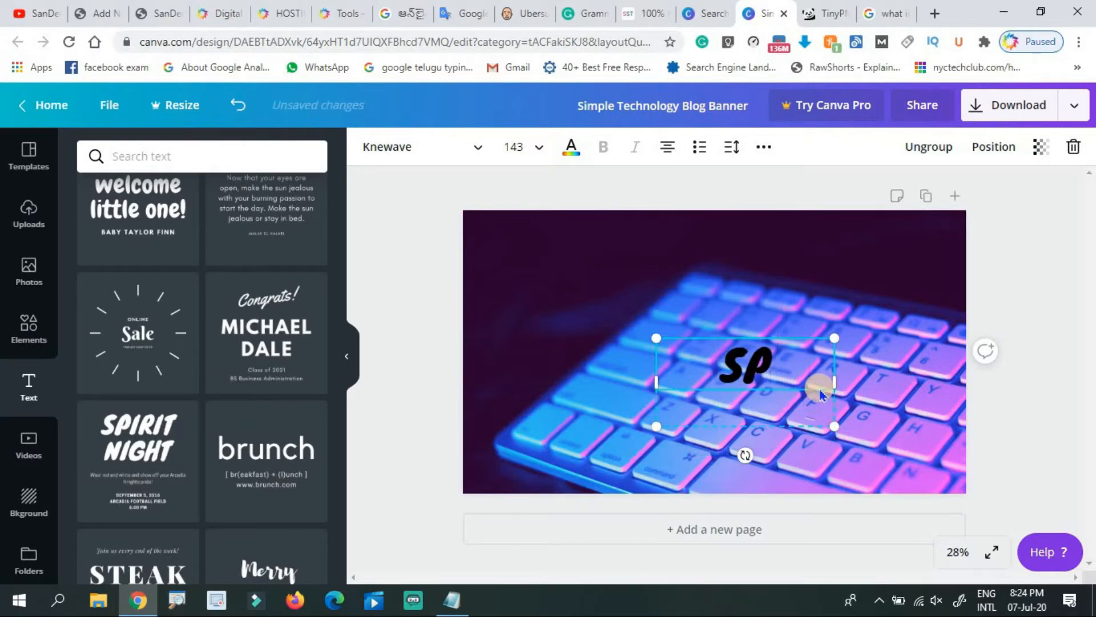
{"action": "type", "text": "WO"}
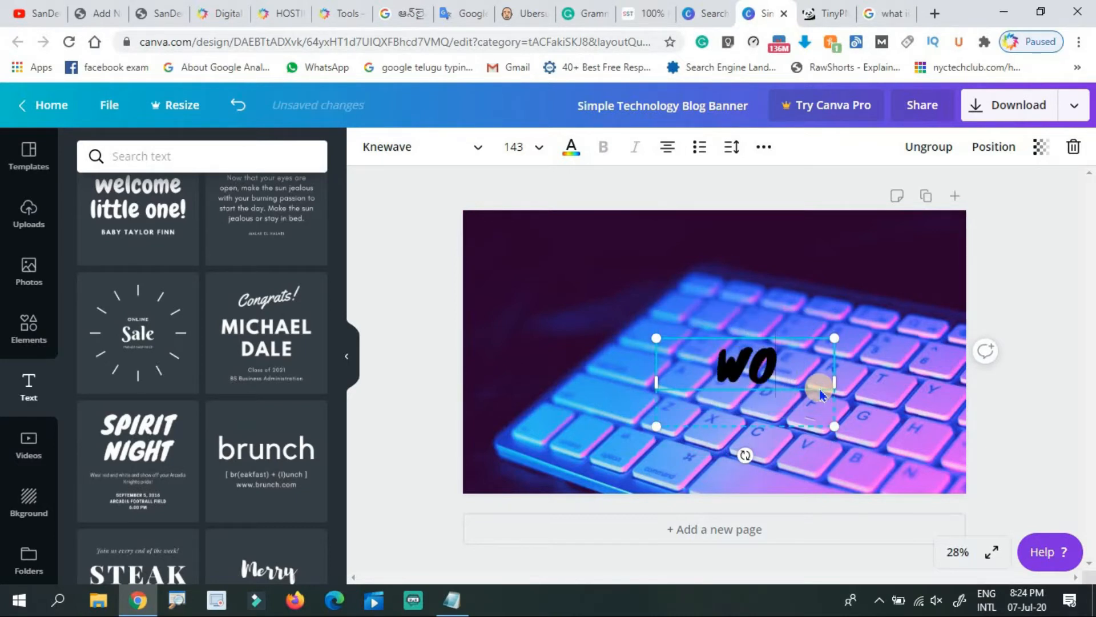
{"action": "type", "text": "RDPRESS"}
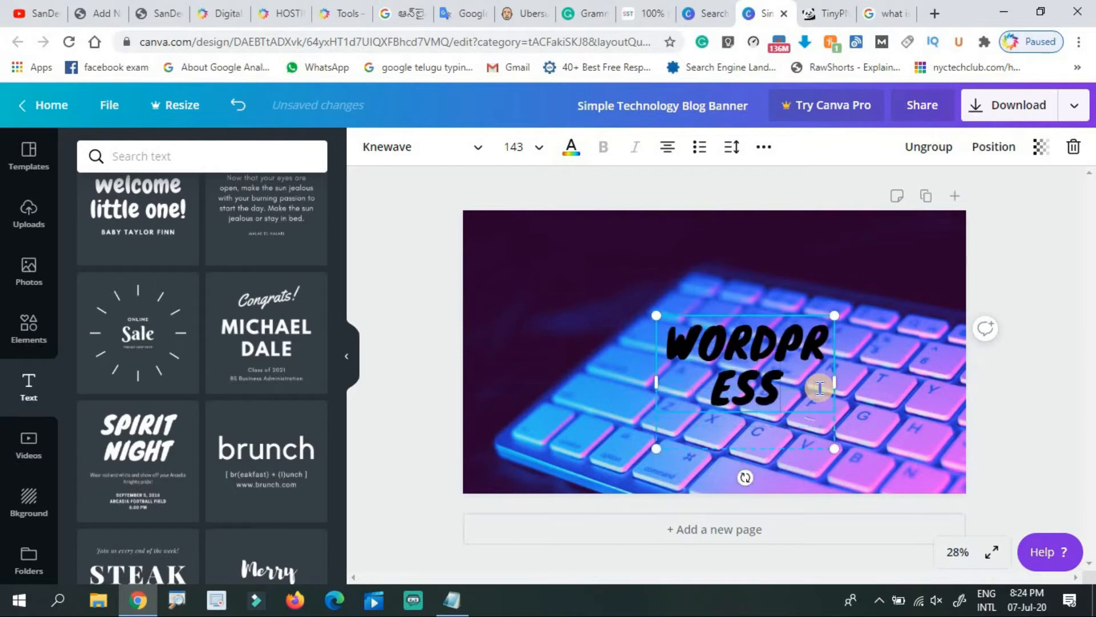
{"action": "type", "text": " IN "}
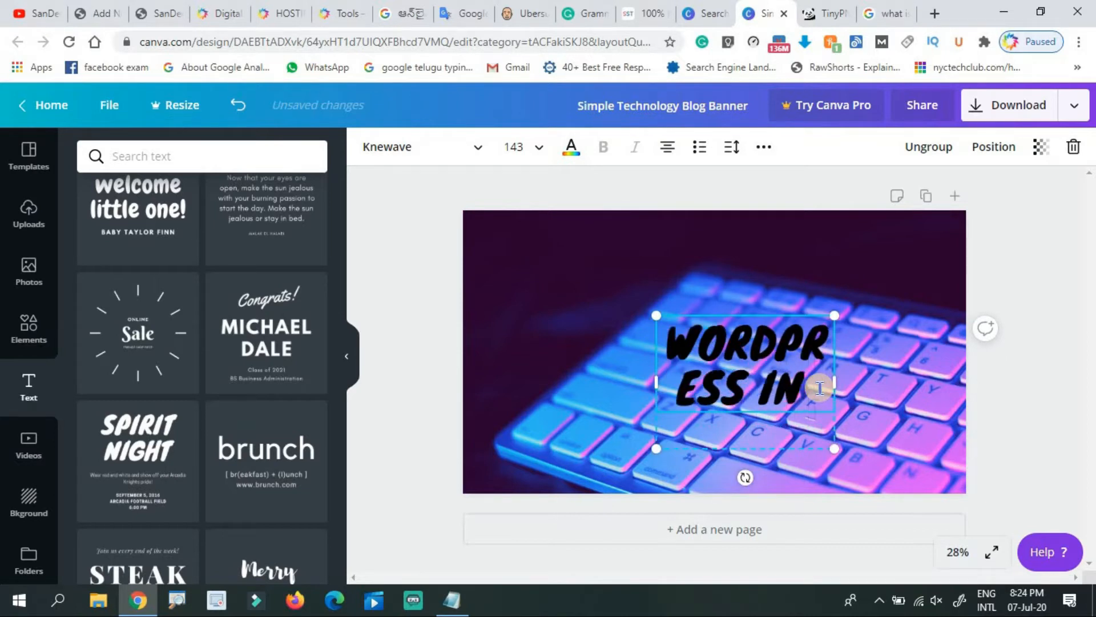
{"action": "type", "text": "TEL"}
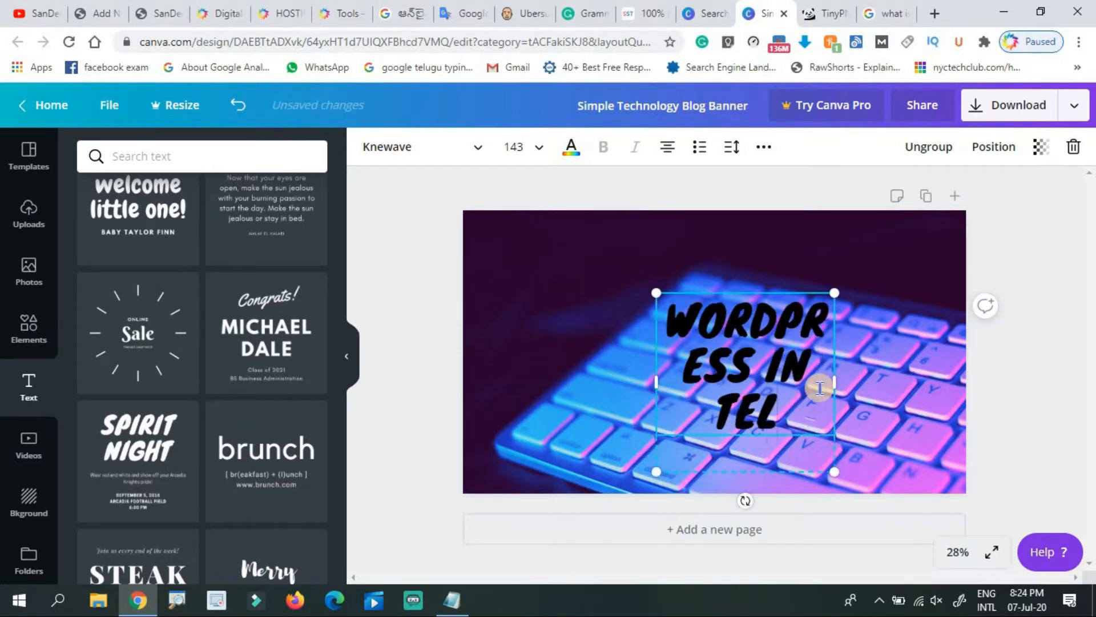
{"action": "type", "text": "UGU"}
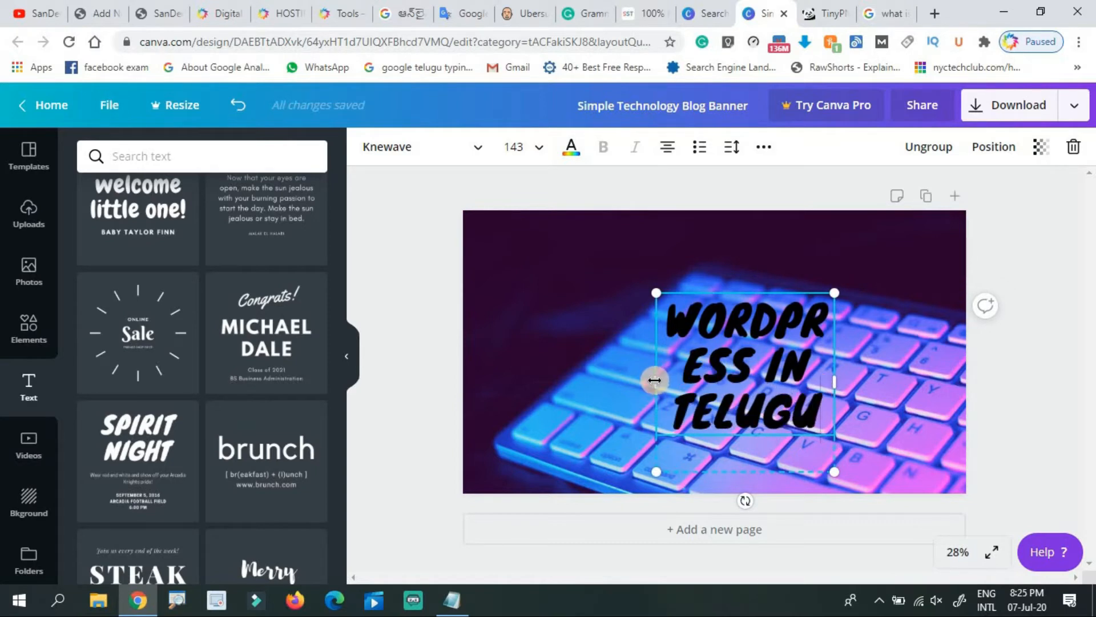
Widen the heading's text box on both sides so "WORDPRESS IN" fits one line, and move it up on the banner.
{"action": "left_click_drag", "start_coordinate": [655, 380], "coordinate": [490, 372]}
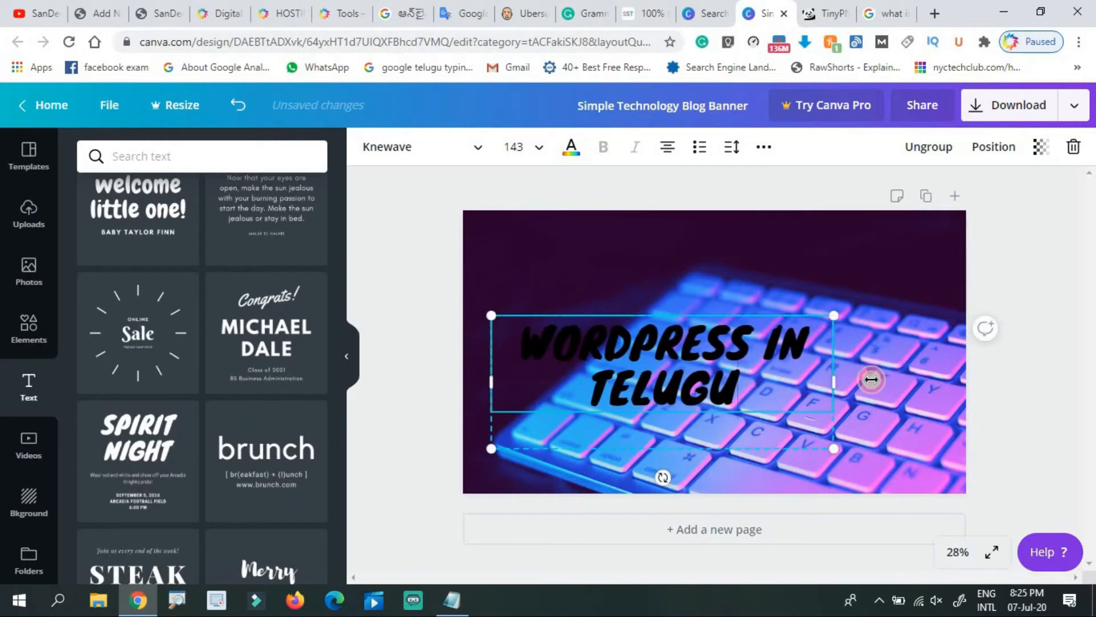
{"action": "left_click_drag", "start_coordinate": [871, 379], "coordinate": [921, 381]}
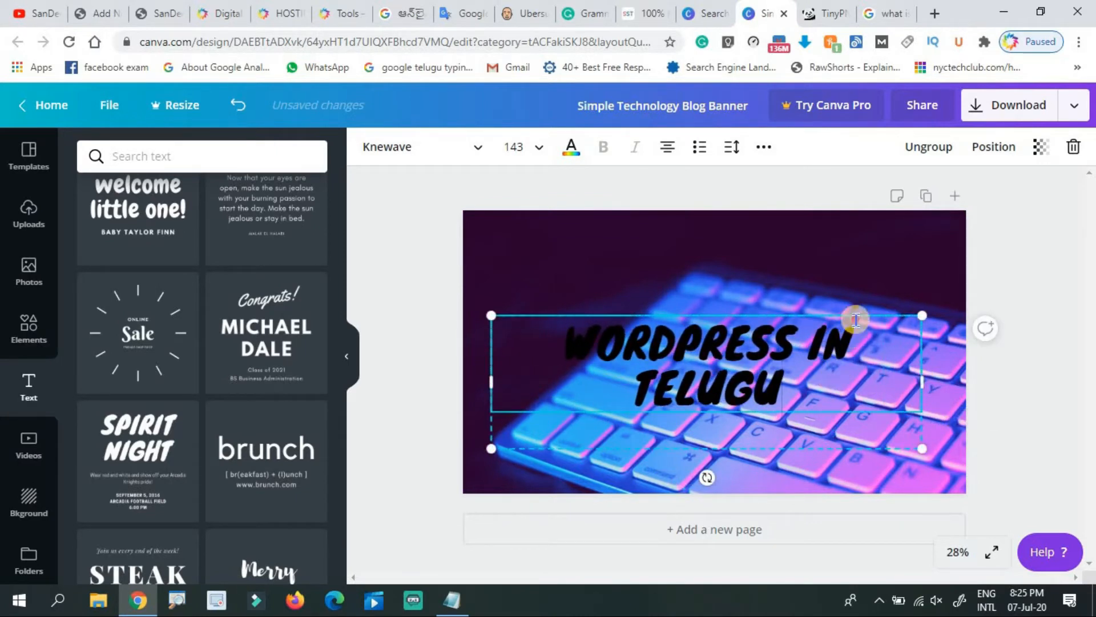
{"action": "left_click", "coordinate": [912, 310]}
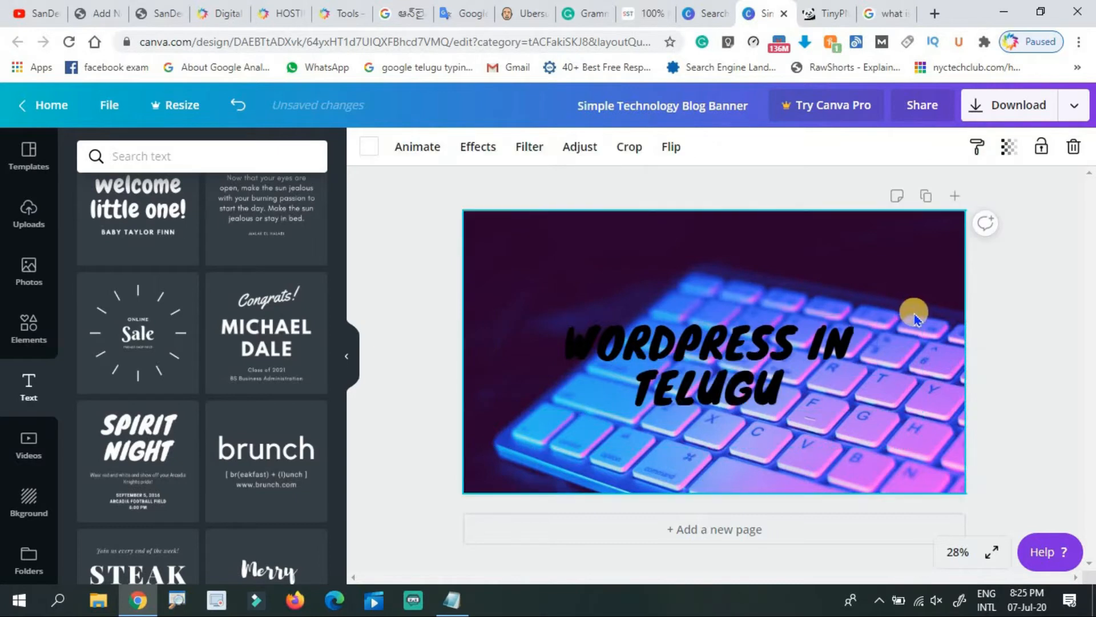
{"action": "left_click", "coordinate": [879, 345]}
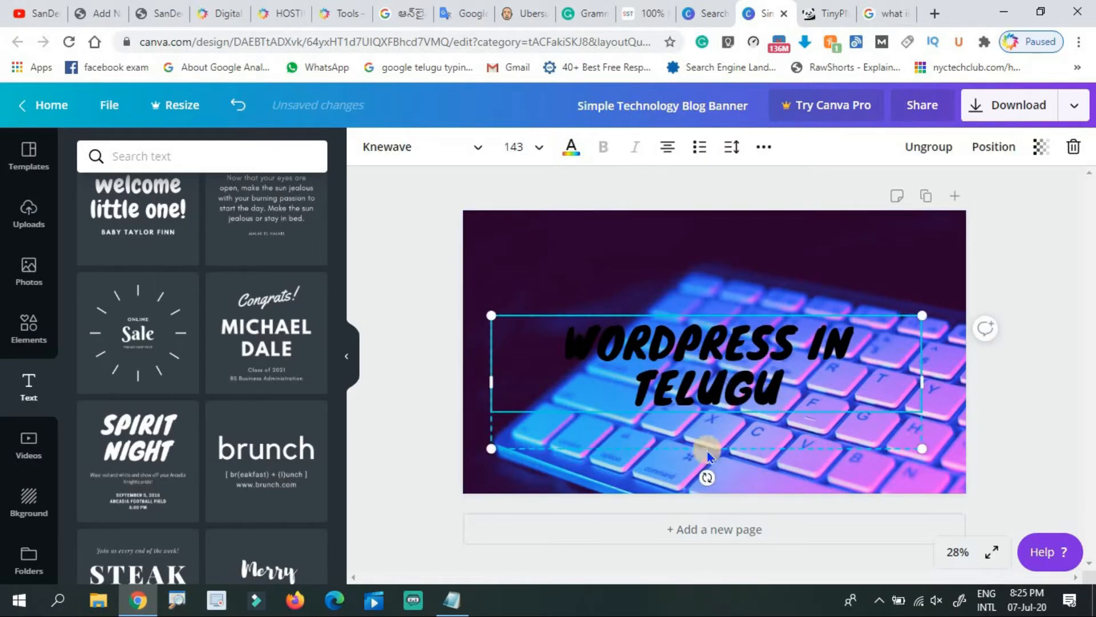
{"action": "left_click", "coordinate": [705, 338]}
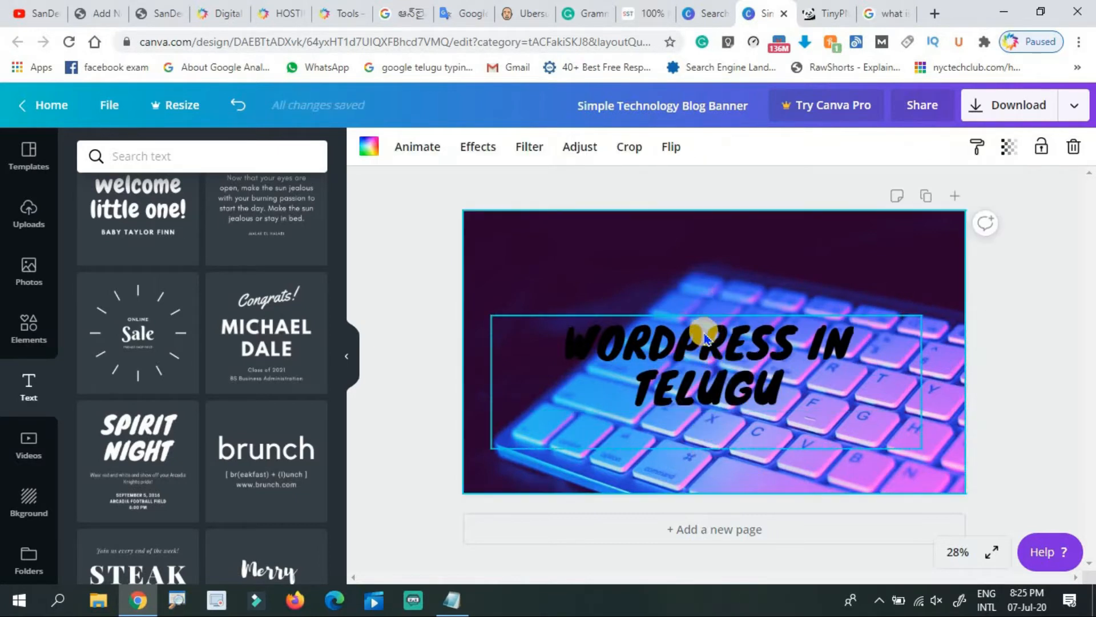
{"action": "left_click_drag", "start_coordinate": [706, 343], "coordinate": [713, 289]}
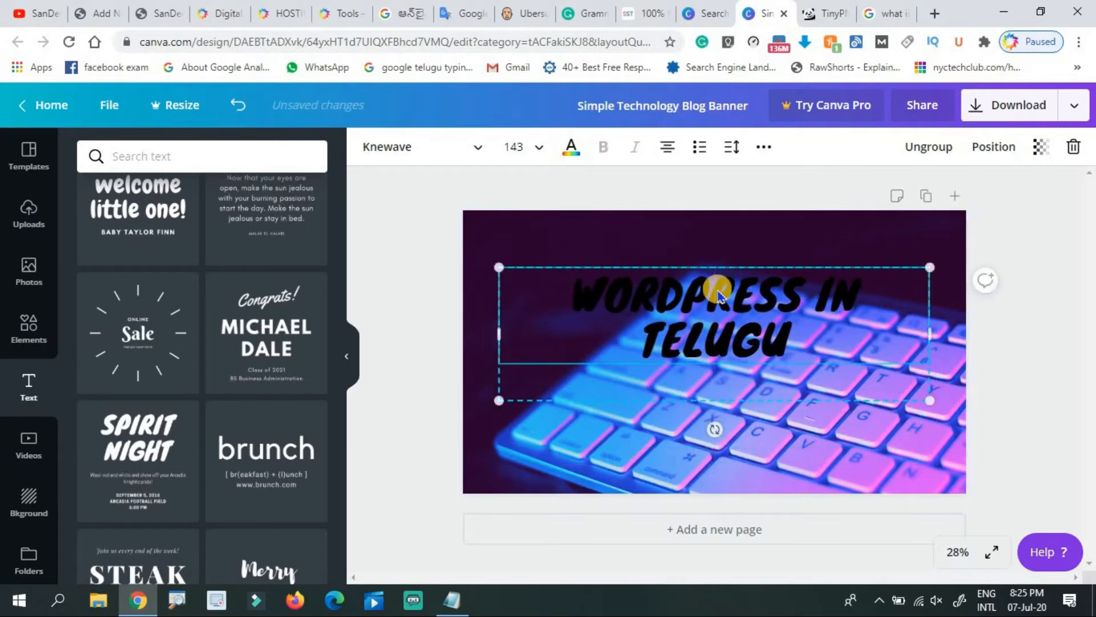
Color the "WORDPRESS IN TELUGU" heading white, enlarge it to a font size of about 165 and center it on the banner.
{"action": "left_click", "coordinate": [571, 150]}
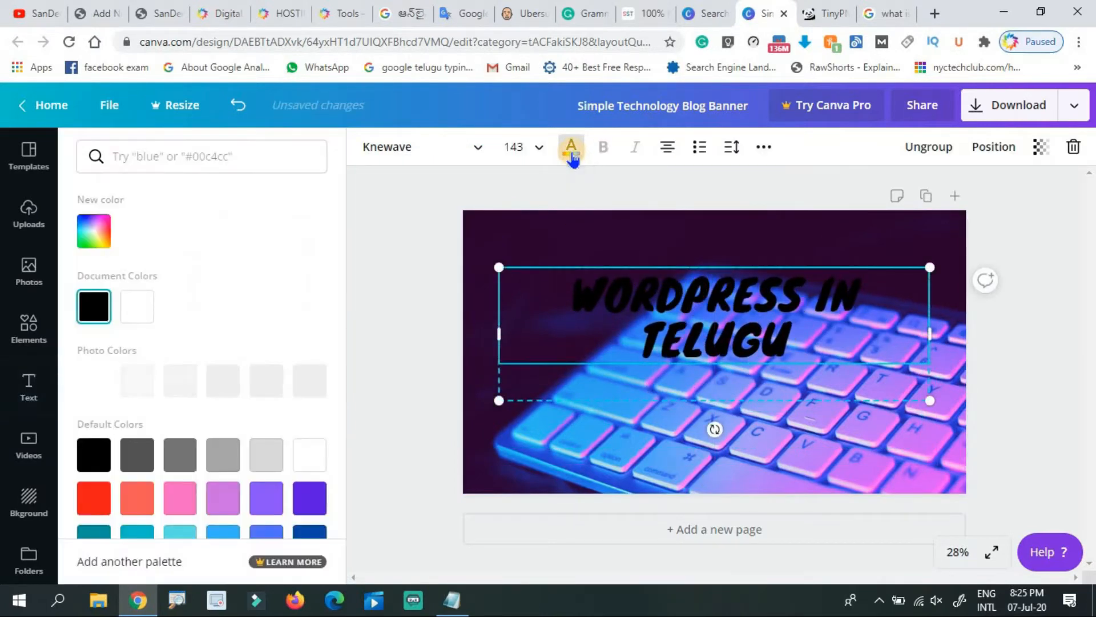
{"action": "left_click", "coordinate": [134, 308]}
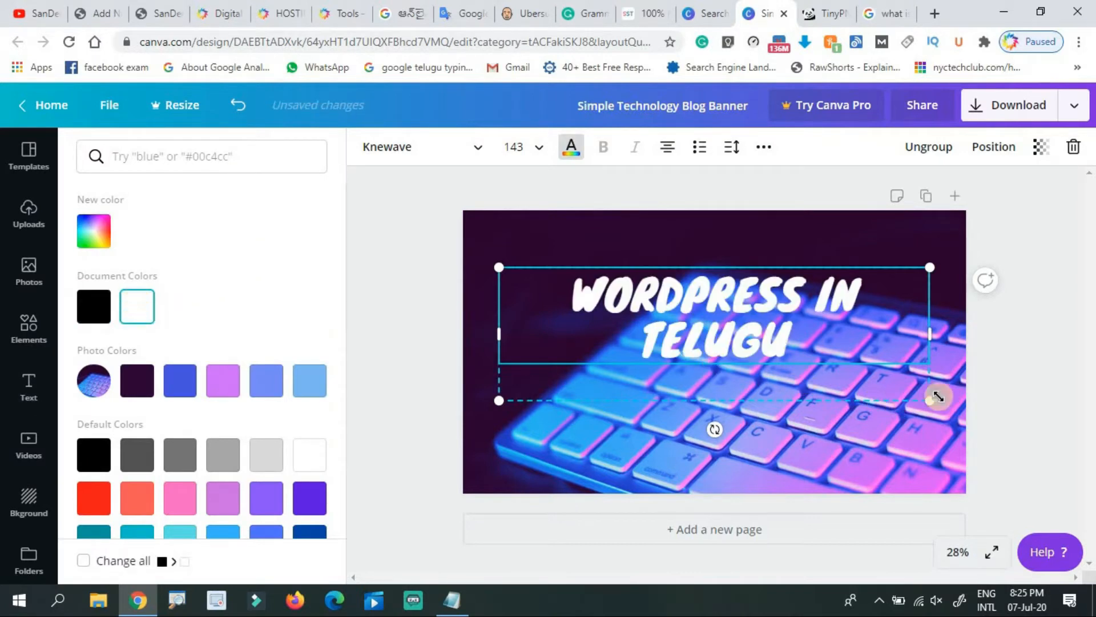
{"action": "left_click_drag", "start_coordinate": [931, 401], "coordinate": [997, 421]}
{"action": "left_click_drag", "start_coordinate": [916, 345], "coordinate": [878, 346]}
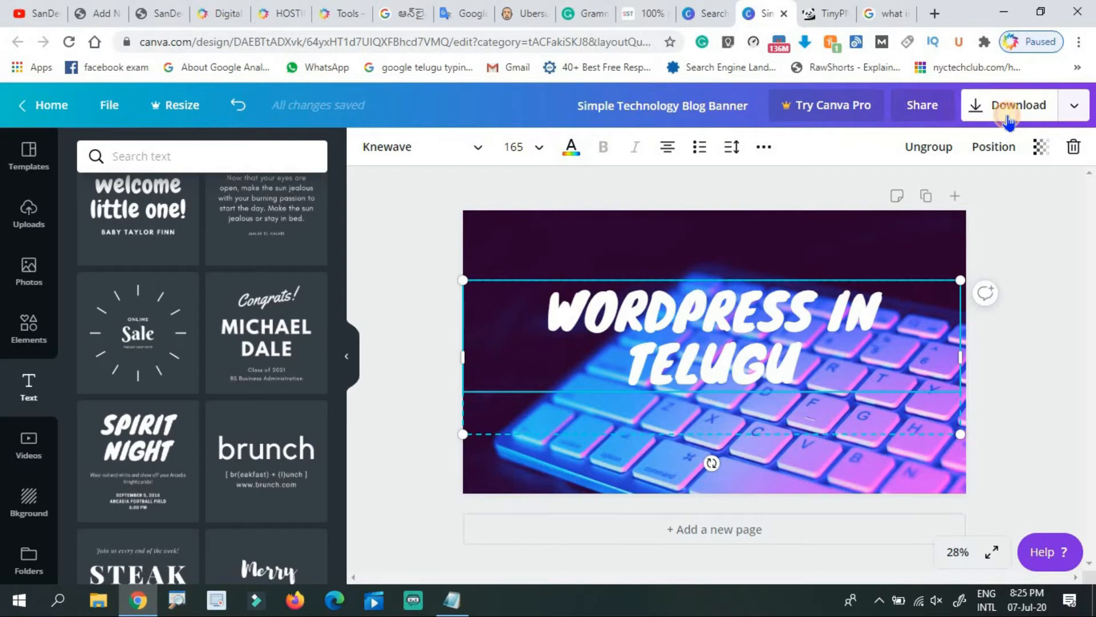
Download the finished banner as a JPG file and dismiss the Canva Pro offer.
{"action": "left_click", "coordinate": [1008, 119]}
{"action": "left_click", "coordinate": [919, 218]}
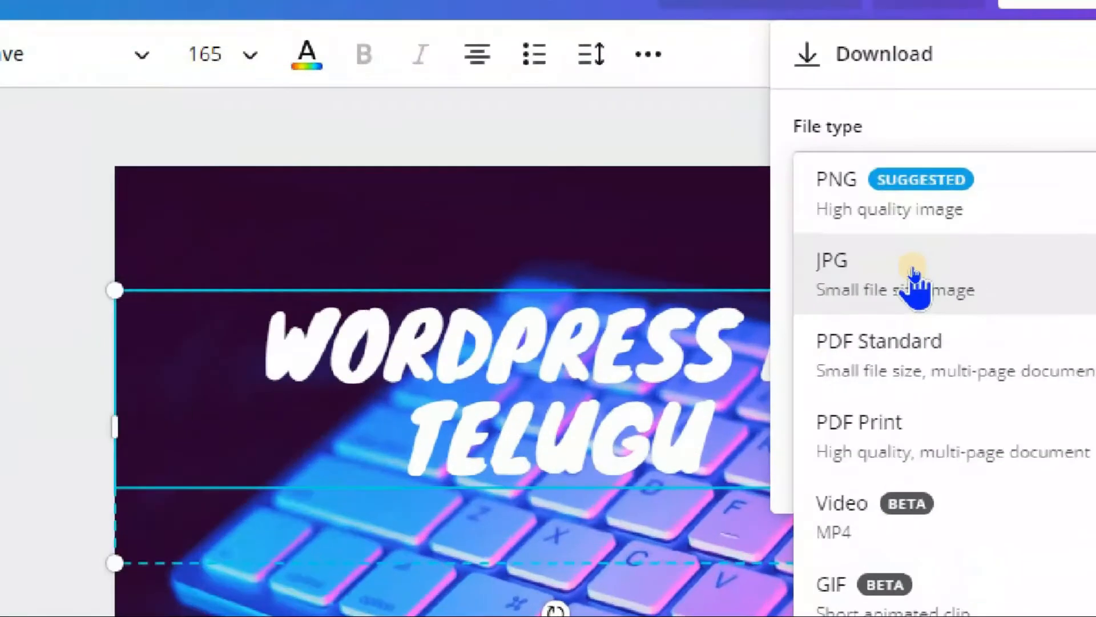
{"action": "left_click", "coordinate": [914, 273]}
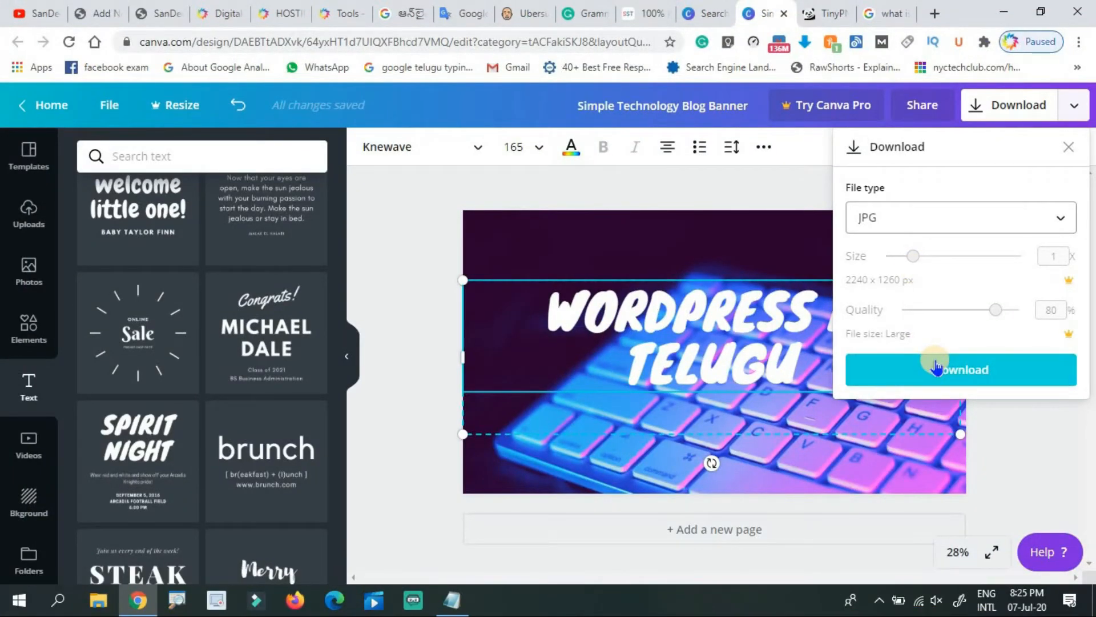
{"action": "left_click", "coordinate": [936, 369]}
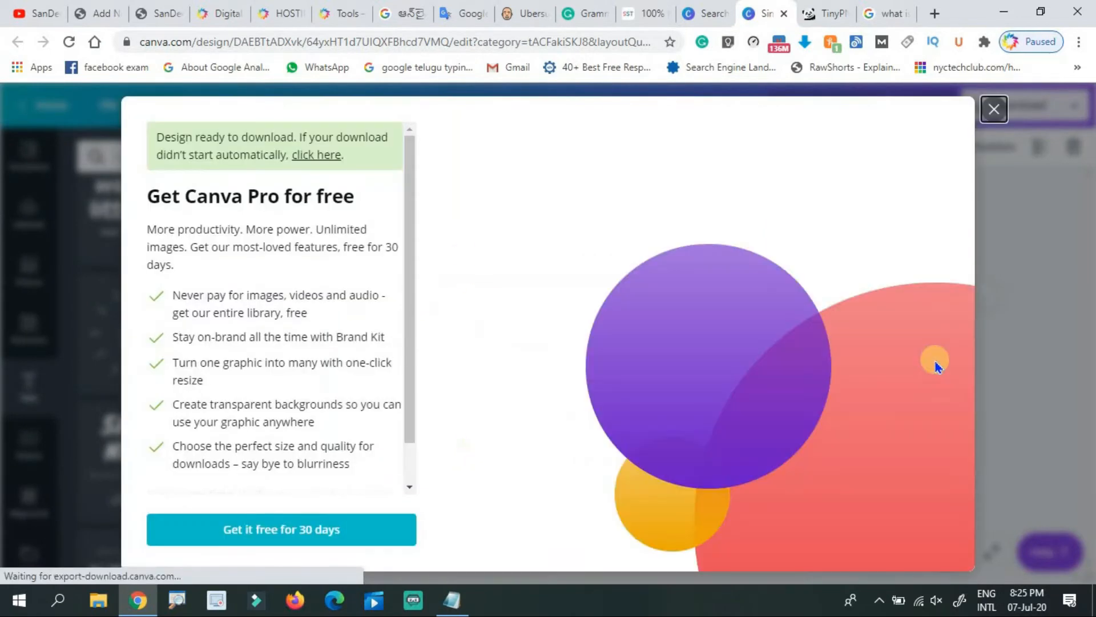
{"action": "left_click", "coordinate": [994, 110]}
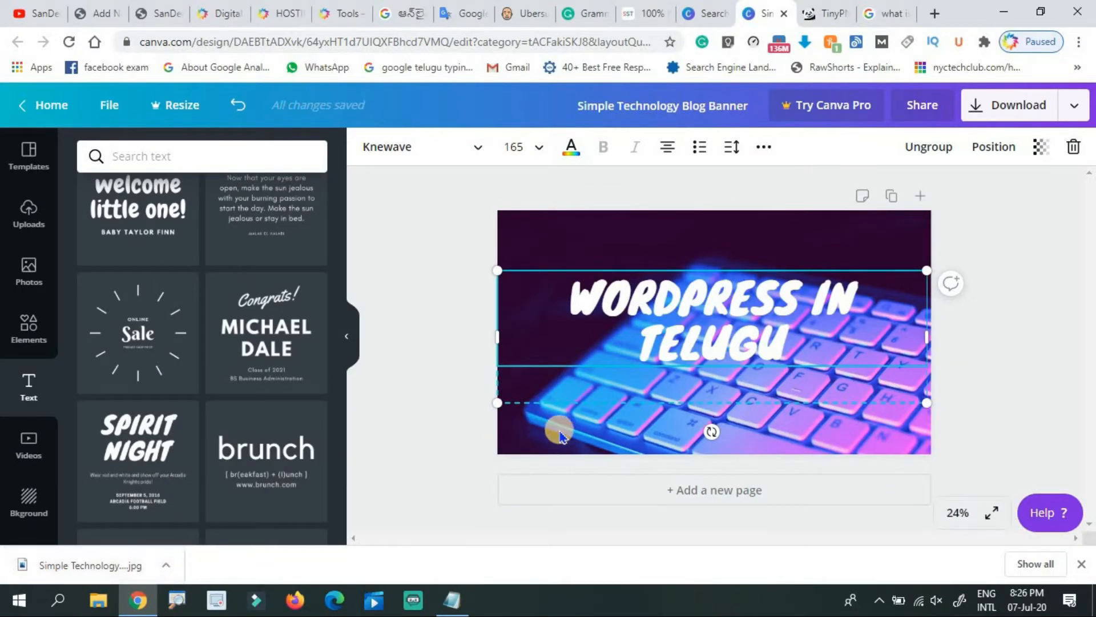
Look up the image compression entry among the tools listed on the Digital Khammam website.
{"action": "left_click", "coordinate": [826, 14]}
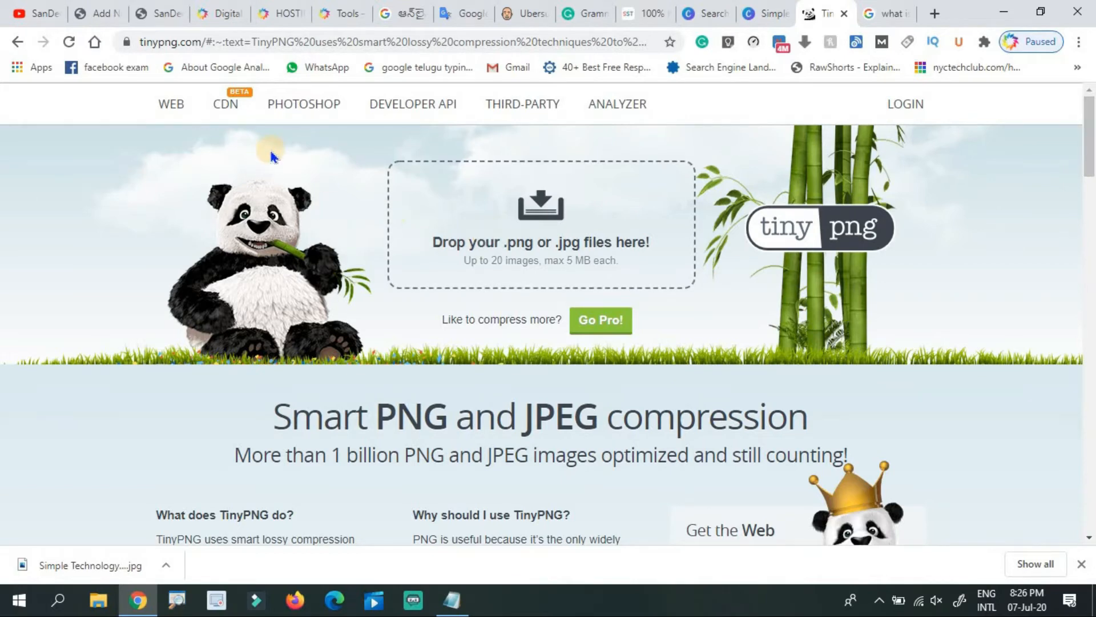
{"action": "left_click", "coordinate": [341, 13]}
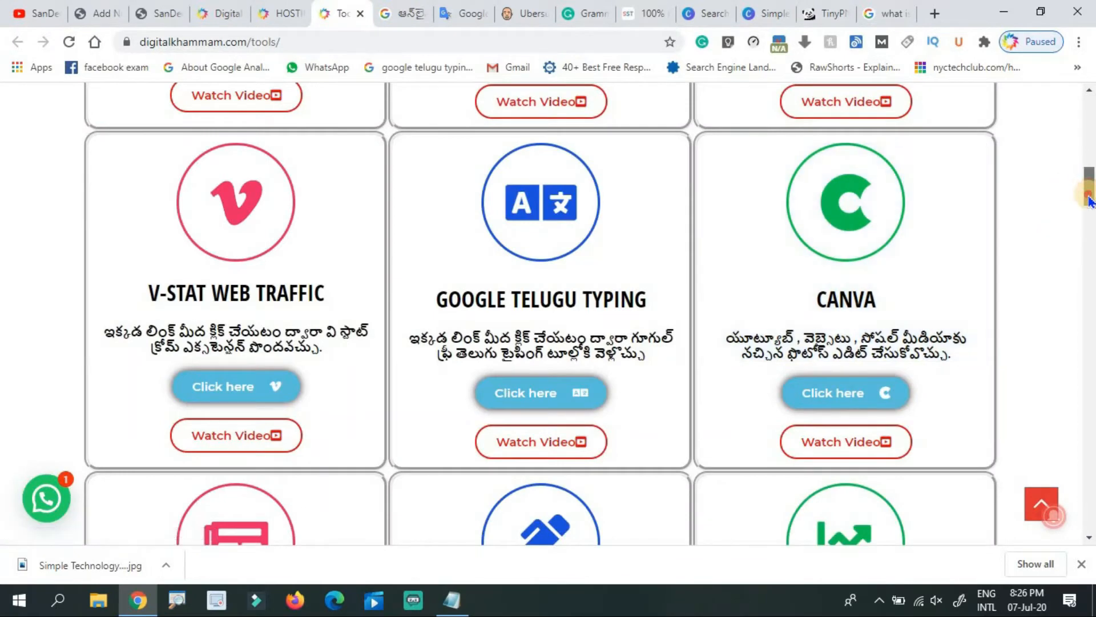
{"action": "mouse_move", "coordinate": [1089, 199]}
{"action": "left_mouse_down"}
{"action": "mouse_move", "coordinate": [1090, 389]}
{"action": "mouse_move", "coordinate": [827, 335]}
{"action": "left_mouse_up"}
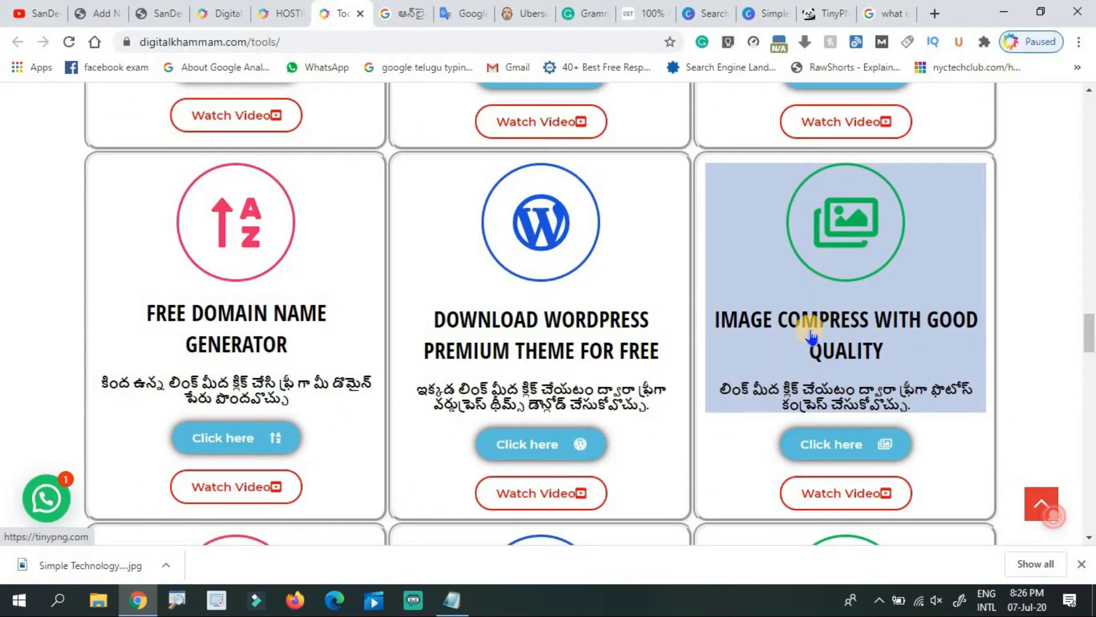
Switch to the TinyPNG site and compress the downloaded Simple Technology Blog Banner.jpg.
{"action": "left_click", "coordinate": [819, 12]}
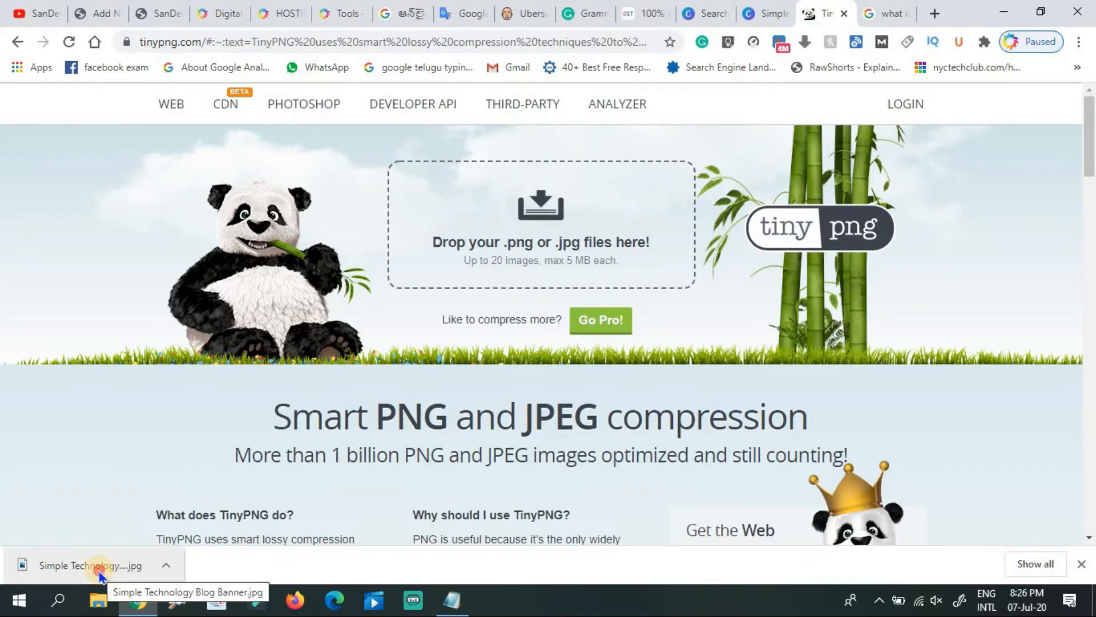
{"action": "left_click_drag", "start_coordinate": [93, 565], "coordinate": [540, 215]}
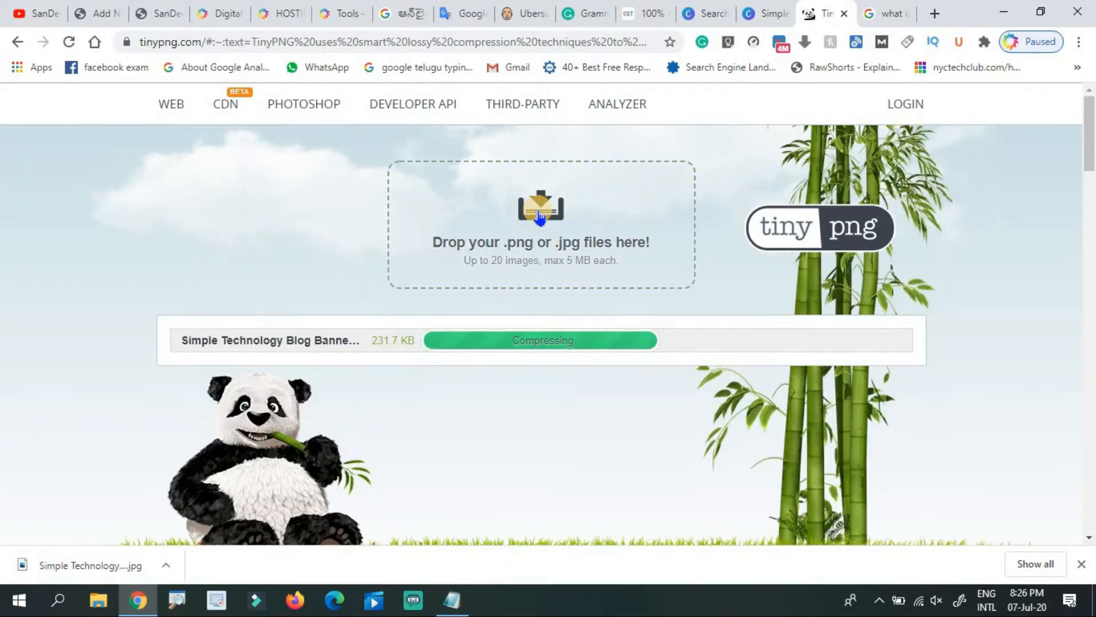
{"action": "key", "text": "XF86MonBrightnessUp"}
{"action": "key", "text": "XF86MonBrightnessUp"}
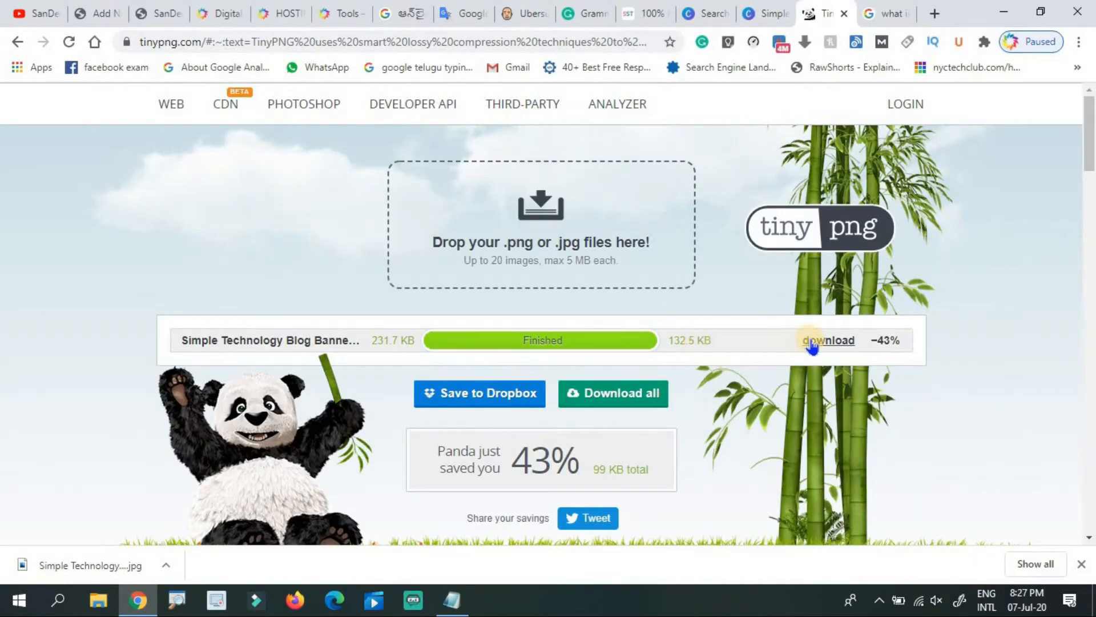
Download the compressed banner, compress it two more times in succession, and download the last compressed version.
{"action": "left_click", "coordinate": [812, 343]}
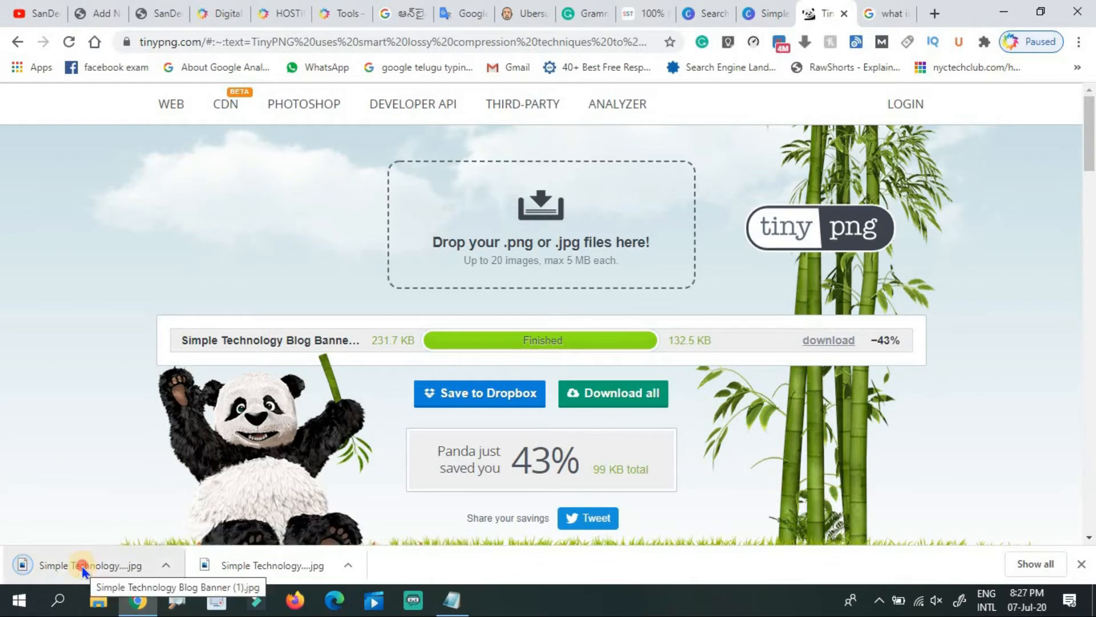
{"action": "left_click_drag", "start_coordinate": [81, 564], "coordinate": [512, 220]}
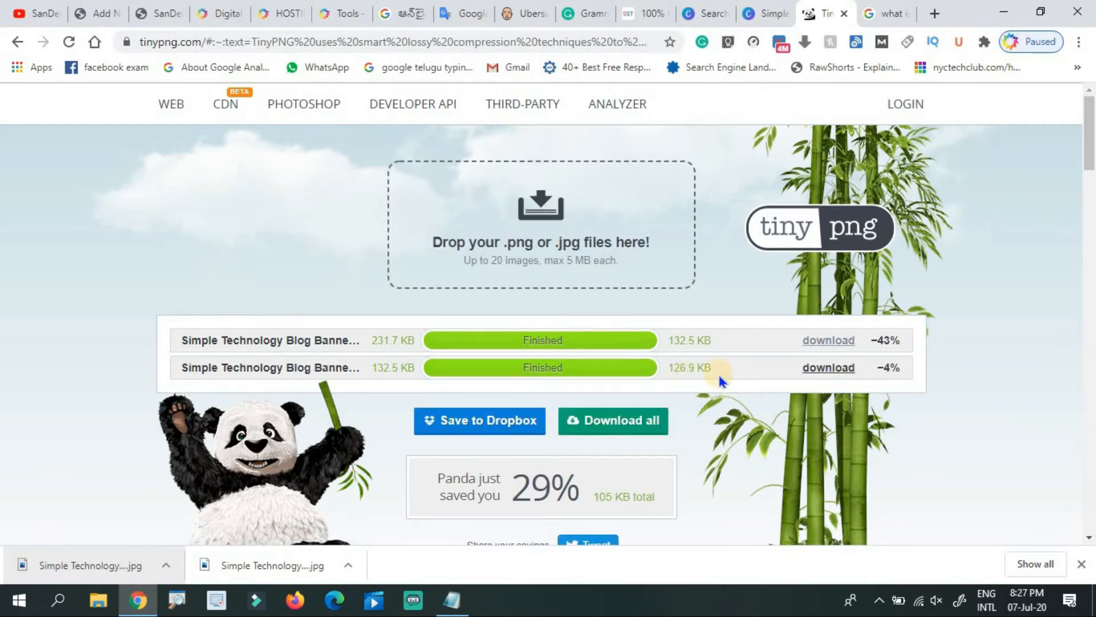
{"action": "left_click", "coordinate": [822, 371]}
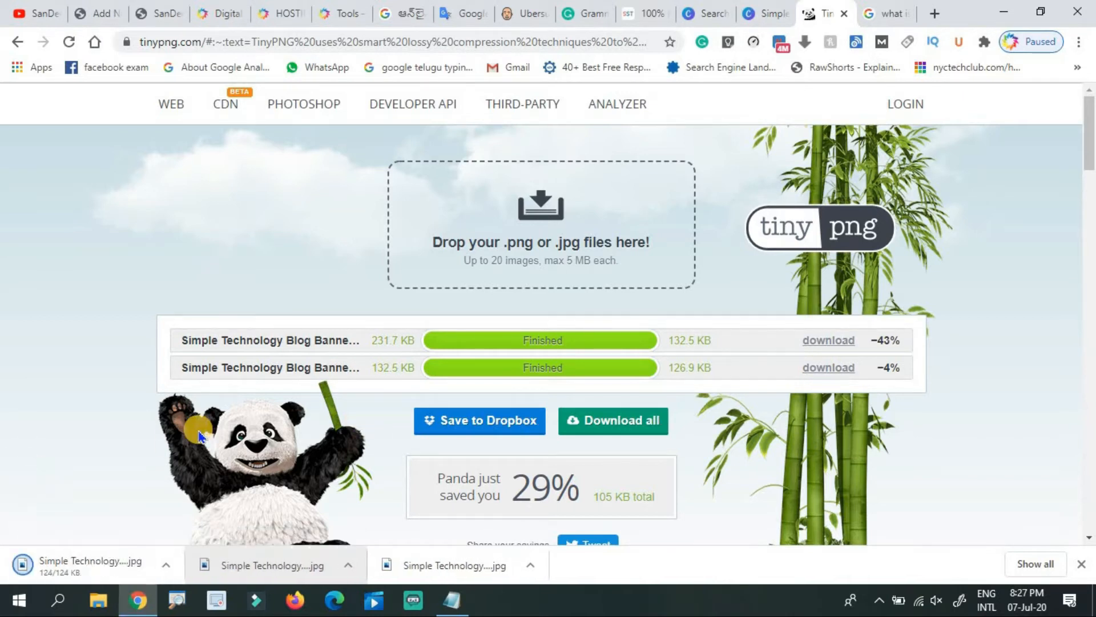
{"action": "left_click", "coordinate": [64, 564]}
{"action": "left_click_drag", "start_coordinate": [63, 565], "coordinate": [496, 221]}
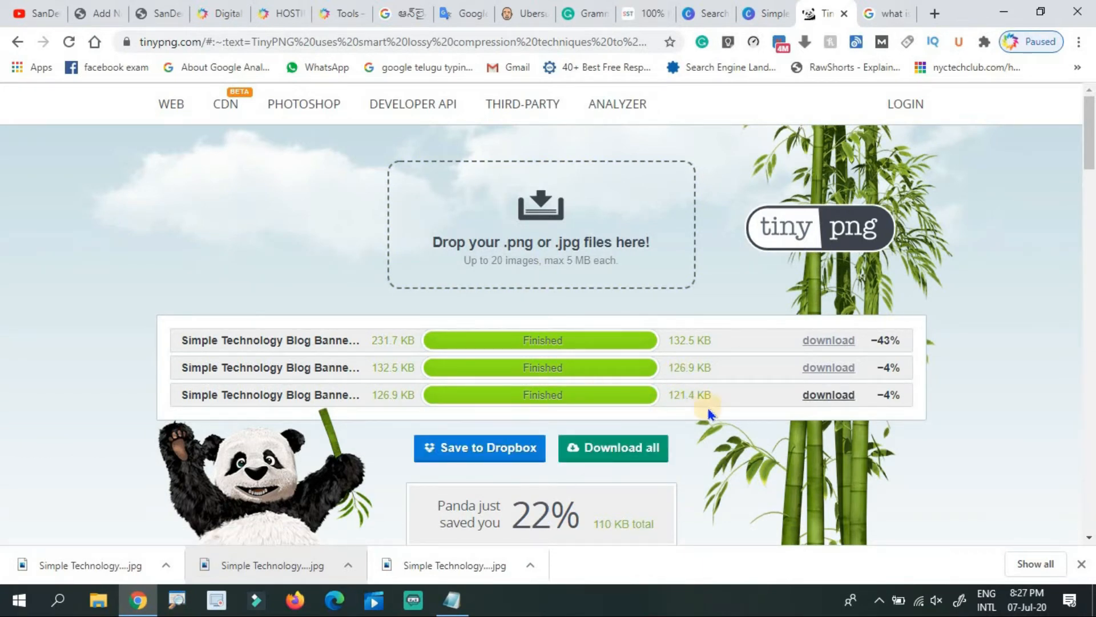
{"action": "left_click", "coordinate": [822, 397]}
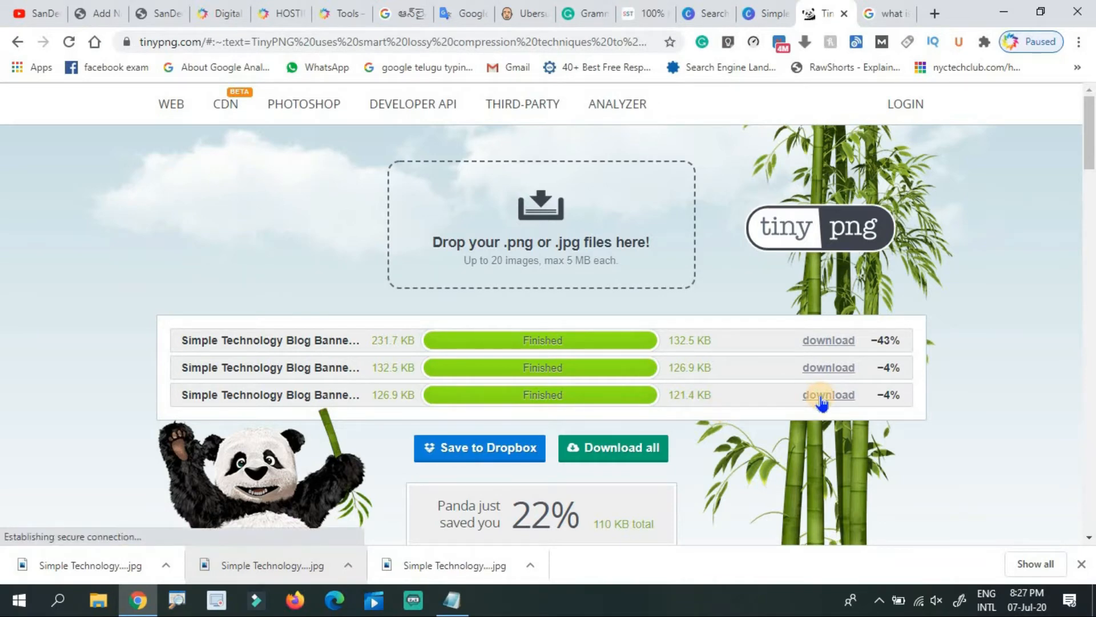
Switch to the WordPress post editor and upload Simple Technology Blog Banner (1) (1) (1).jpg through the featured image dialog.
{"action": "left_click", "coordinate": [107, 13]}
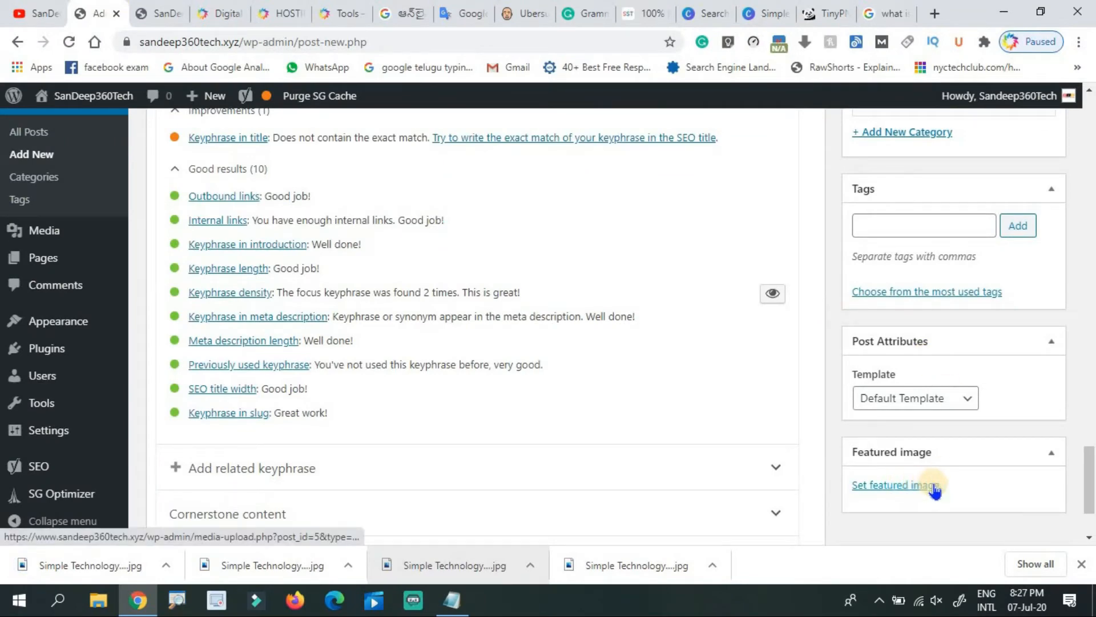
{"action": "left_click_drag", "start_coordinate": [1087, 479], "coordinate": [1078, 398]}
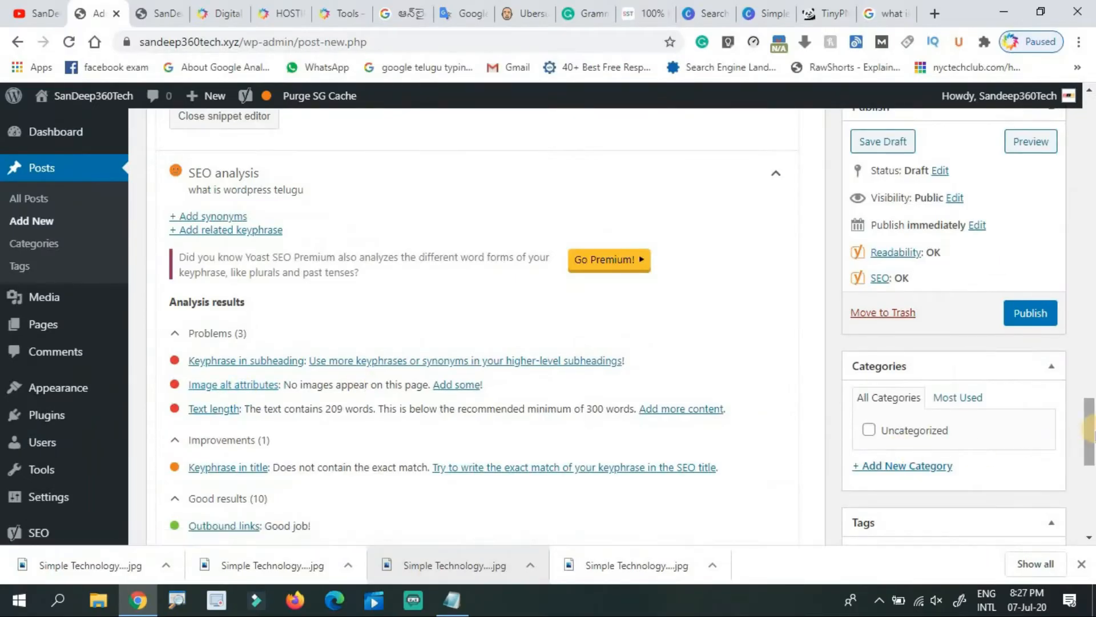
{"action": "scroll", "coordinate": [1091, 470], "scroll_direction": "down", "scroll_amount": 7}
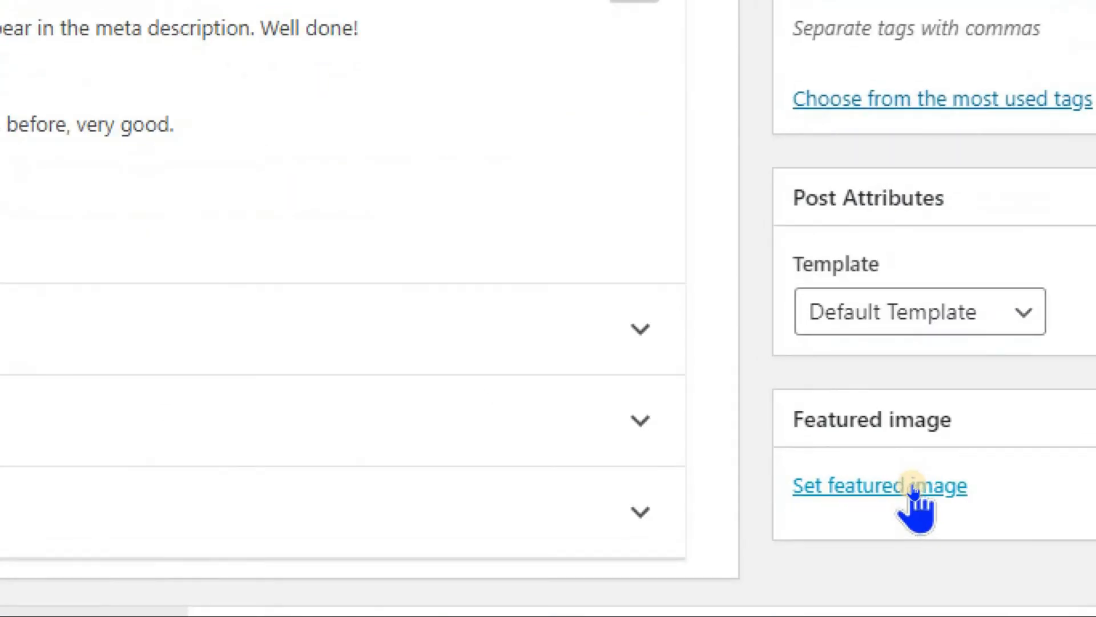
{"action": "left_click", "coordinate": [912, 487]}
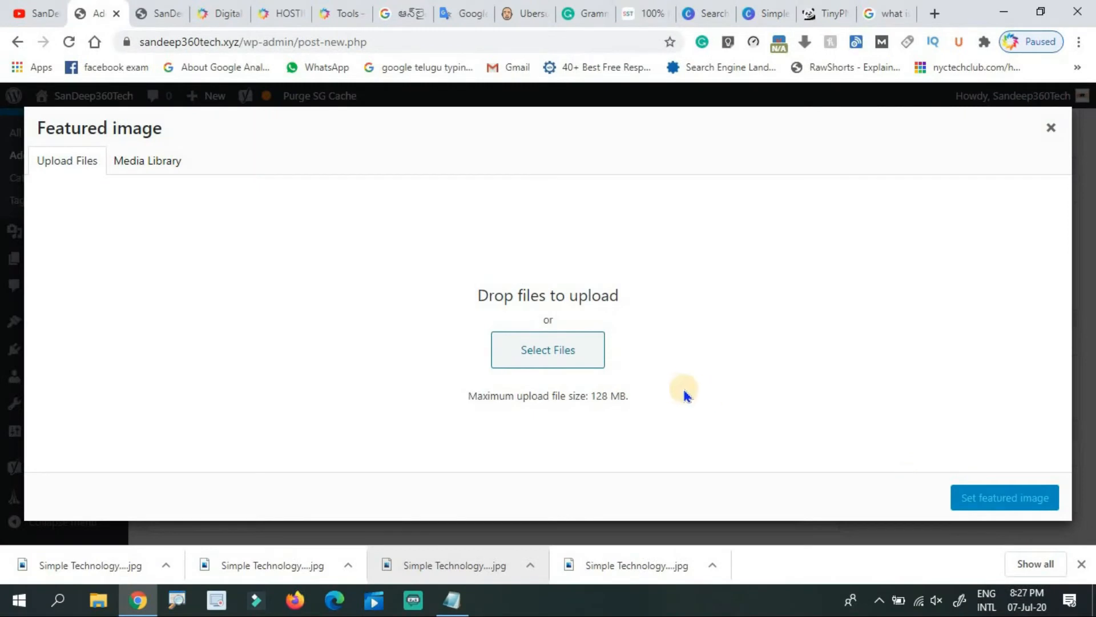
{"action": "left_click", "coordinate": [163, 165]}
{"action": "left_click", "coordinate": [84, 163]}
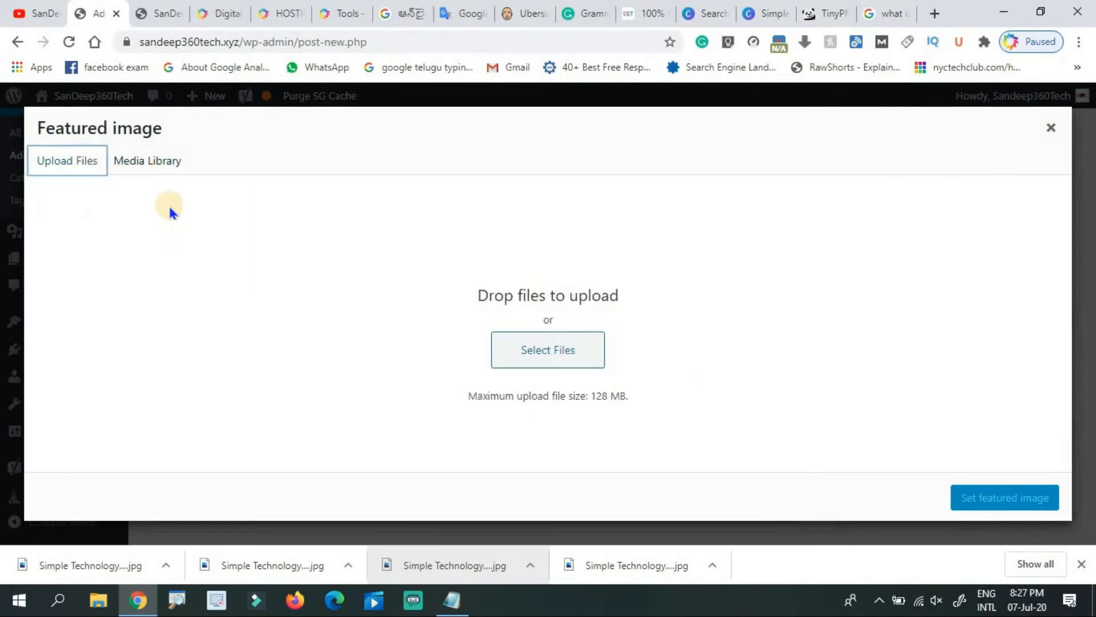
{"action": "left_click", "coordinate": [554, 364]}
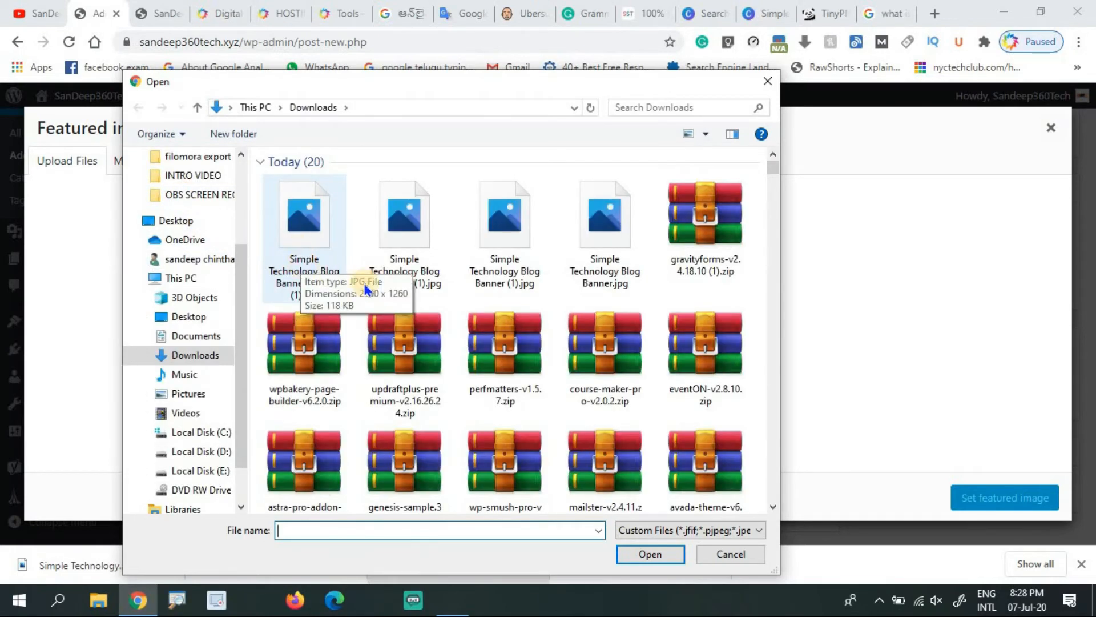
{"action": "left_click", "coordinate": [307, 274]}
{"action": "left_click", "coordinate": [650, 554]}
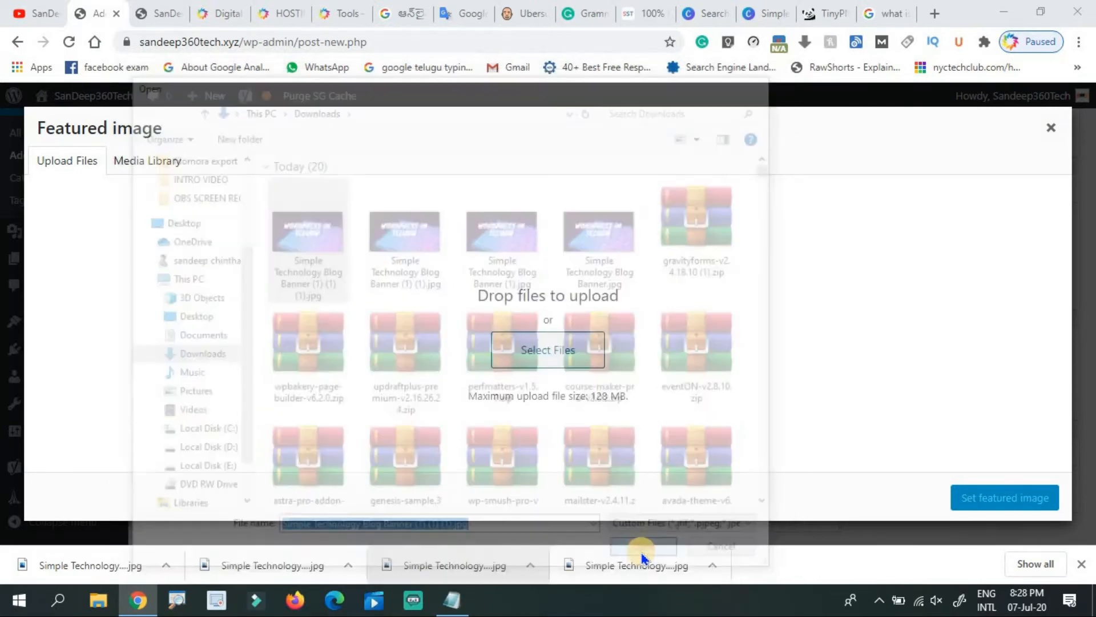
{"action": "left_click", "coordinate": [1081, 565]}
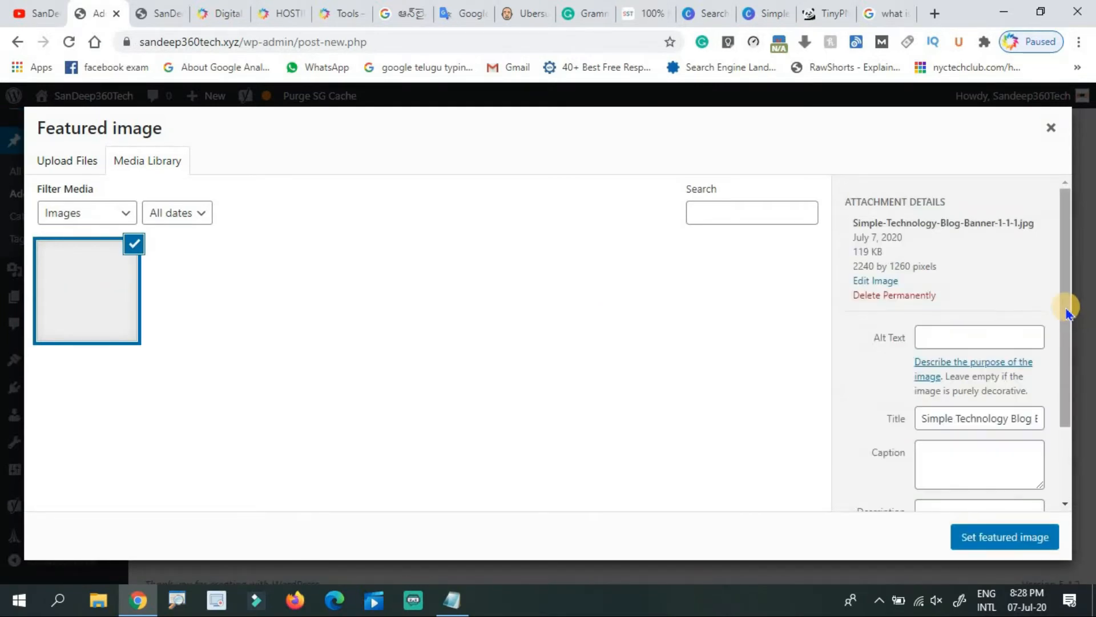
Set both the alt text and the title of the uploaded banner to "what is wordpress telugu".
{"action": "left_click_drag", "start_coordinate": [1066, 309], "coordinate": [1065, 338]}
{"action": "left_click", "coordinate": [1004, 351]}
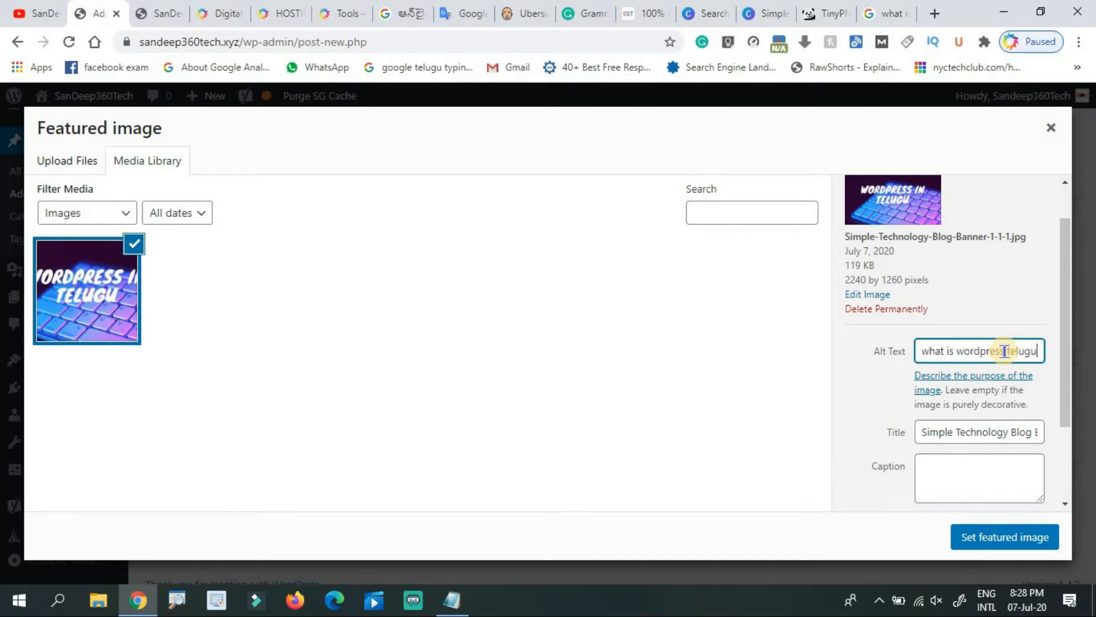
{"action": "key", "text": "ctrl+a"}
{"action": "key", "text": "ctrl+c"}
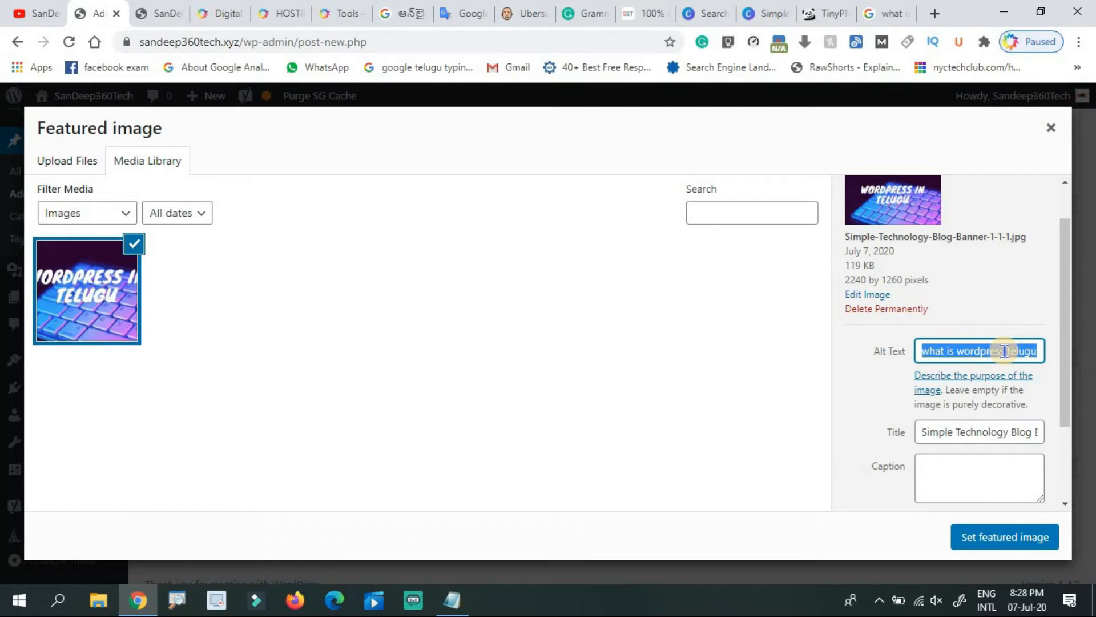
{"action": "left_click", "coordinate": [1003, 424]}
{"action": "key", "text": "ctrl+a"}
{"action": "key", "text": "ctrl+v"}
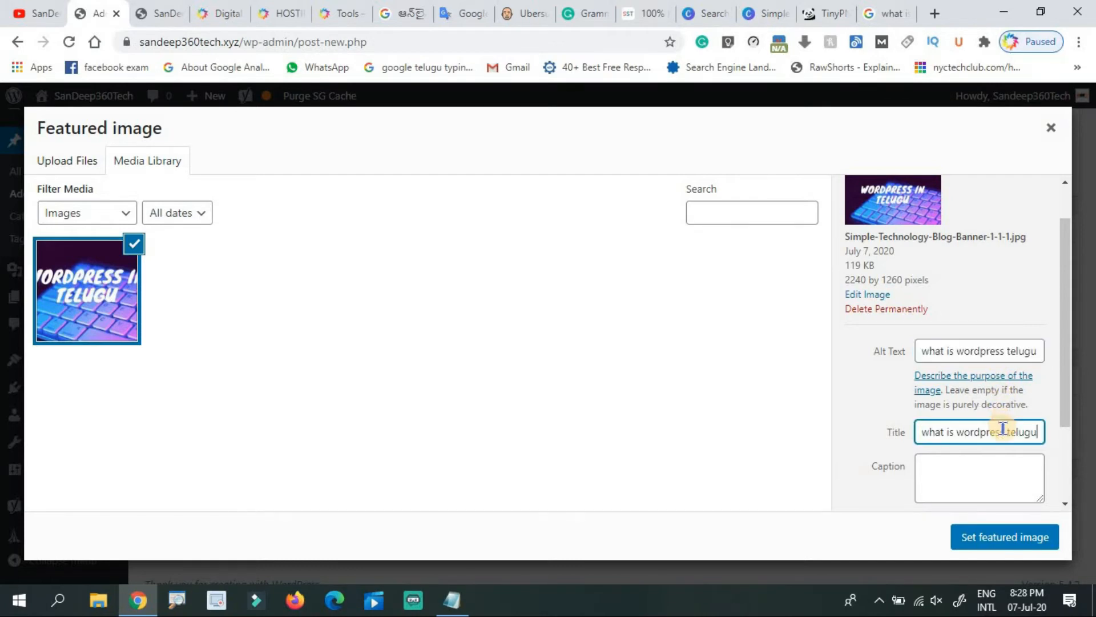
Fill the banner's caption and description with "what is wordpress telugu" and set it as the featured image.
{"action": "left_click", "coordinate": [984, 477]}
{"action": "key", "text": "ctrl+v"}
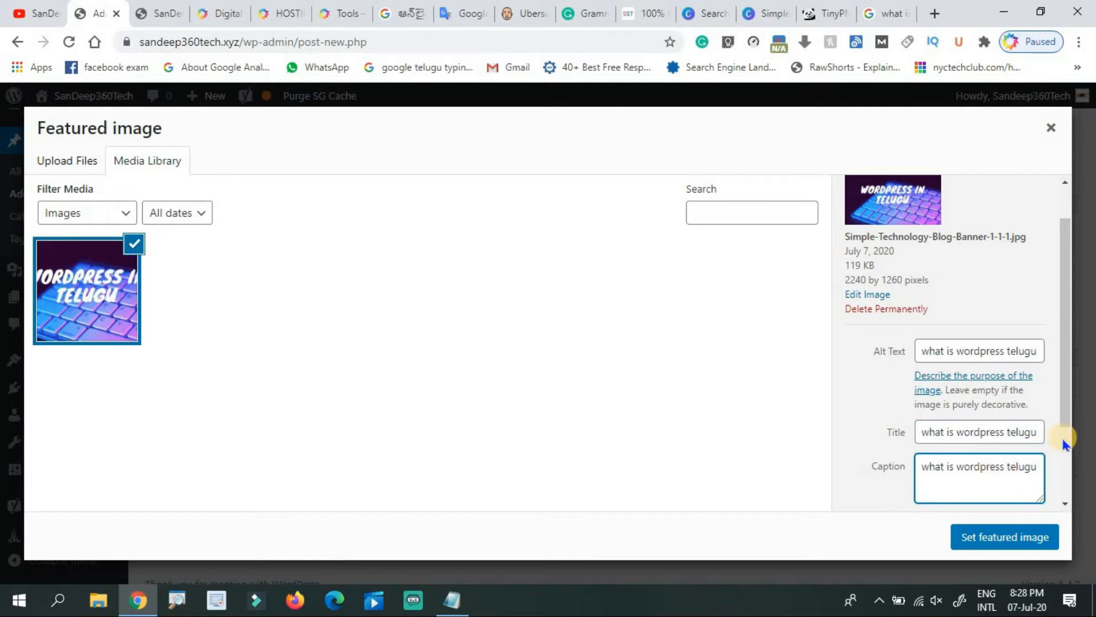
{"action": "left_click_drag", "start_coordinate": [1064, 424], "coordinate": [1060, 491]}
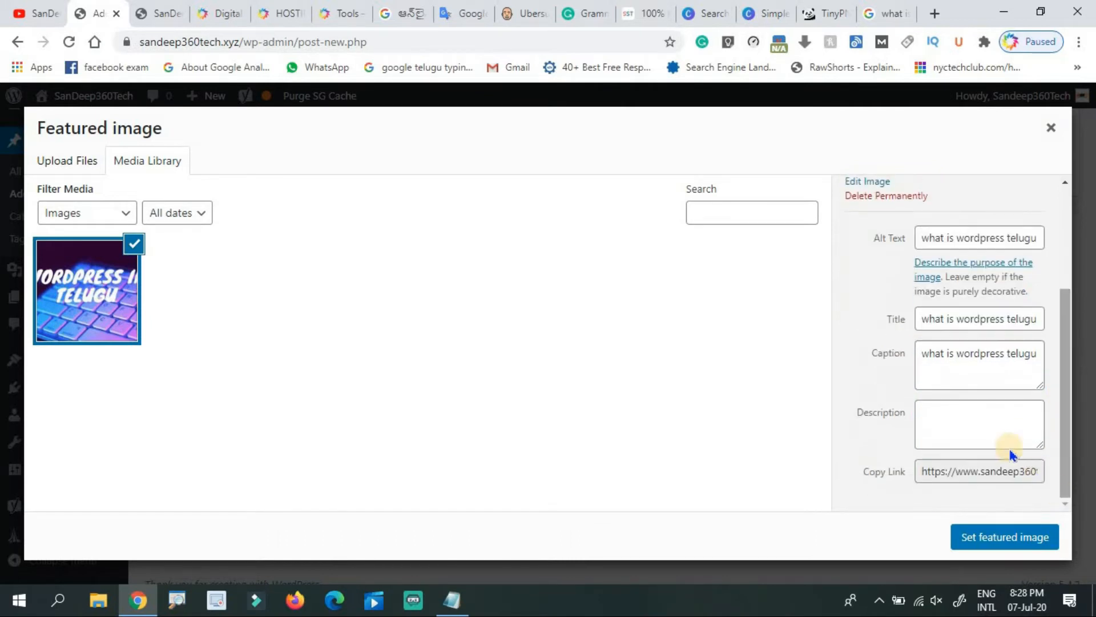
{"action": "left_click", "coordinate": [1000, 434]}
{"action": "key", "text": "ctrl+v"}
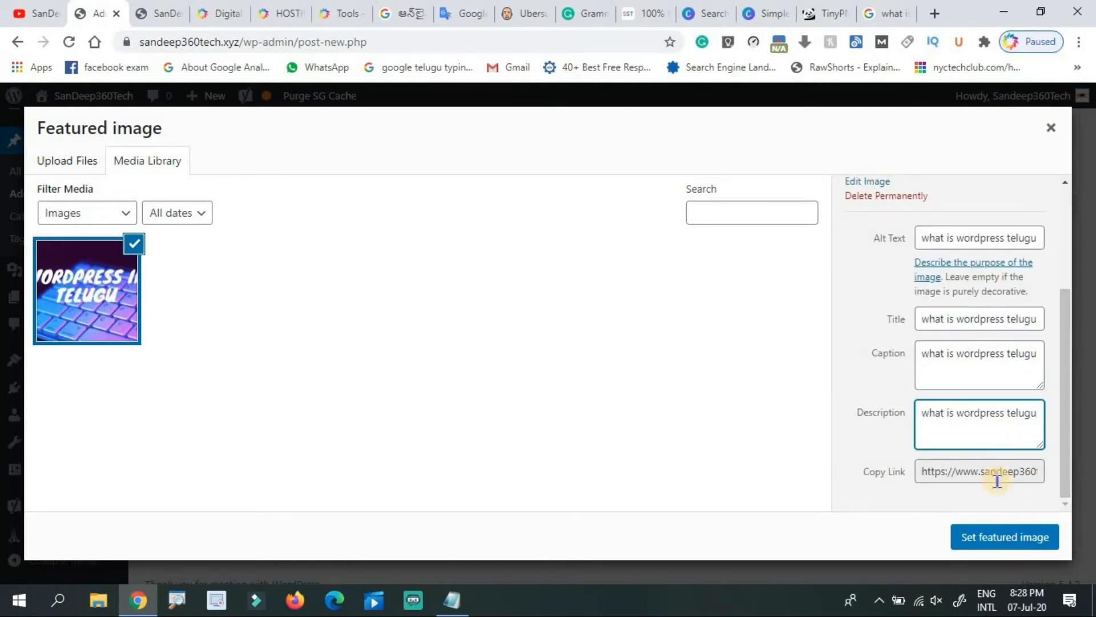
{"action": "left_click", "coordinate": [996, 540]}
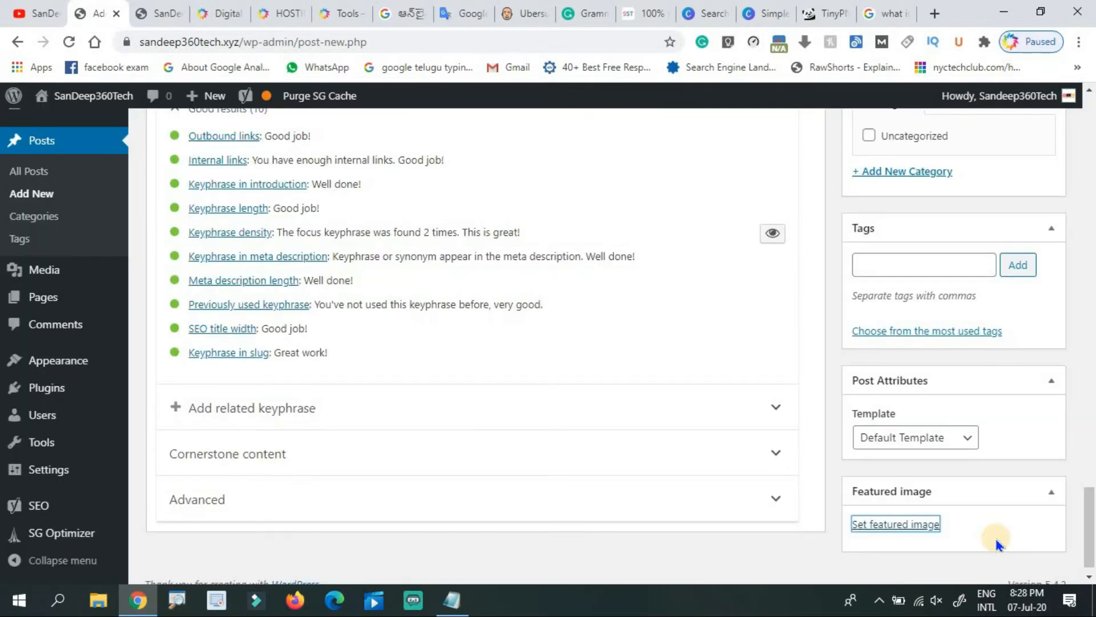
Review the Yoast SEO analysis results for the post and check the subheading and text they refer to.
{"action": "left_click_drag", "start_coordinate": [1083, 491], "coordinate": [1081, 428]}
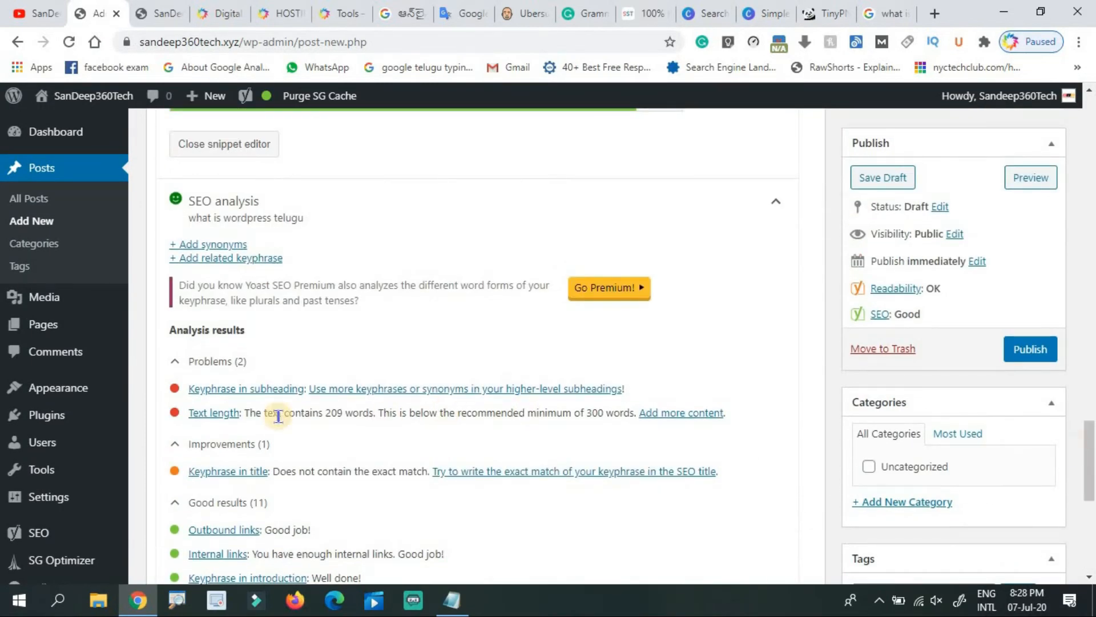
{"action": "left_click_drag", "start_coordinate": [1088, 468], "coordinate": [1088, 511]}
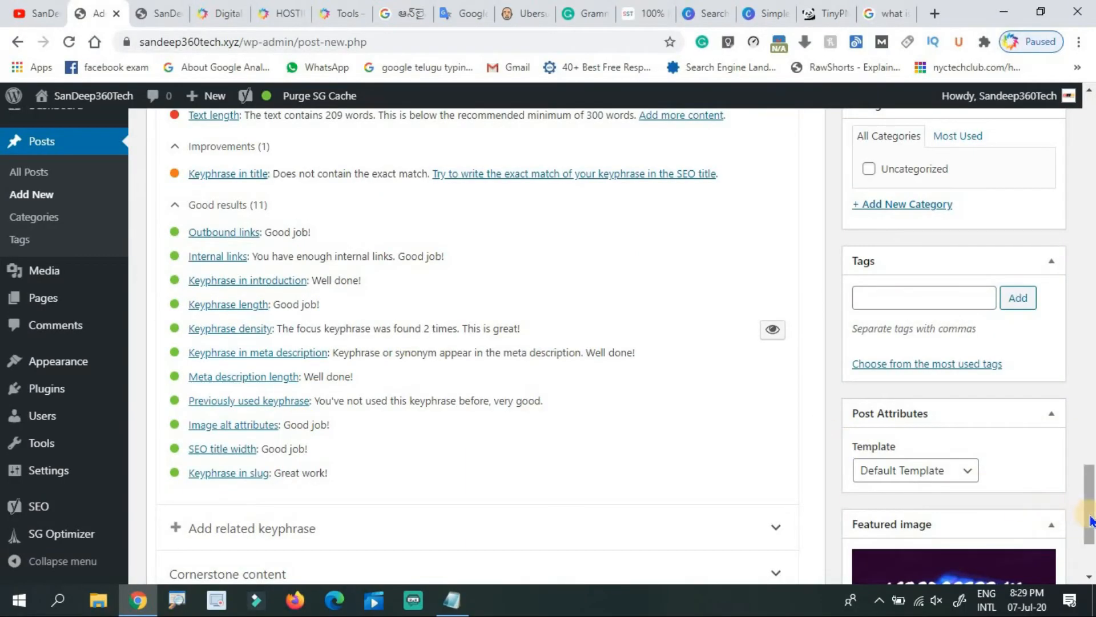
{"action": "left_click_drag", "start_coordinate": [1090, 520], "coordinate": [1085, 484]}
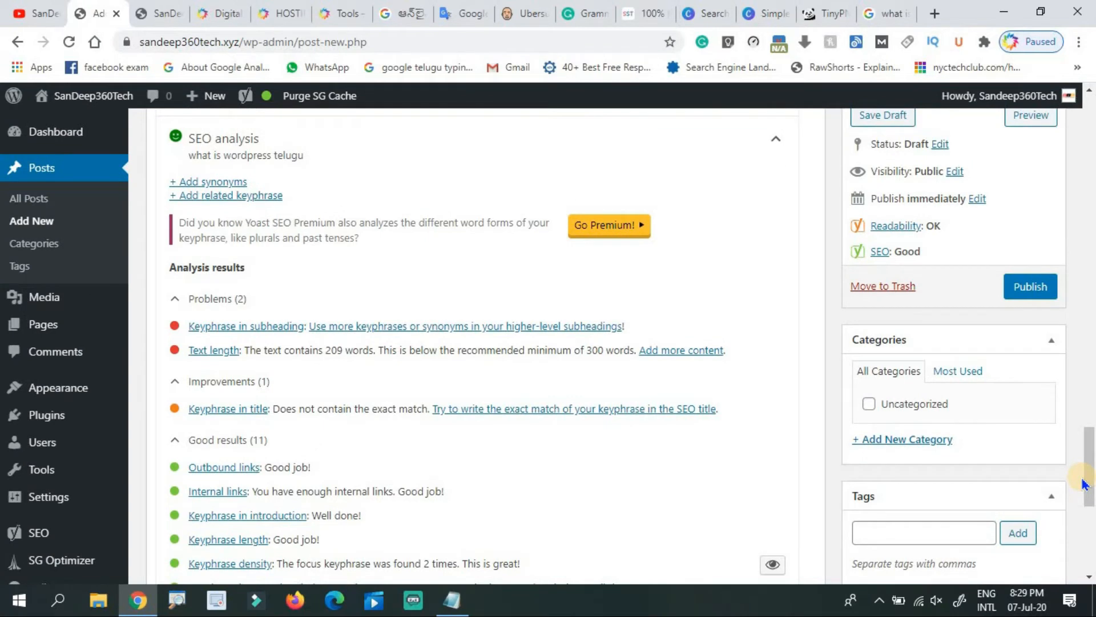
{"action": "left_click_drag", "start_coordinate": [1088, 482], "coordinate": [1088, 476]}
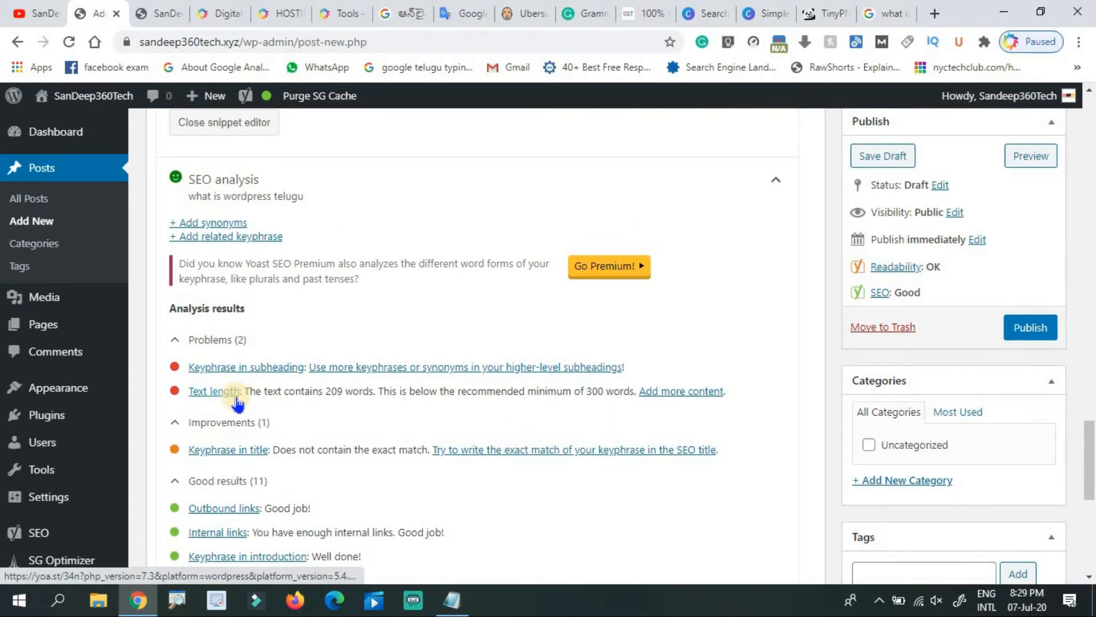
{"action": "left_click_drag", "start_coordinate": [1088, 477], "coordinate": [1077, 501]}
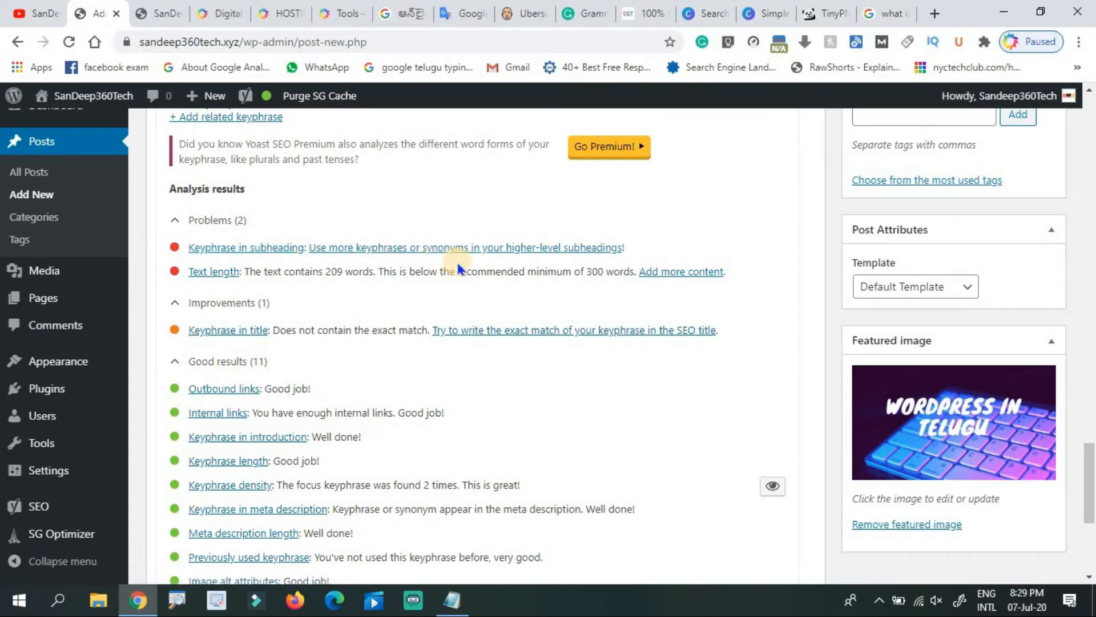
{"action": "left_click_drag", "start_coordinate": [1087, 452], "coordinate": [1069, 204]}
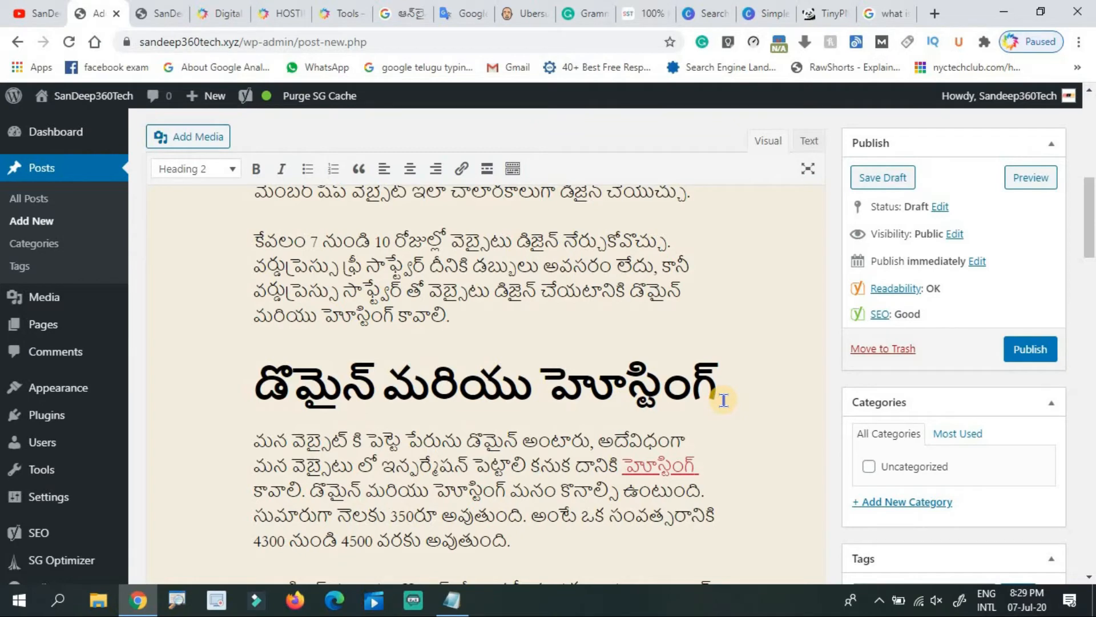
{"action": "left_click_drag", "start_coordinate": [1089, 240], "coordinate": [1077, 246]}
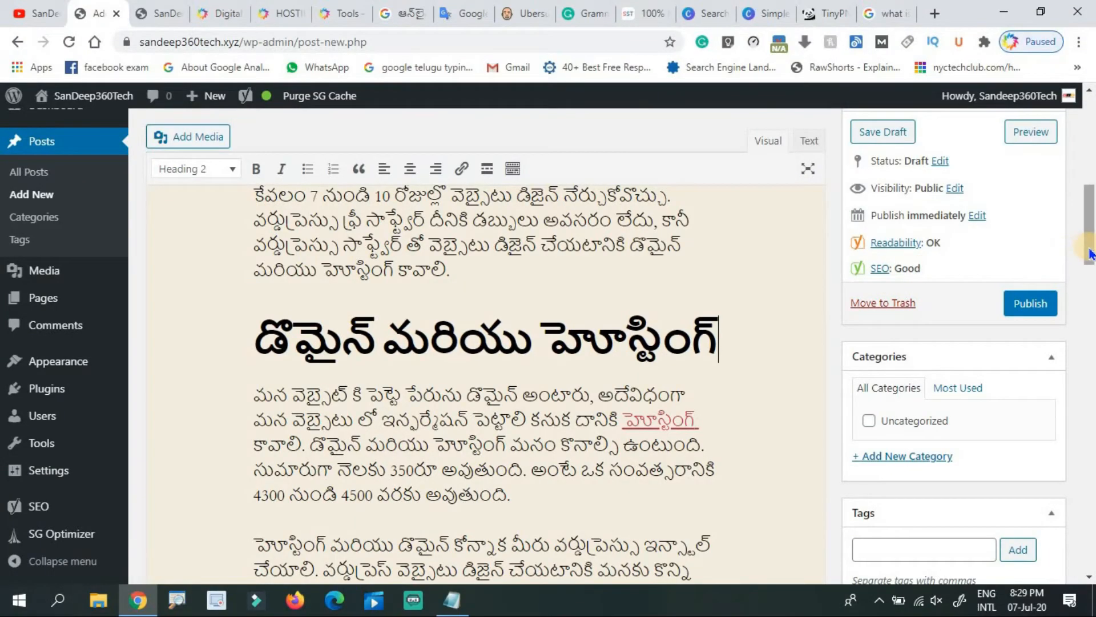
Add a new category named "Wordpress" to the post.
{"action": "left_click_drag", "start_coordinate": [1088, 258], "coordinate": [1031, 271]}
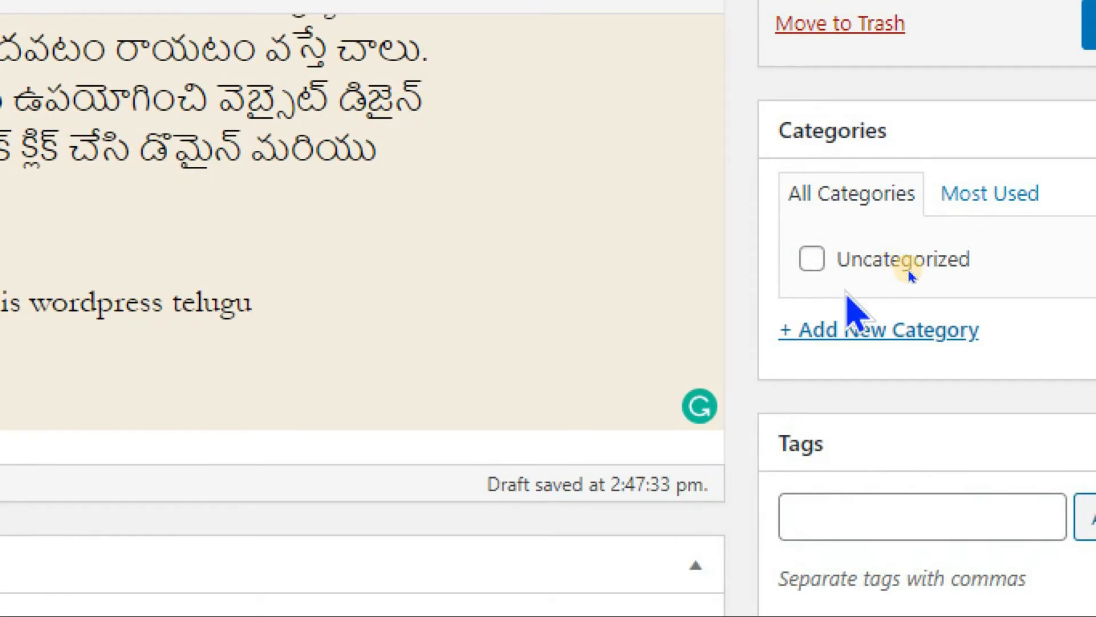
{"action": "left_click", "coordinate": [851, 334]}
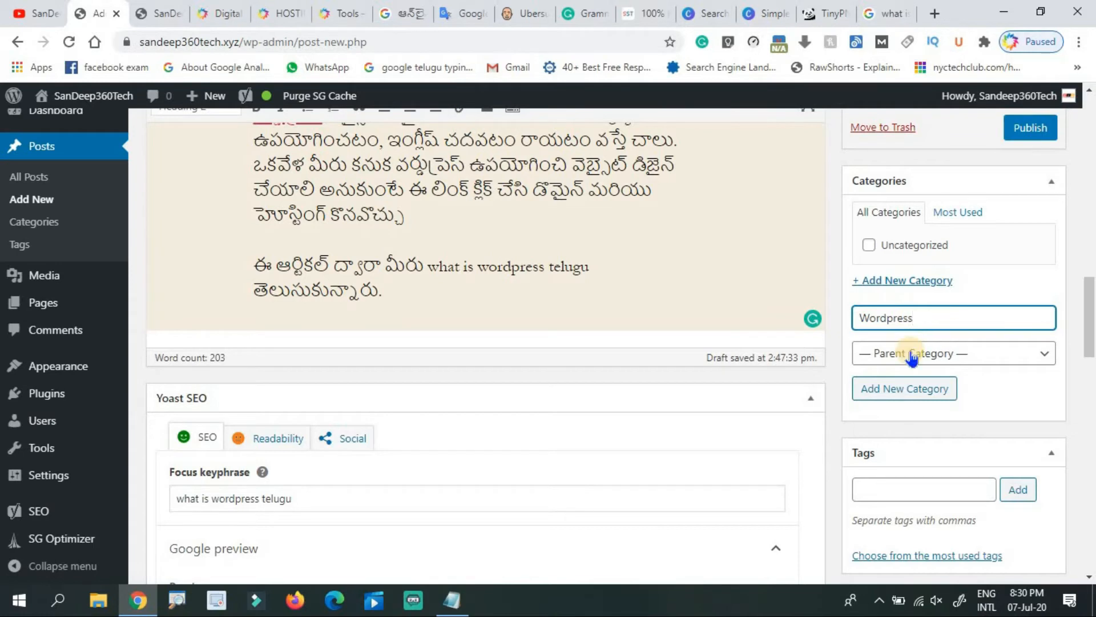
{"action": "left_click", "coordinate": [898, 392]}
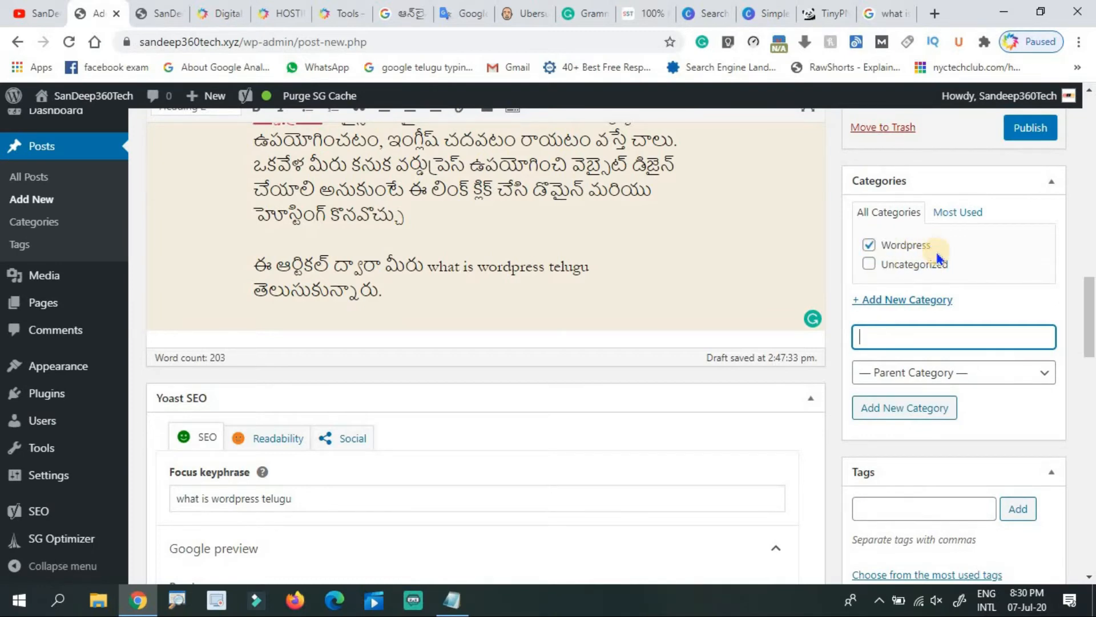
Add the tags "wordpress in telugu" and "what is wordpress in telugu" to the post.
{"action": "scroll", "coordinate": [1089, 314], "scroll_direction": "down", "scroll_amount": 5}
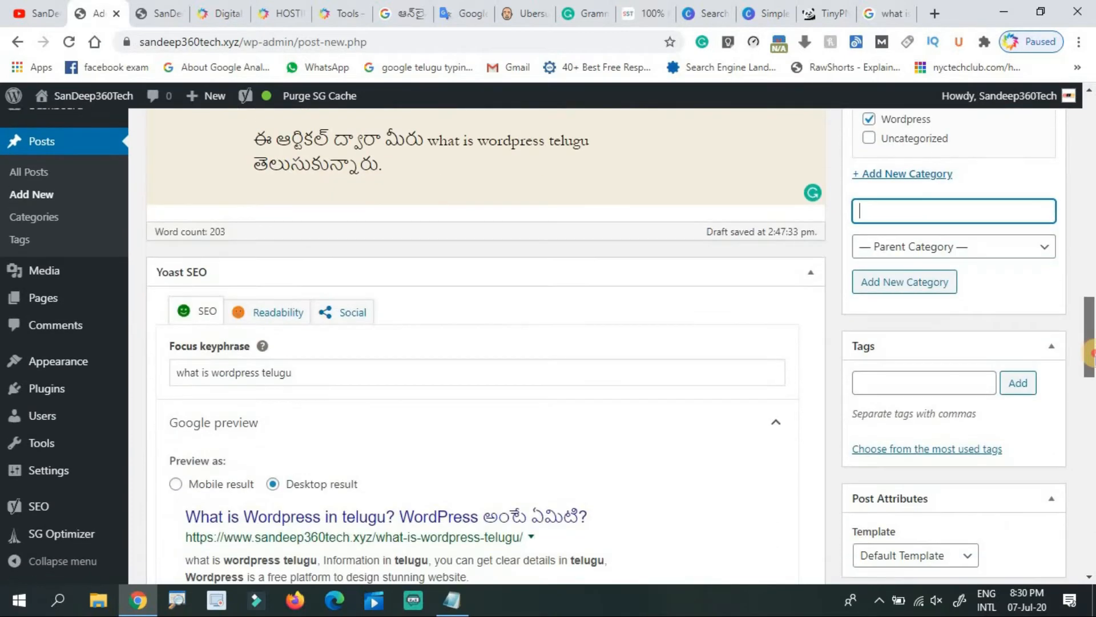
{"action": "left_click", "coordinate": [960, 255]}
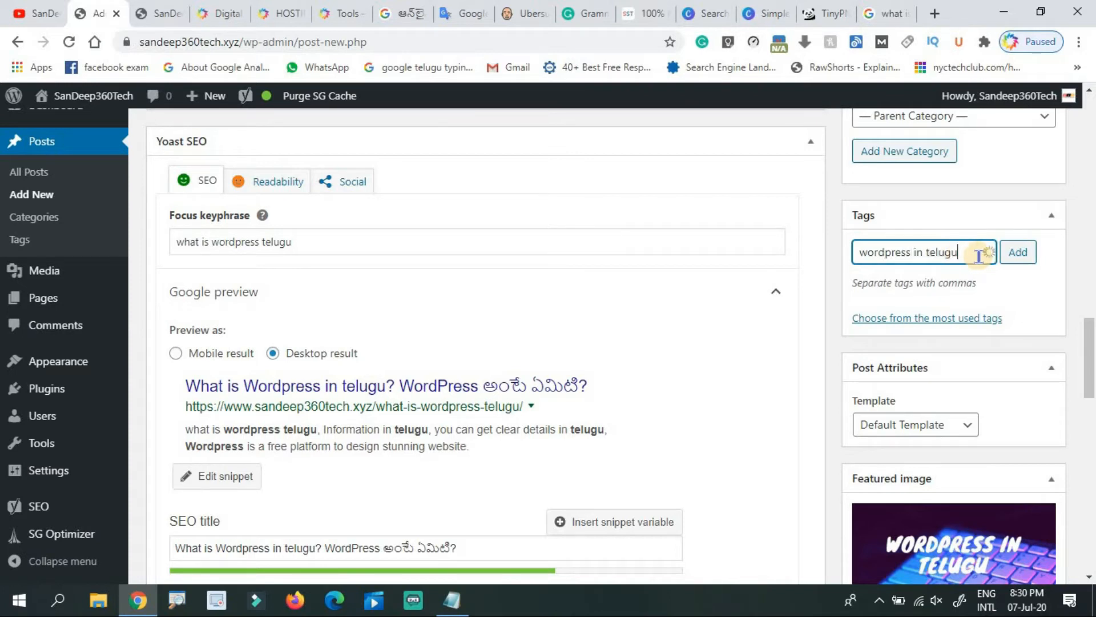
{"action": "left_click", "coordinate": [1018, 254]}
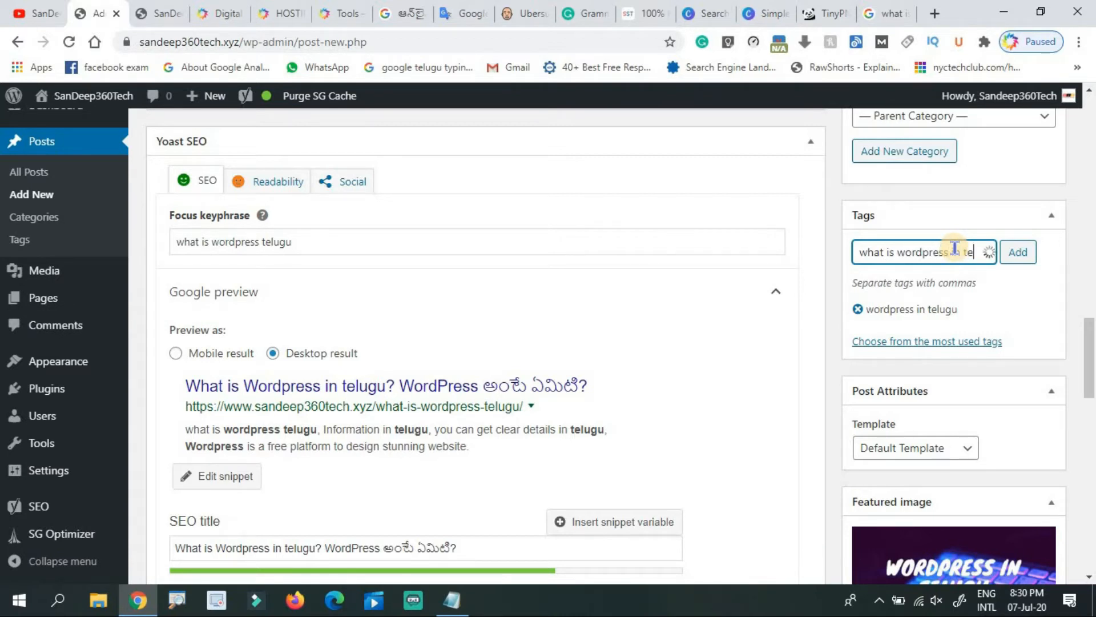
{"action": "left_click", "coordinate": [1022, 260]}
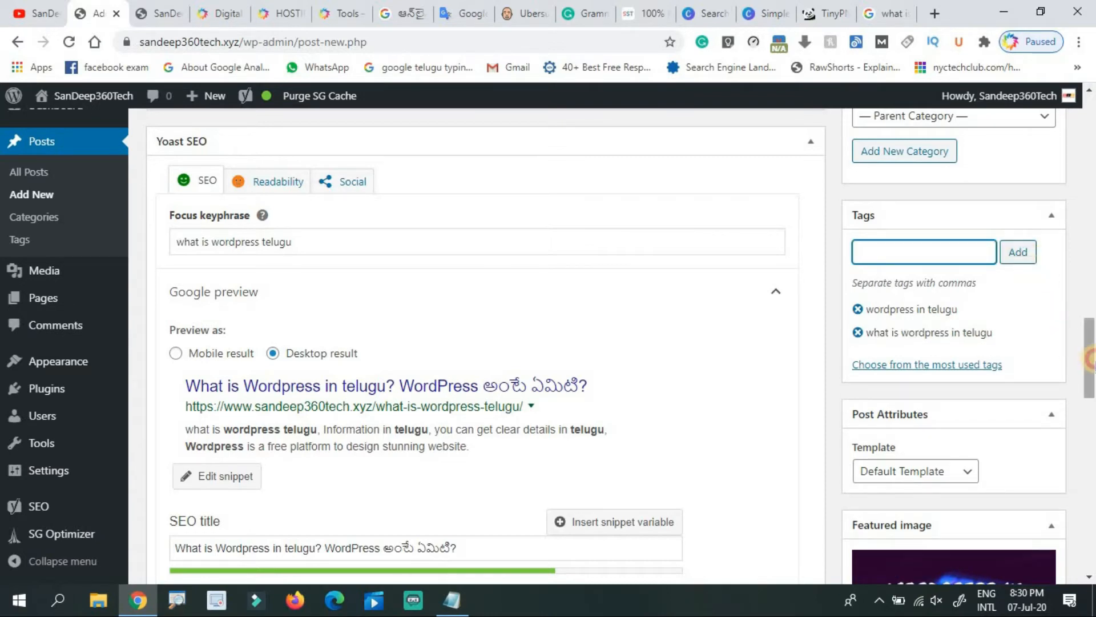
Misspell "website" in the meta description and restore it with Grammarly's suggested correction "website".
{"action": "left_click_drag", "start_coordinate": [1090, 359], "coordinate": [1089, 409]}
{"action": "left_click", "coordinate": [351, 409]}
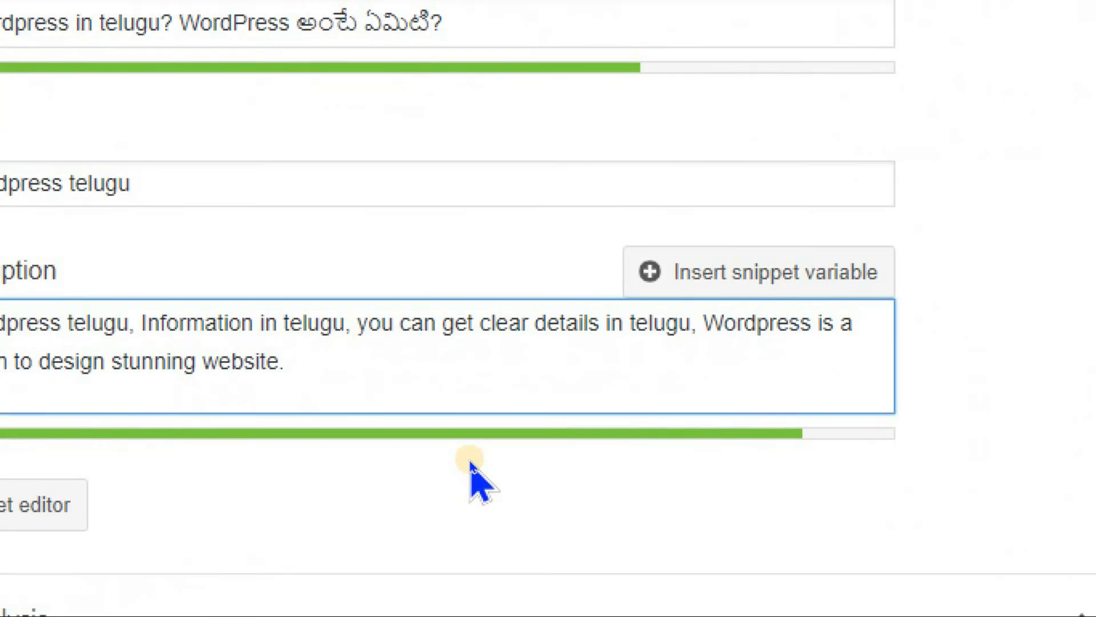
{"action": "type", "text": "gg"}
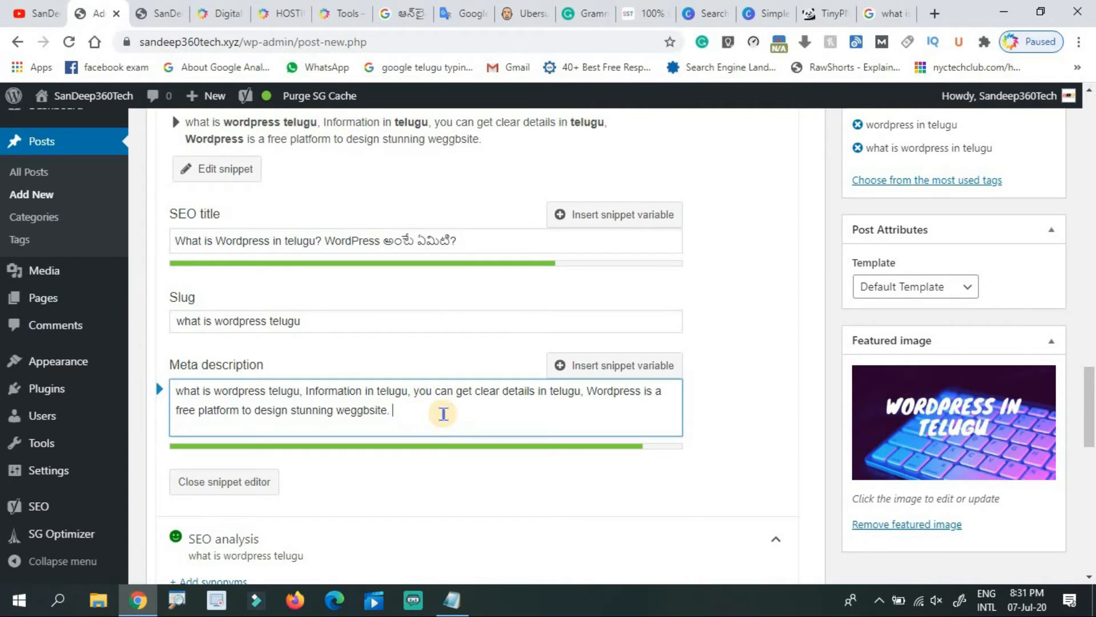
{"action": "left_click", "coordinate": [368, 409]}
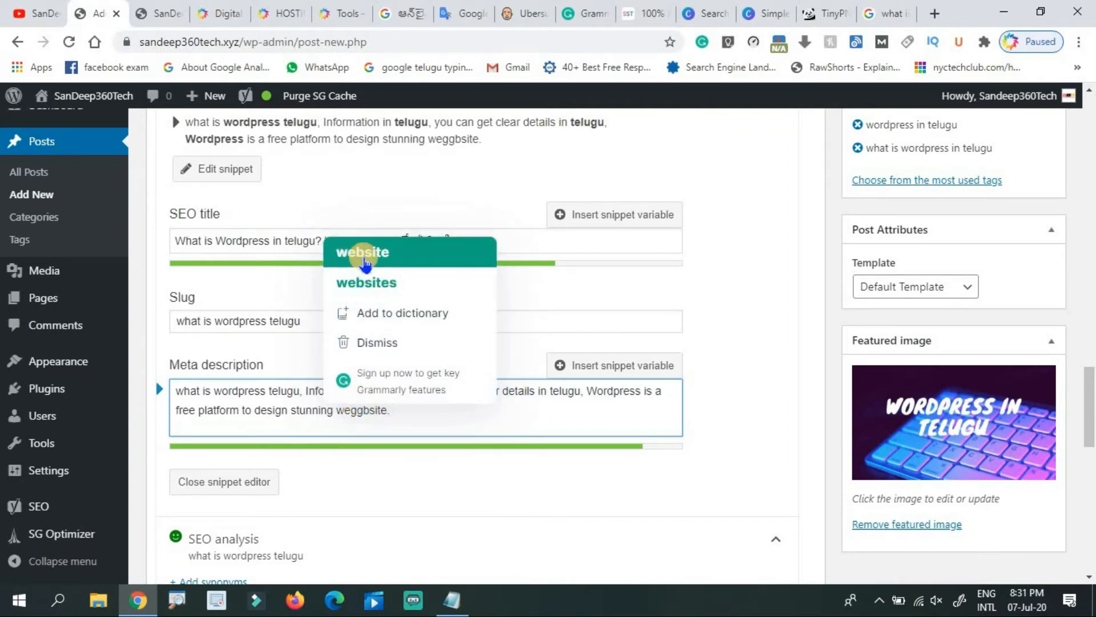
{"action": "left_click", "coordinate": [363, 253]}
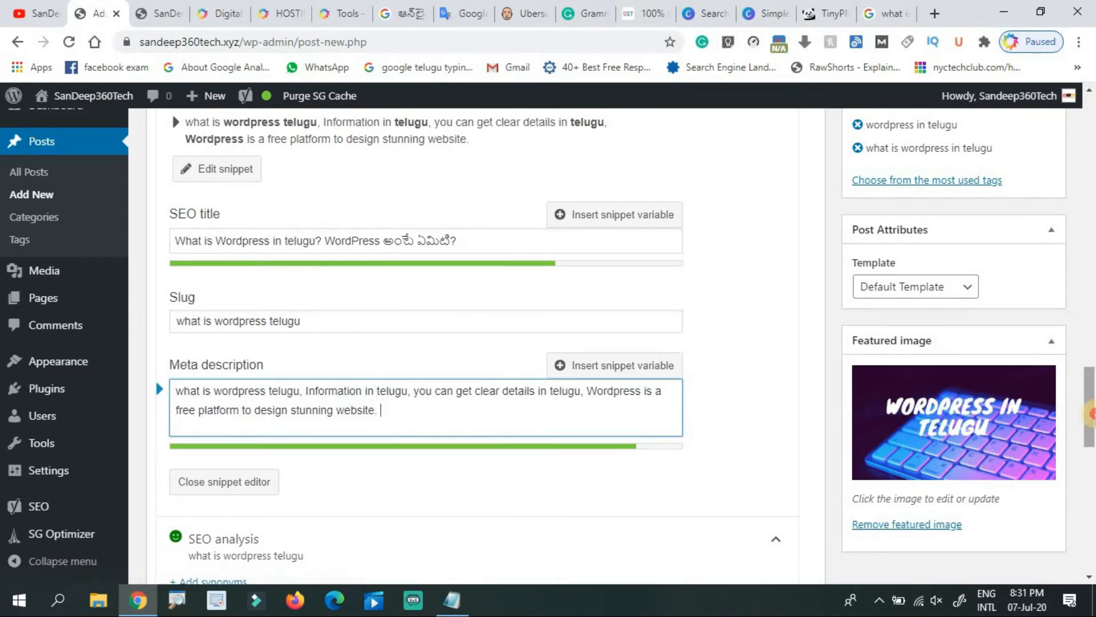
{"action": "left_click_drag", "start_coordinate": [1092, 411], "coordinate": [1091, 395]}
Look at the Grammarly website and browse the Digital Khammam tools page for its Grammarly entry.
{"action": "left_click", "coordinate": [564, 7]}
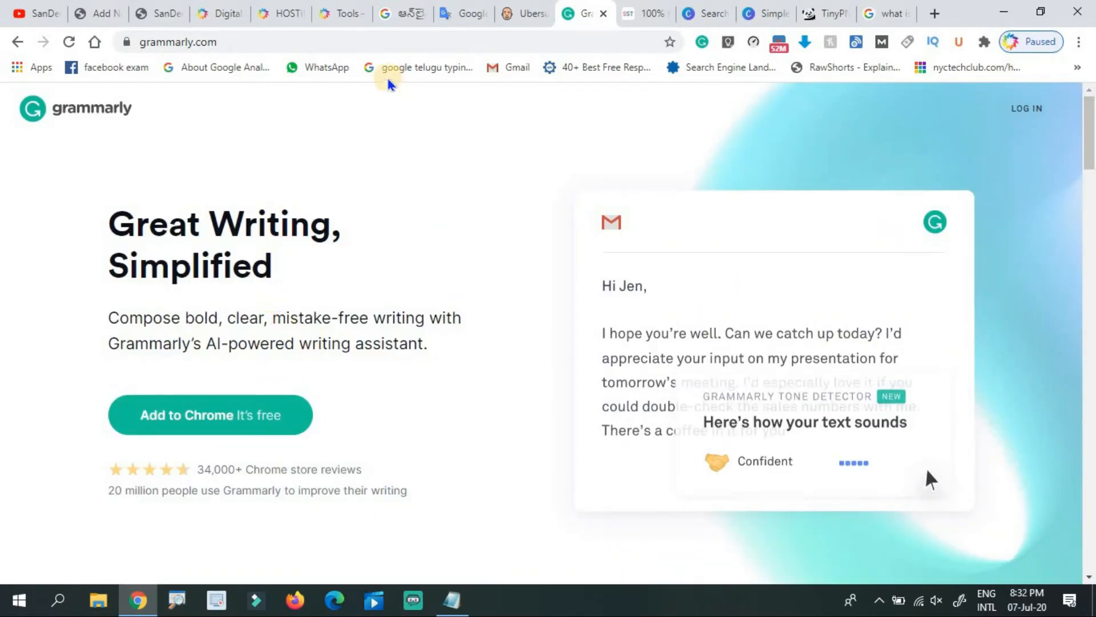
{"action": "left_click", "coordinate": [336, 7]}
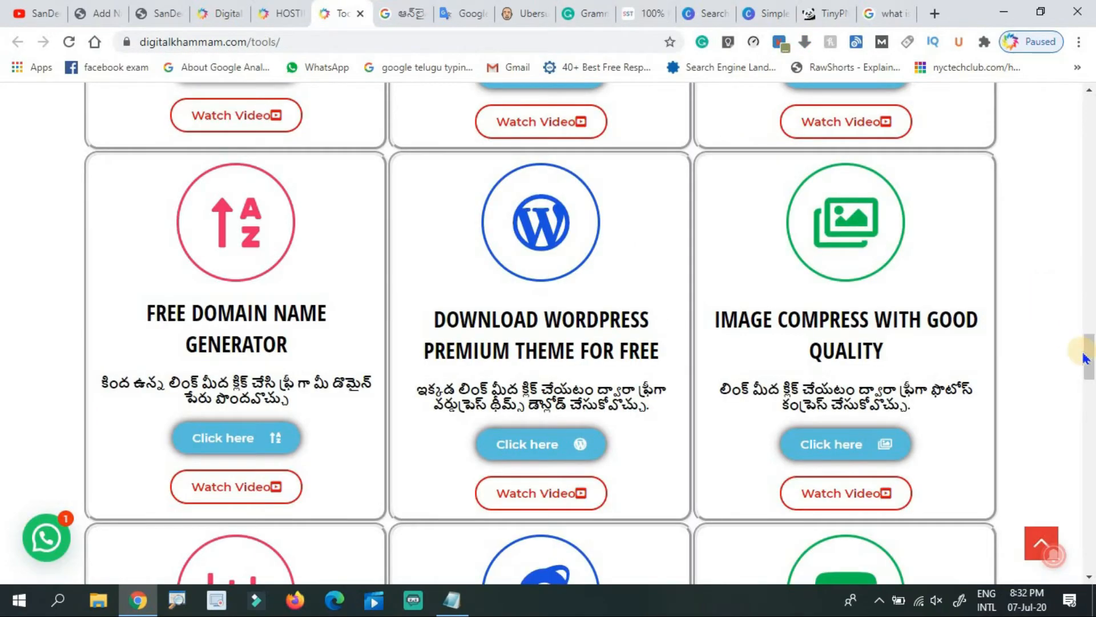
{"action": "left_click_drag", "start_coordinate": [1091, 374], "coordinate": [1054, 161]}
{"action": "left_click_drag", "start_coordinate": [1054, 161], "coordinate": [1054, 160]}
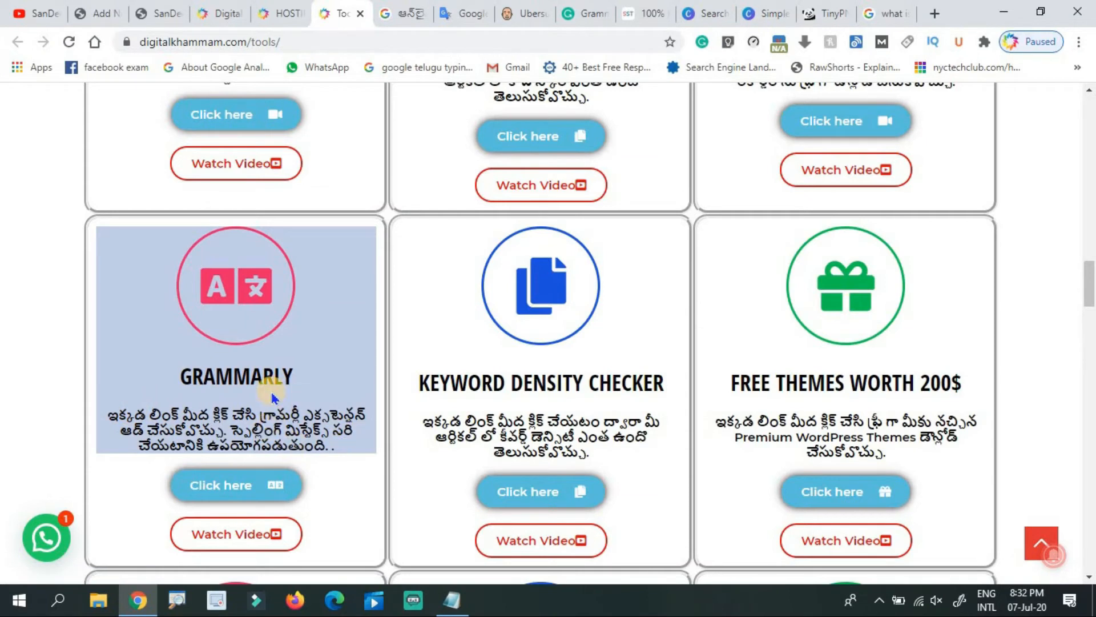
{"action": "left_click", "coordinate": [183, 508]}
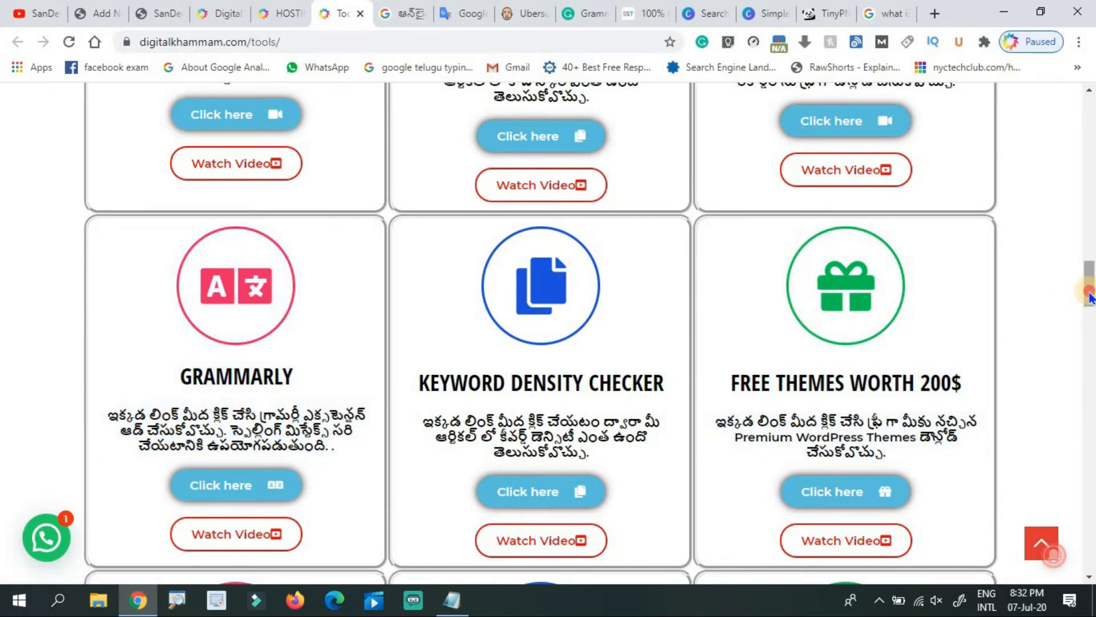
{"action": "mouse_move", "coordinate": [1089, 294]}
{"action": "left_mouse_down"}
{"action": "mouse_move", "coordinate": [1082, 151]}
{"action": "mouse_move", "coordinate": [1089, 359]}
{"action": "left_mouse_up"}
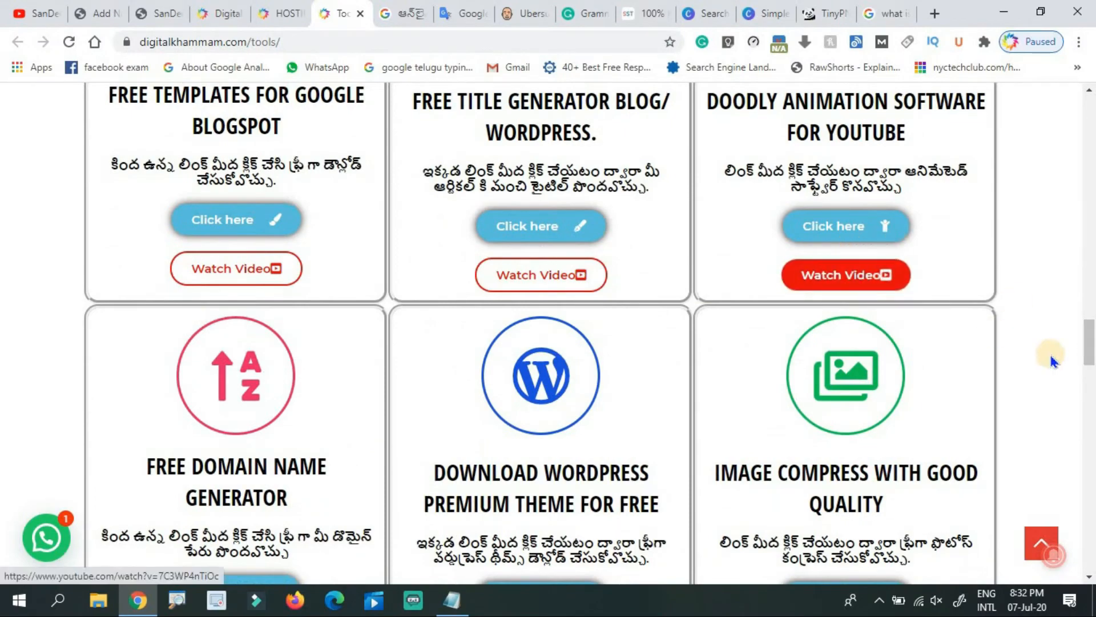
{"action": "left_click_drag", "start_coordinate": [1091, 350], "coordinate": [1092, 205]}
{"action": "left_click_drag", "start_coordinate": [1094, 118], "coordinate": [1092, 96]}
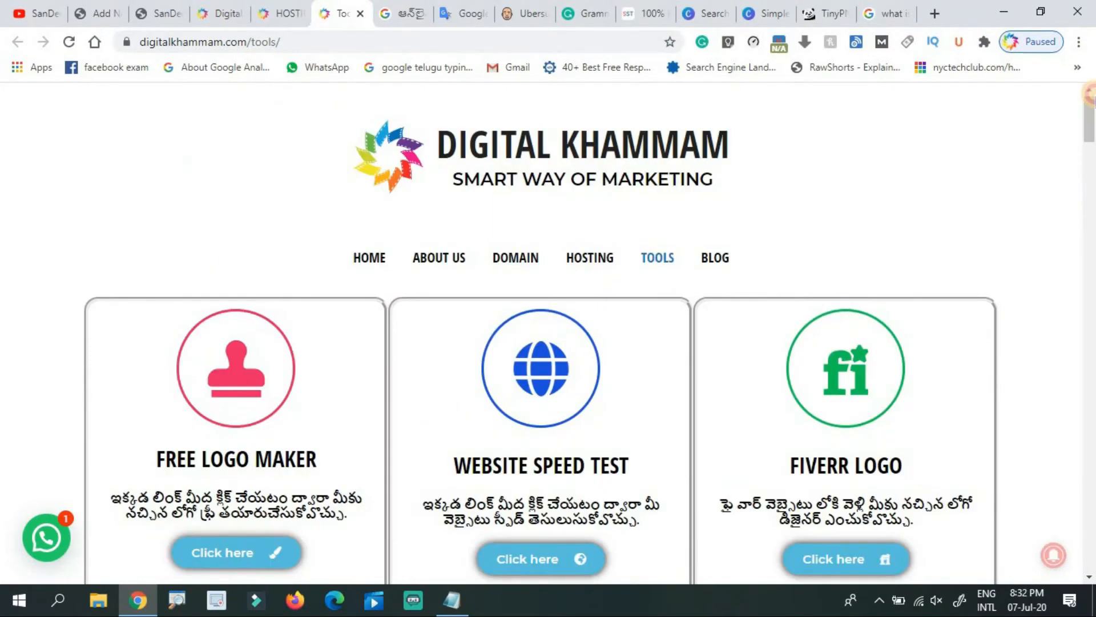
Return to the post editor and remove "in" from the SEO title so it begins "What is Wordpress telugu?".
{"action": "left_click", "coordinate": [138, 8]}
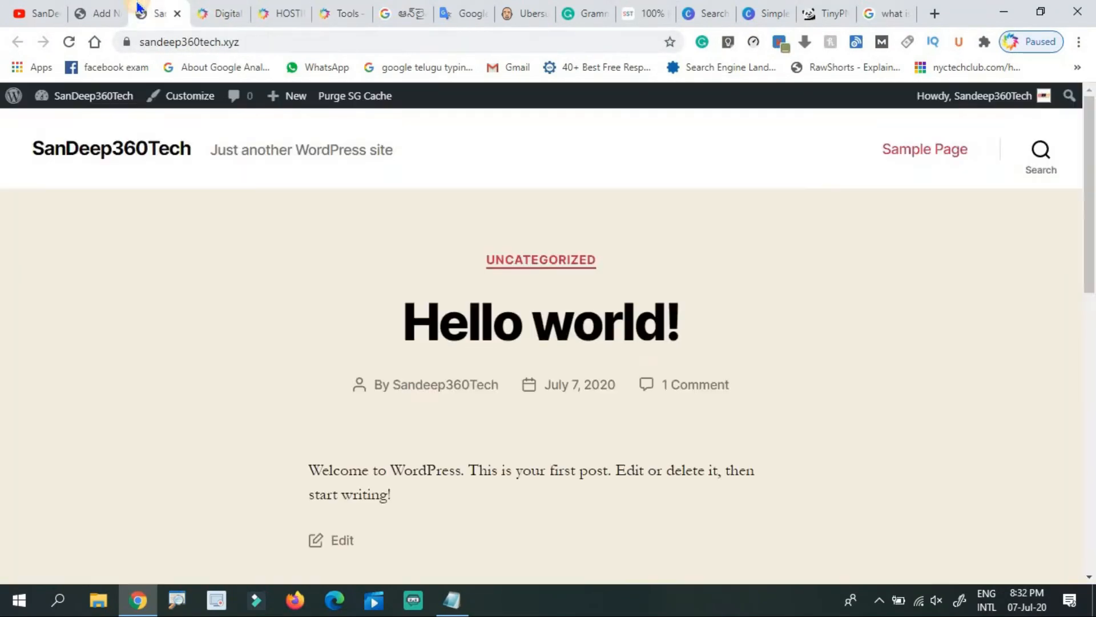
{"action": "left_click", "coordinate": [93, 10]}
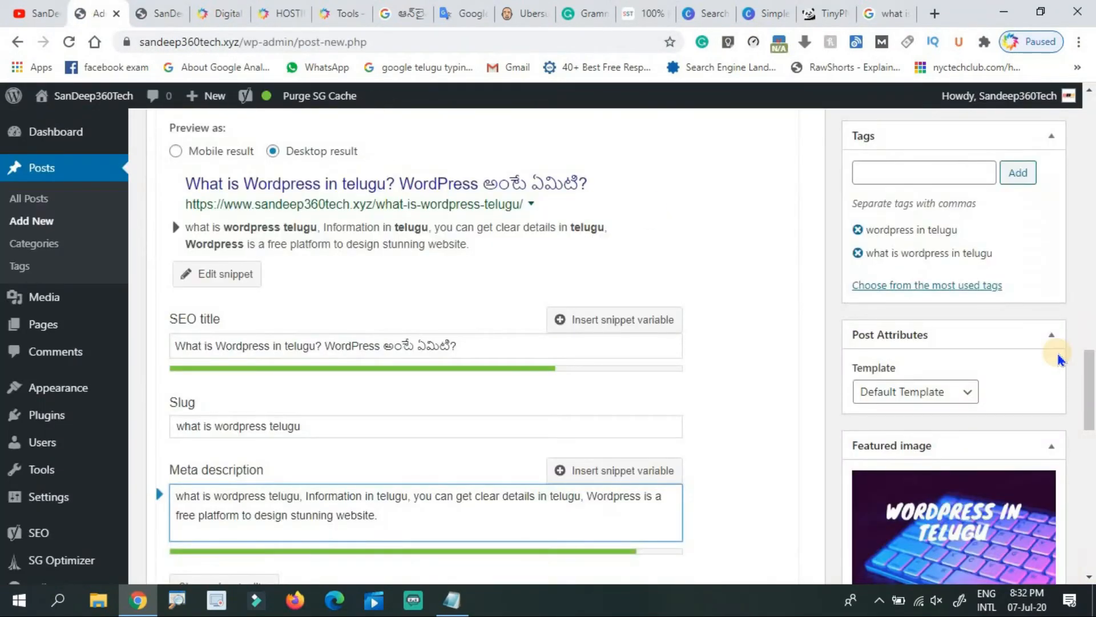
{"action": "left_click_drag", "start_coordinate": [1091, 388], "coordinate": [1089, 495]}
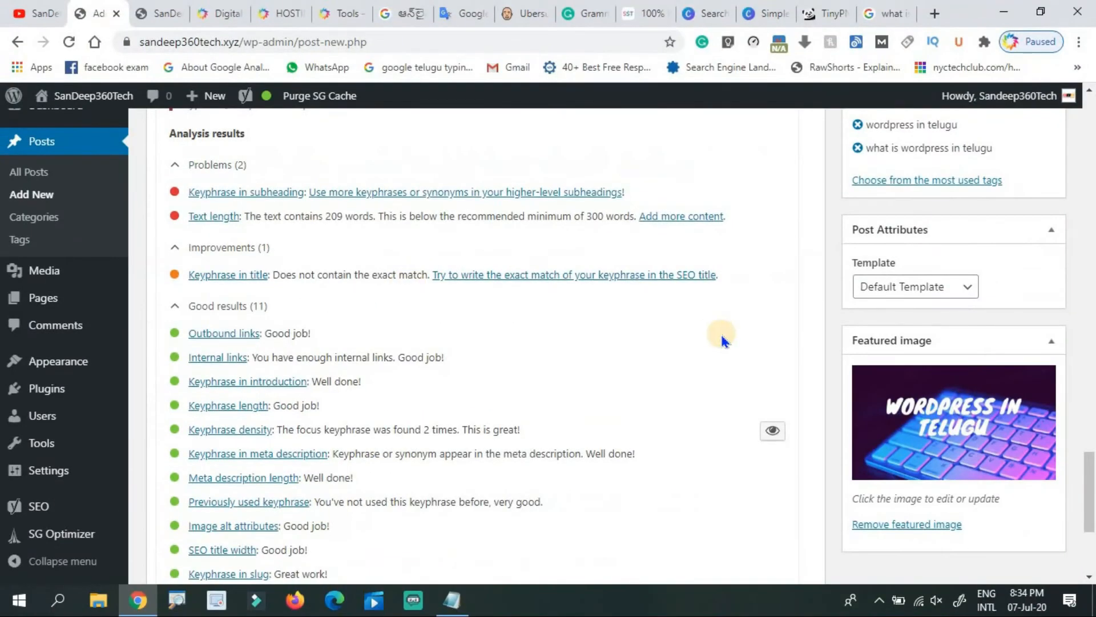
{"action": "left_click", "coordinate": [1091, 418]}
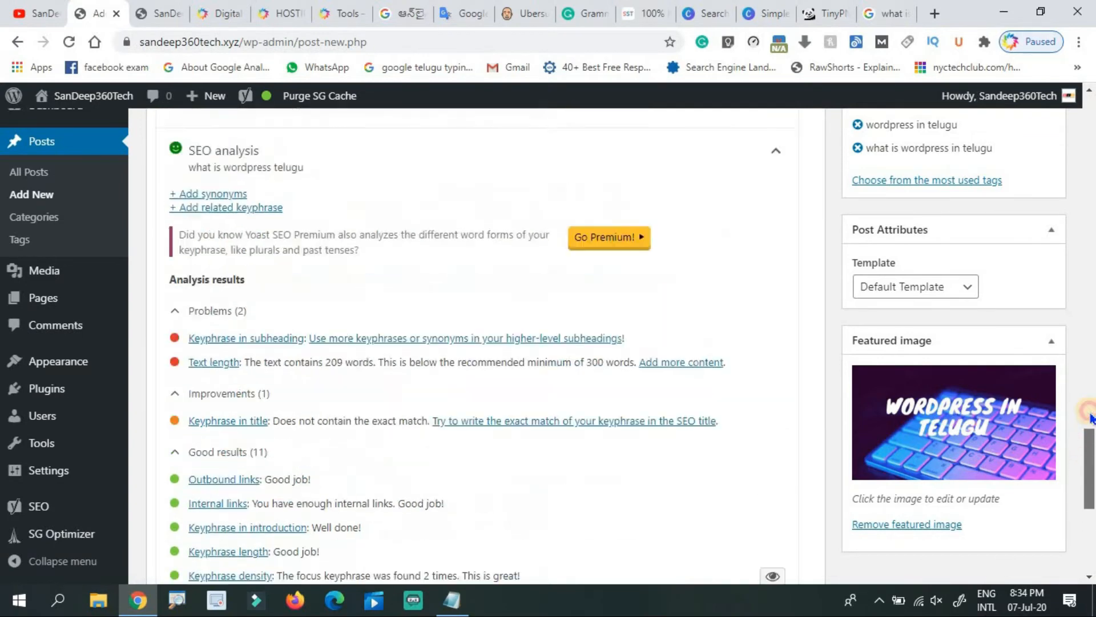
{"action": "left_click_drag", "start_coordinate": [1090, 418], "coordinate": [1084, 351]}
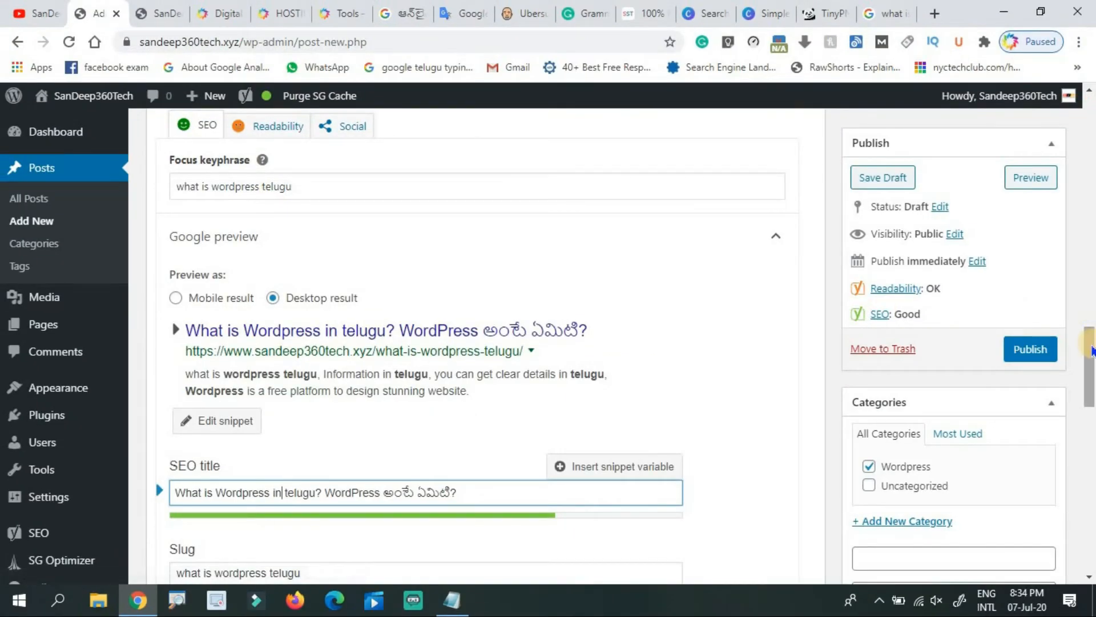
{"action": "scroll", "coordinate": [1028, 354], "scroll_direction": "down", "scroll_amount": 1}
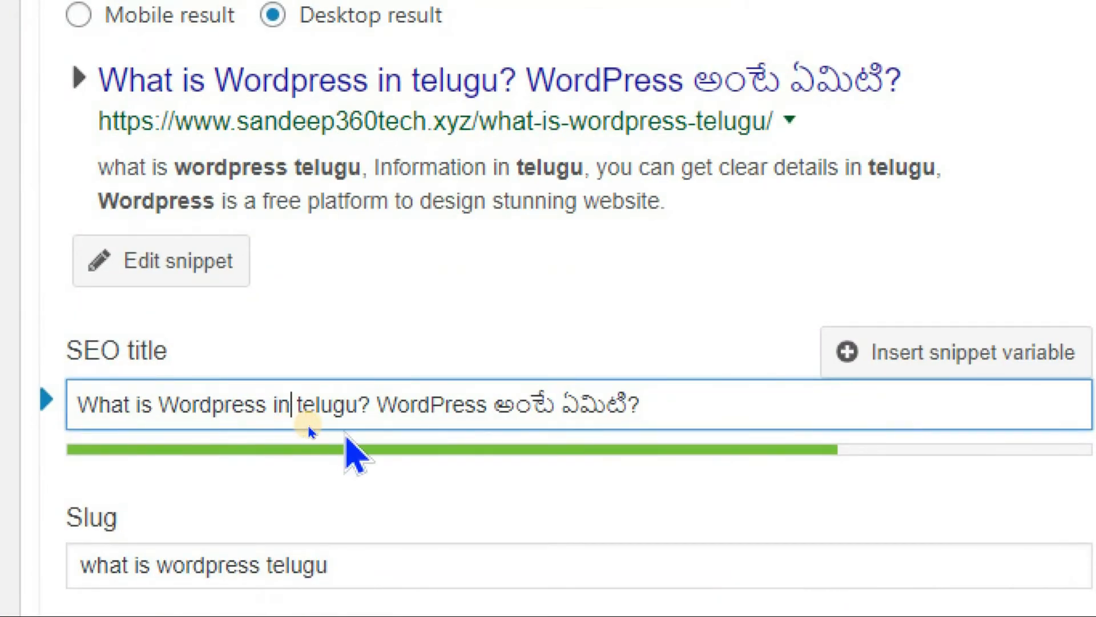
{"action": "key", "text": "BackSpace"}
{"action": "key", "text": "BackSpace"}
{"action": "key", "text": "BackSpace"}
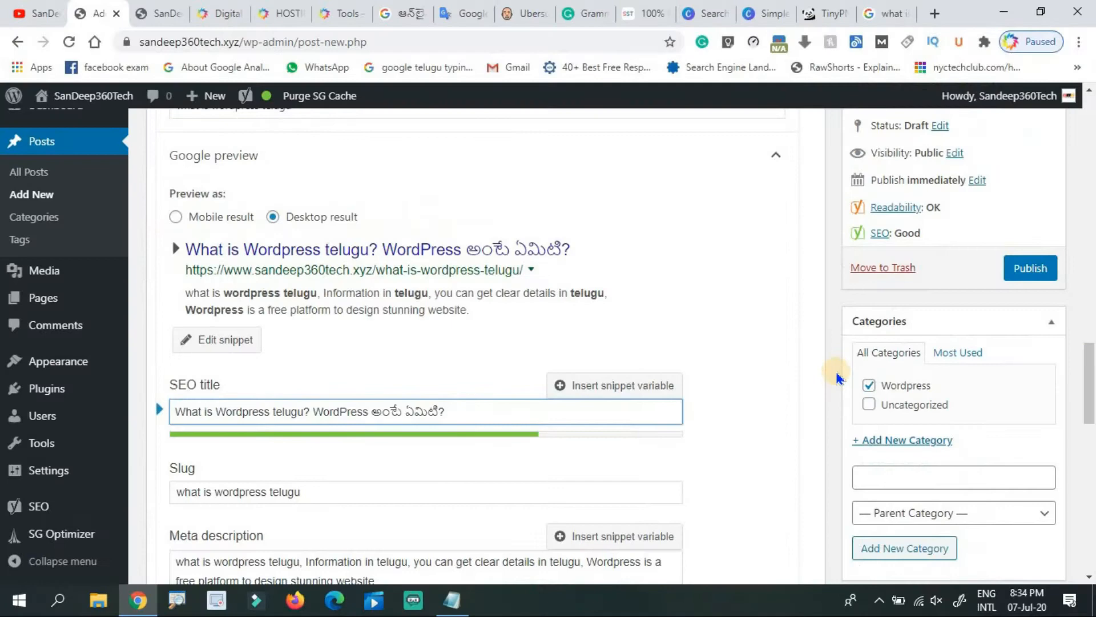
{"action": "left_click", "coordinate": [810, 337]}
Review the Yoast SEO and Readability analysis results alongside the post's title and body text.
{"action": "left_click_drag", "start_coordinate": [1089, 402], "coordinate": [1089, 499]}
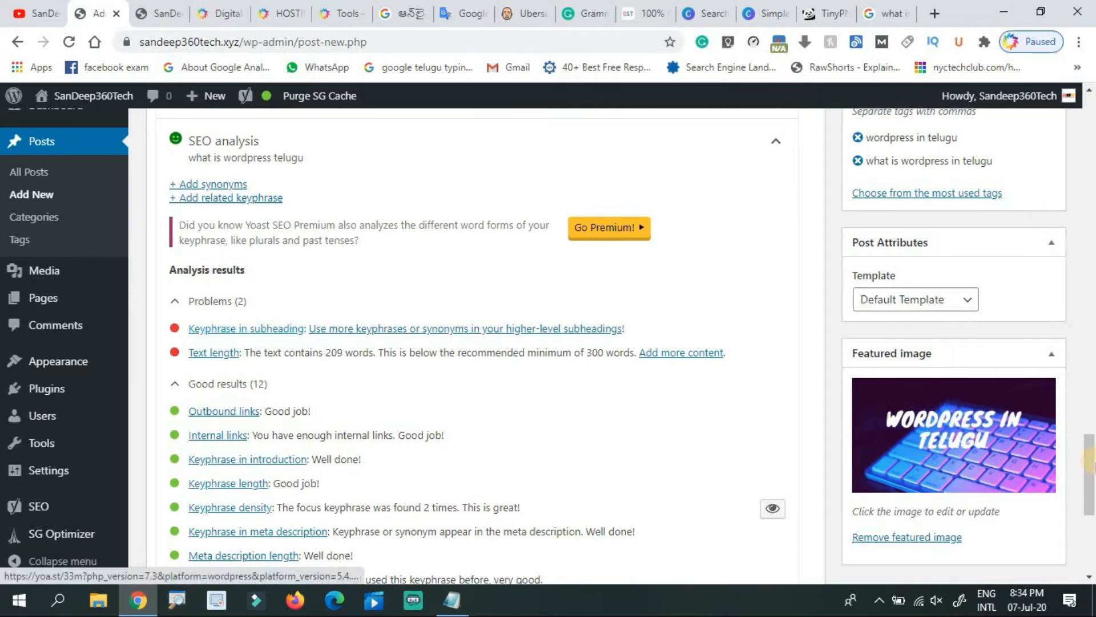
{"action": "left_click_drag", "start_coordinate": [1090, 513], "coordinate": [1052, 169]}
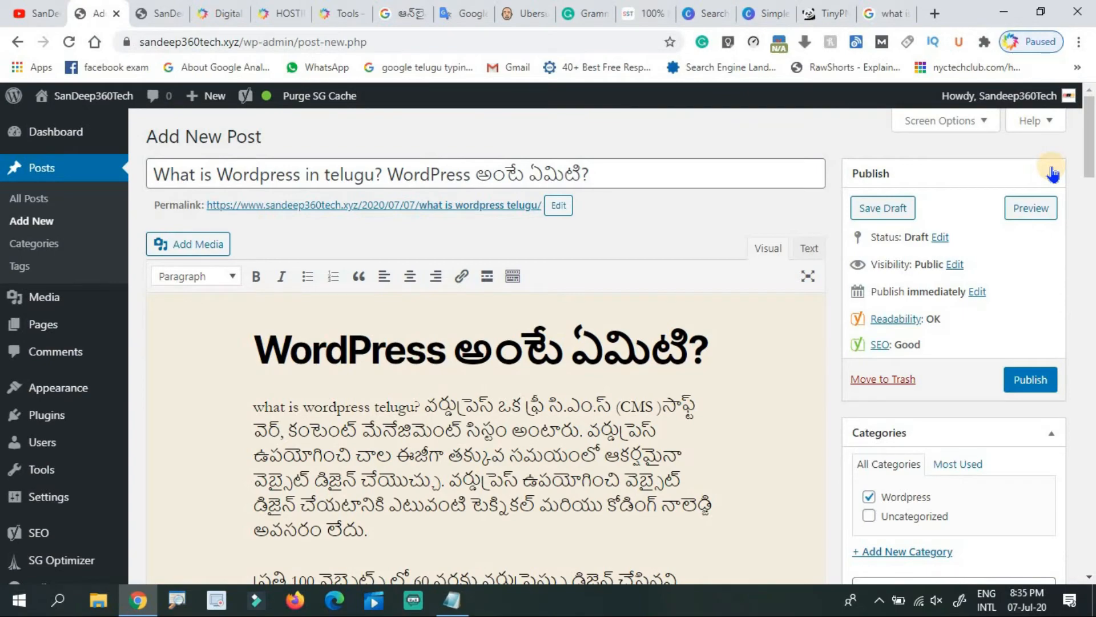
{"action": "left_click_drag", "start_coordinate": [1091, 160], "coordinate": [1086, 382]}
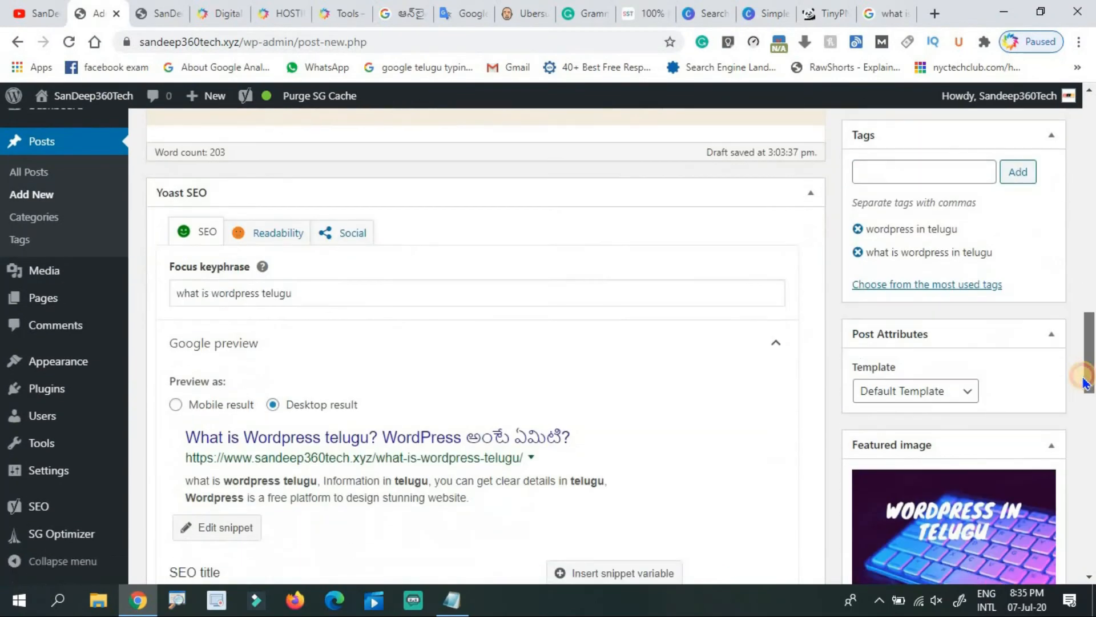
{"action": "left_click", "coordinate": [285, 236]}
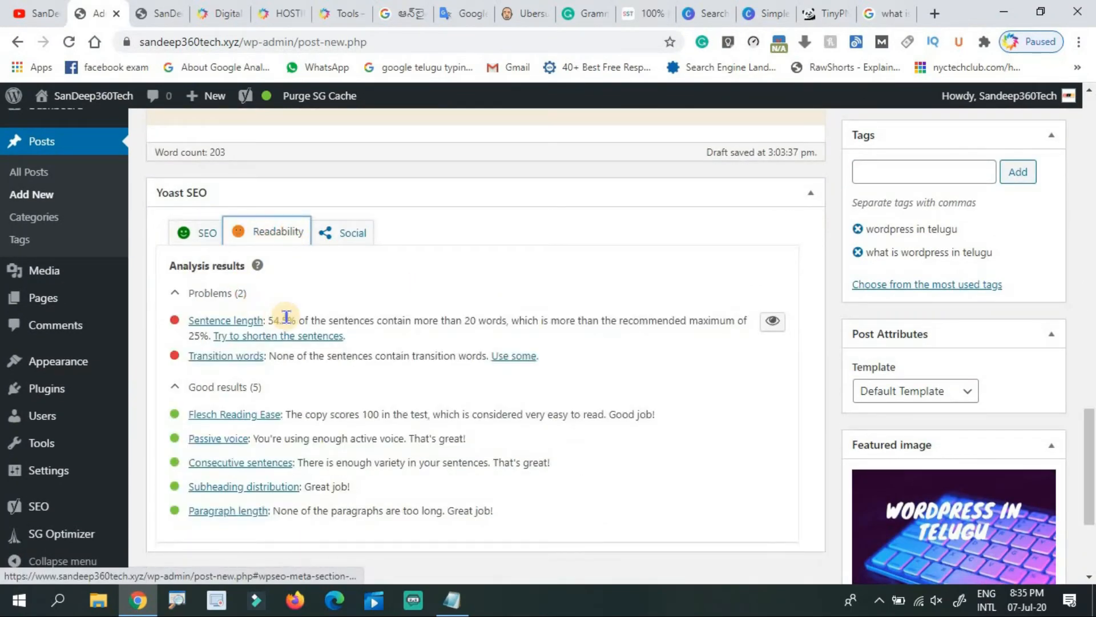
{"action": "left_click", "coordinate": [183, 239]}
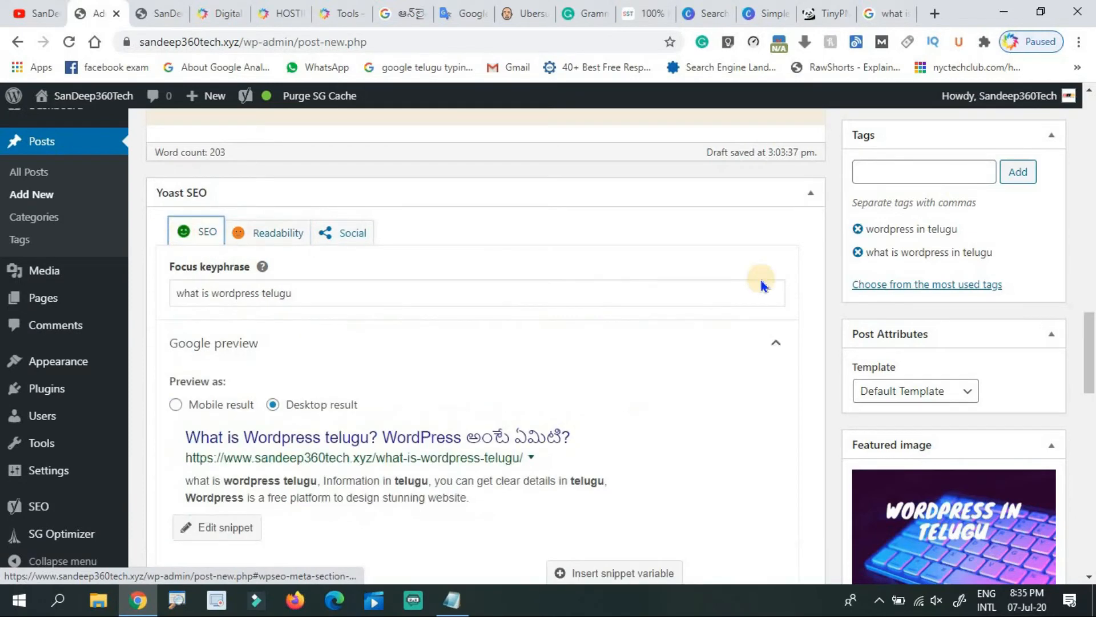
{"action": "left_click", "coordinate": [266, 242]}
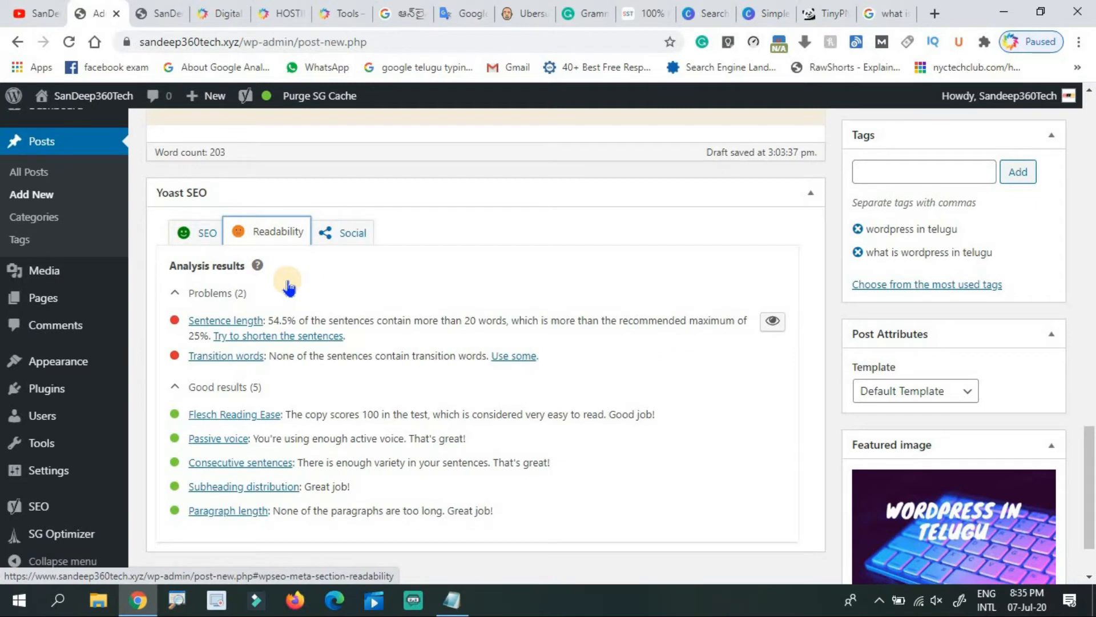
{"action": "left_click", "coordinate": [201, 248]}
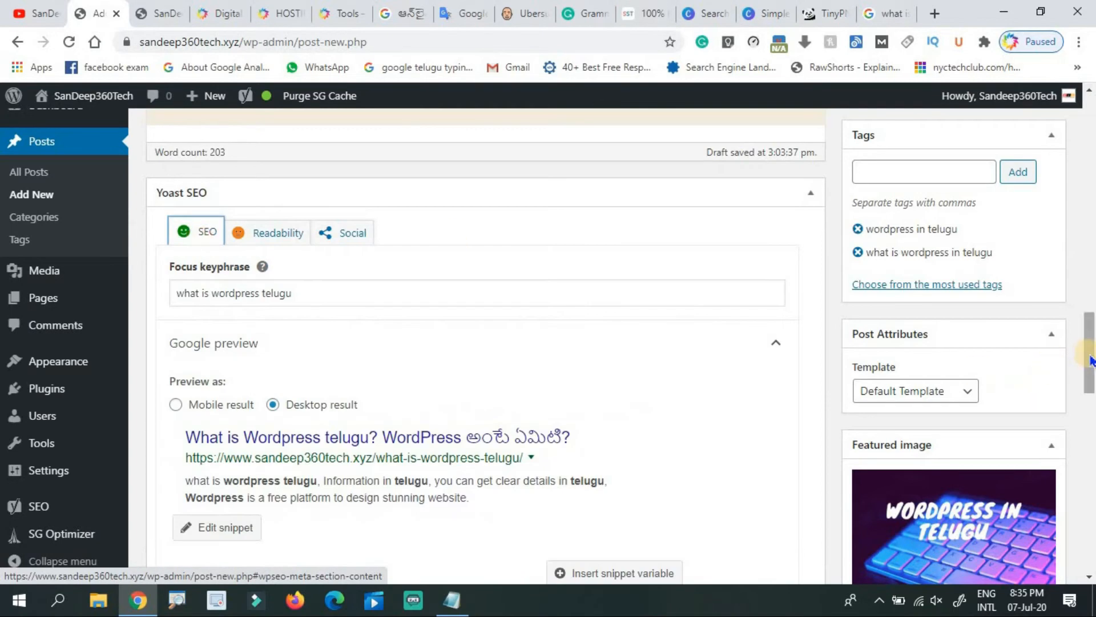
{"action": "left_click_drag", "start_coordinate": [1092, 359], "coordinate": [1090, 276]}
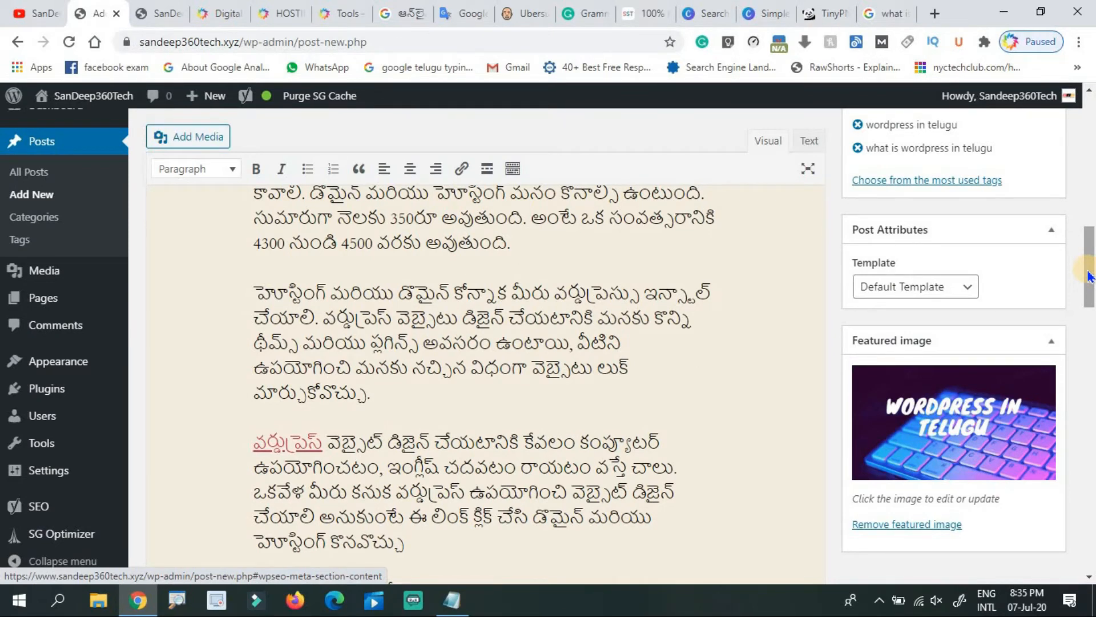
{"action": "left_click_drag", "start_coordinate": [1089, 276], "coordinate": [1090, 504]}
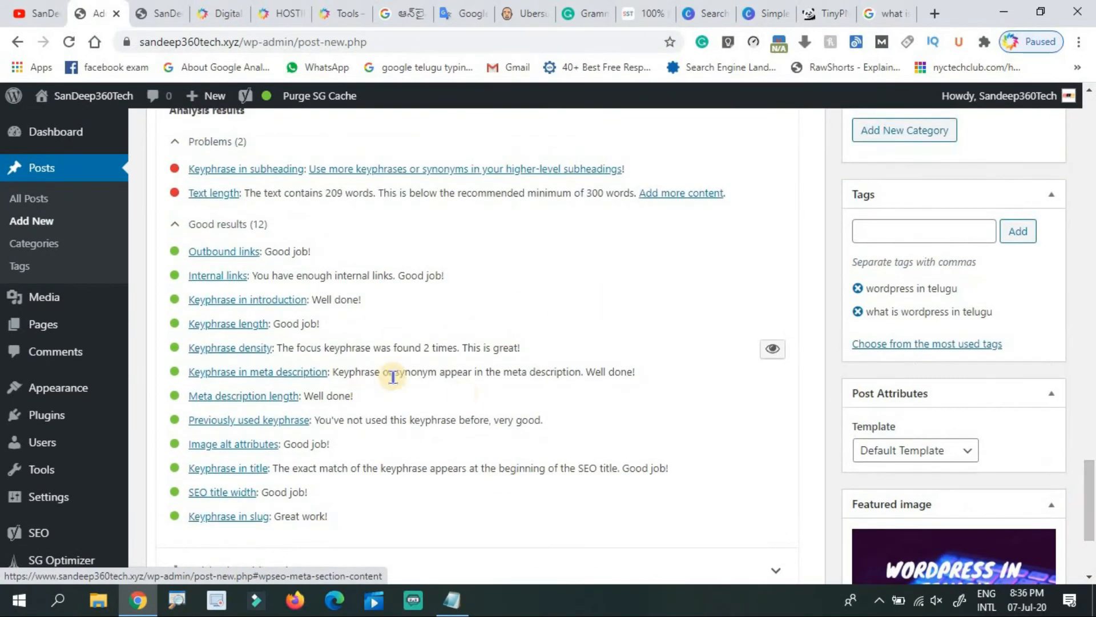
{"action": "left_click", "coordinate": [451, 600]}
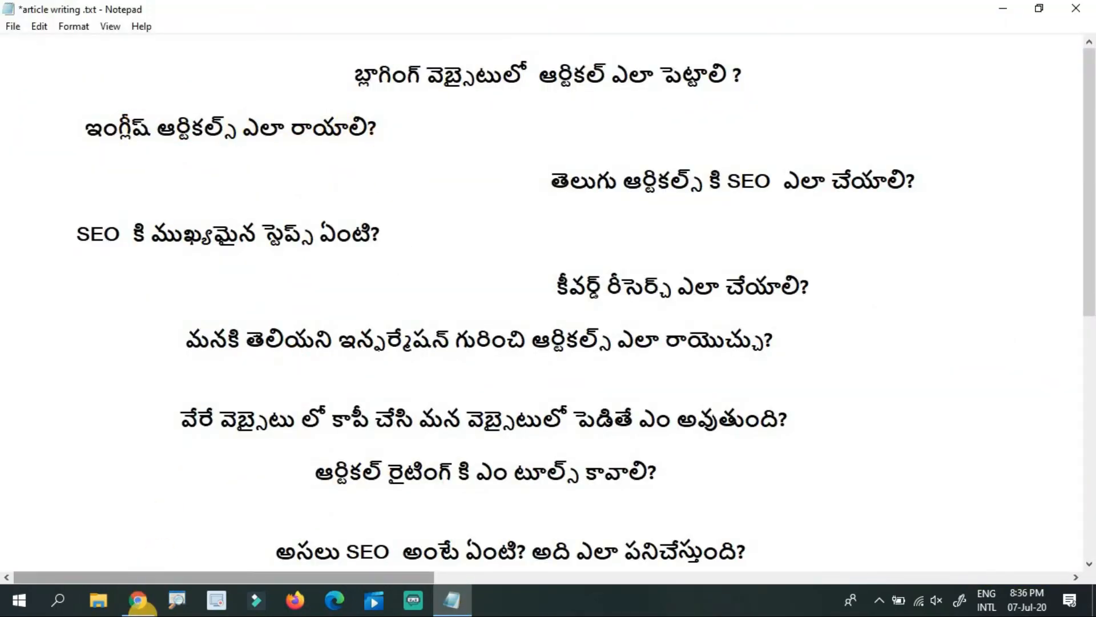
{"action": "left_click", "coordinate": [139, 601]}
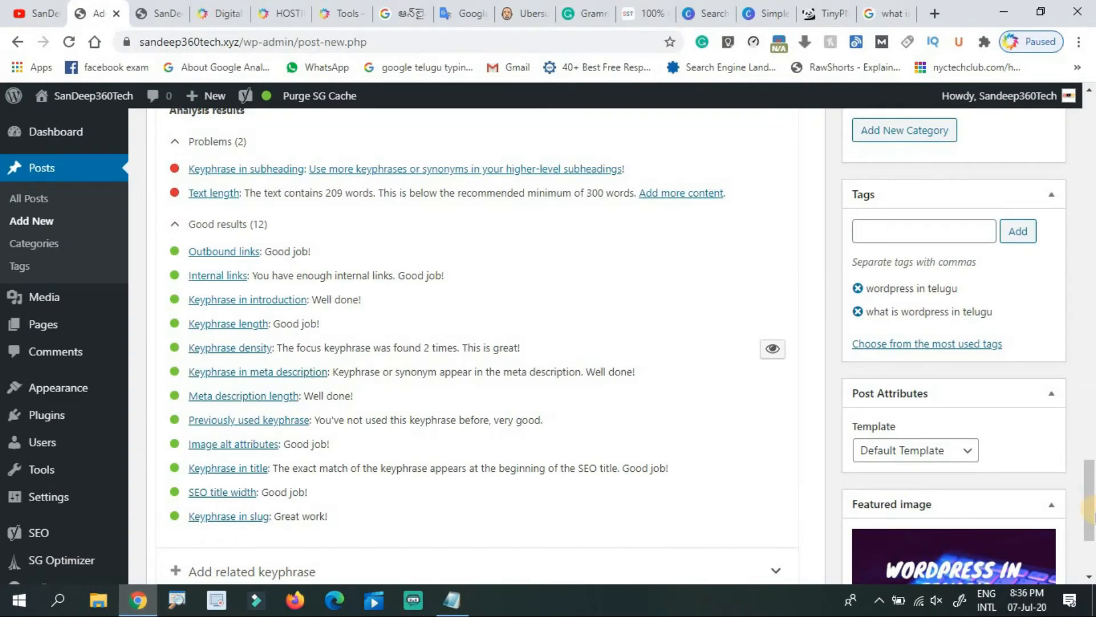
{"action": "left_click_drag", "start_coordinate": [1089, 510], "coordinate": [1086, 183]}
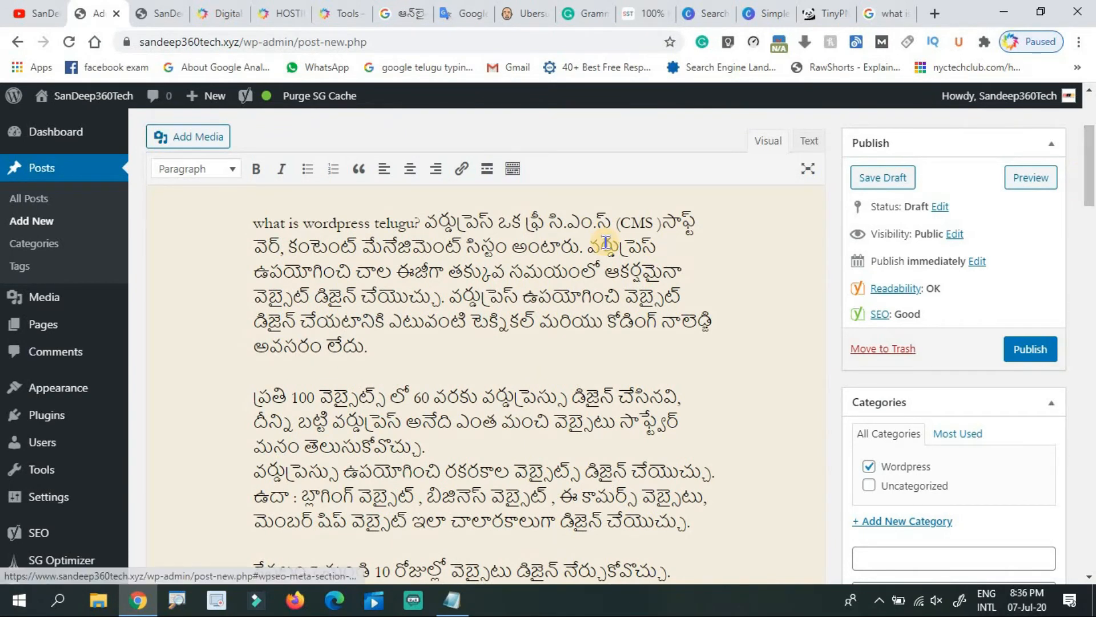
Switch to Google Translate and examine the English translation of the Telugu article.
{"action": "left_click", "coordinate": [463, 12]}
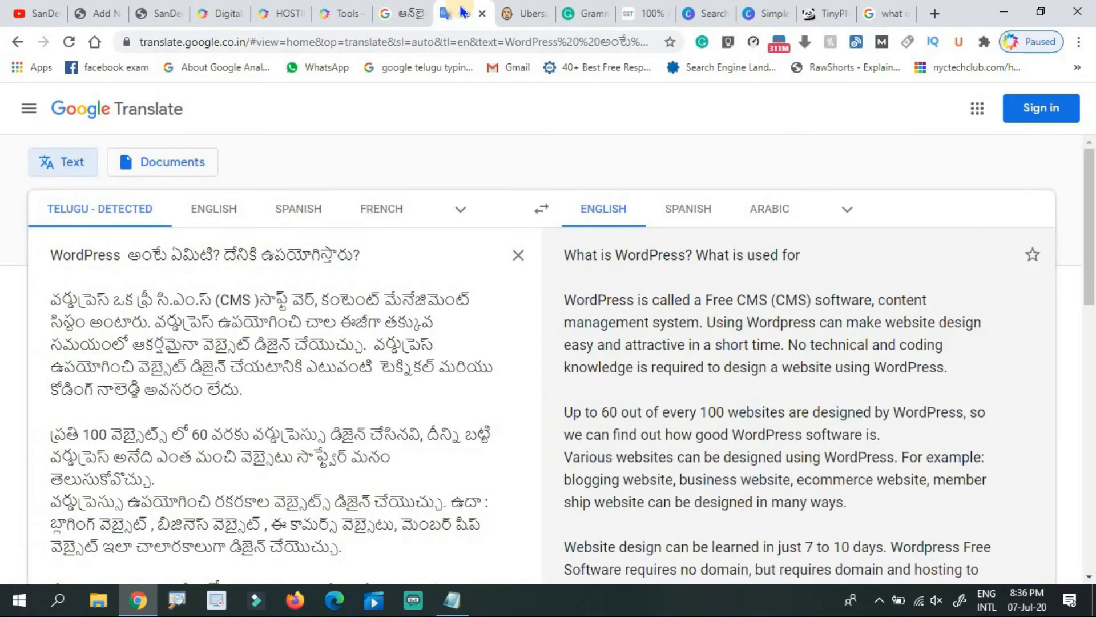
{"action": "left_click", "coordinate": [408, 8]}
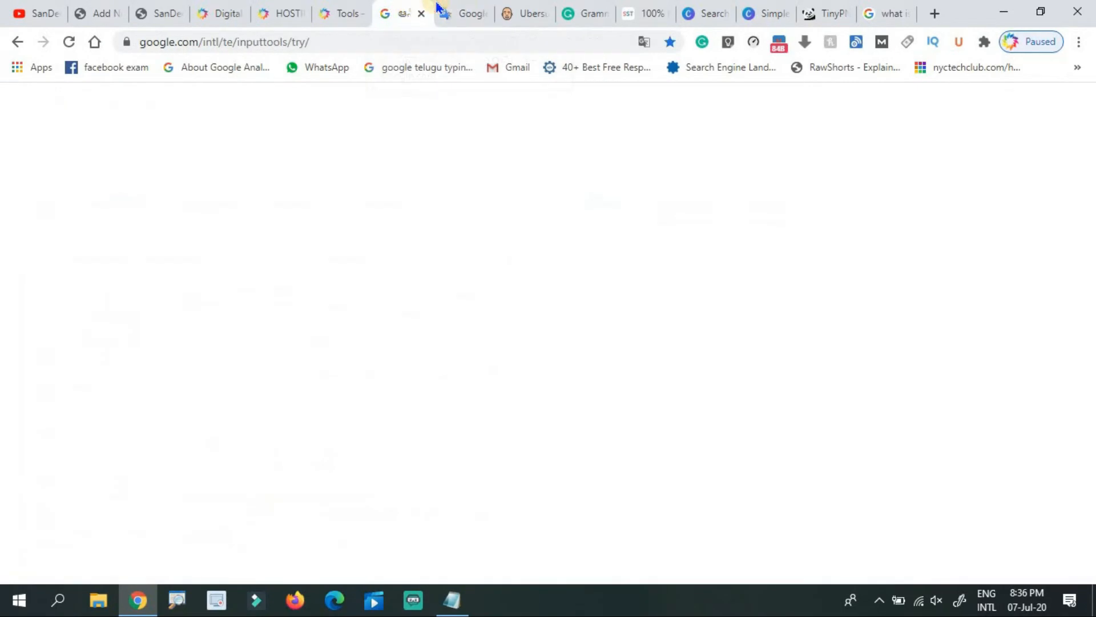
{"action": "left_click", "coordinate": [459, 9]}
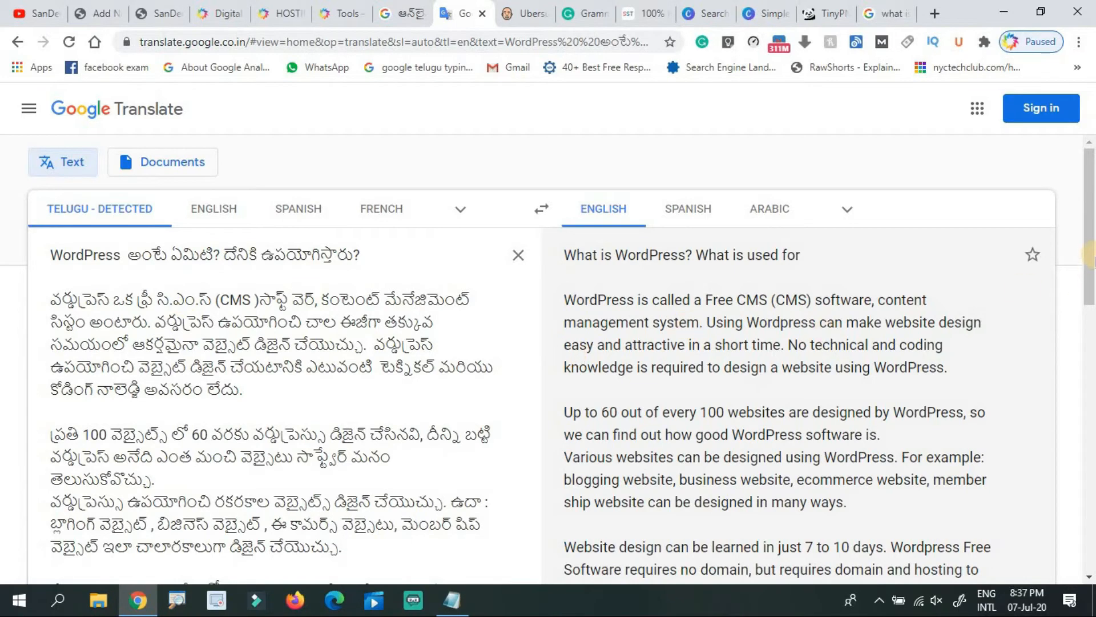
{"action": "left_click_drag", "start_coordinate": [1090, 254], "coordinate": [1088, 368]}
{"action": "left_click_drag", "start_coordinate": [1089, 297], "coordinate": [1089, 234]}
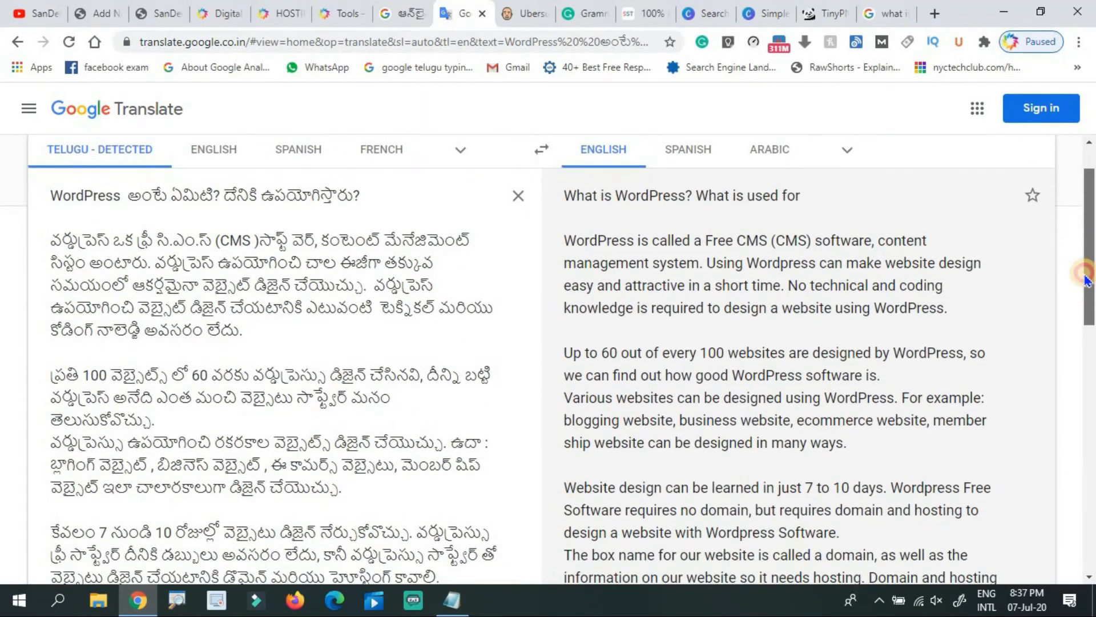
{"action": "left_click", "coordinate": [950, 315]}
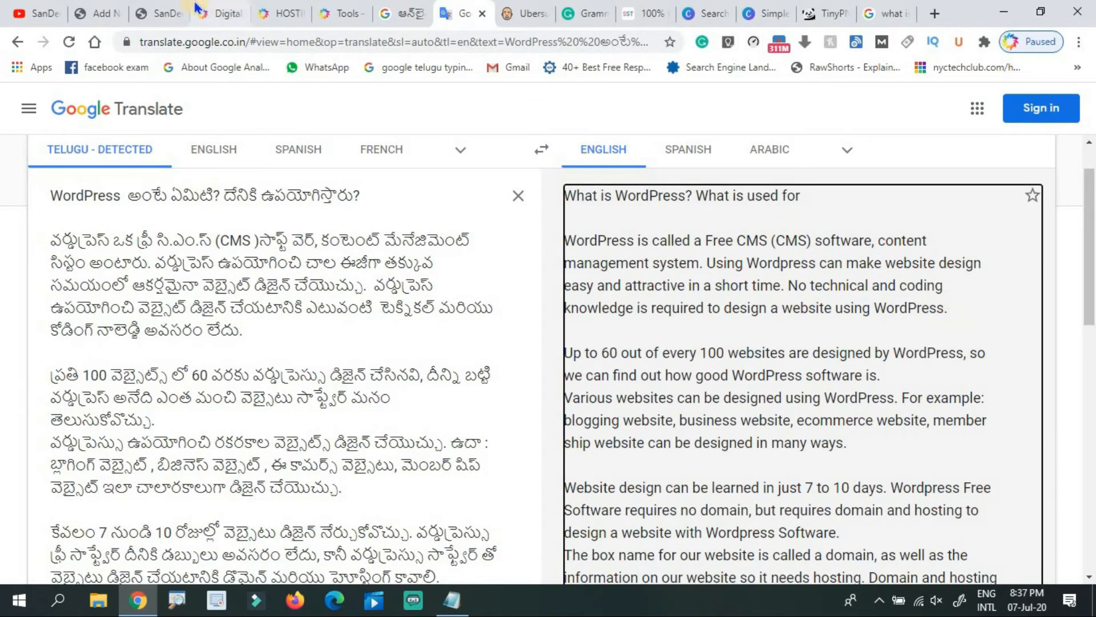
{"action": "left_click", "coordinate": [155, 8]}
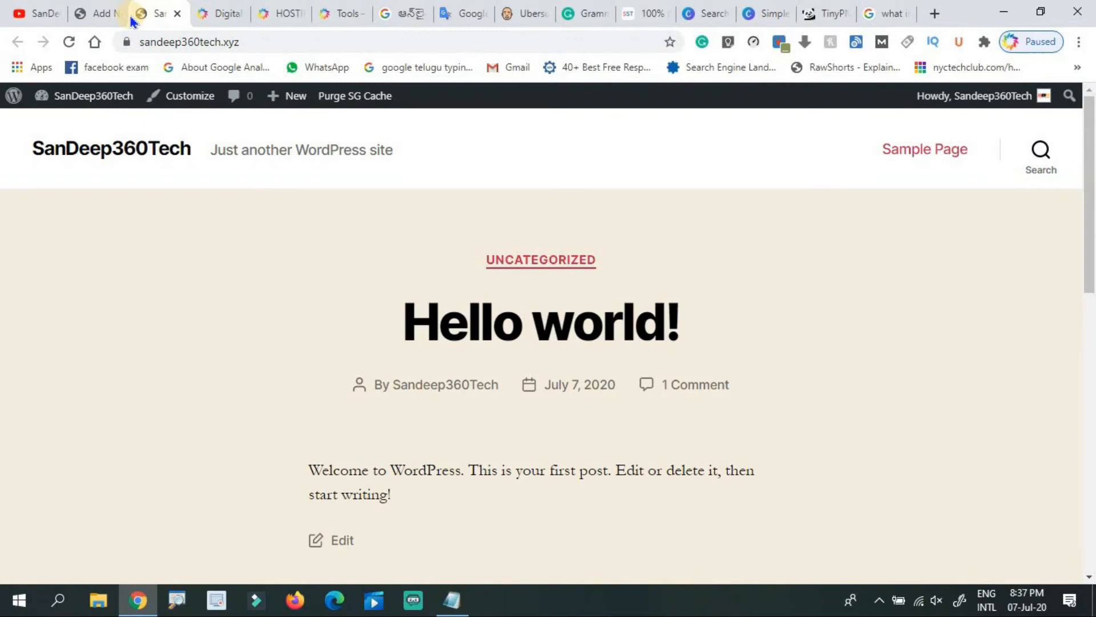
Look over the Telugu article in the post editor, the Digital Khammam homepage and the live site's front page.
{"action": "left_click", "coordinate": [98, 12]}
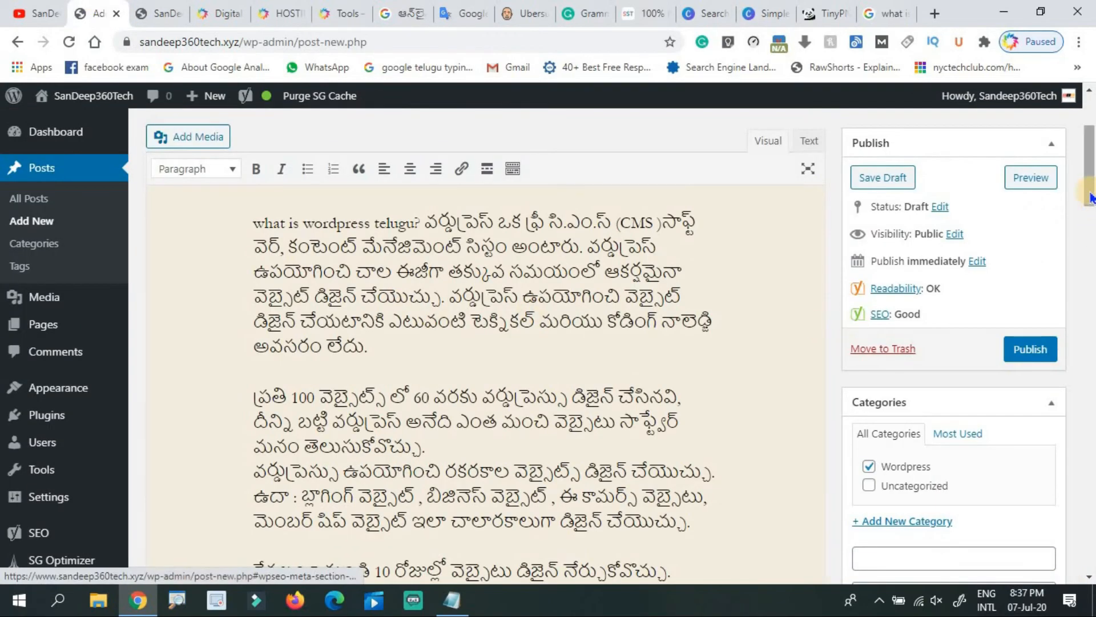
{"action": "left_click_drag", "start_coordinate": [1090, 203], "coordinate": [1078, 243]}
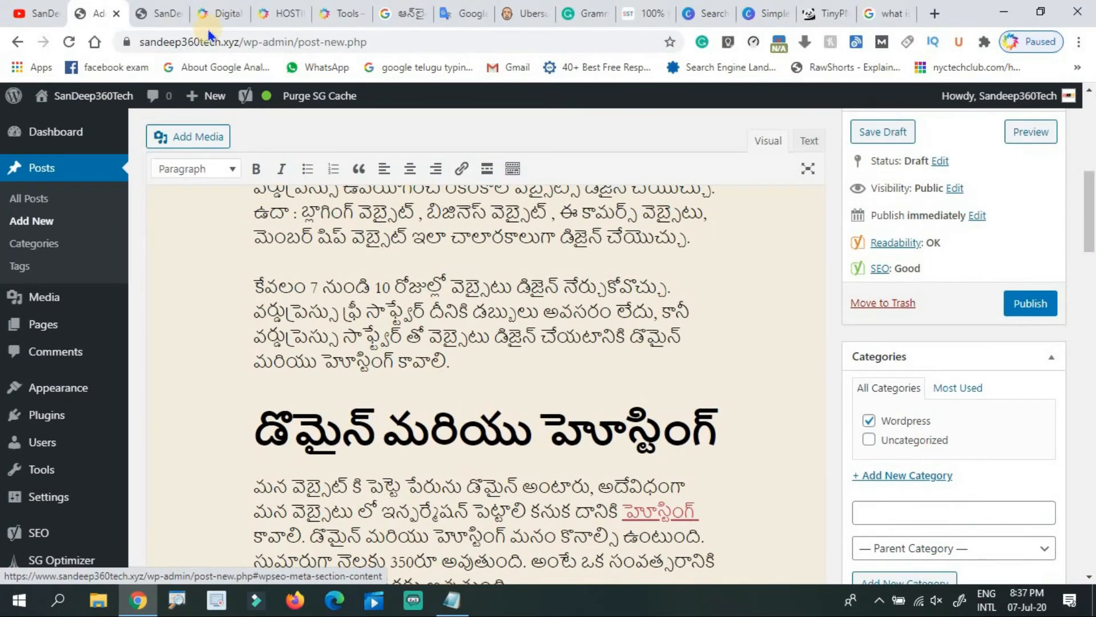
{"action": "left_click", "coordinate": [219, 7]}
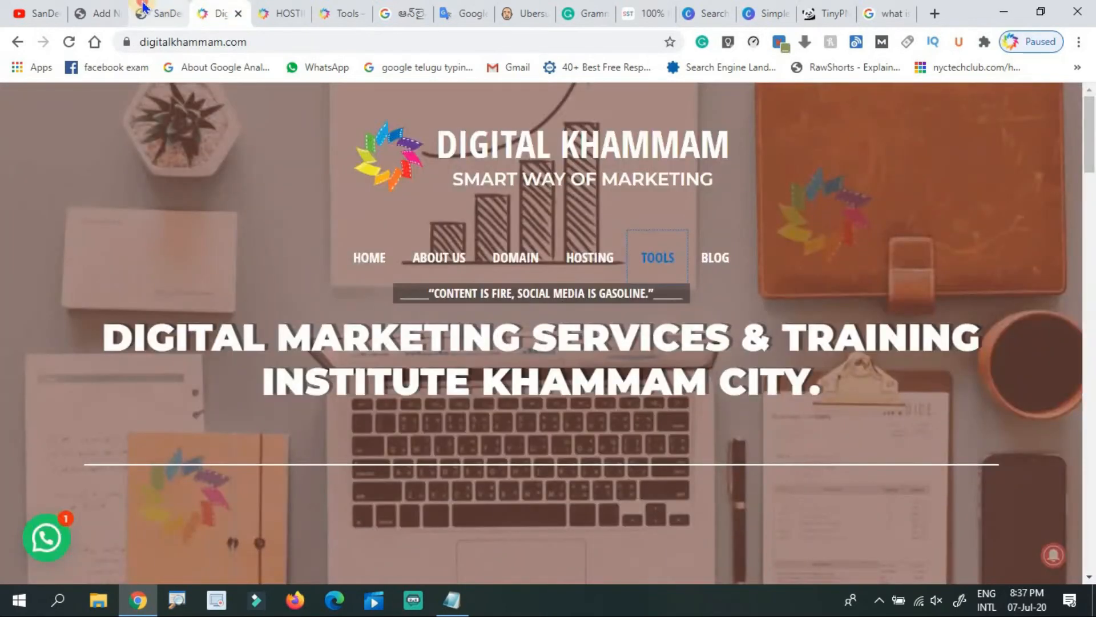
{"action": "left_click", "coordinate": [140, 5]}
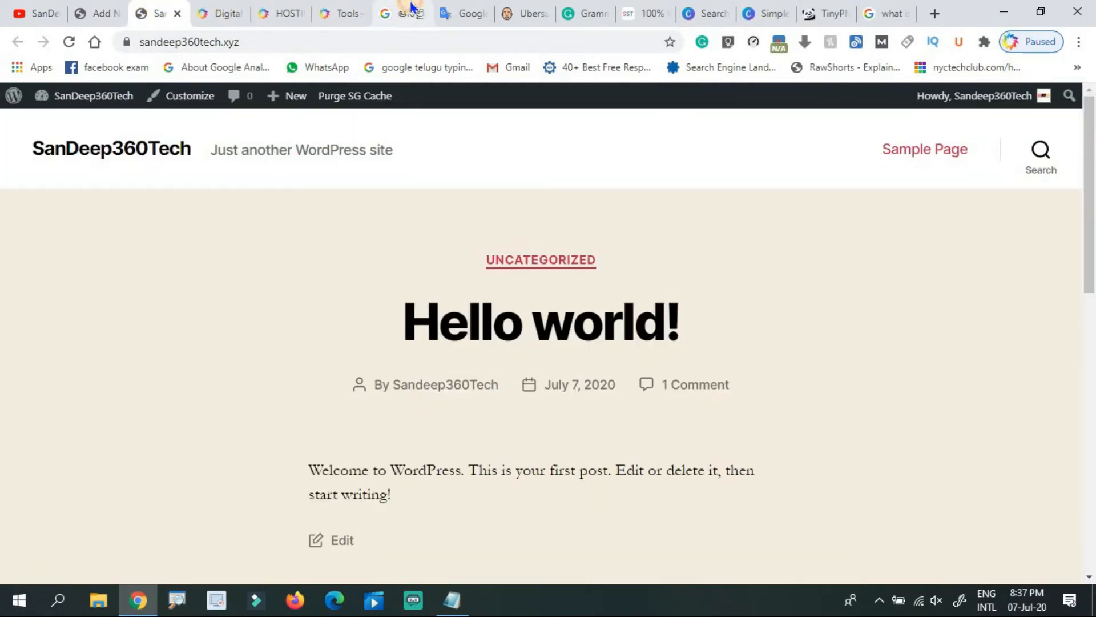
Read through the English version of the article in Google Translate, from the WordPress introduction to the domain and hosting paragraphs.
{"action": "left_click", "coordinate": [412, 7]}
{"action": "left_click", "coordinate": [474, 9]}
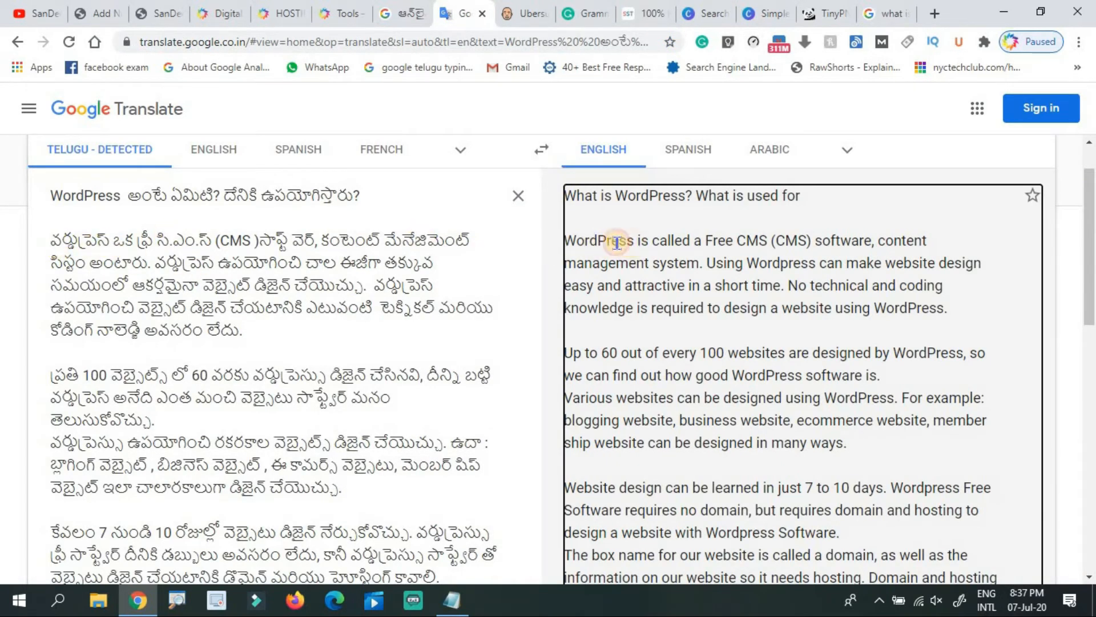
{"action": "left_click_drag", "start_coordinate": [616, 243], "coordinate": [583, 242]}
{"action": "left_click", "coordinate": [672, 306]}
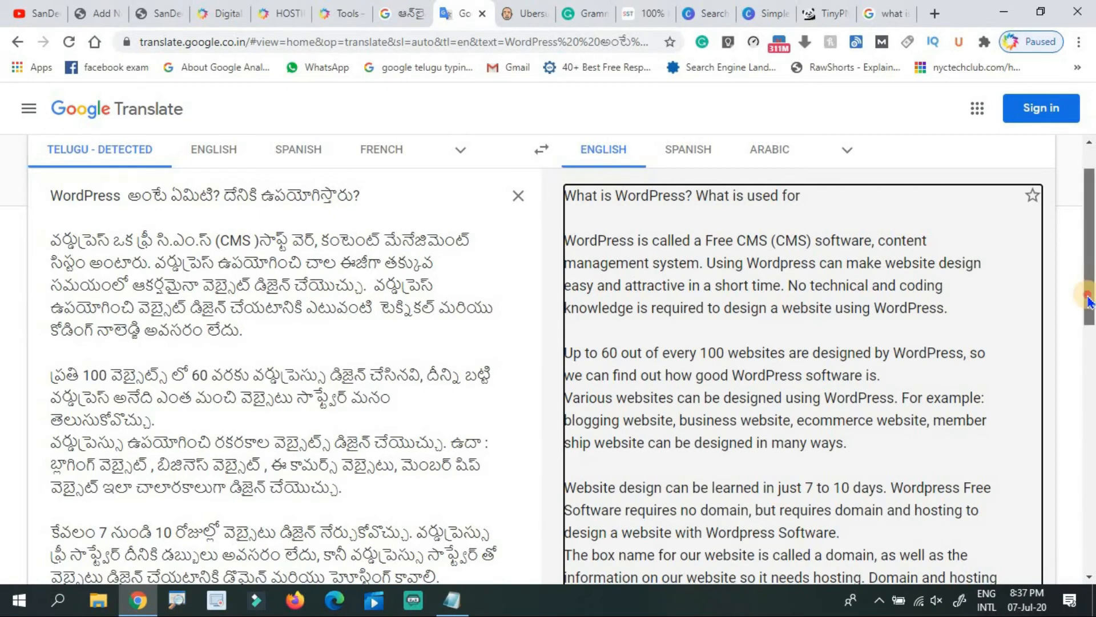
{"action": "left_click_drag", "start_coordinate": [1088, 299], "coordinate": [1090, 330]}
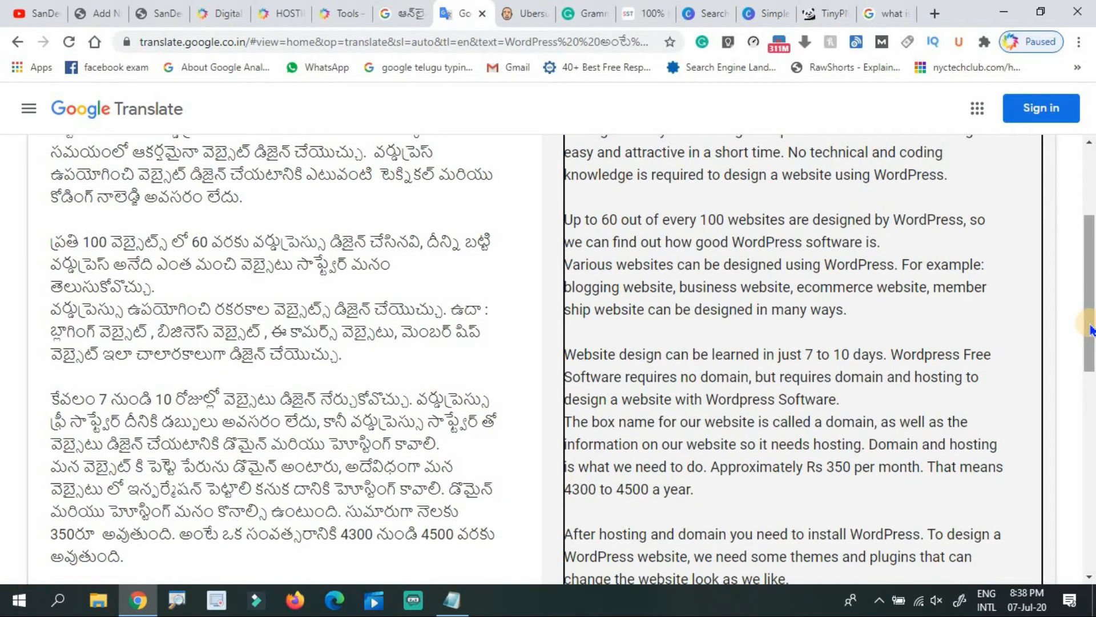
{"action": "left_click_drag", "start_coordinate": [1090, 329], "coordinate": [1090, 248]}
{"action": "scroll", "coordinate": [1091, 247], "scroll_direction": "up", "scroll_amount": 2}
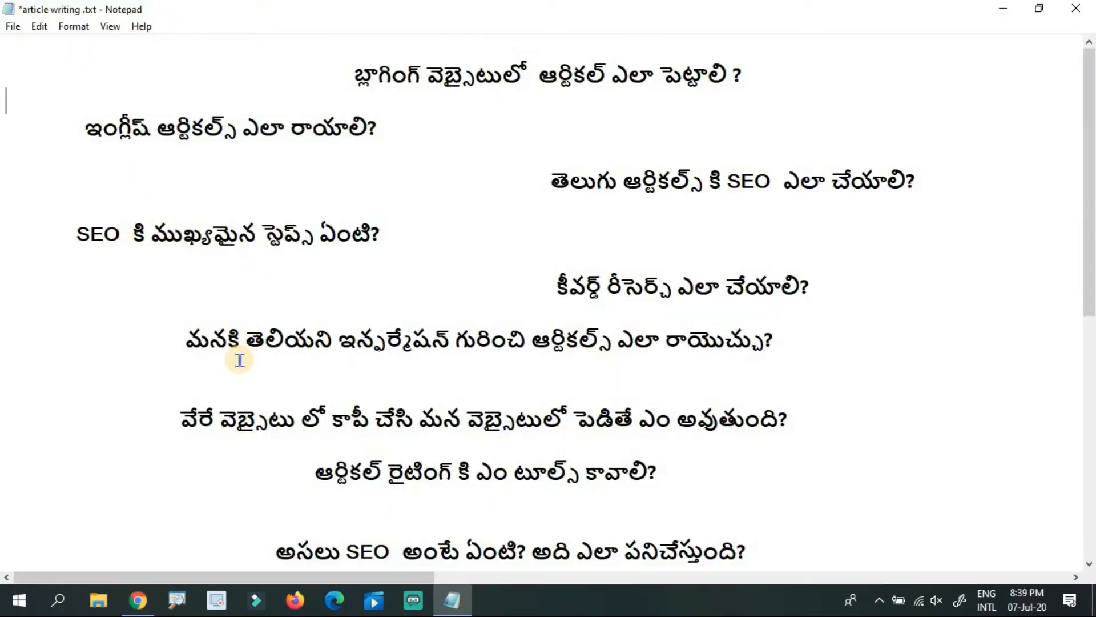
Return to the post editor and review the post title, Google preview, SEO title, slug, meta description and featured image.
{"action": "left_click", "coordinate": [137, 599]}
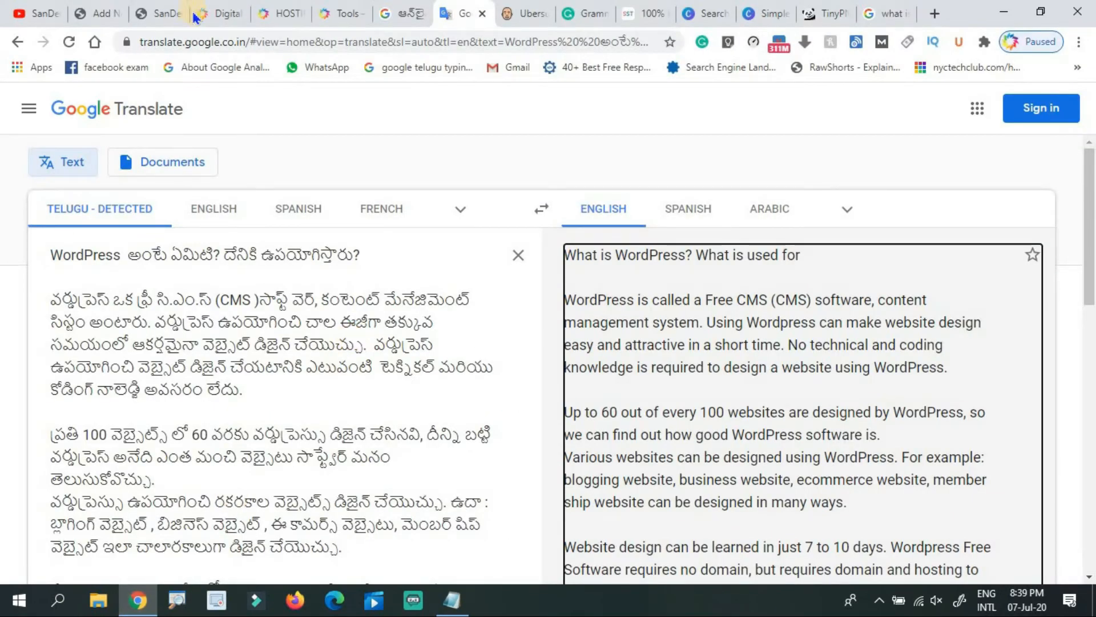
{"action": "left_click", "coordinate": [166, 12]}
{"action": "left_click", "coordinate": [98, 12]}
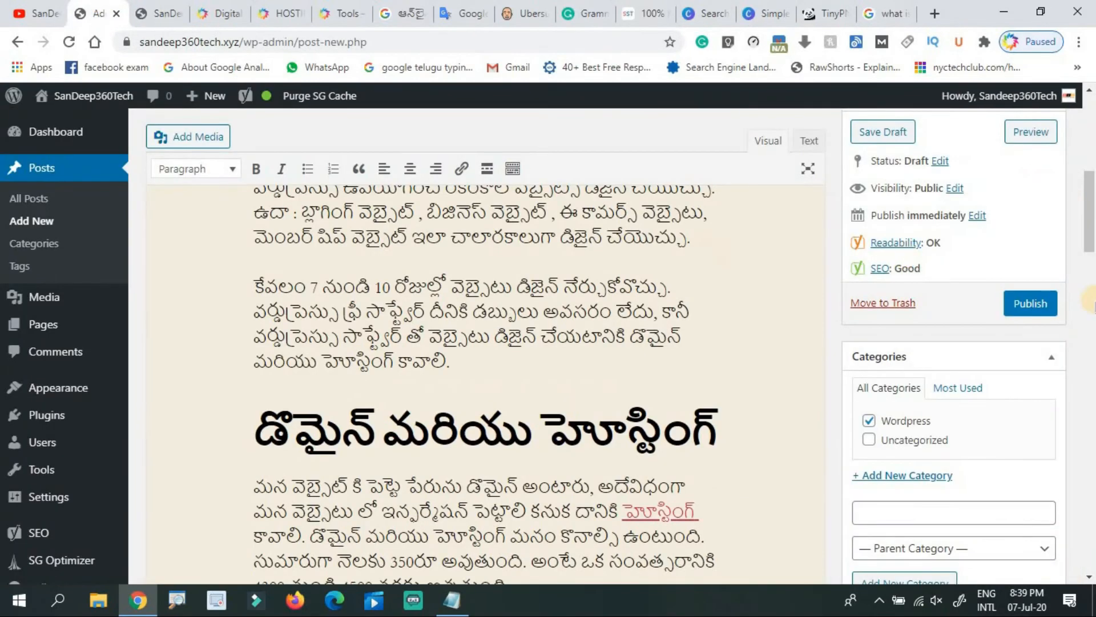
{"action": "left_click_drag", "start_coordinate": [1090, 220], "coordinate": [1083, 369]}
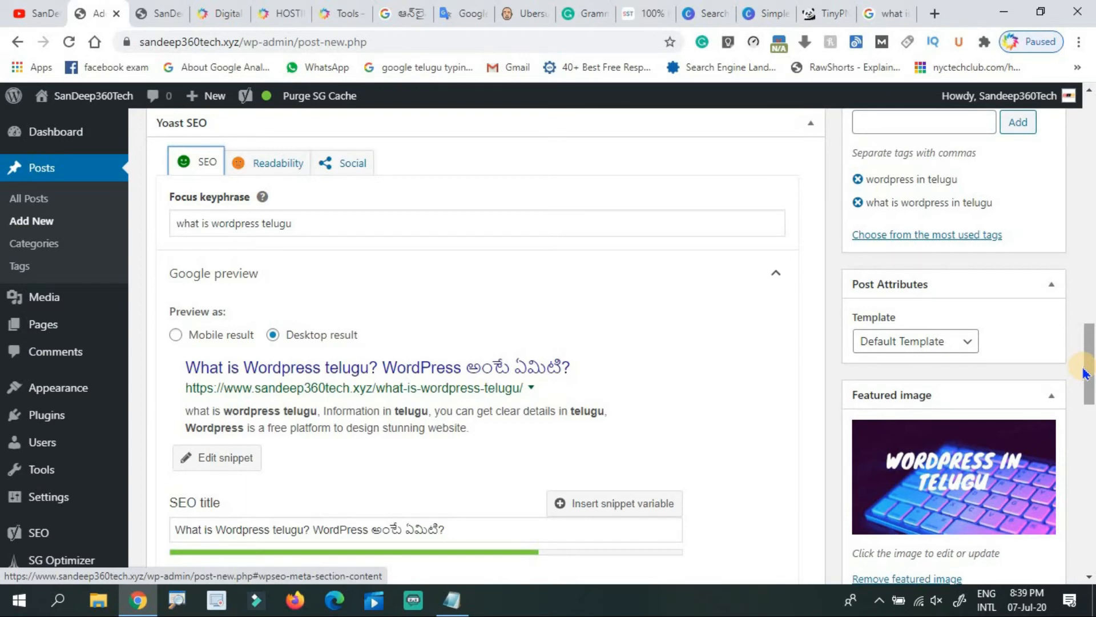
{"action": "left_click_drag", "start_coordinate": [1086, 373], "coordinate": [1091, 400]}
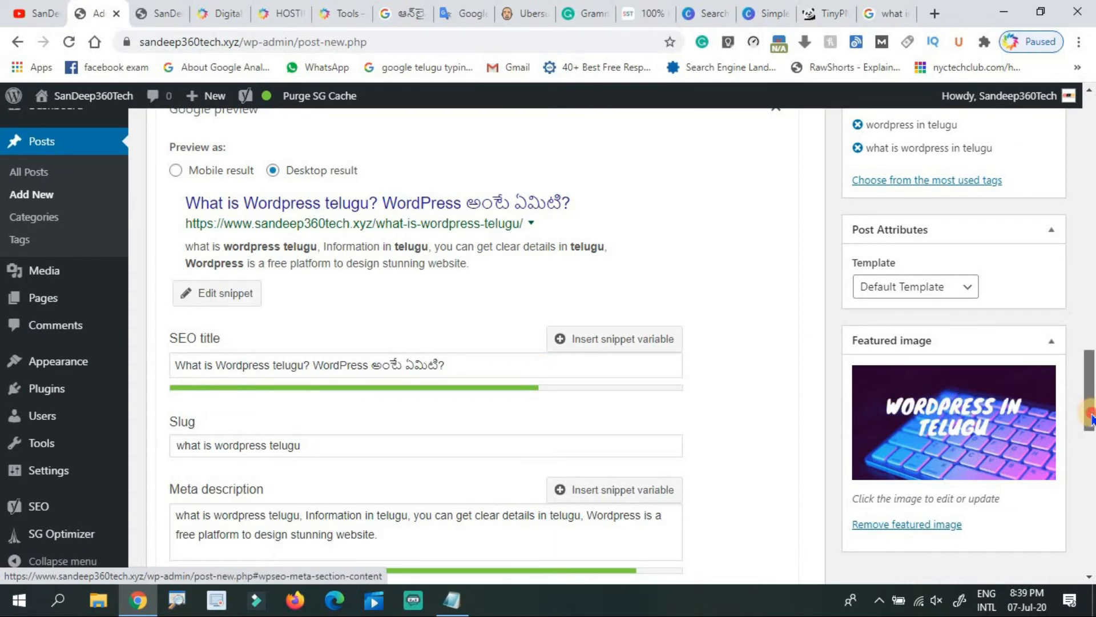
{"action": "left_click_drag", "start_coordinate": [1091, 403], "coordinate": [1090, 425]}
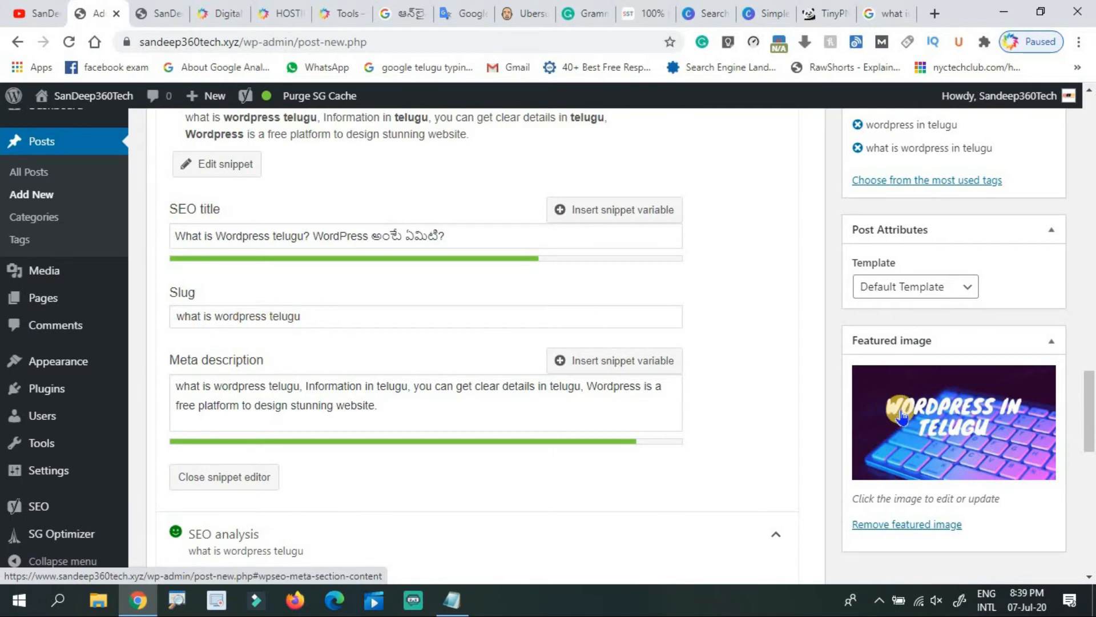
{"action": "left_click_drag", "start_coordinate": [1091, 411], "coordinate": [1072, 112]}
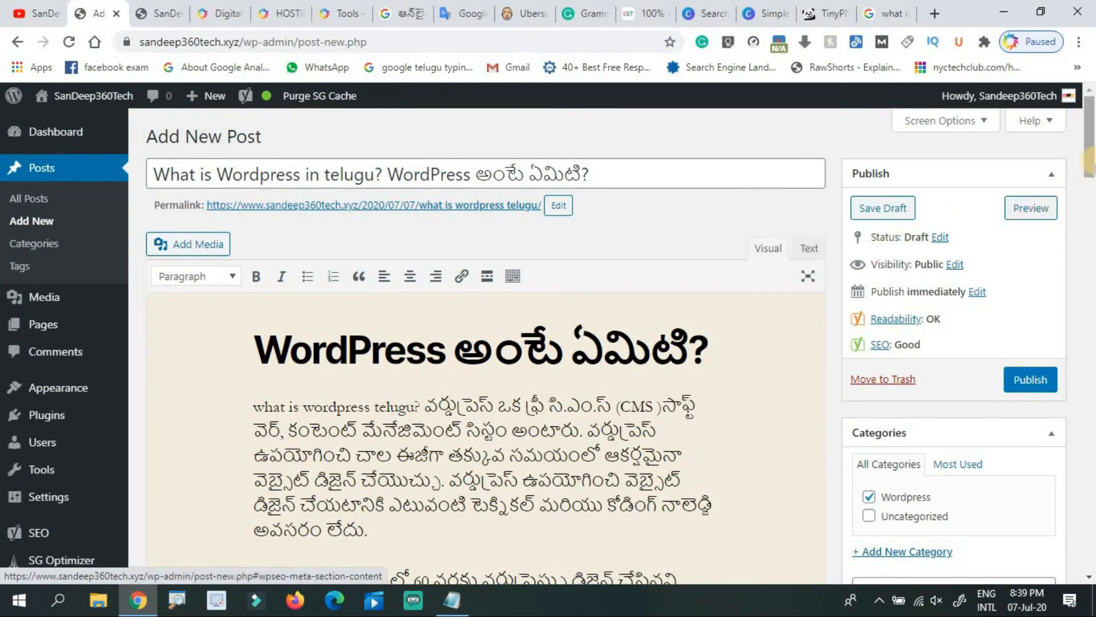
{"action": "left_click", "coordinate": [1087, 284]}
{"action": "left_click_drag", "start_coordinate": [1087, 283], "coordinate": [1088, 454]}
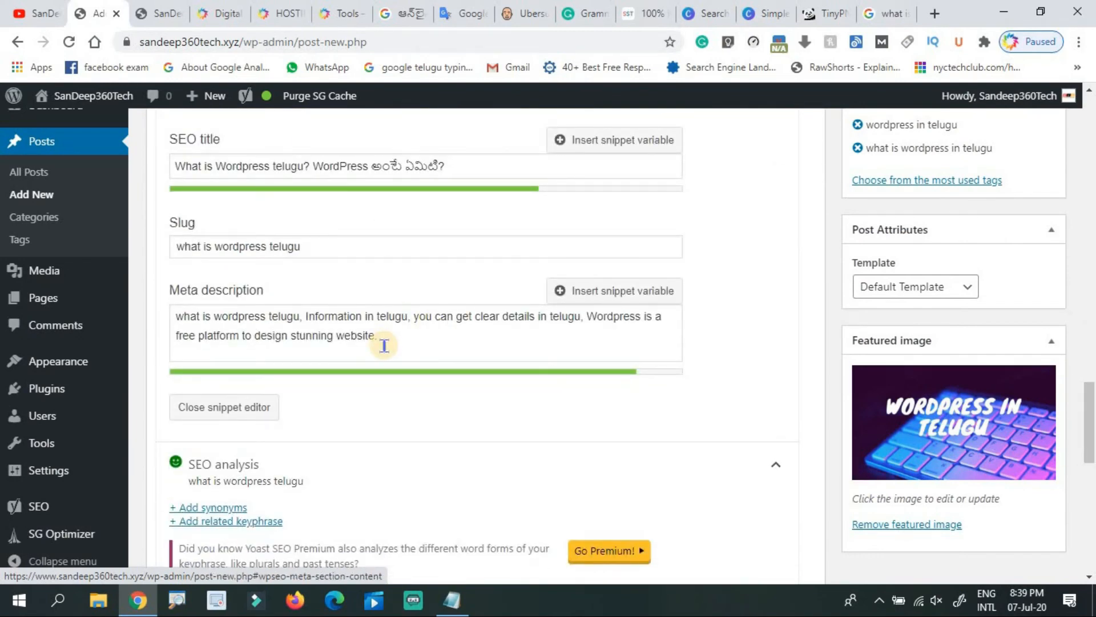
Consult the article-writing questions in Notepad, and review the post's category, tags, focus keyphrase and Yoast SEO analysis in the browser.
{"action": "left_click", "coordinate": [451, 599]}
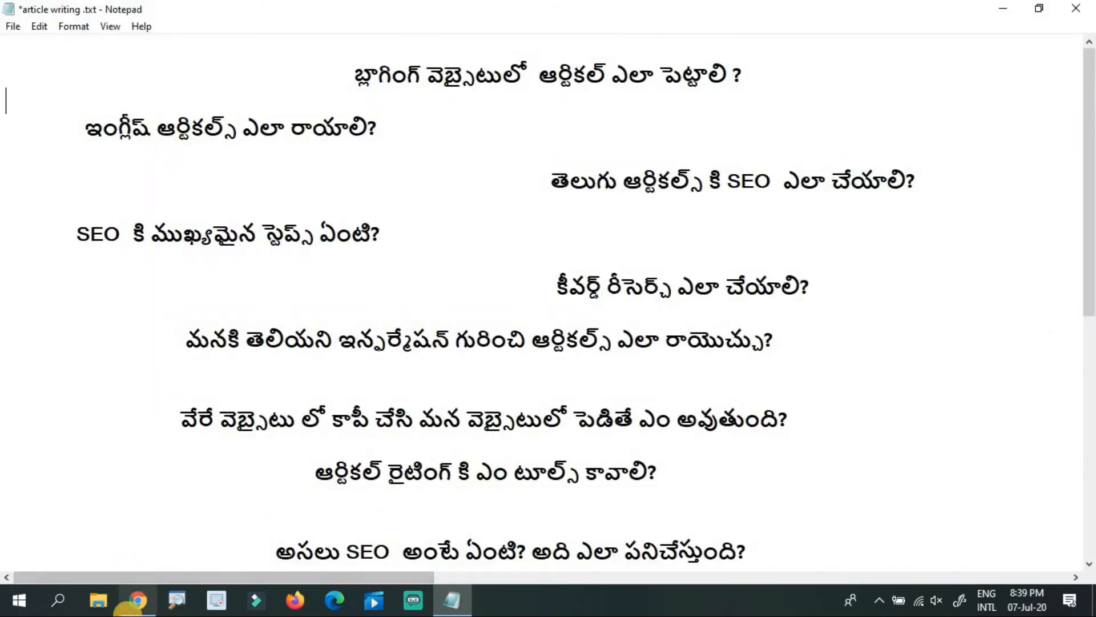
{"action": "left_click", "coordinate": [137, 599]}
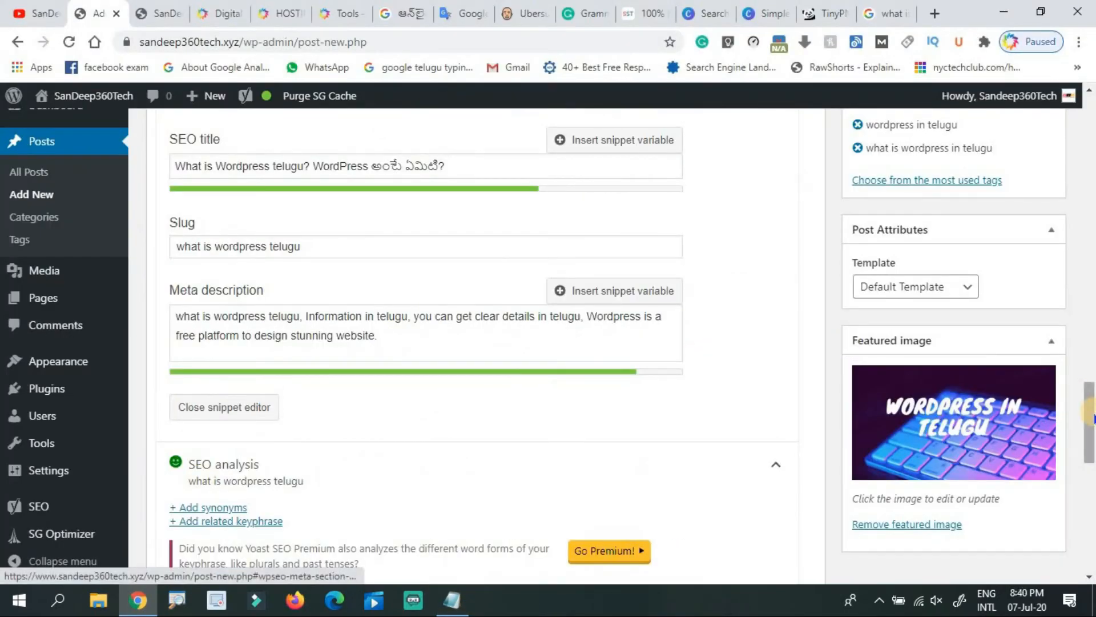
{"action": "left_click_drag", "start_coordinate": [1090, 411], "coordinate": [1089, 244]}
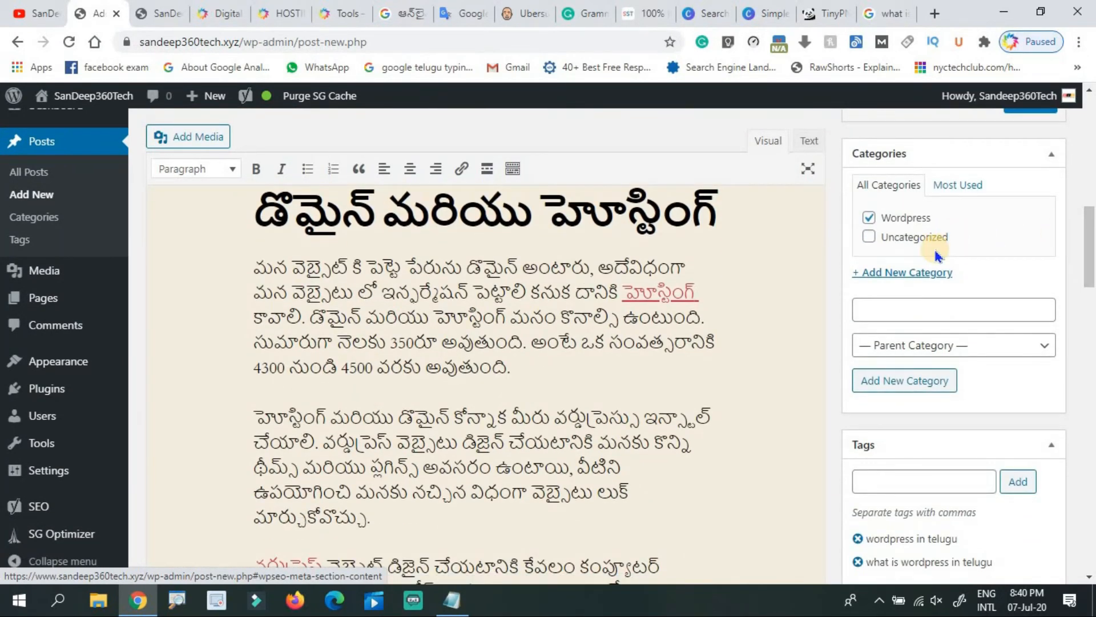
{"action": "left_click_drag", "start_coordinate": [1091, 269], "coordinate": [1090, 338]}
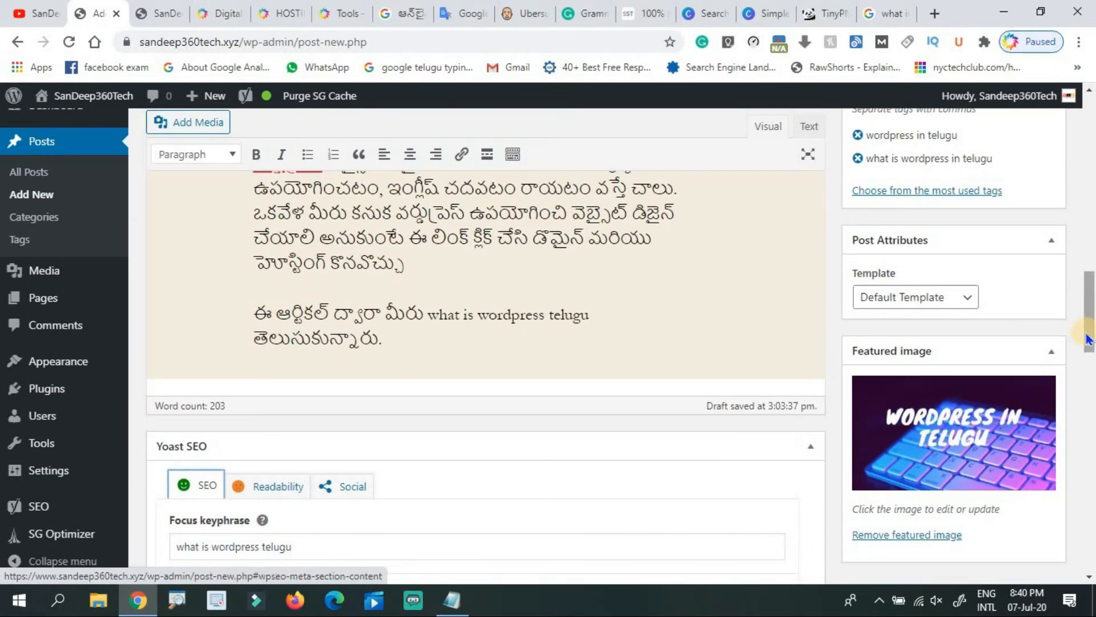
{"action": "scroll", "coordinate": [376, 412], "scroll_direction": "down", "scroll_amount": 4}
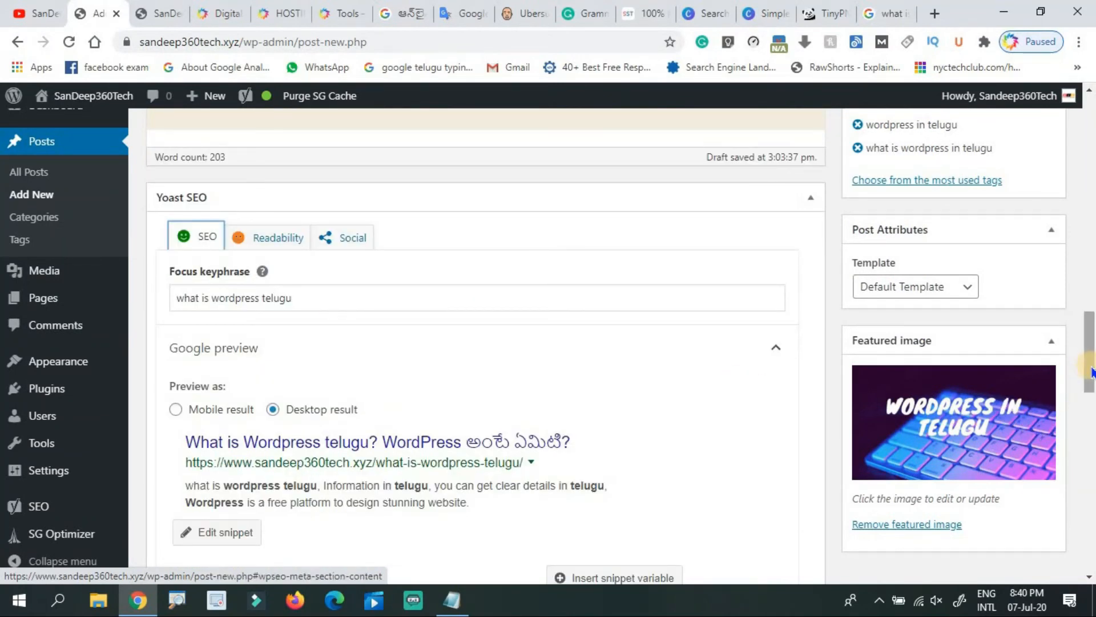
{"action": "left_click_drag", "start_coordinate": [1090, 377], "coordinate": [1090, 520]}
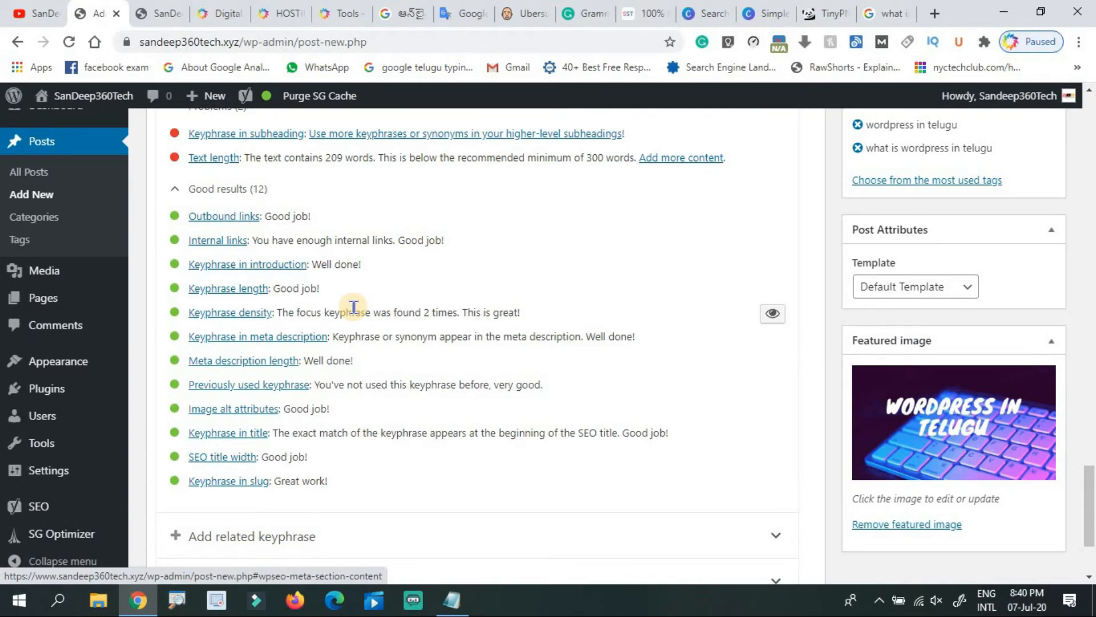
Check the keyword research question in the Notepad list and find the Keyword Planner entry on the Digital Khammam tools page.
{"action": "left_click", "coordinate": [450, 599]}
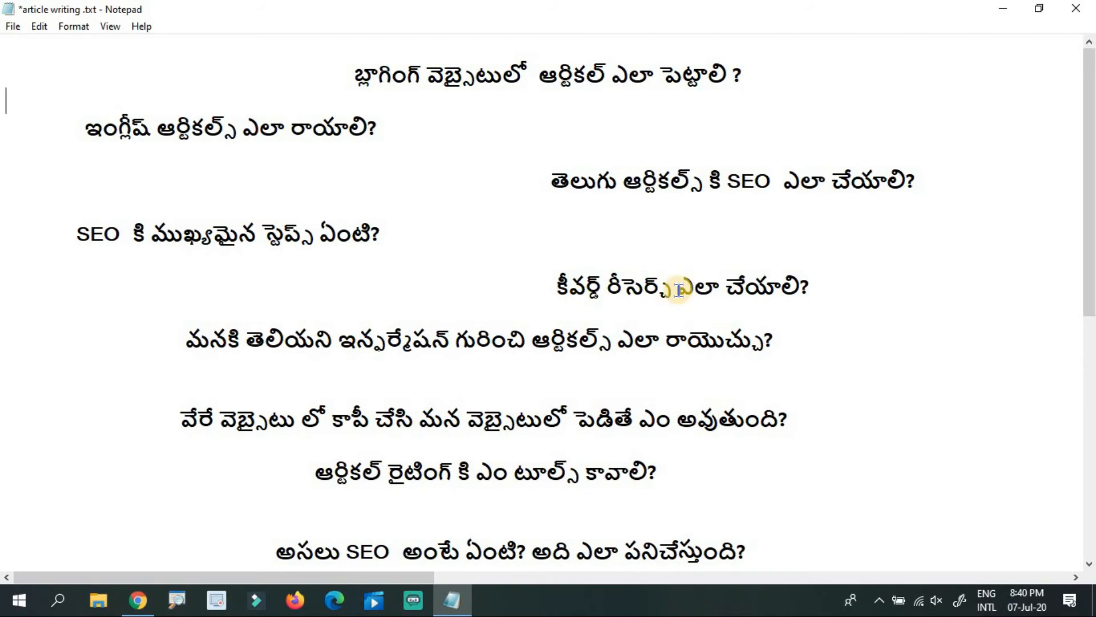
{"action": "left_click", "coordinate": [138, 601]}
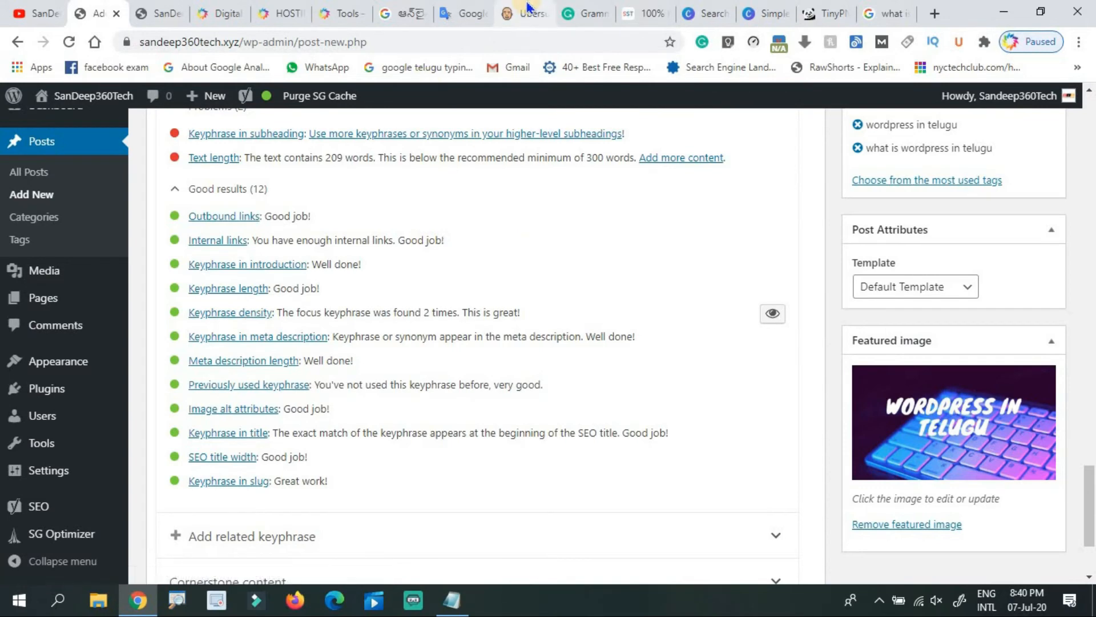
{"action": "left_click", "coordinate": [342, 13]}
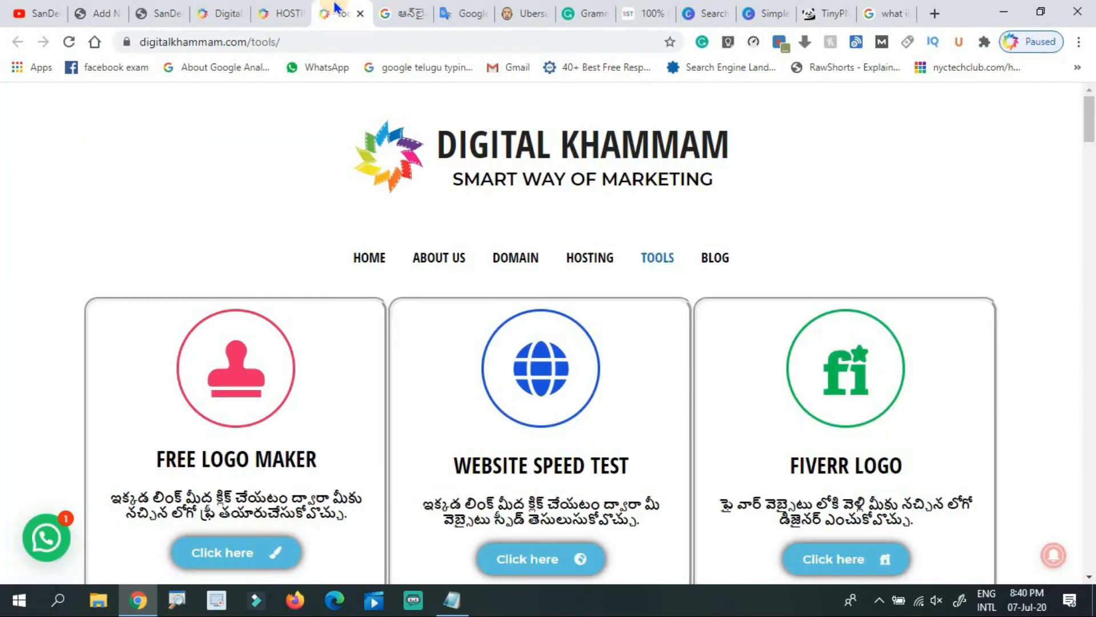
{"action": "left_click_drag", "start_coordinate": [1089, 120], "coordinate": [1088, 182]}
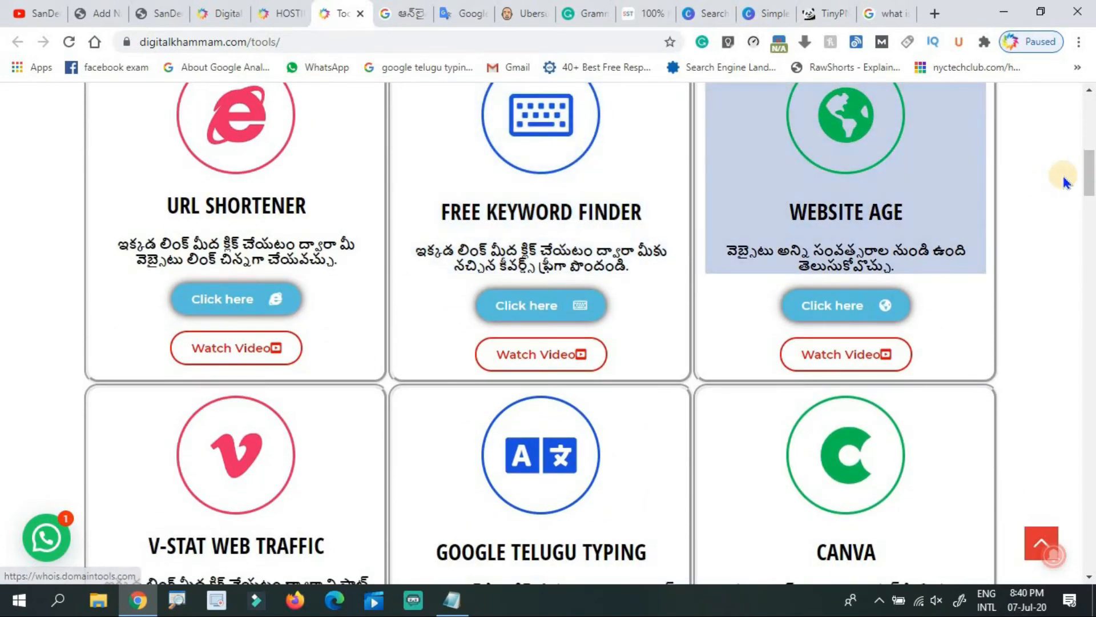
{"action": "left_click_drag", "start_coordinate": [1090, 182], "coordinate": [1089, 251]}
{"action": "left_click_drag", "start_coordinate": [837, 253], "coordinate": [898, 254]}
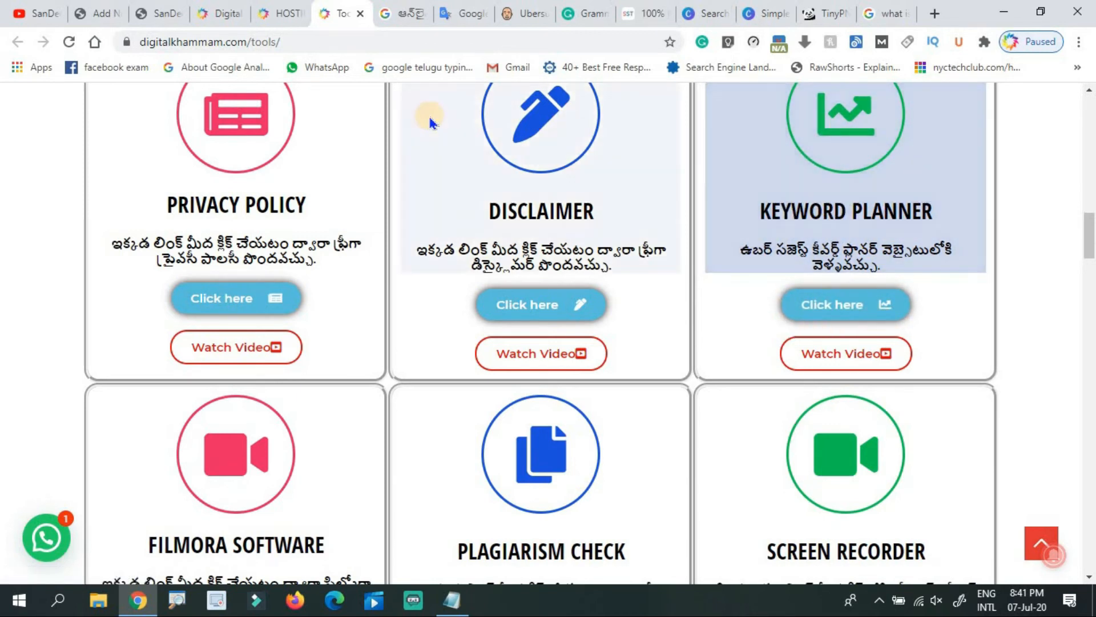
Search Ubersuggest for the keyword "what is wordpress in telugu" with the language and location set to English / India.
{"action": "left_click", "coordinate": [530, 10]}
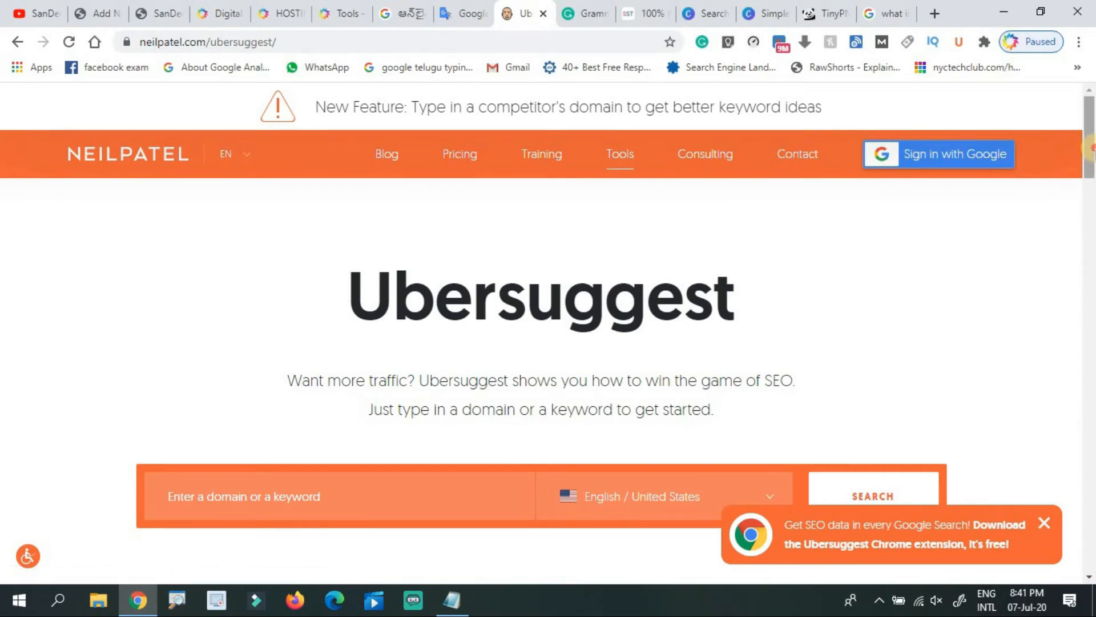
{"action": "left_click_drag", "start_coordinate": [1090, 165], "coordinate": [1091, 197]}
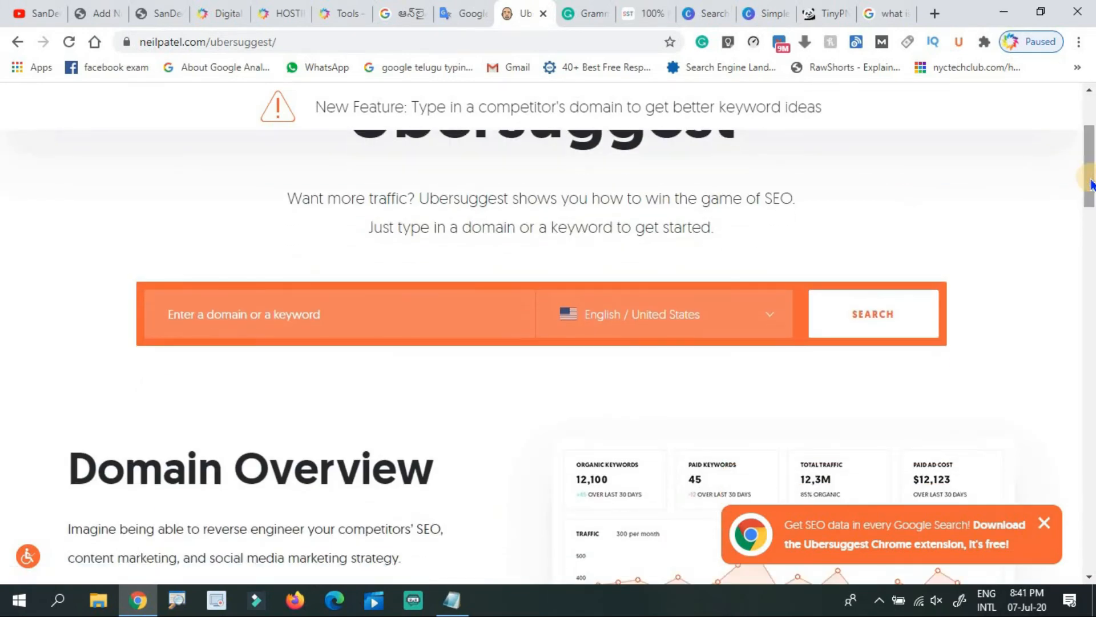
{"action": "left_click", "coordinate": [342, 300]}
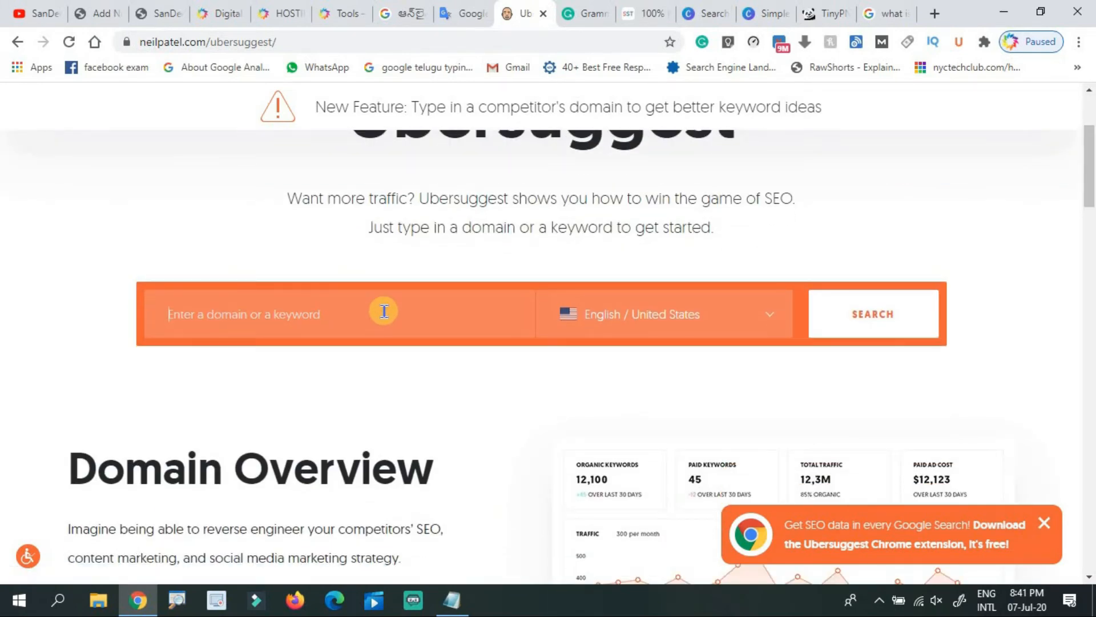
{"action": "type", "text": "what"}
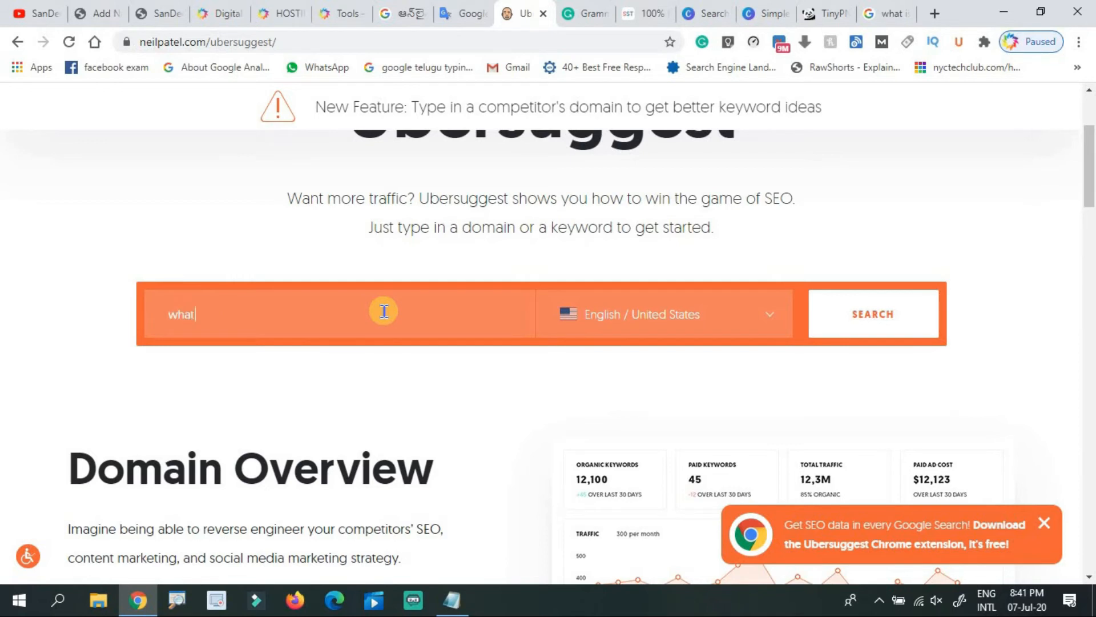
{"action": "type", "text": " is wordpress in telu"}
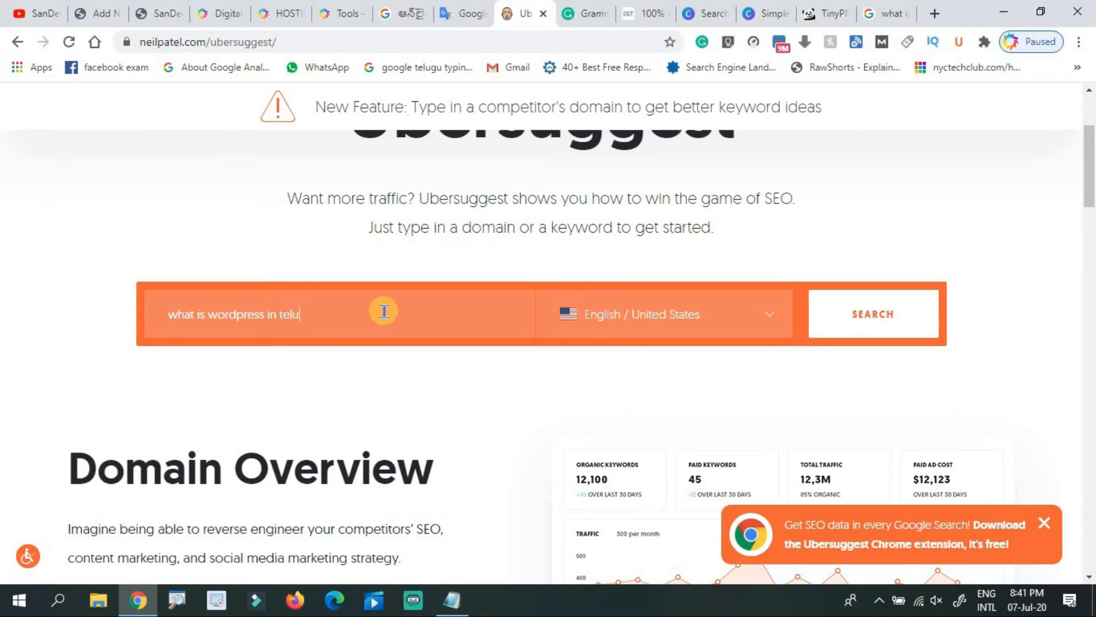
{"action": "type", "text": "gu"}
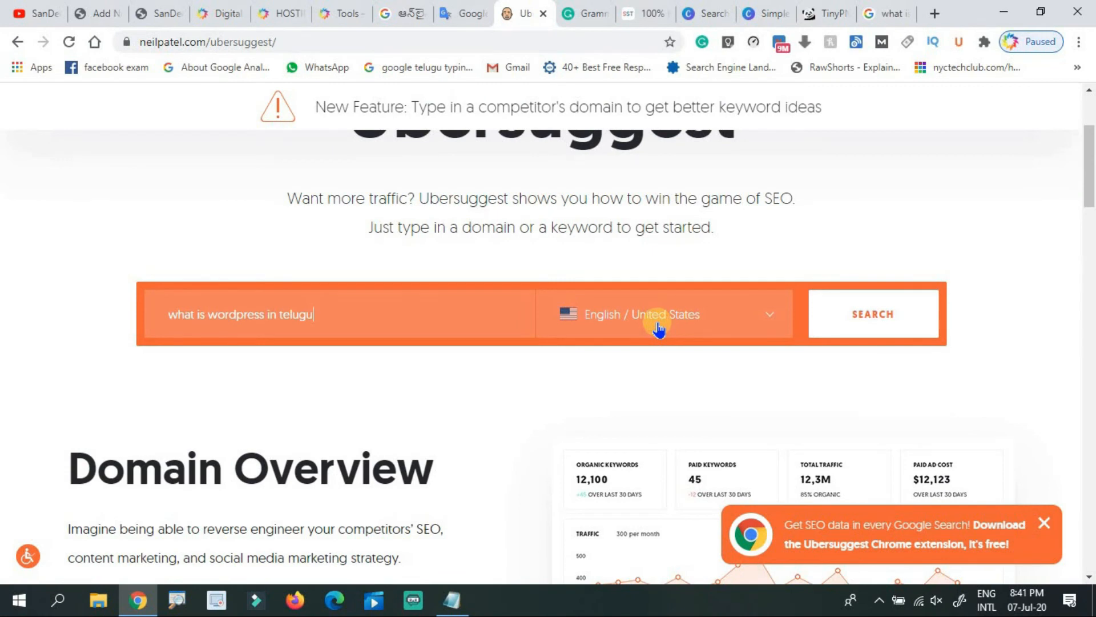
{"action": "left_click", "coordinate": [659, 330]}
{"action": "type", "text": "india"}
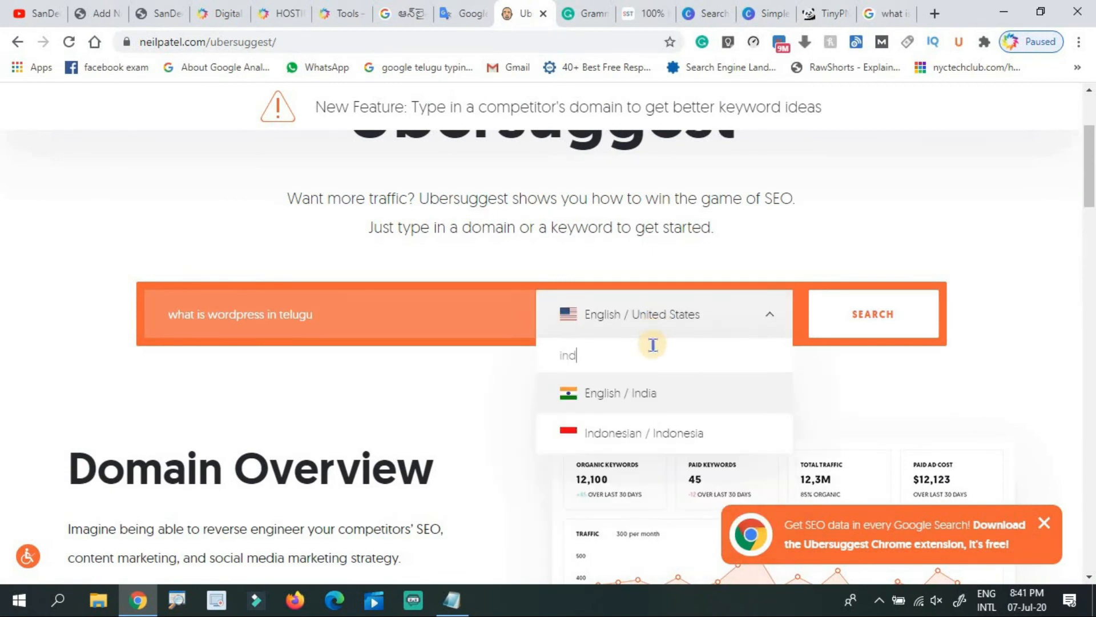
{"action": "left_click", "coordinate": [654, 394]}
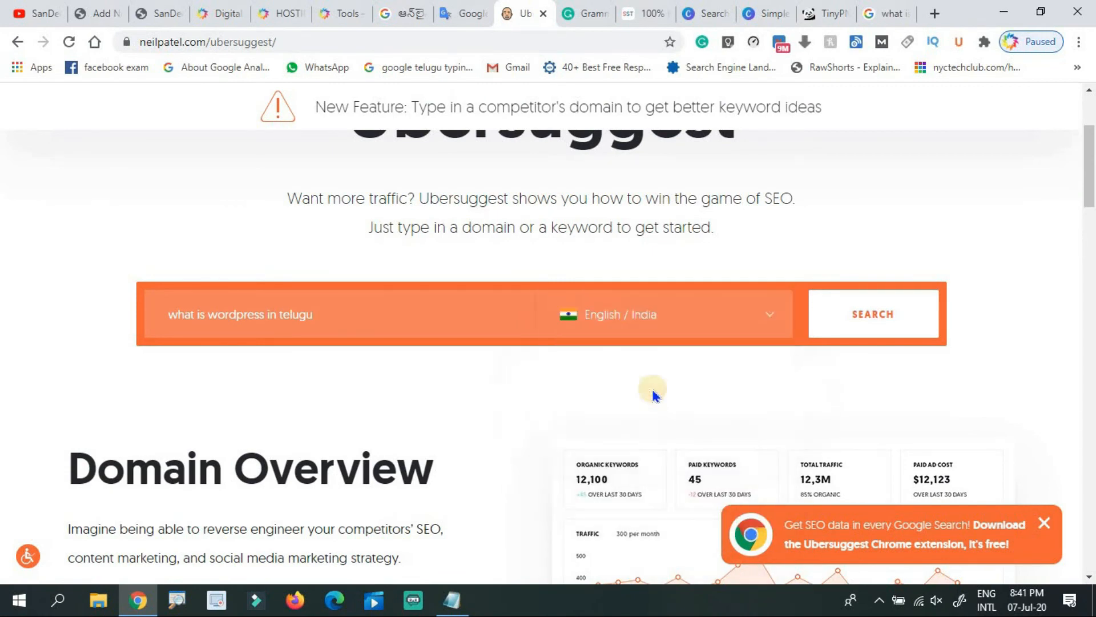
{"action": "left_click", "coordinate": [862, 321]}
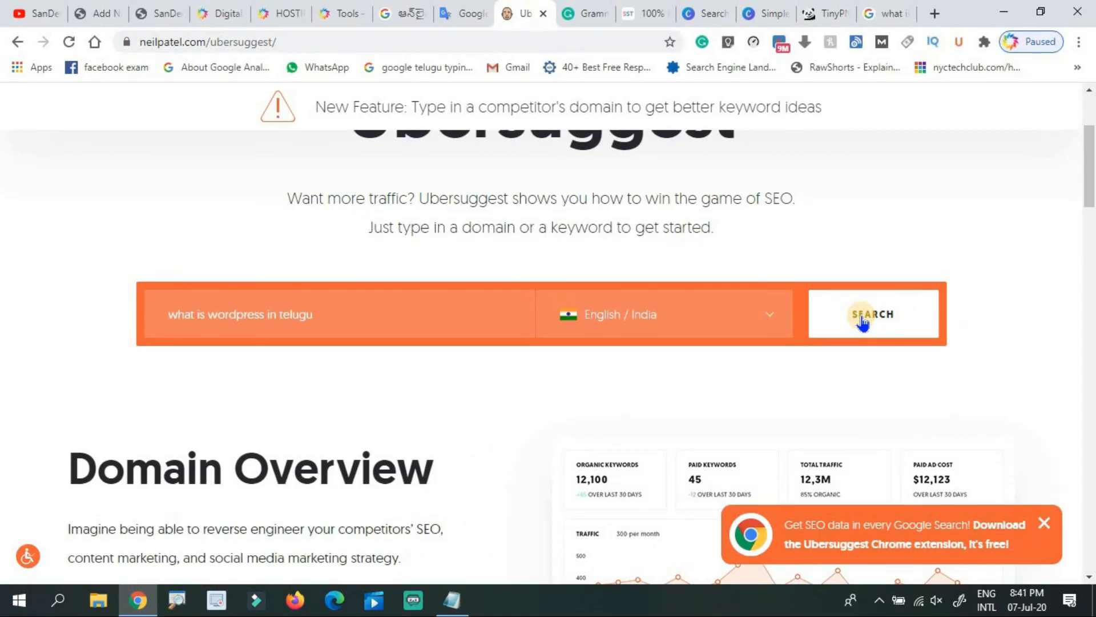
Run the Ubersuggest search and examine the overview metrics and keyword ideas for "what is wordpress in telugu".
{"action": "left_click", "coordinate": [863, 321]}
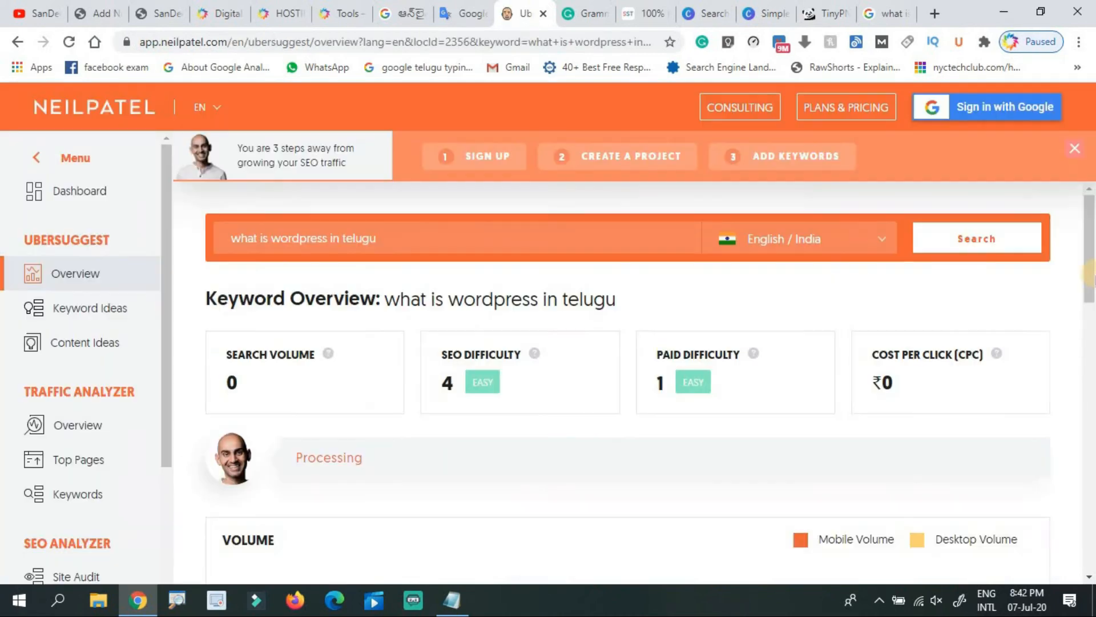
{"action": "left_click_drag", "start_coordinate": [1091, 274], "coordinate": [1091, 382]}
{"action": "left_click_drag", "start_coordinate": [1090, 408], "coordinate": [1090, 447]}
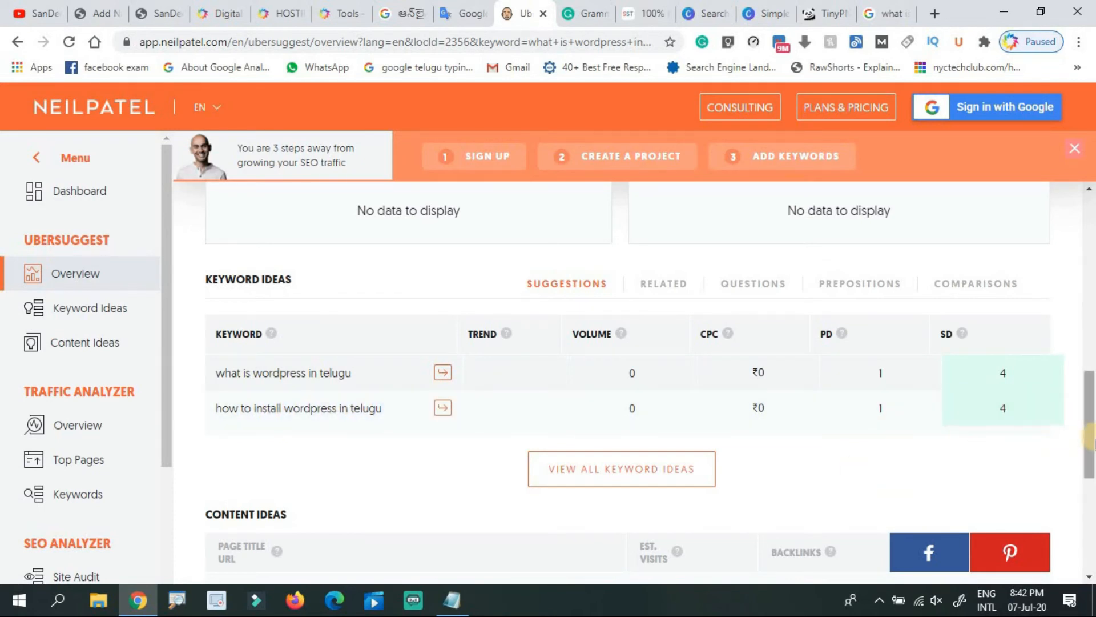
{"action": "left_click_drag", "start_coordinate": [1092, 438], "coordinate": [1093, 439]}
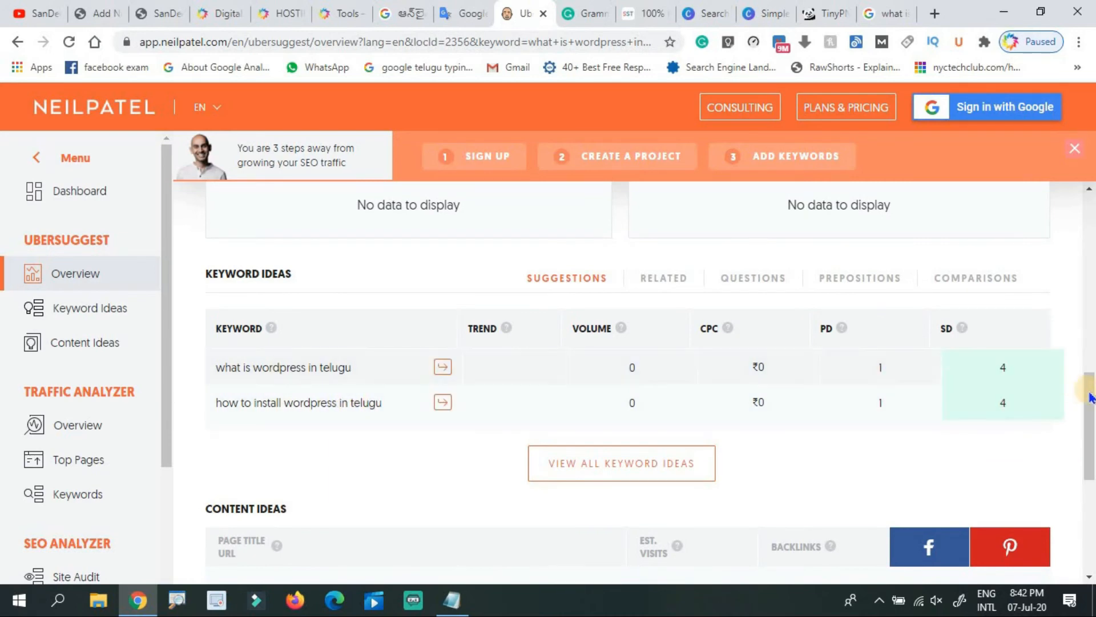
{"action": "left_click_drag", "start_coordinate": [1091, 409], "coordinate": [1091, 234]}
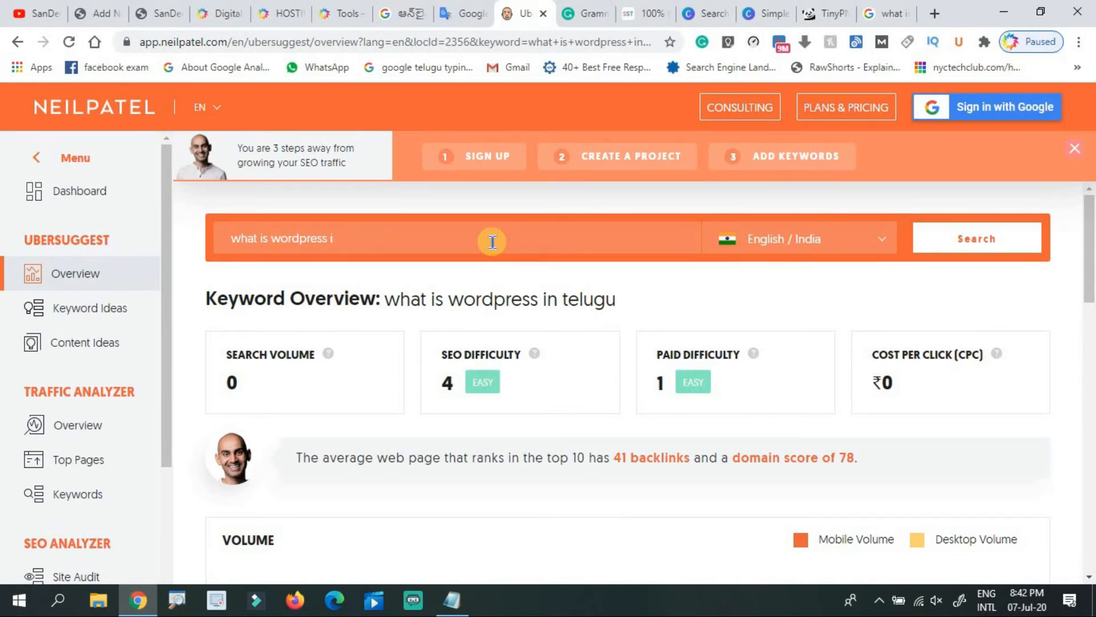
Search Ubersuggest for the keyword "what is wordpress" in English / India and examine its metrics and keyword ideas.
{"action": "left_click", "coordinate": [978, 244]}
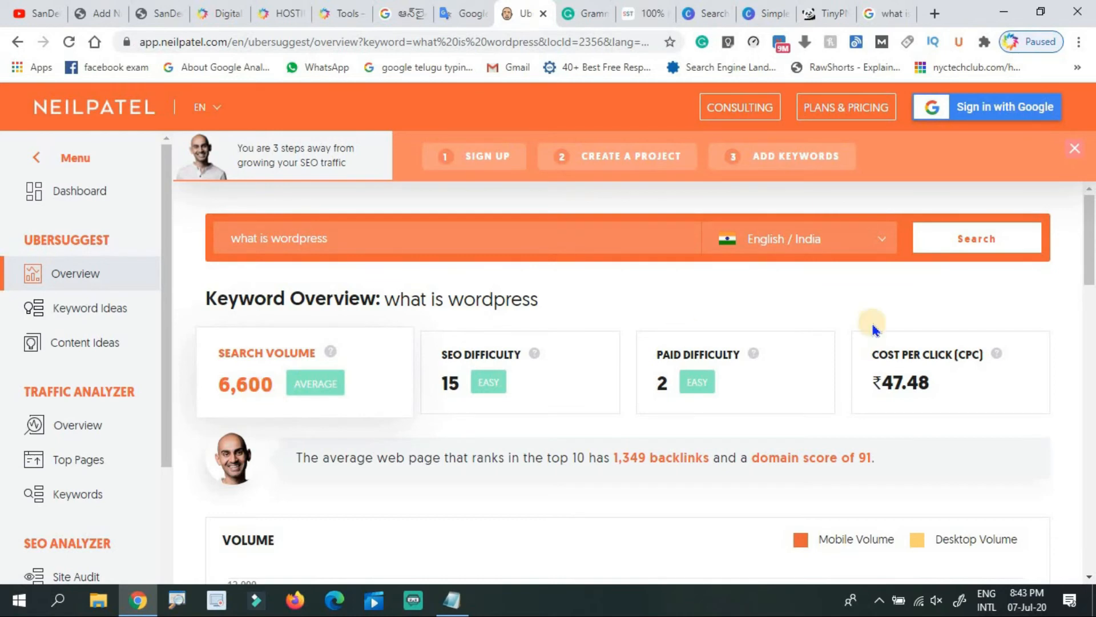
{"action": "left_click_drag", "start_coordinate": [1091, 254], "coordinate": [1091, 451]}
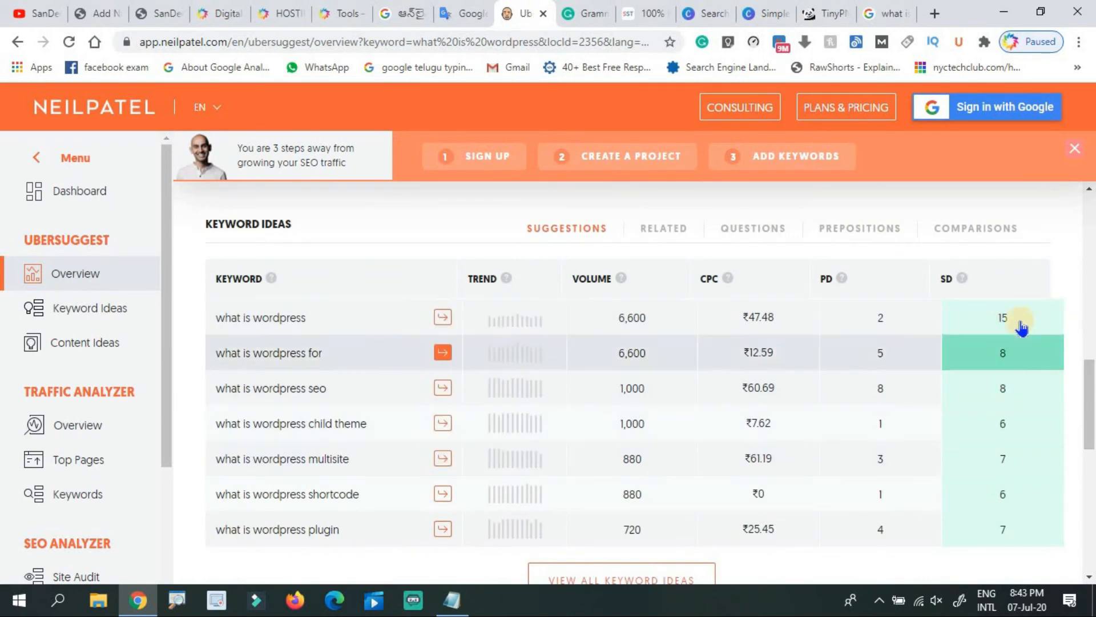
{"action": "left_click_drag", "start_coordinate": [1090, 400], "coordinate": [1092, 412]}
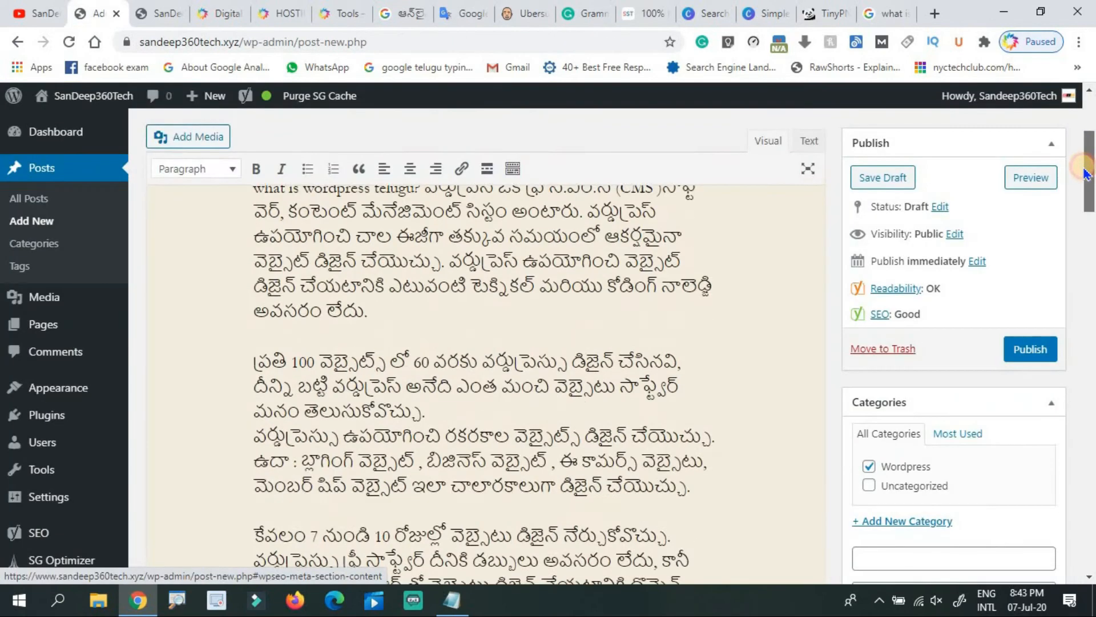
Check the post title in the editor and the site's home page, and view the SEO difficulty explanation in Ubersuggest's keyword ideas.
{"action": "left_click_drag", "start_coordinate": [1089, 178], "coordinate": [1084, 146]}
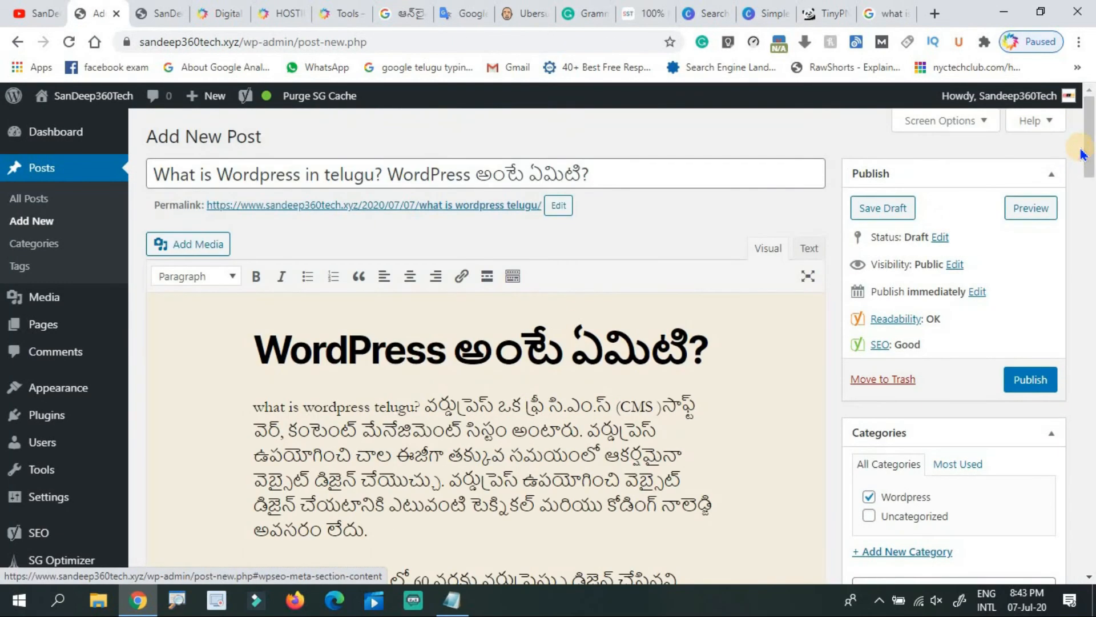
{"action": "left_click", "coordinate": [163, 9]}
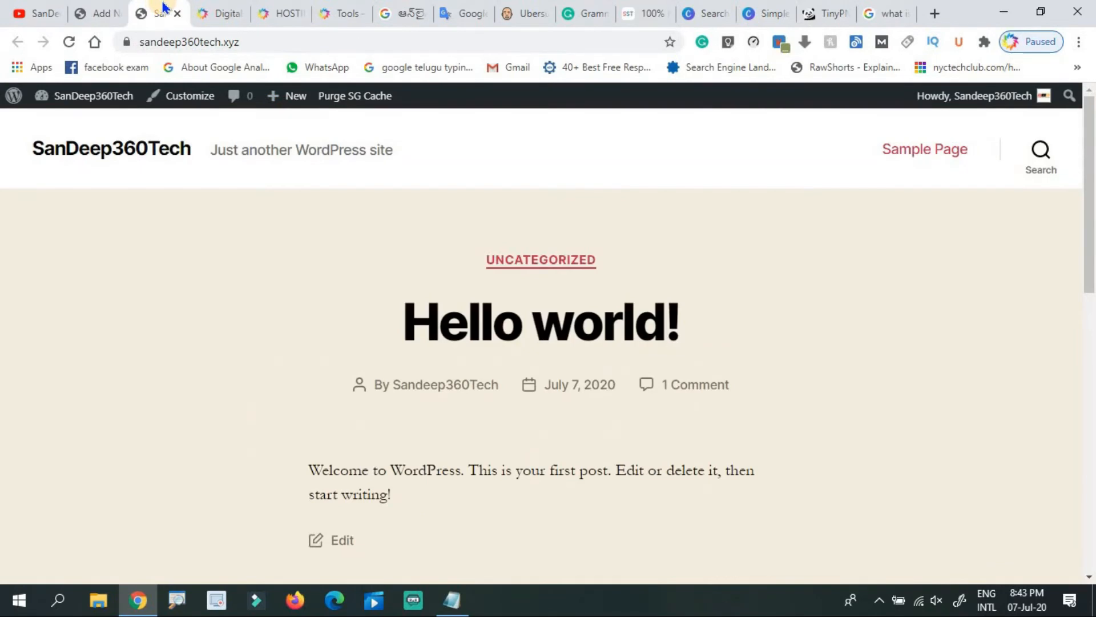
{"action": "left_click", "coordinate": [526, 10]}
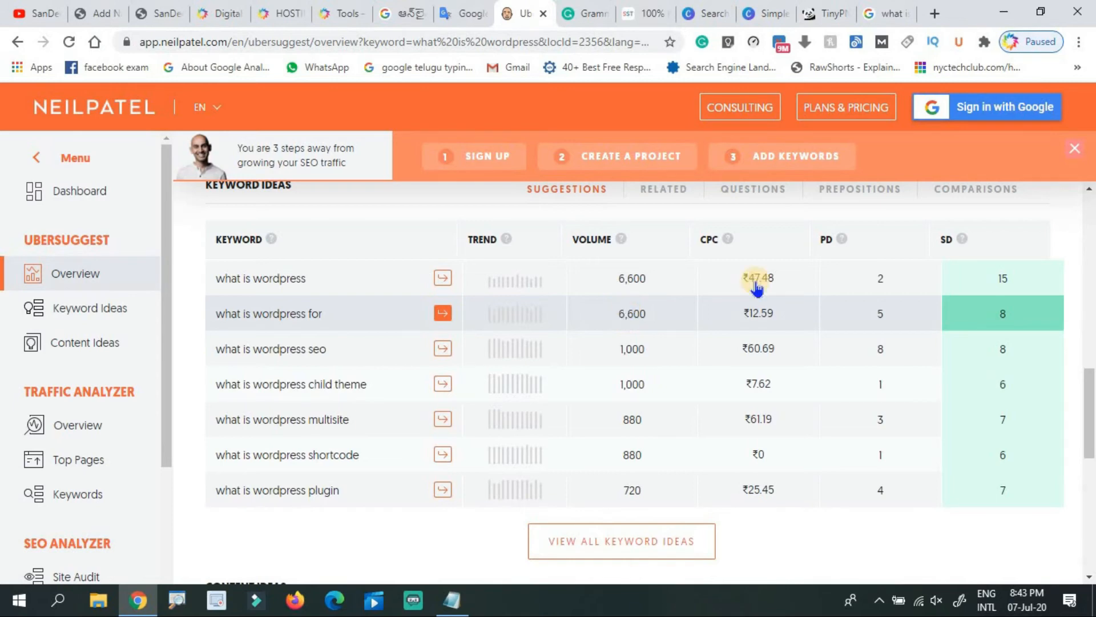
{"action": "mouse_move", "coordinate": [964, 249]}
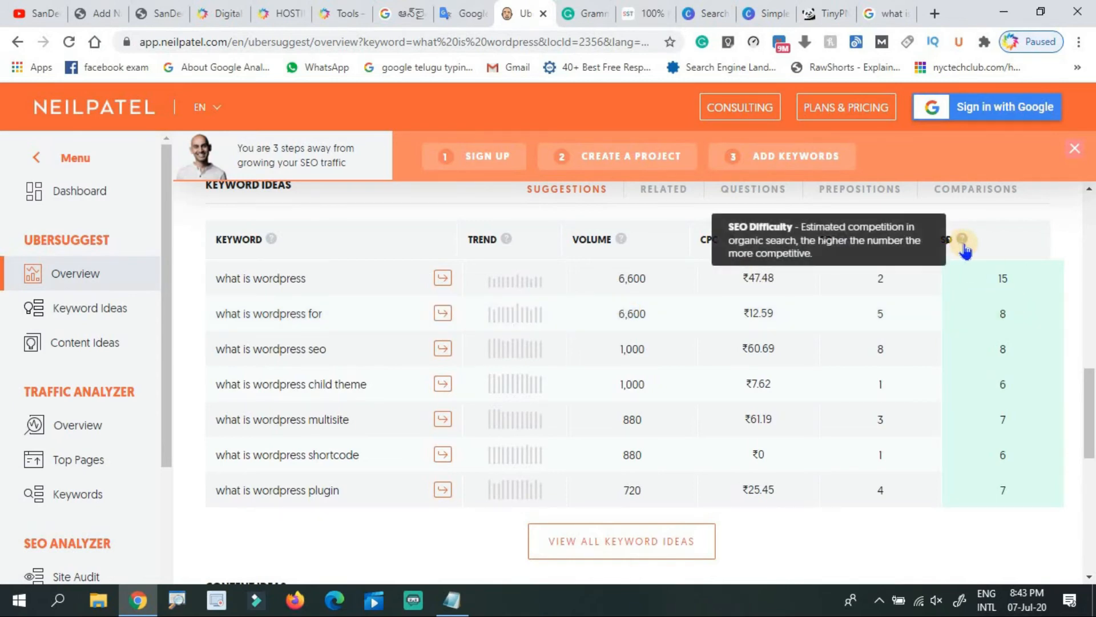
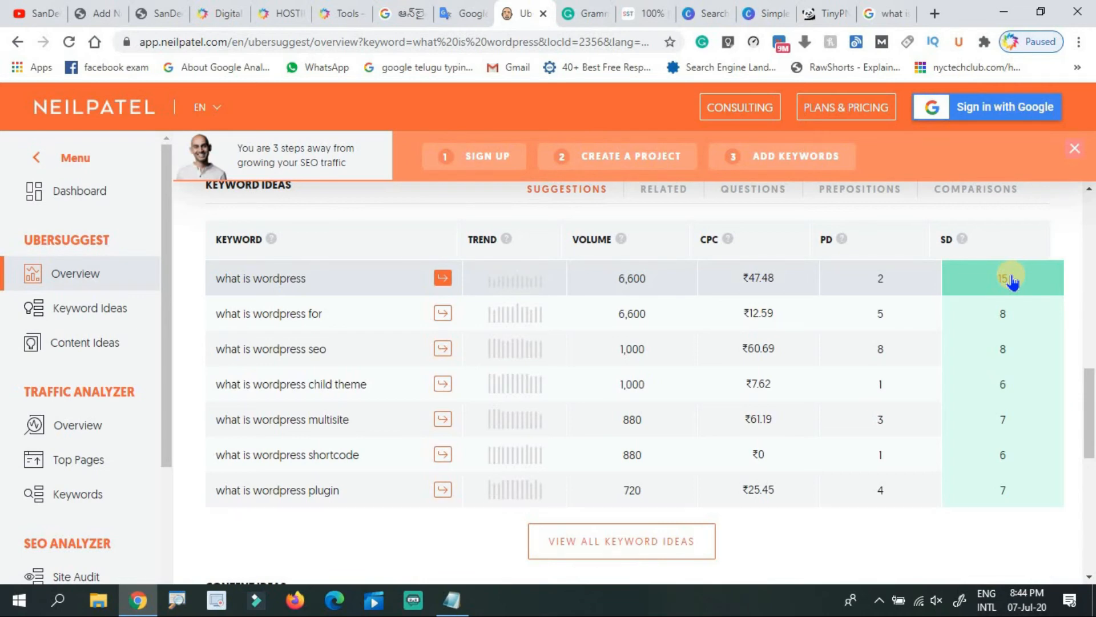
Consult the article-writing questions in Notepad and search Google for "what is wordpress" in the browser.
{"action": "left_click", "coordinate": [450, 599]}
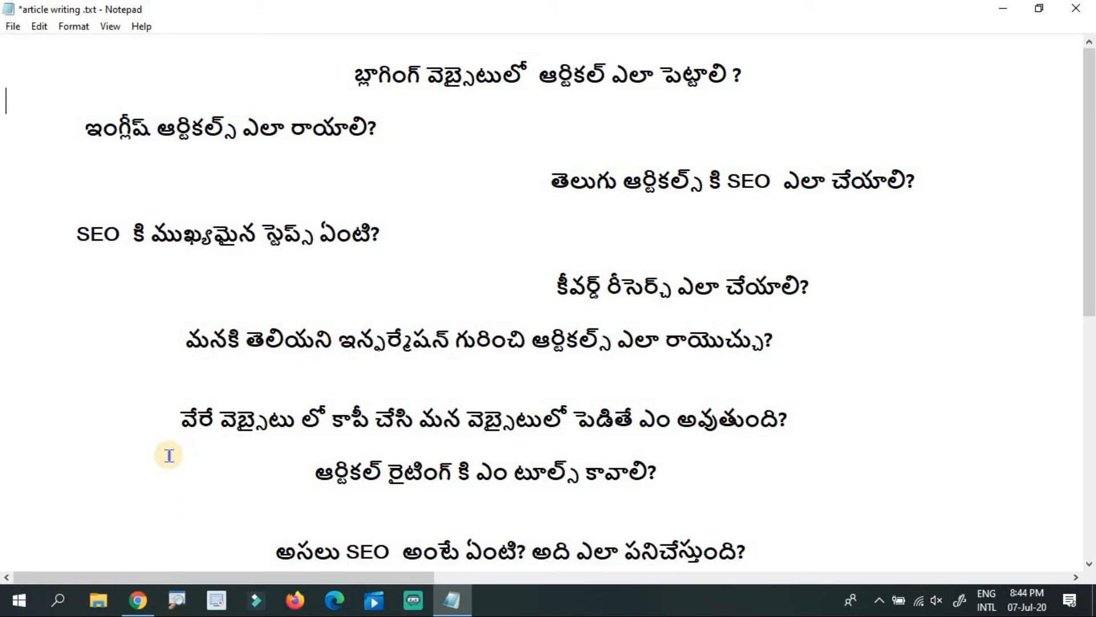
{"action": "left_click", "coordinate": [138, 600]}
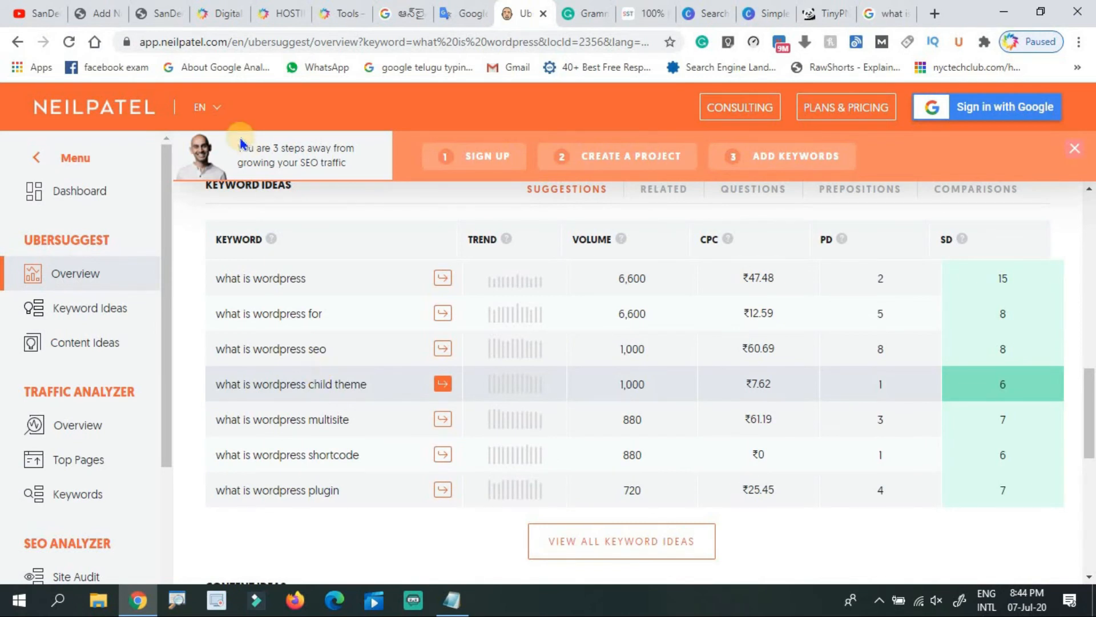
{"action": "left_click", "coordinate": [886, 13]}
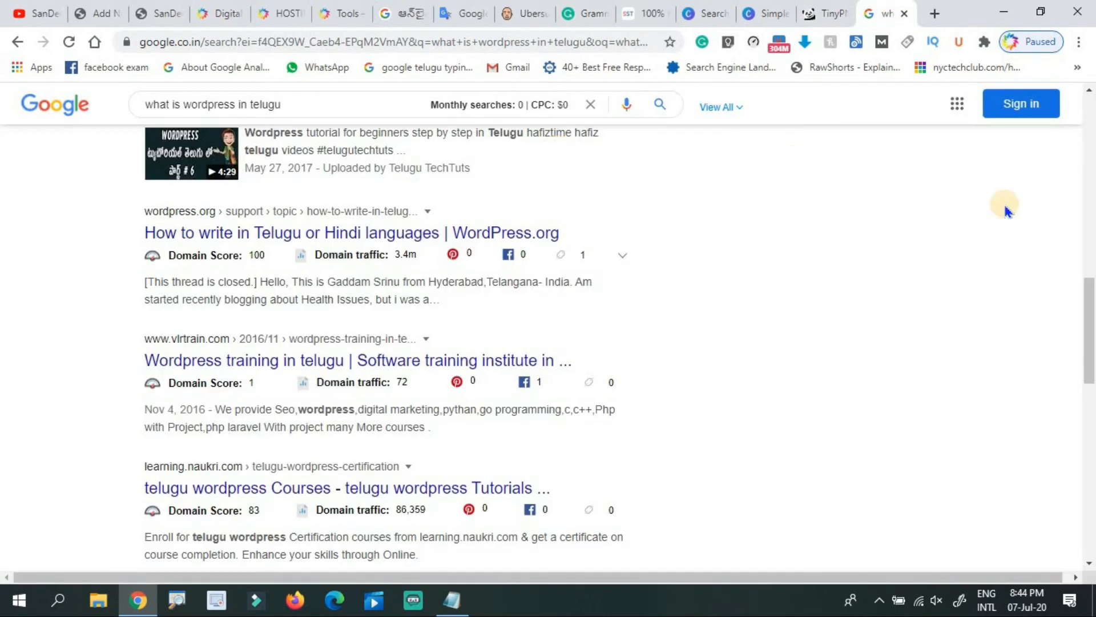
{"action": "left_click", "coordinate": [1089, 154]}
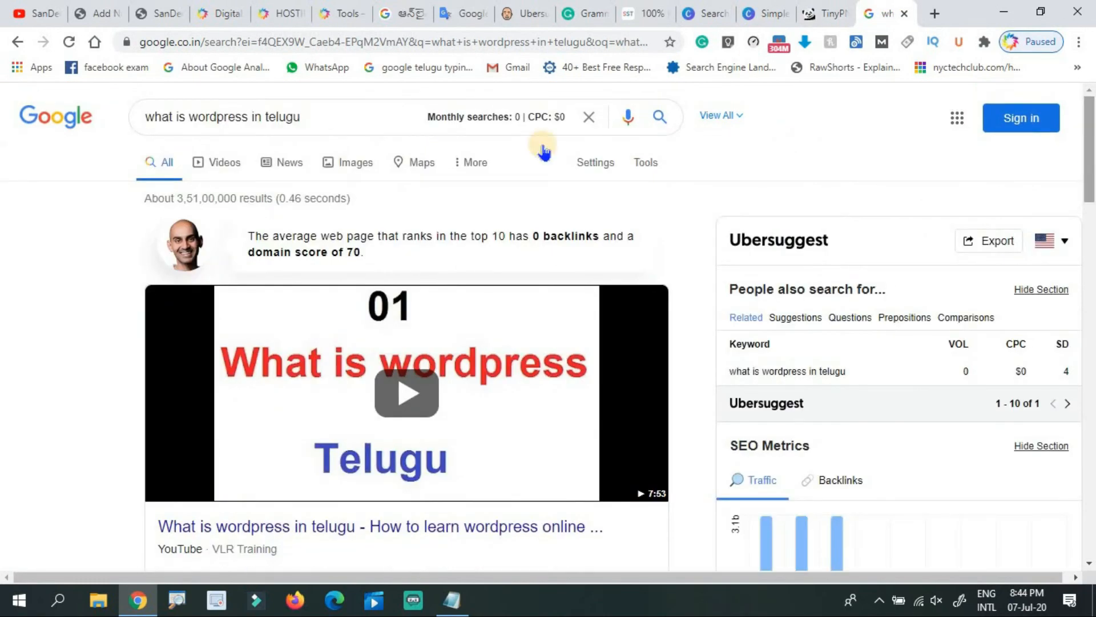
{"action": "left_click", "coordinate": [333, 108]}
{"action": "key", "text": "BackSpace"}
{"action": "key", "text": "BackSpace"}
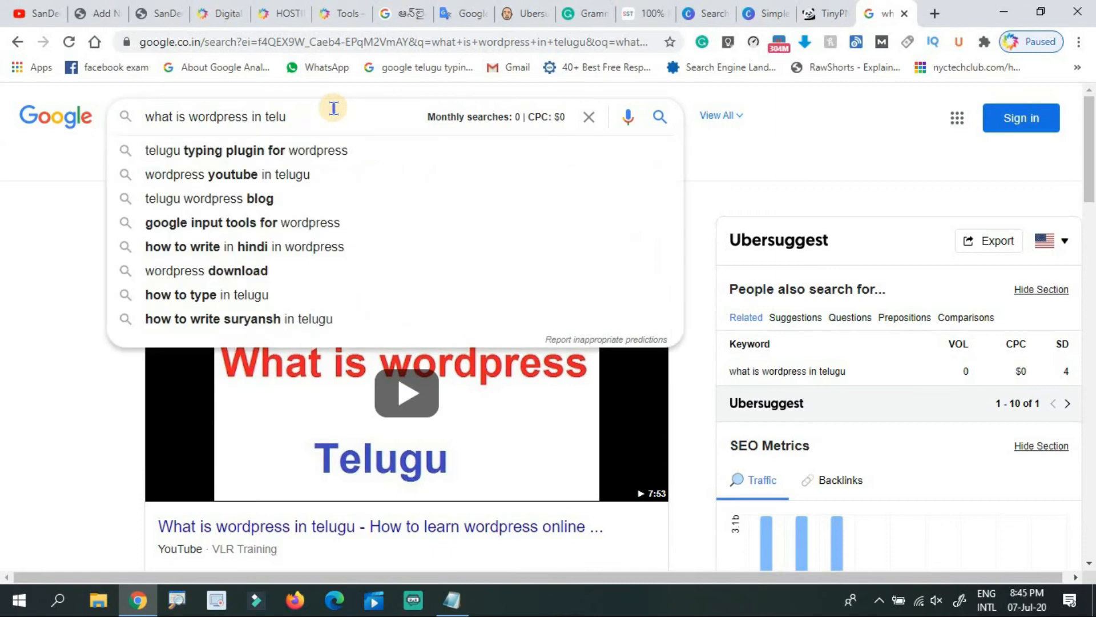
{"action": "key", "text": "Return"}
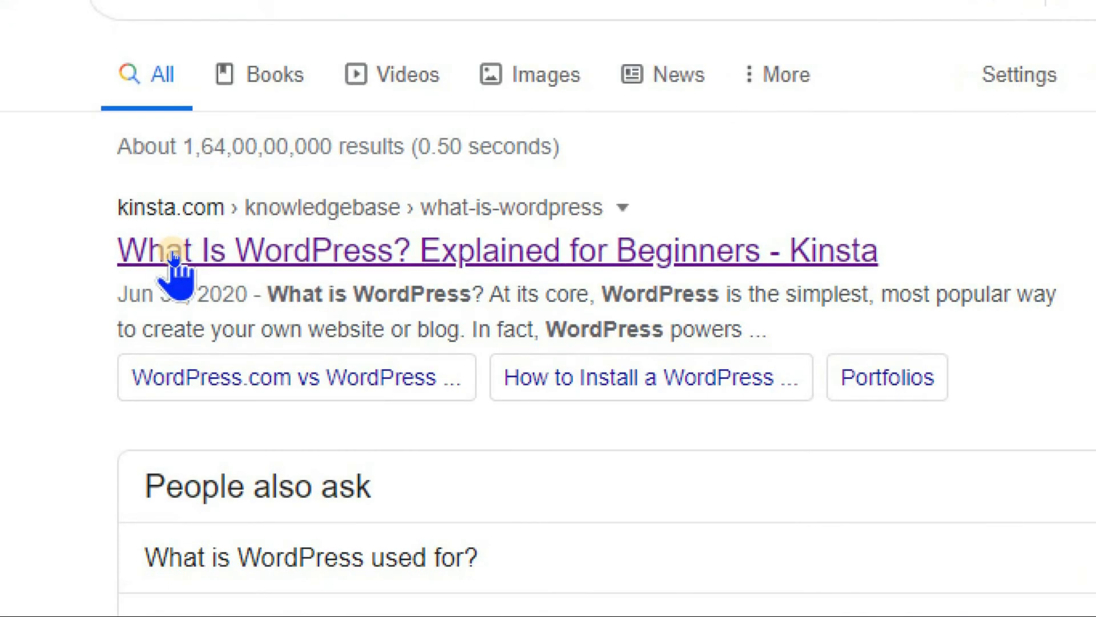
Open the Kinsta and Themeisle "What Is WordPress" articles from the Google results in new tabs.
{"action": "left_click", "coordinate": [174, 258]}
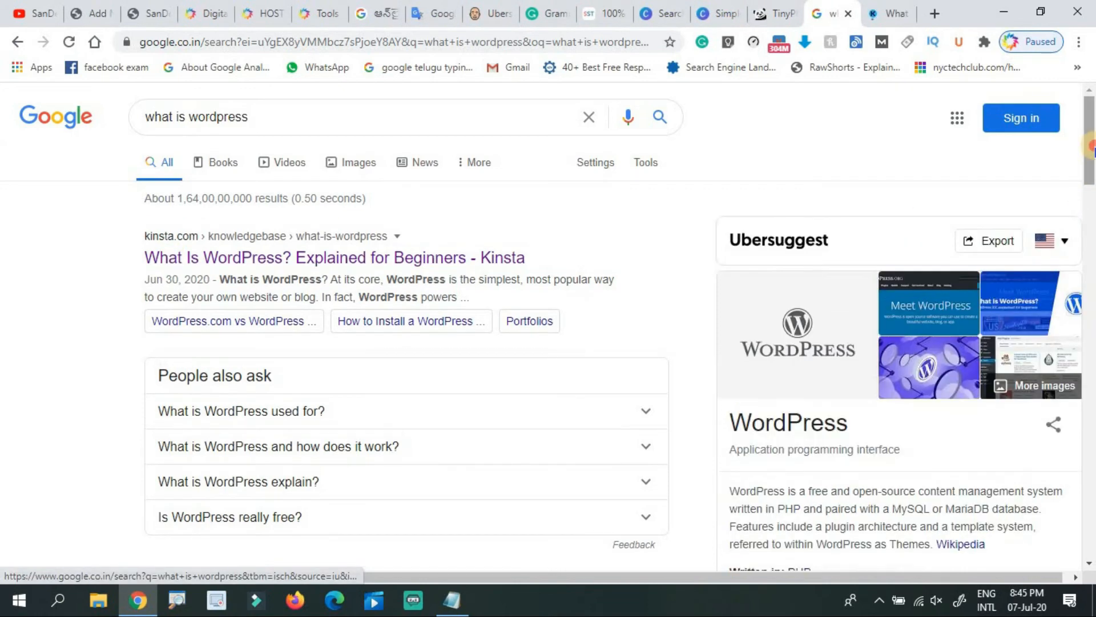
{"action": "left_click_drag", "start_coordinate": [1092, 152], "coordinate": [1086, 288]}
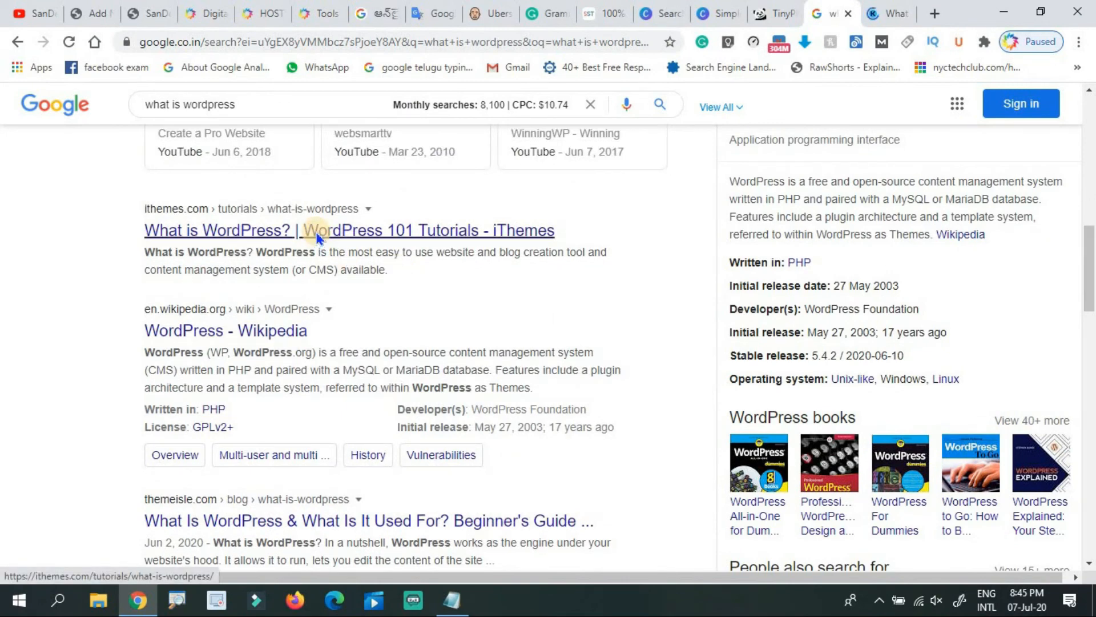
{"action": "scroll", "coordinate": [317, 236], "scroll_direction": "down", "scroll_amount": 3}
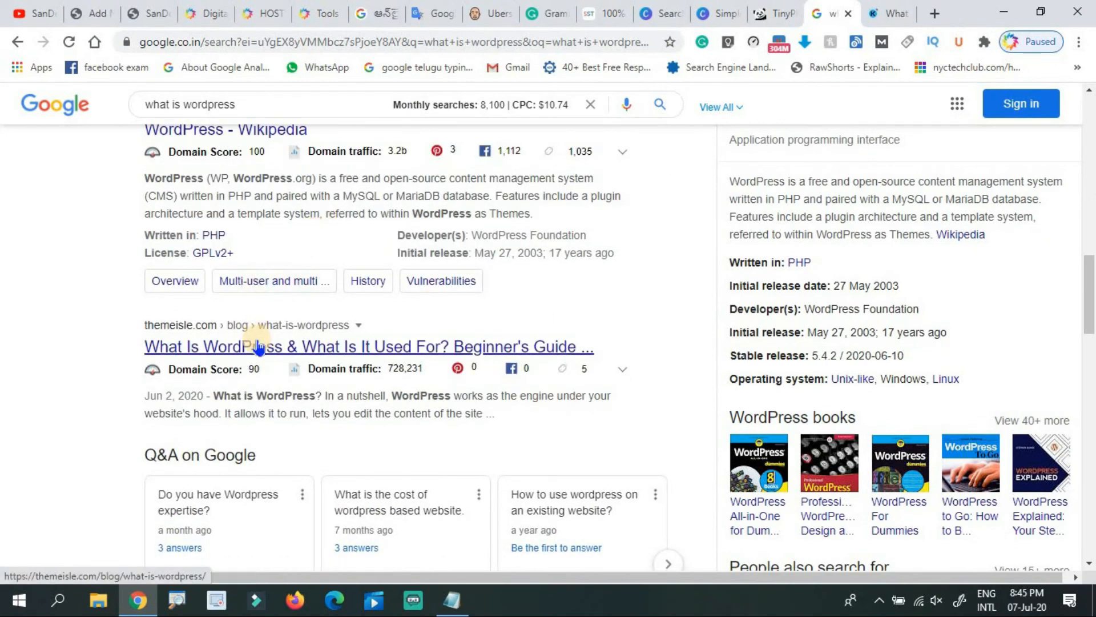
{"action": "middle_click", "coordinate": [259, 347]}
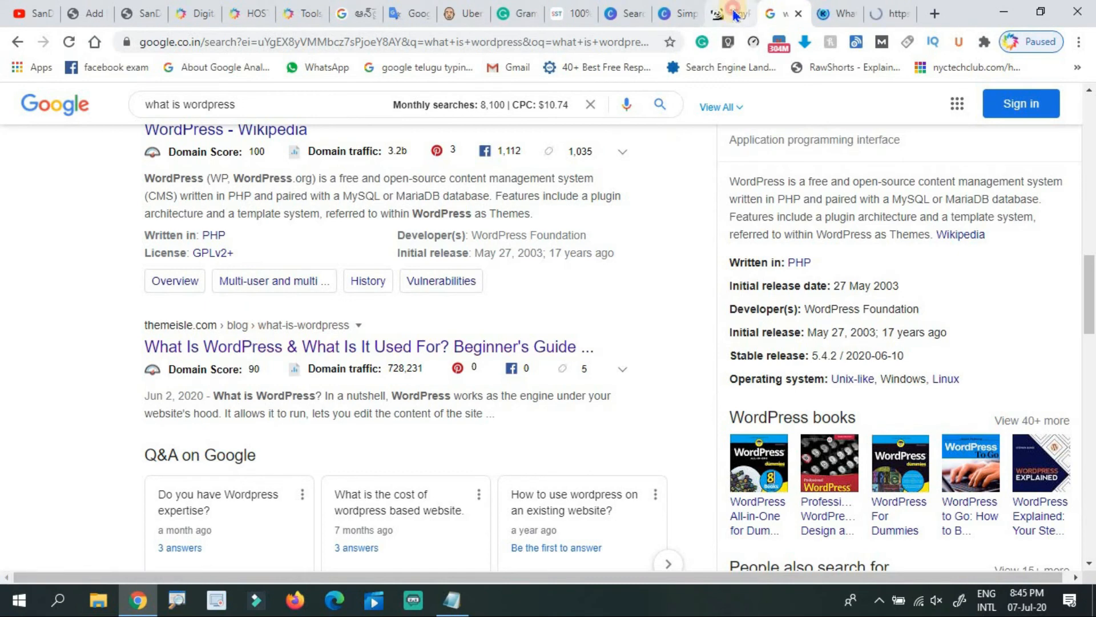
Close the TinyPNG, Ubersuggest and both Canva pages in the browser.
{"action": "left_click", "coordinate": [735, 15]}
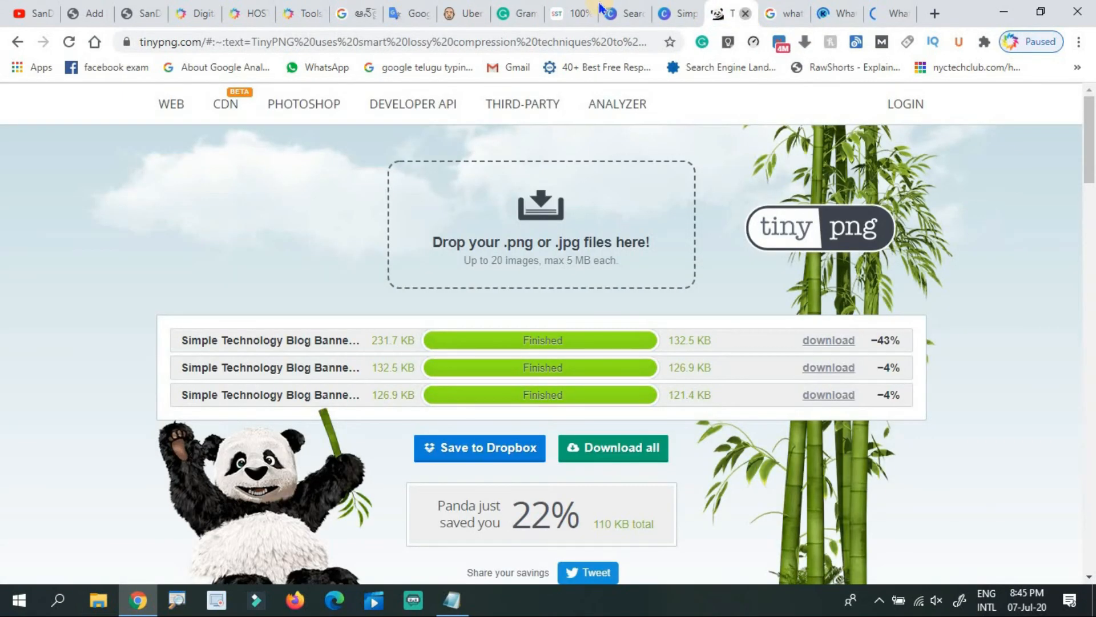
{"action": "key", "text": "ctrl+w"}
{"action": "left_click", "coordinate": [460, 12]}
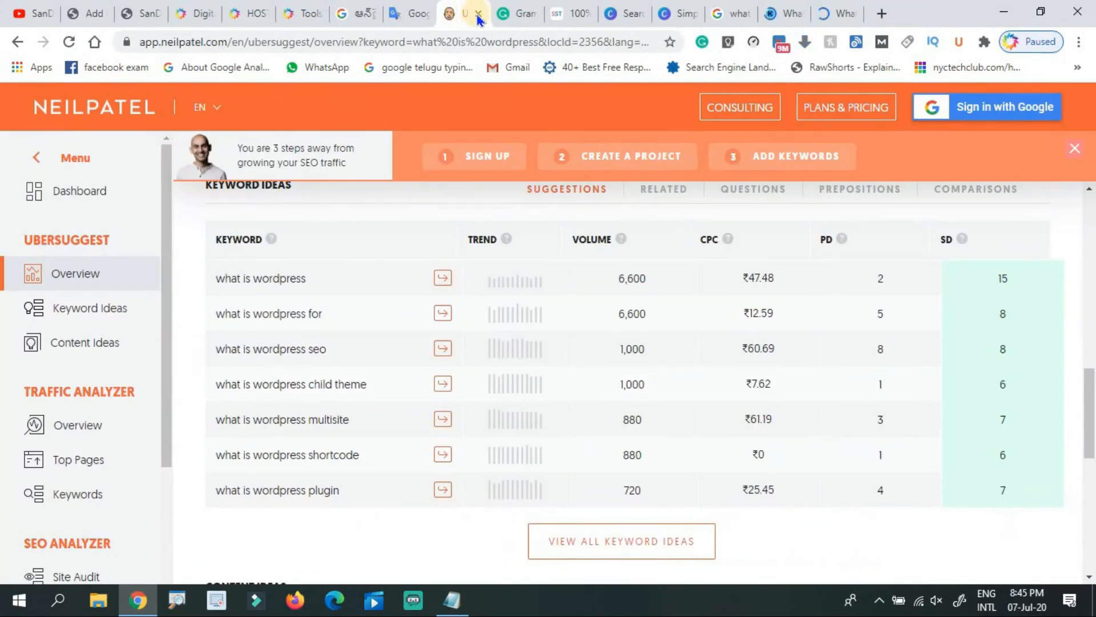
{"action": "key", "text": "ctrl+w"}
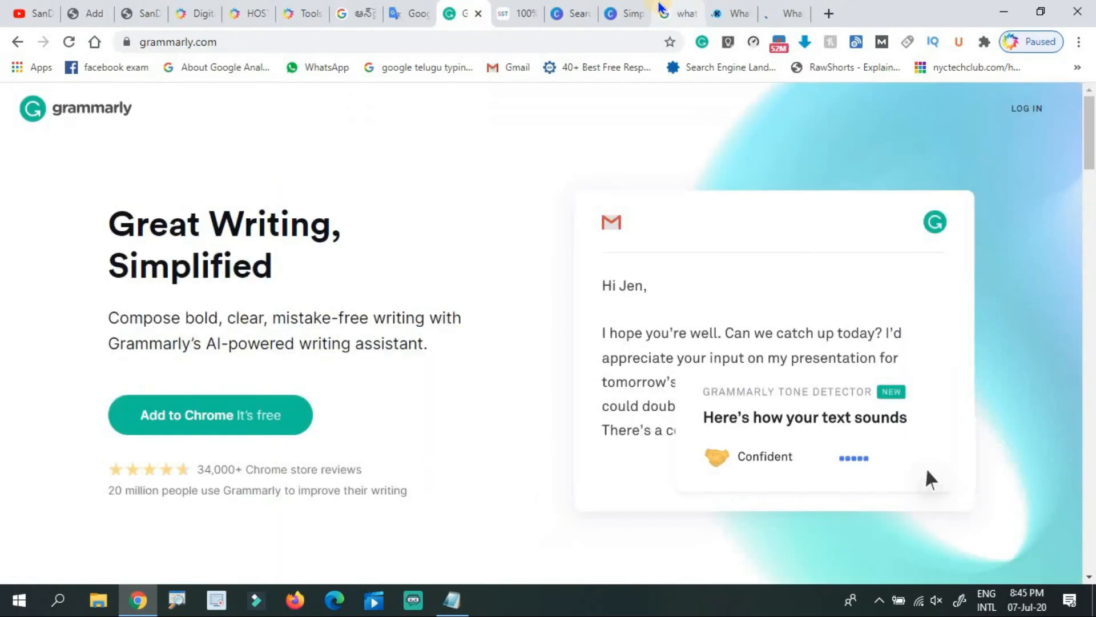
{"action": "left_click", "coordinate": [589, 12]}
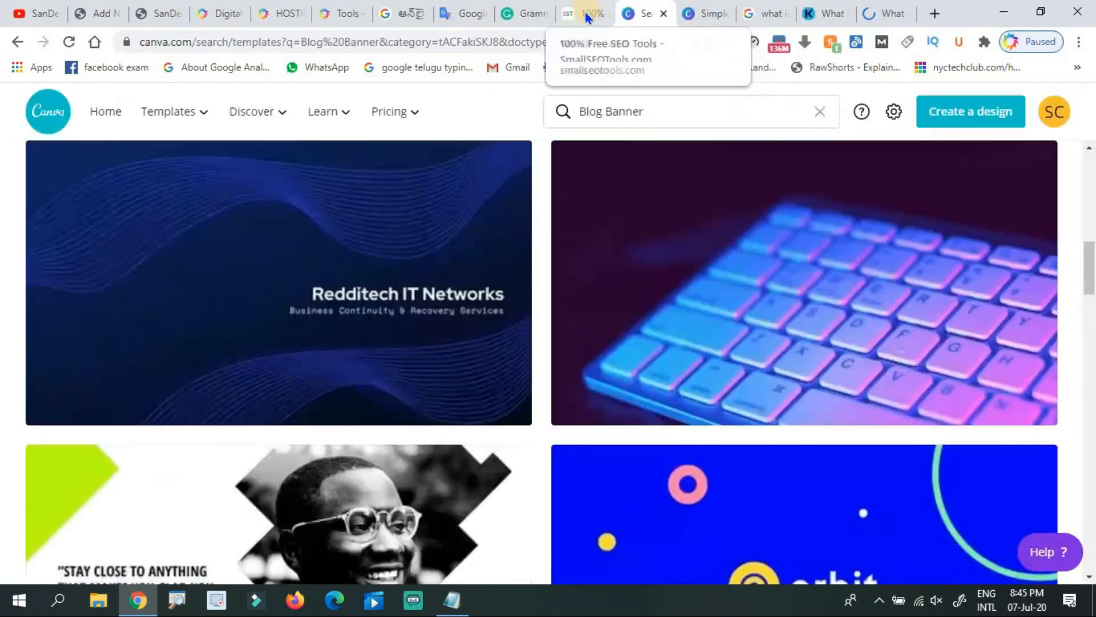
{"action": "left_click", "coordinate": [664, 15]}
{"action": "left_click", "coordinate": [663, 15]}
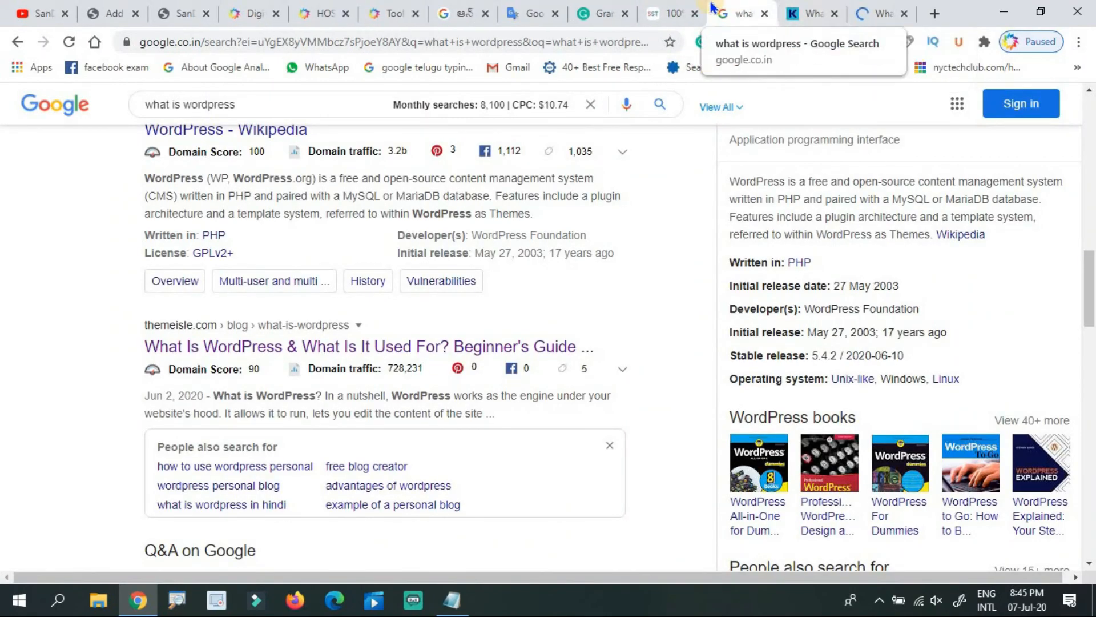
Look through the Kinsta and Themeisle articles for reference information on what WordPress is and what it is used for.
{"action": "left_click", "coordinate": [816, 12]}
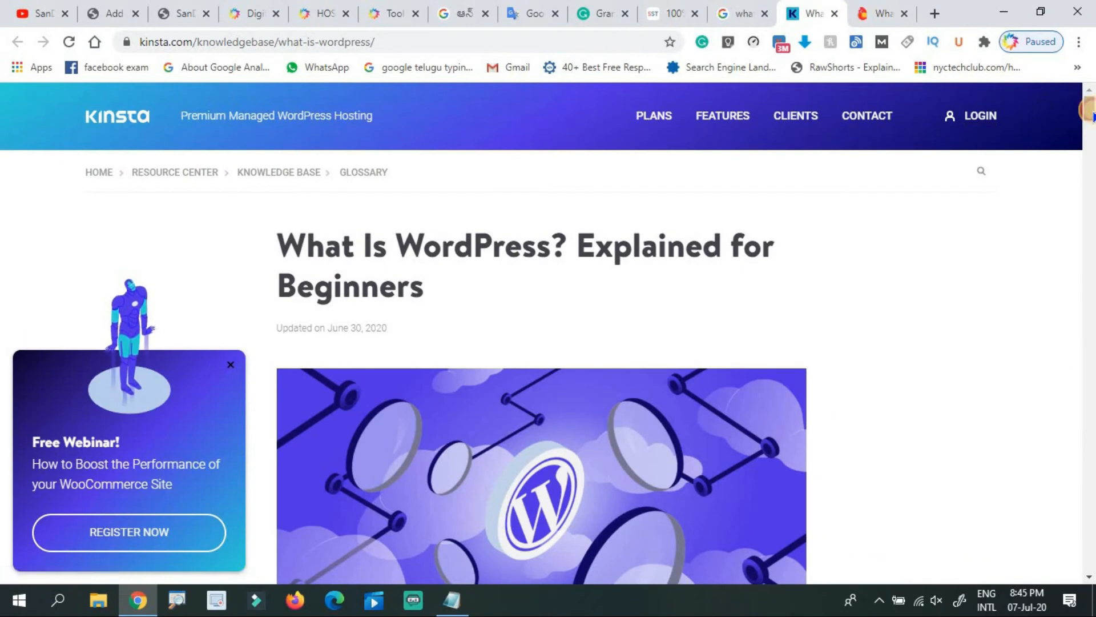
{"action": "scroll", "coordinate": [1087, 114], "scroll_direction": "down", "scroll_amount": 2}
{"action": "mouse_move", "coordinate": [1091, 125]}
{"action": "left_mouse_down"}
{"action": "mouse_move", "coordinate": [1084, 311]}
{"action": "mouse_move", "coordinate": [1087, 100]}
{"action": "mouse_move", "coordinate": [1089, 113]}
{"action": "left_mouse_up"}
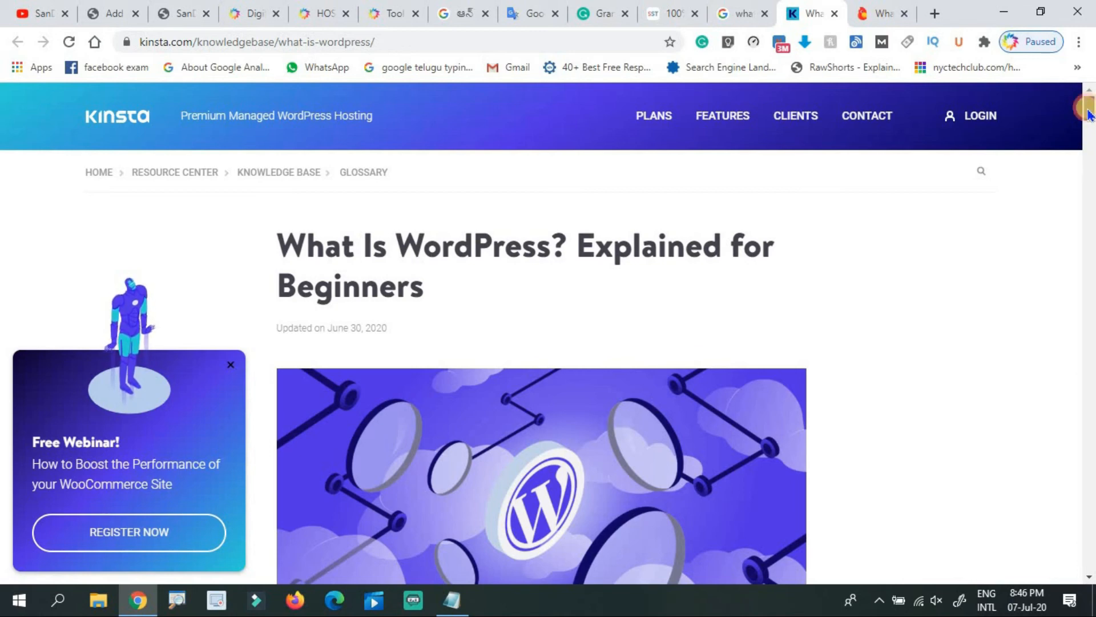
{"action": "left_click_drag", "start_coordinate": [1090, 113], "coordinate": [1090, 143]}
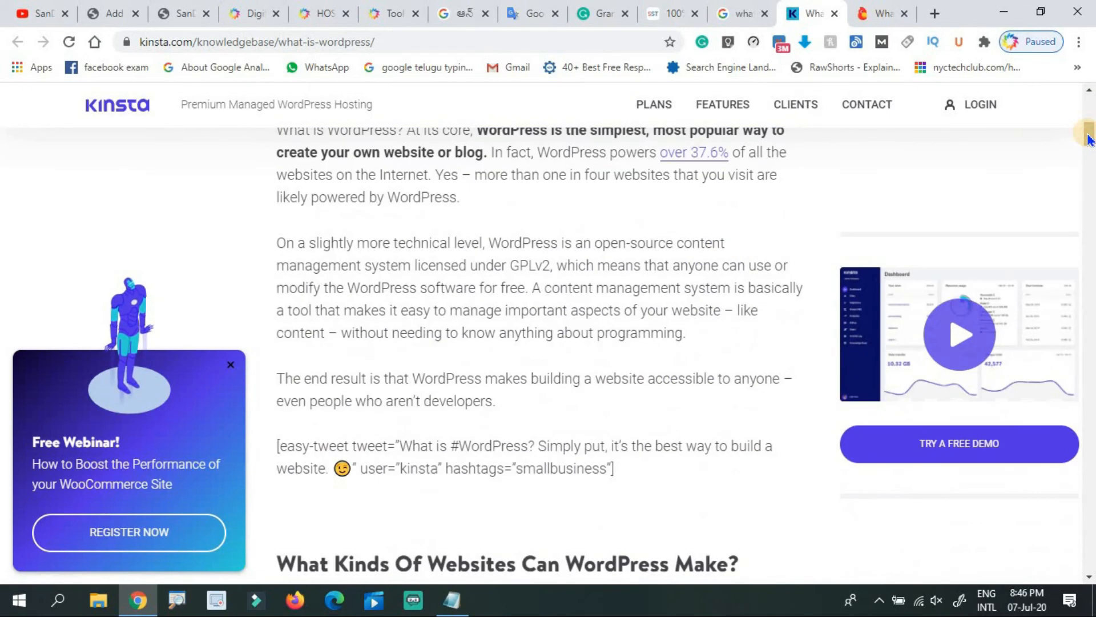
{"action": "left_click", "coordinate": [877, 9]}
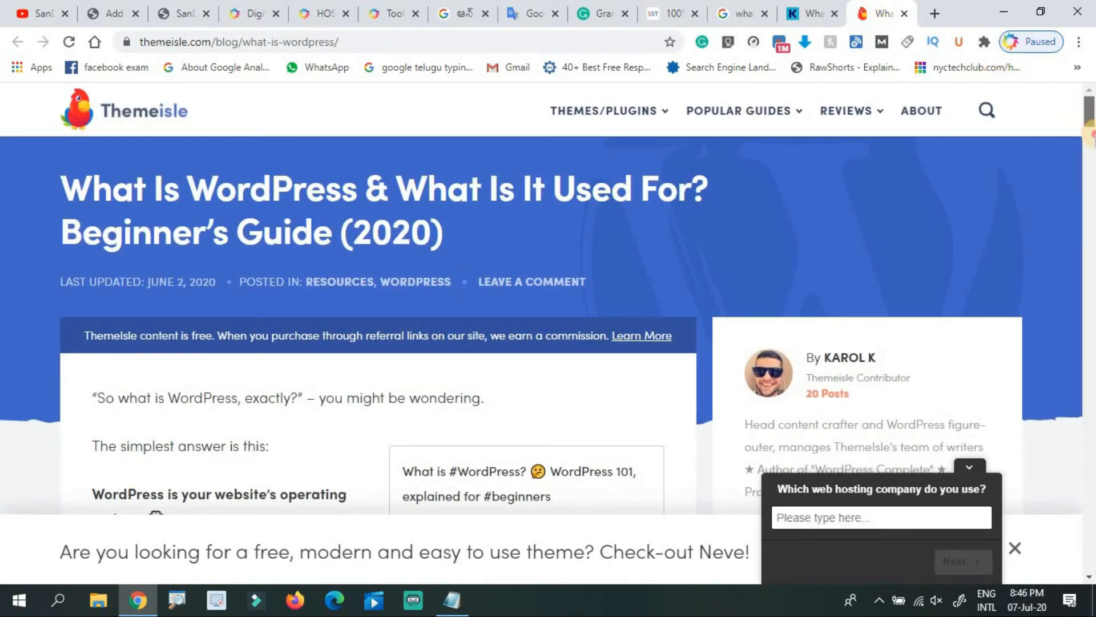
{"action": "left_click_drag", "start_coordinate": [1089, 134], "coordinate": [1089, 172]}
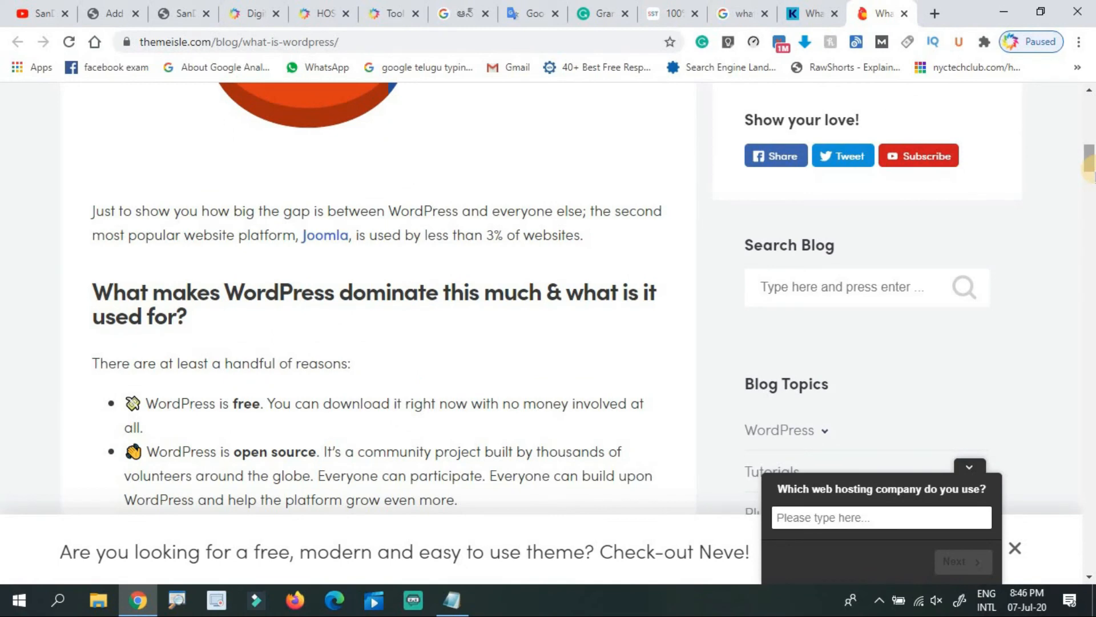
{"action": "left_click", "coordinate": [821, 8]}
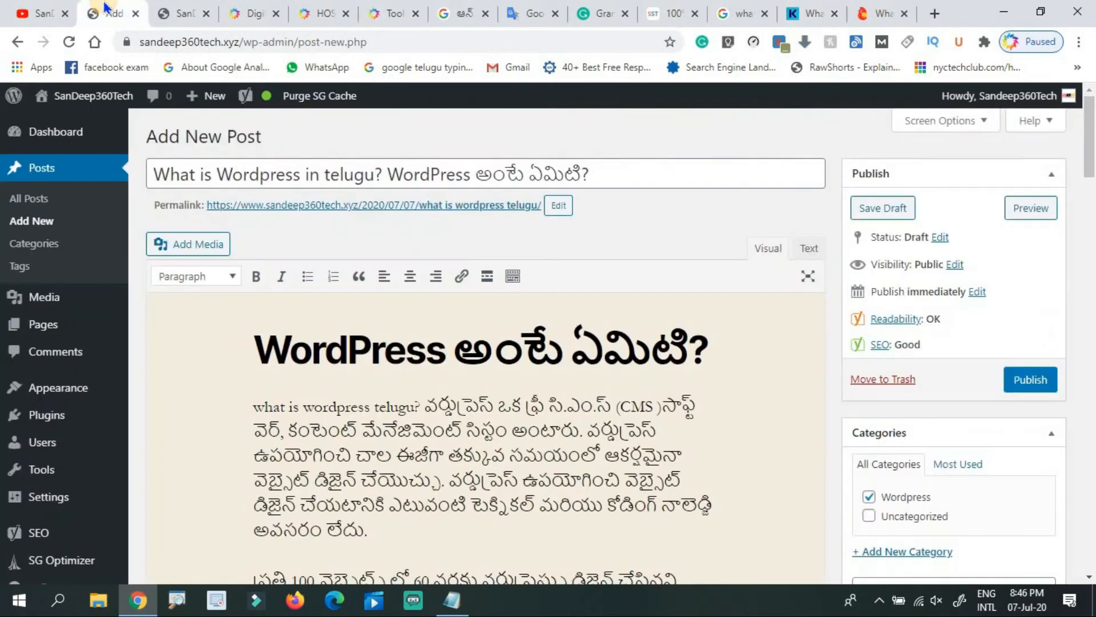
Return to the Telugu post in the WordPress editor and switch to the article-writing questions in Notepad.
{"action": "left_click", "coordinate": [109, 13]}
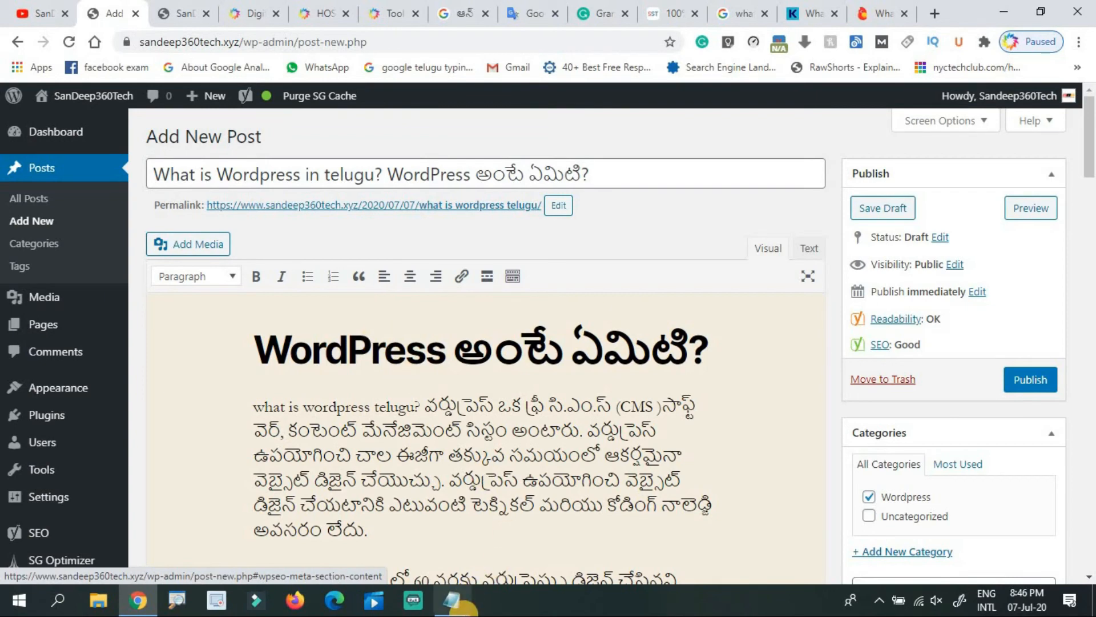
{"action": "left_click", "coordinate": [452, 599]}
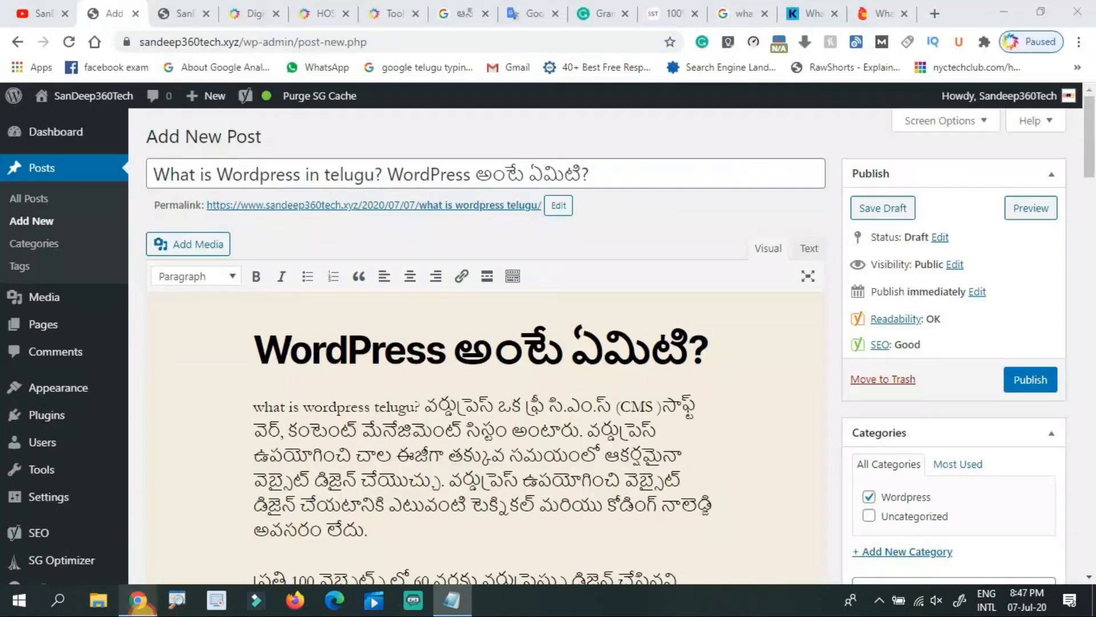
Look over the open Grammarly, Google Translate and Google Input Tools pages, the Telugu post in the editor and the site's homepage.
{"action": "left_click", "coordinate": [137, 599]}
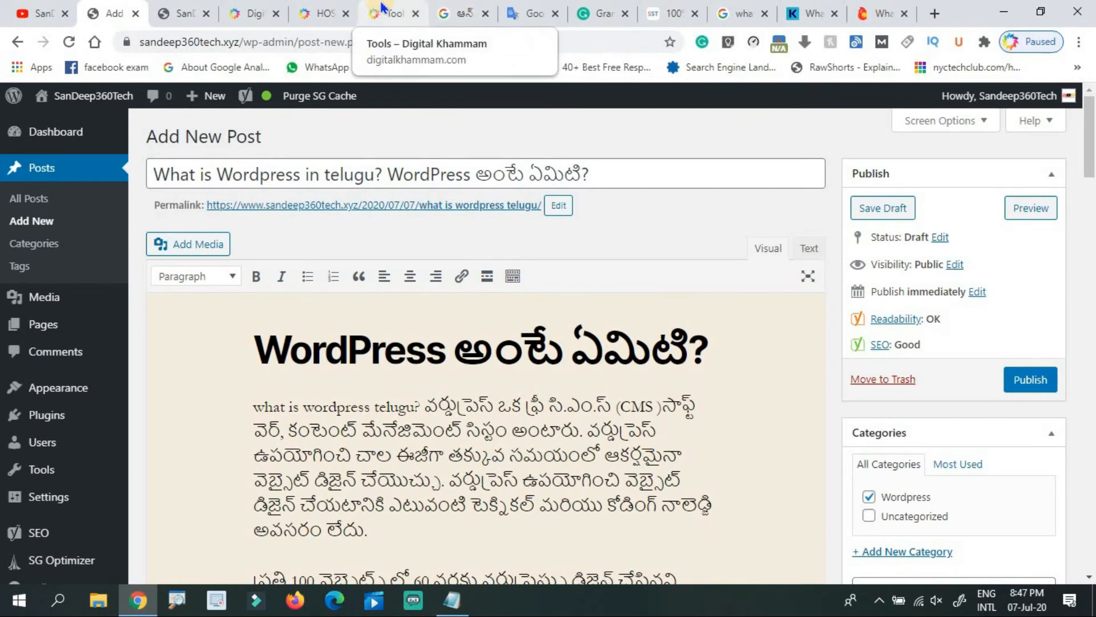
{"action": "left_click", "coordinate": [603, 11]}
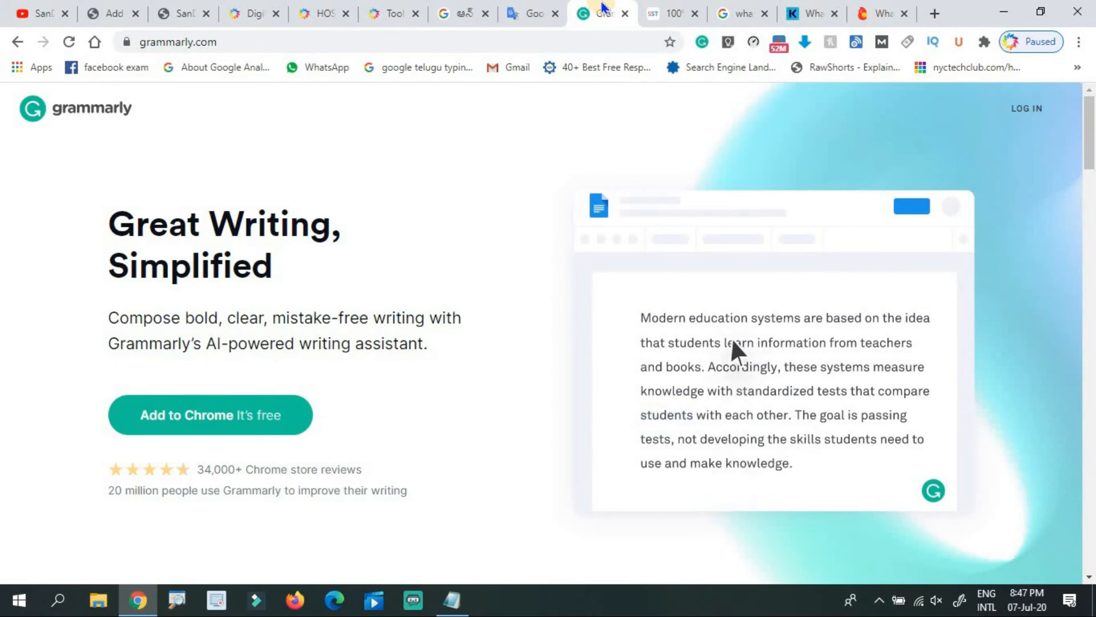
{"action": "left_click", "coordinate": [513, 7]}
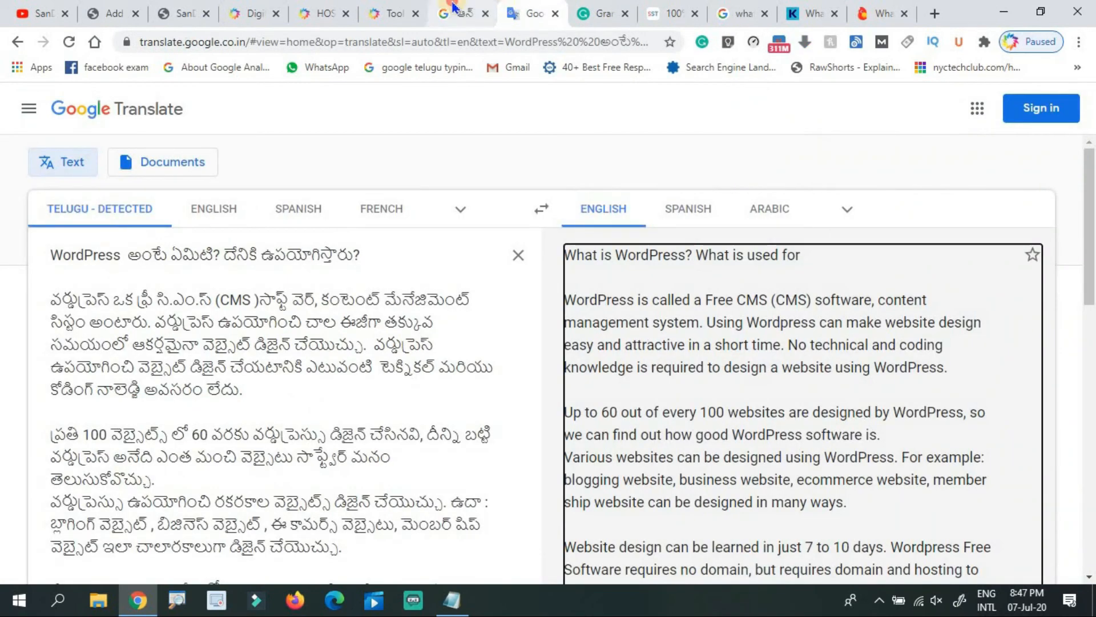
{"action": "left_click", "coordinate": [453, 8]}
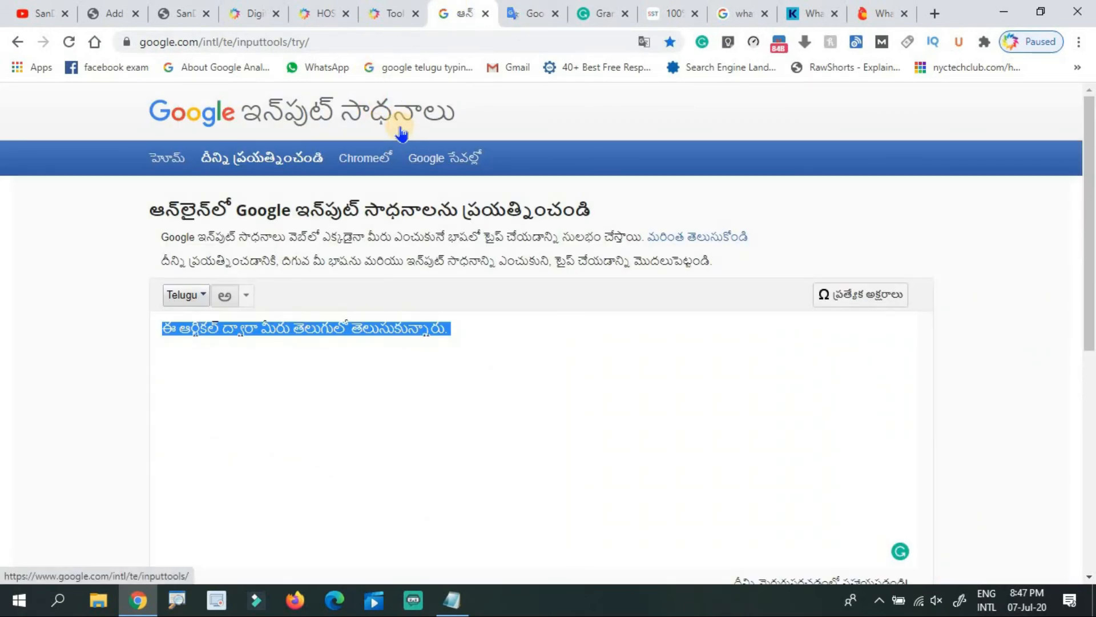
{"action": "left_click", "coordinate": [543, 8]}
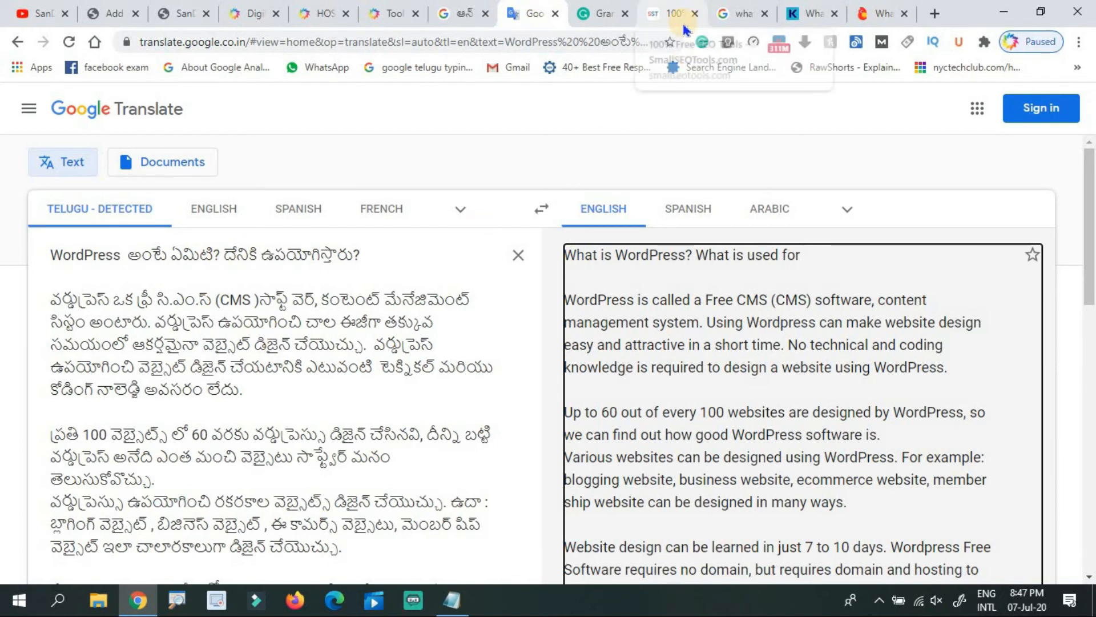
{"action": "left_click", "coordinate": [125, 7]}
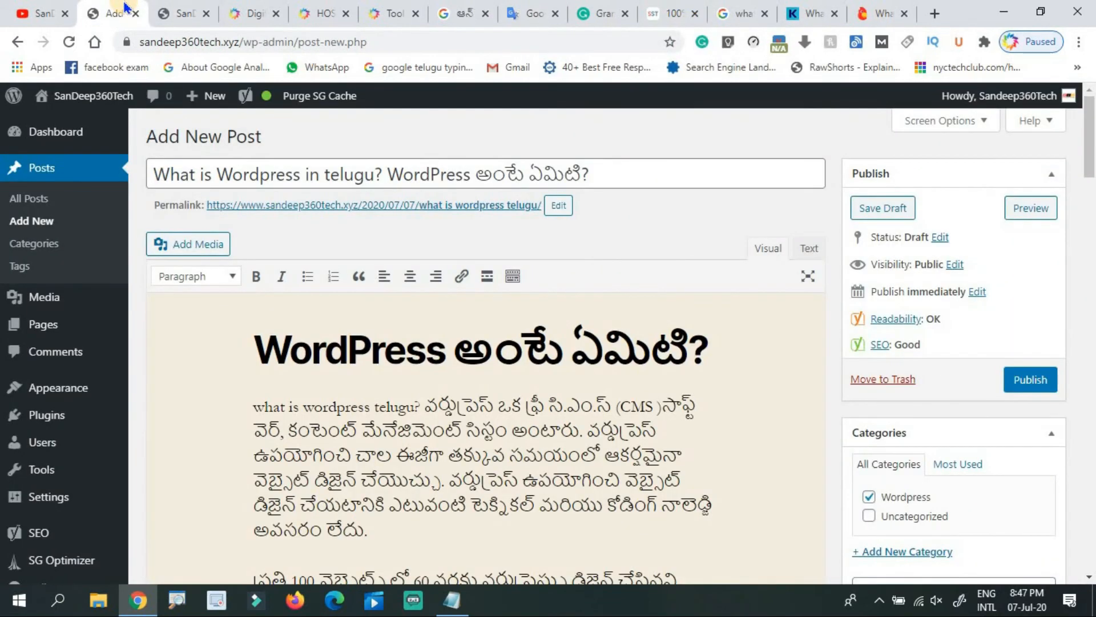
{"action": "left_click", "coordinate": [1026, 388]}
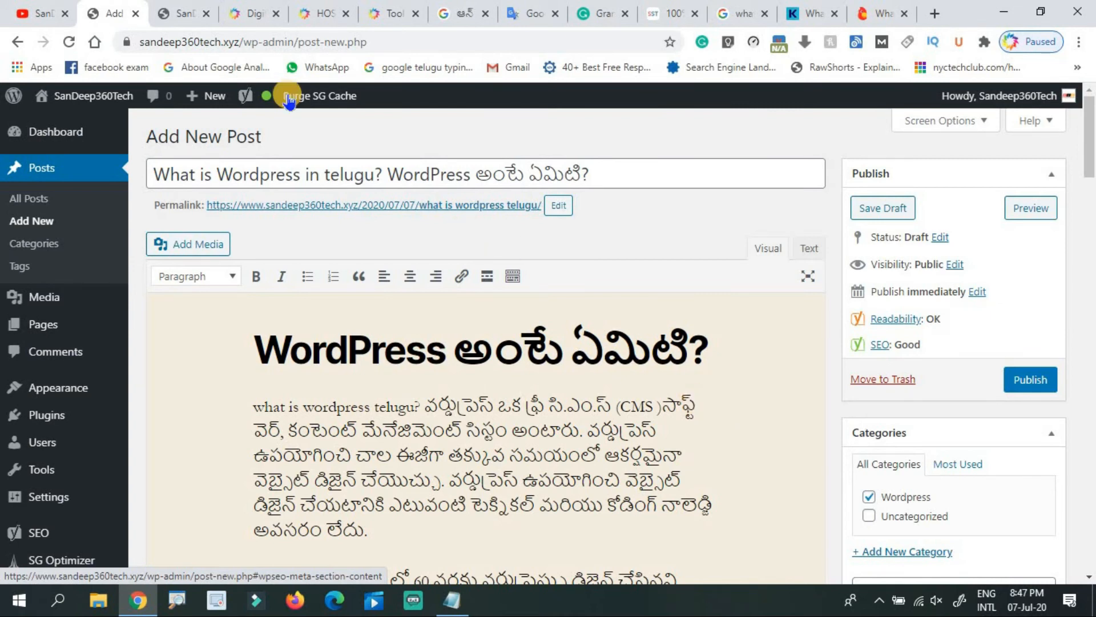
{"action": "left_click", "coordinate": [193, 12]}
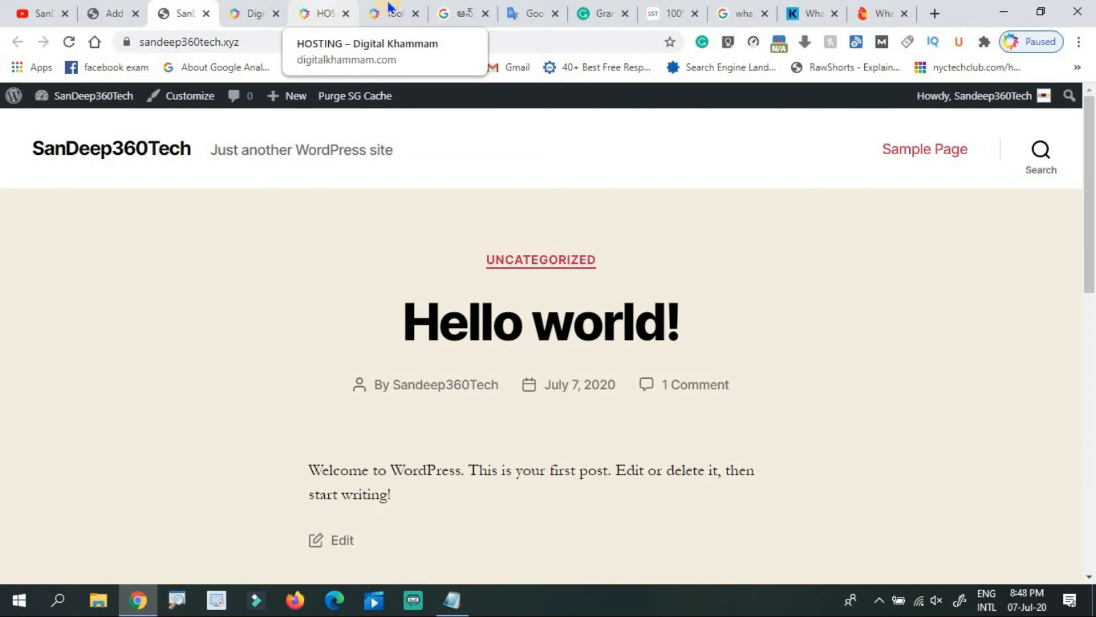
Copy the full English translation of the Telugu WordPress article from Google Translate.
{"action": "left_click", "coordinate": [520, 12]}
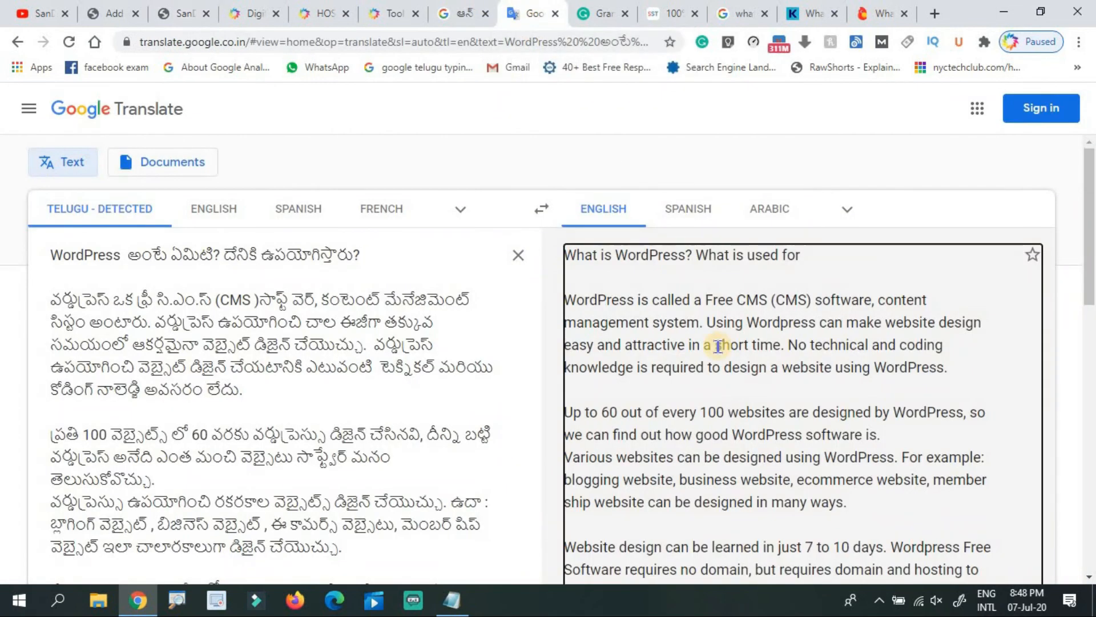
{"action": "left_click_drag", "start_coordinate": [1091, 276], "coordinate": [1090, 454]}
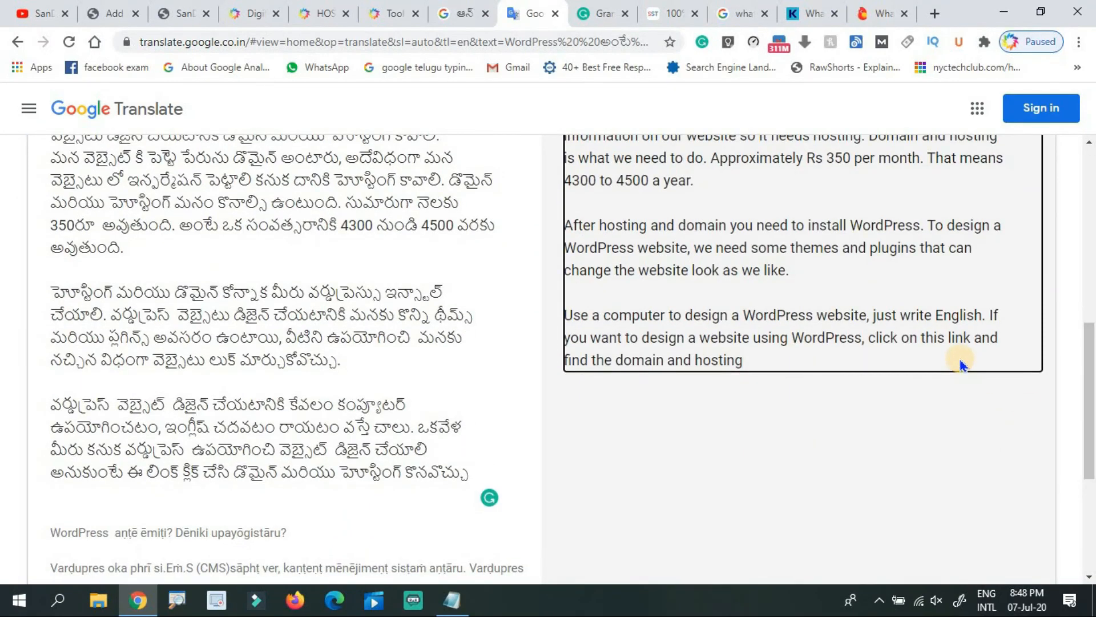
{"action": "scroll", "coordinate": [1092, 402], "scroll_direction": "down", "scroll_amount": 4}
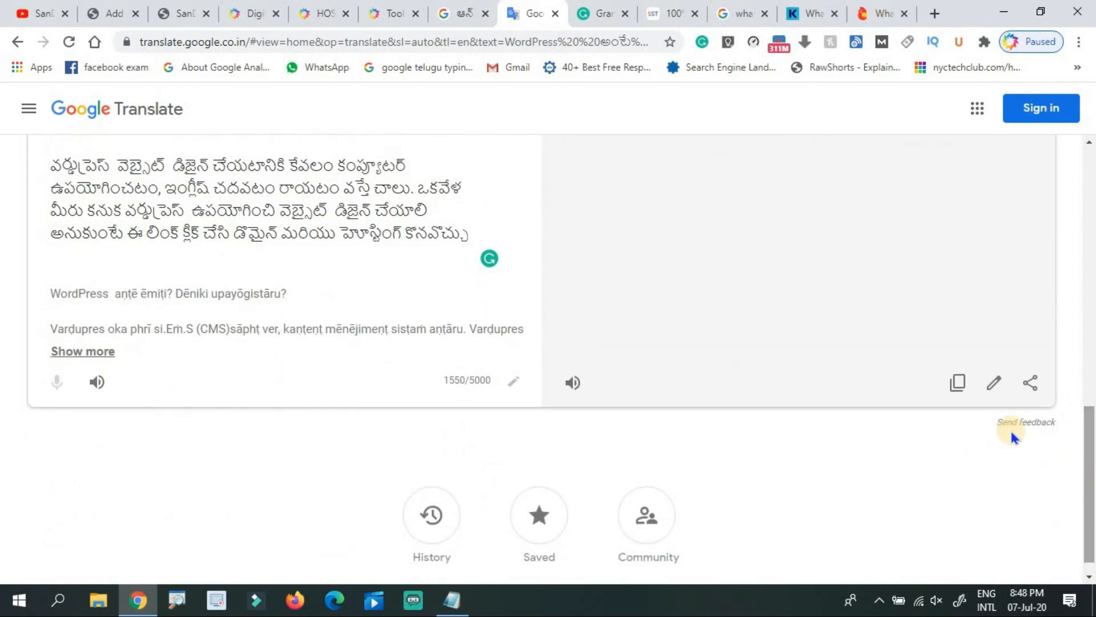
{"action": "key", "text": "ctrl+1"}
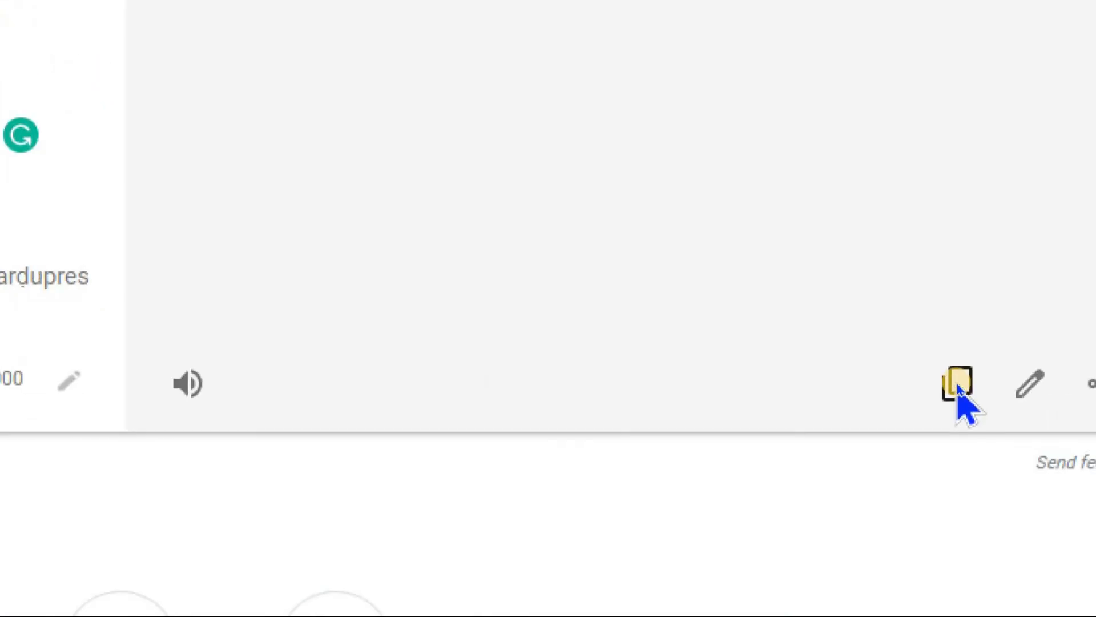
{"action": "left_click", "coordinate": [958, 383]}
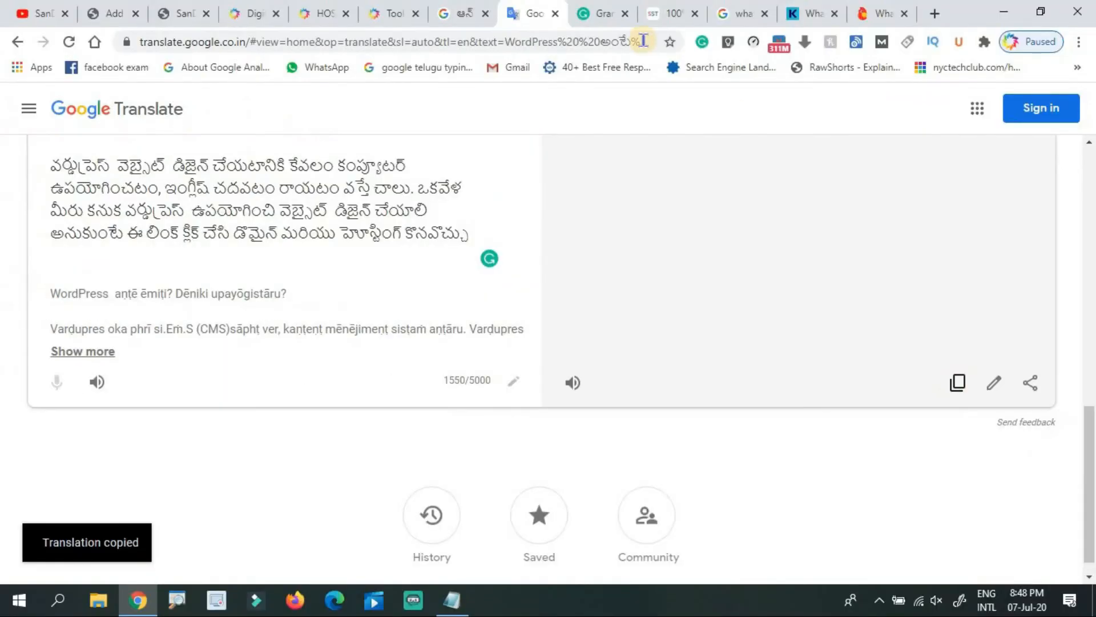
Open the Plagiarism Checker on SmallSEOTools and close the Google Translate and Grammarly pages.
{"action": "left_click", "coordinate": [667, 8]}
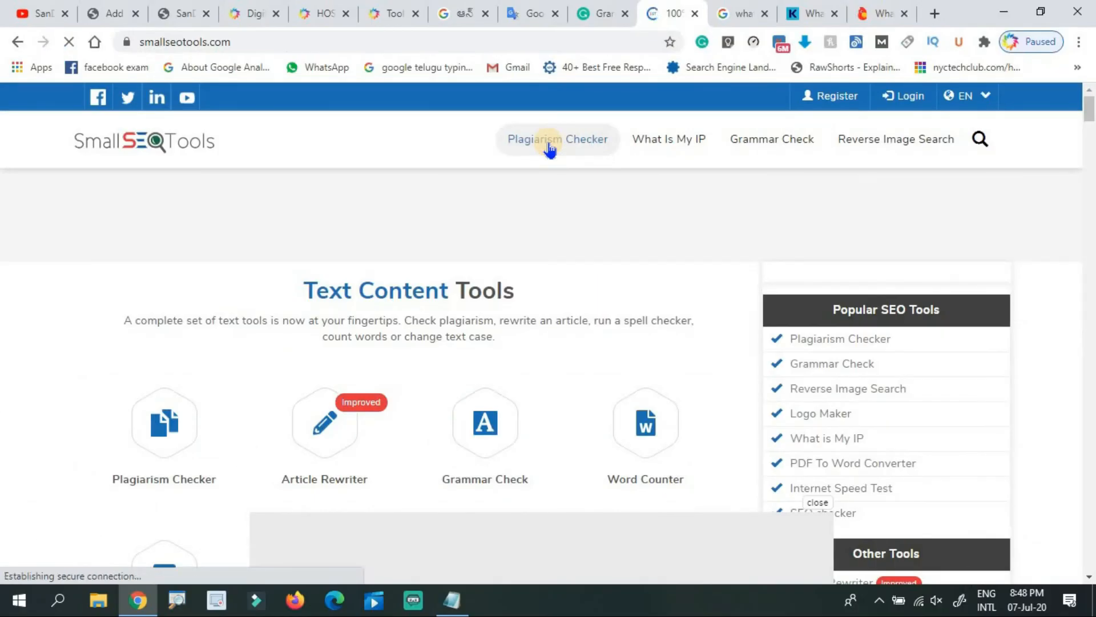
{"action": "left_click", "coordinate": [555, 15]}
{"action": "left_click", "coordinate": [555, 15]}
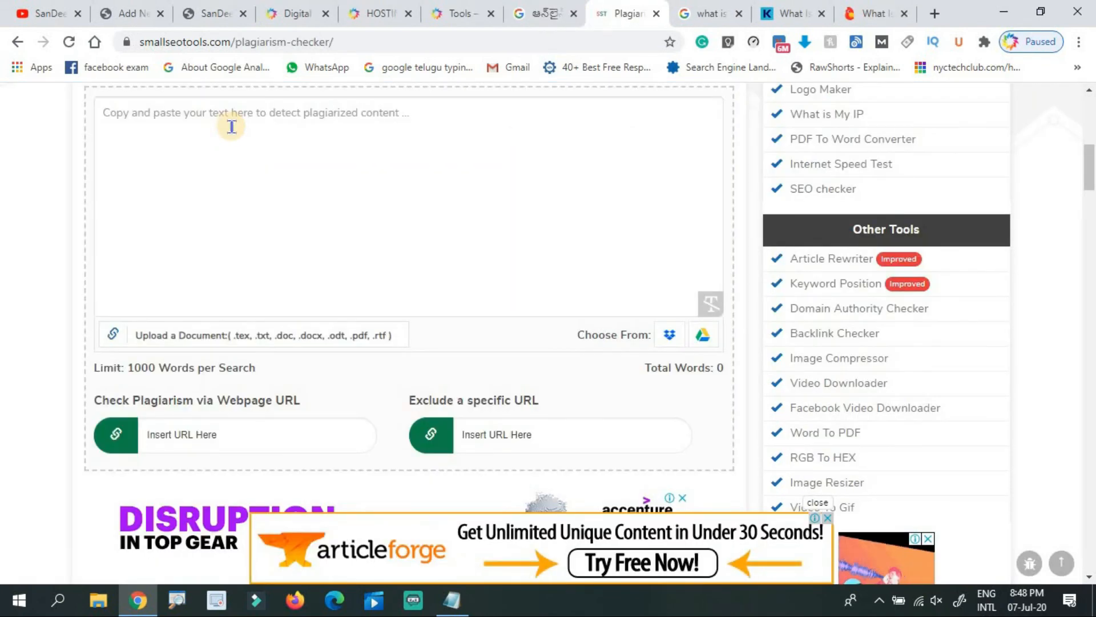
Paste the copied English article text into the plagiarism checker and run the plagiarism check.
{"action": "left_click", "coordinate": [287, 132]}
{"action": "key", "text": "ctrl+v"}
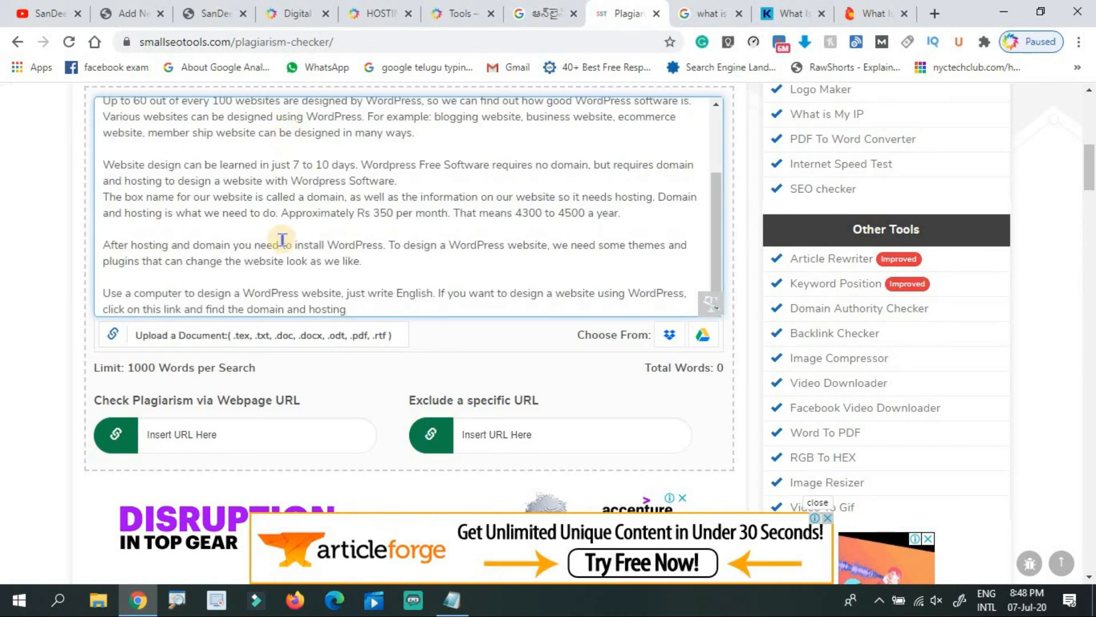
{"action": "scroll", "coordinate": [942, 206], "scroll_direction": "down", "scroll_amount": 5}
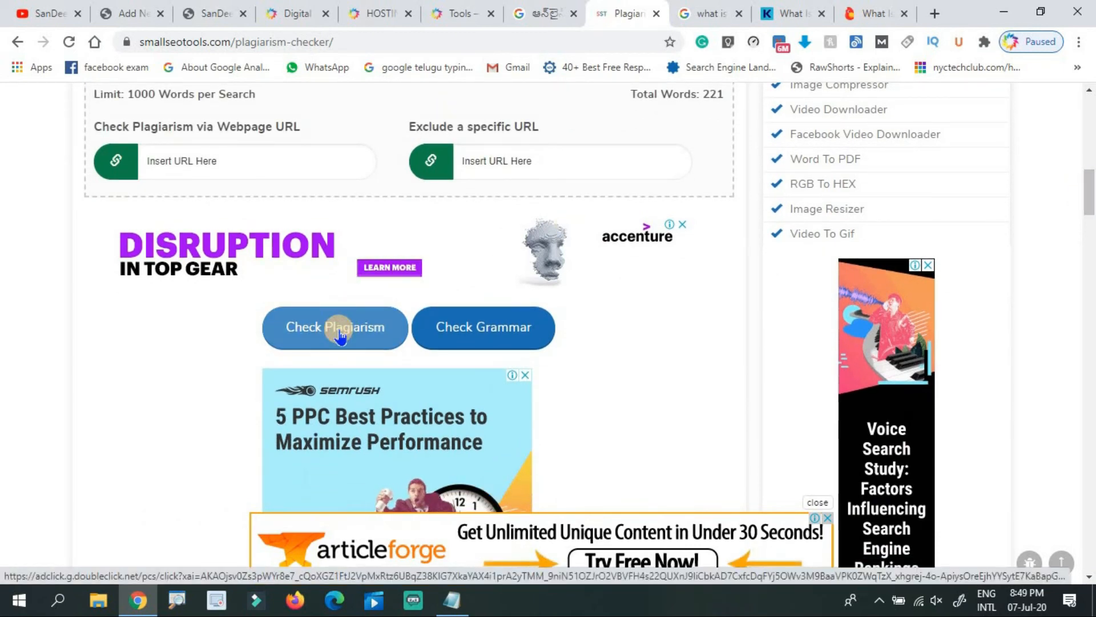
{"action": "left_click", "coordinate": [340, 334]}
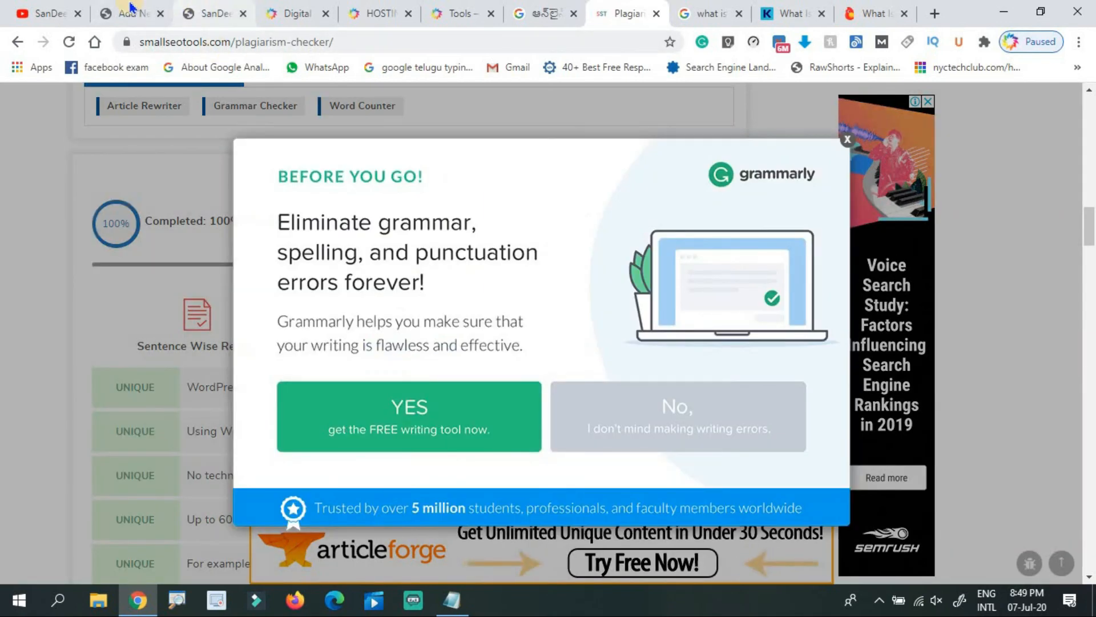
{"action": "left_click", "coordinate": [130, 8]}
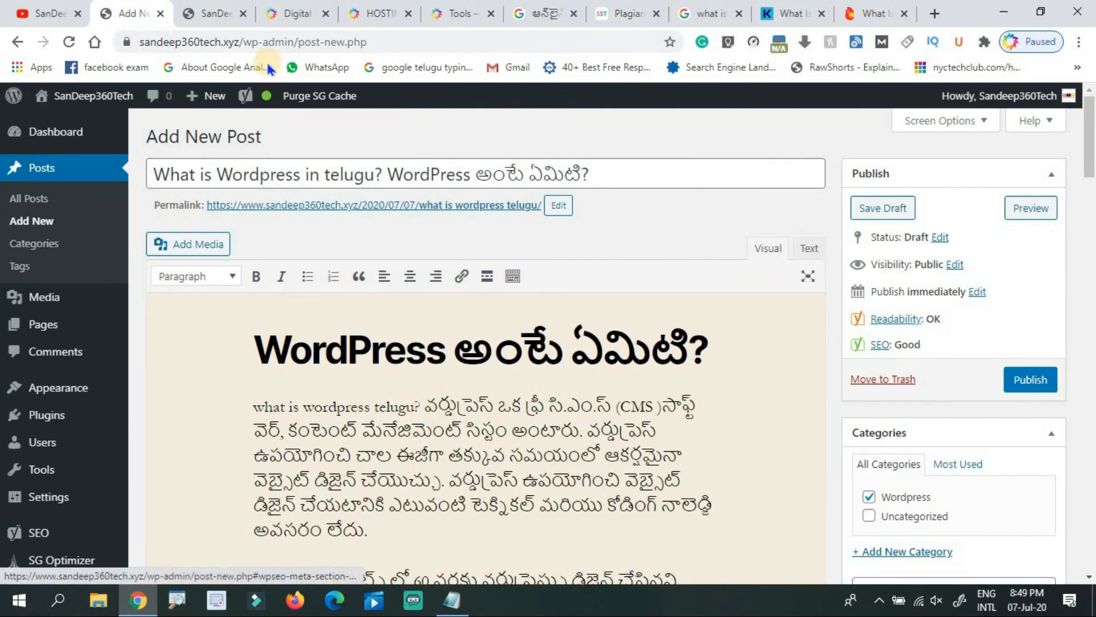
{"action": "left_click", "coordinate": [219, 7]}
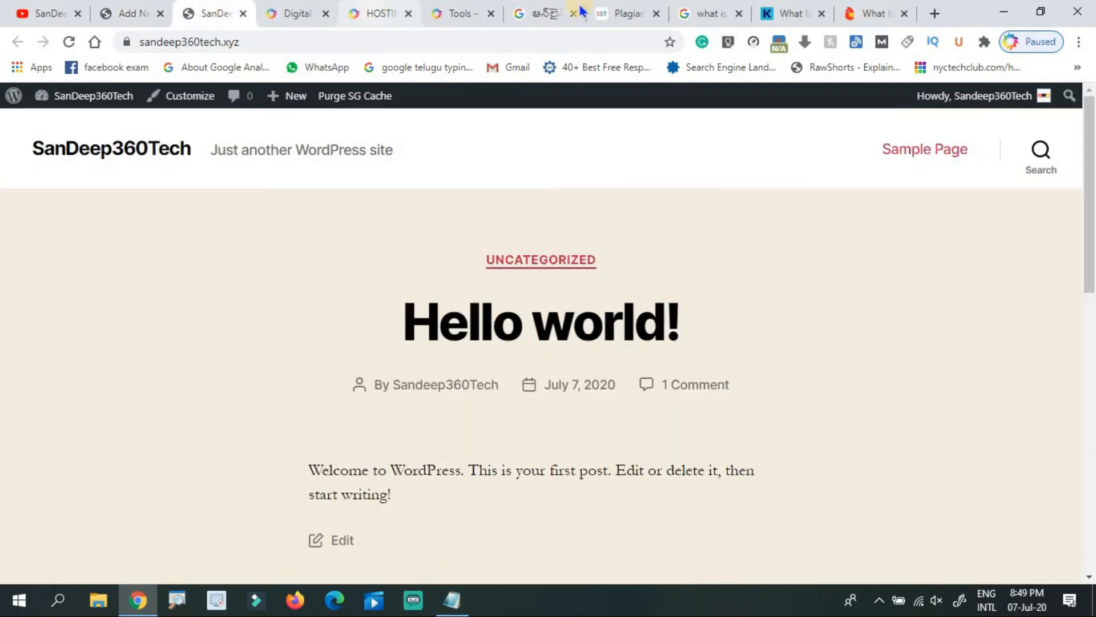
{"action": "left_click", "coordinate": [708, 8]}
{"action": "left_click", "coordinate": [217, 13]}
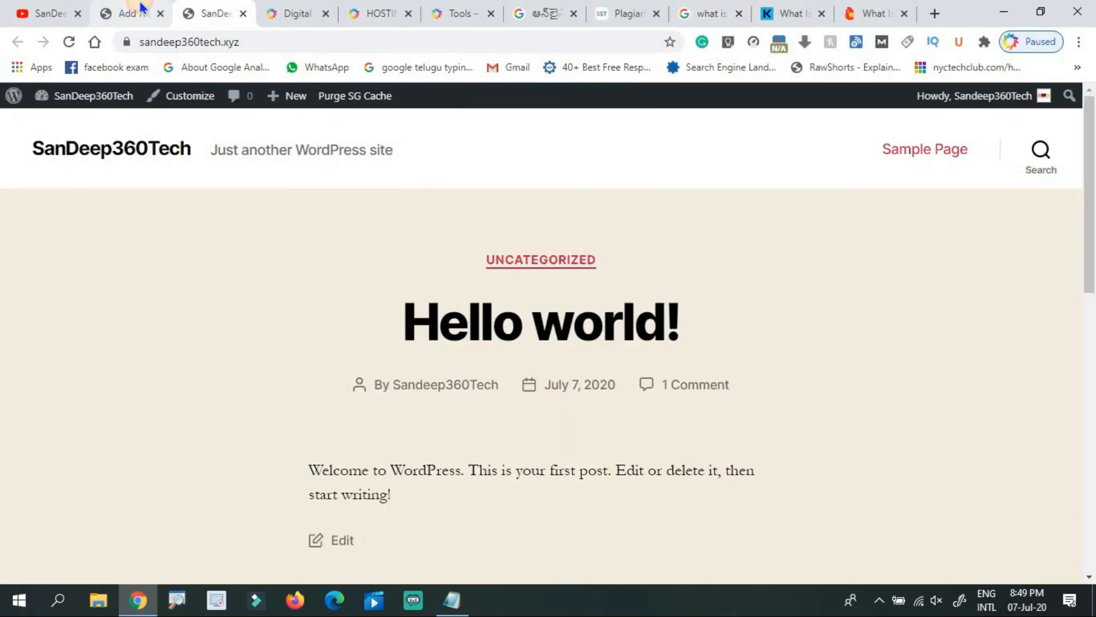
{"action": "left_click", "coordinate": [140, 8]}
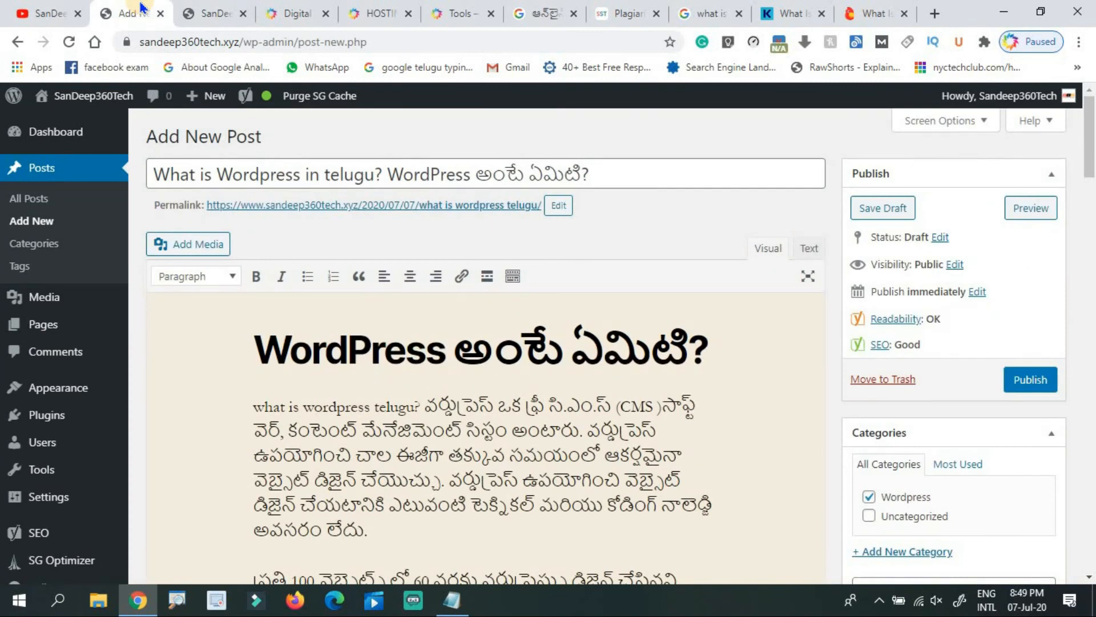
{"action": "left_click", "coordinate": [598, 9]}
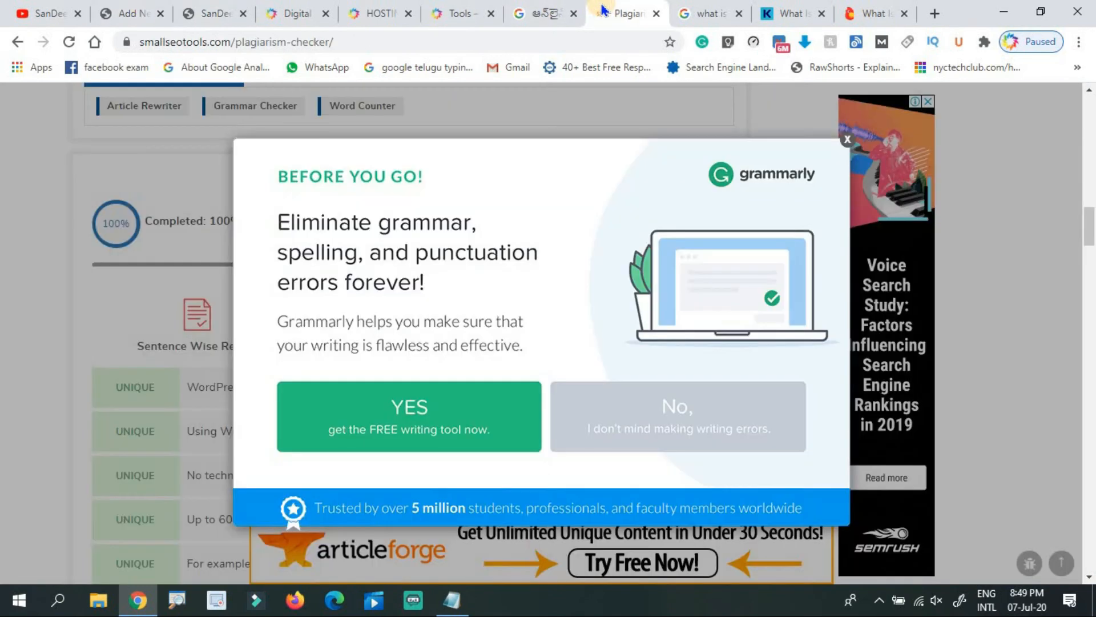
{"action": "left_click", "coordinate": [562, 7]}
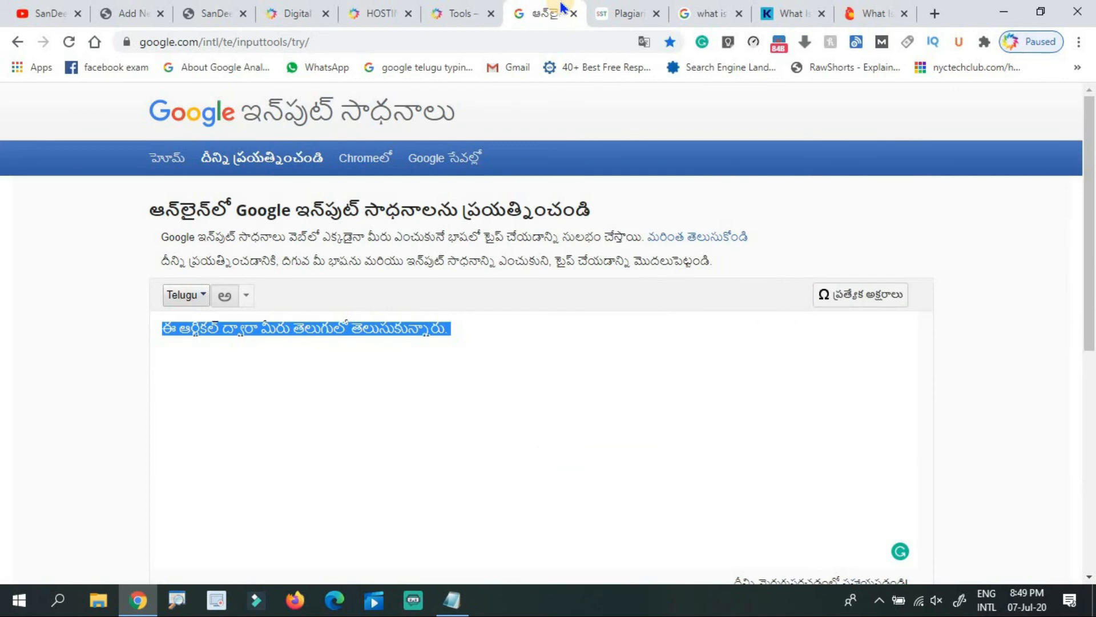
{"action": "left_click", "coordinate": [708, 12]}
Dismiss the Grammarly pop-up, then review the plagiarism results and the Digital Khammam tools page.
{"action": "left_click", "coordinate": [628, 12]}
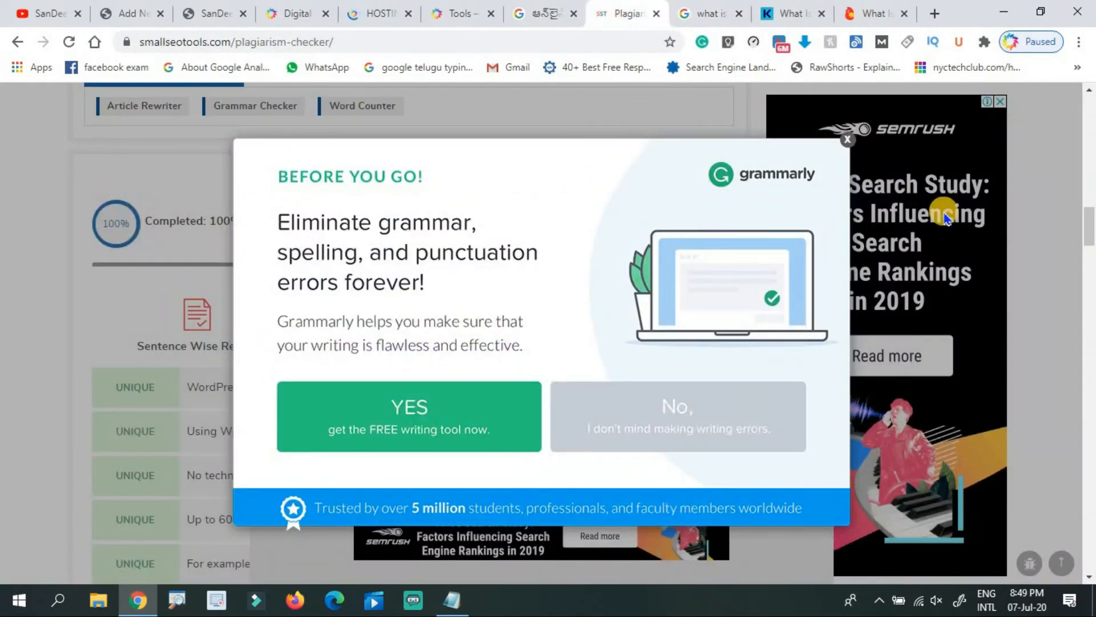
{"action": "left_click", "coordinate": [856, 153]}
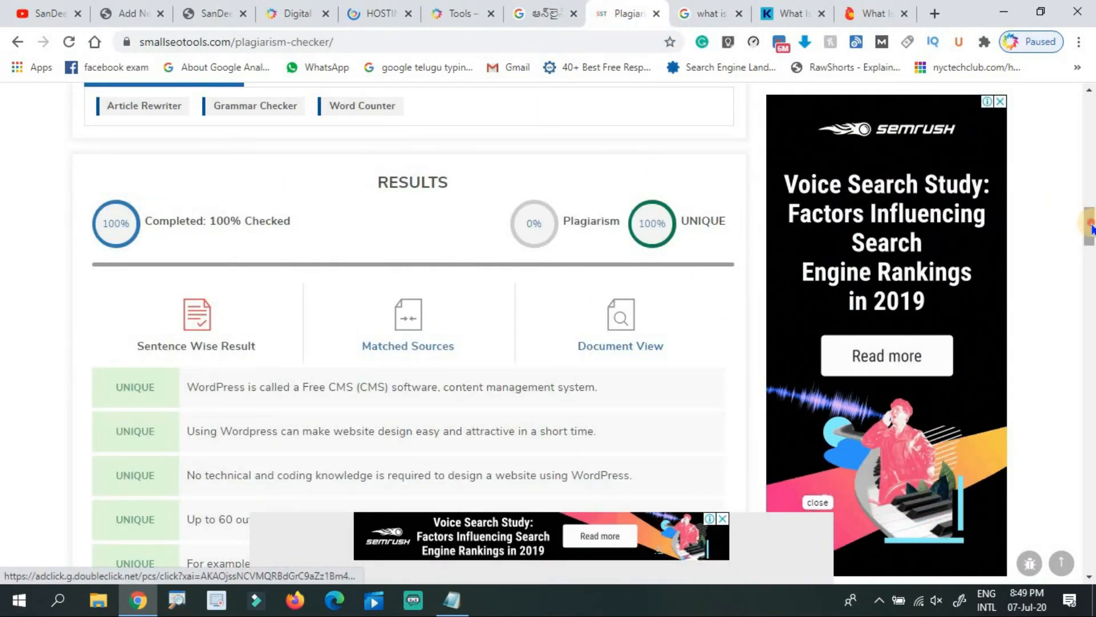
{"action": "mouse_move", "coordinate": [1092, 227]}
{"action": "left_mouse_down"}
{"action": "mouse_move", "coordinate": [1091, 272]}
{"action": "mouse_move", "coordinate": [1091, 236]}
{"action": "left_mouse_up"}
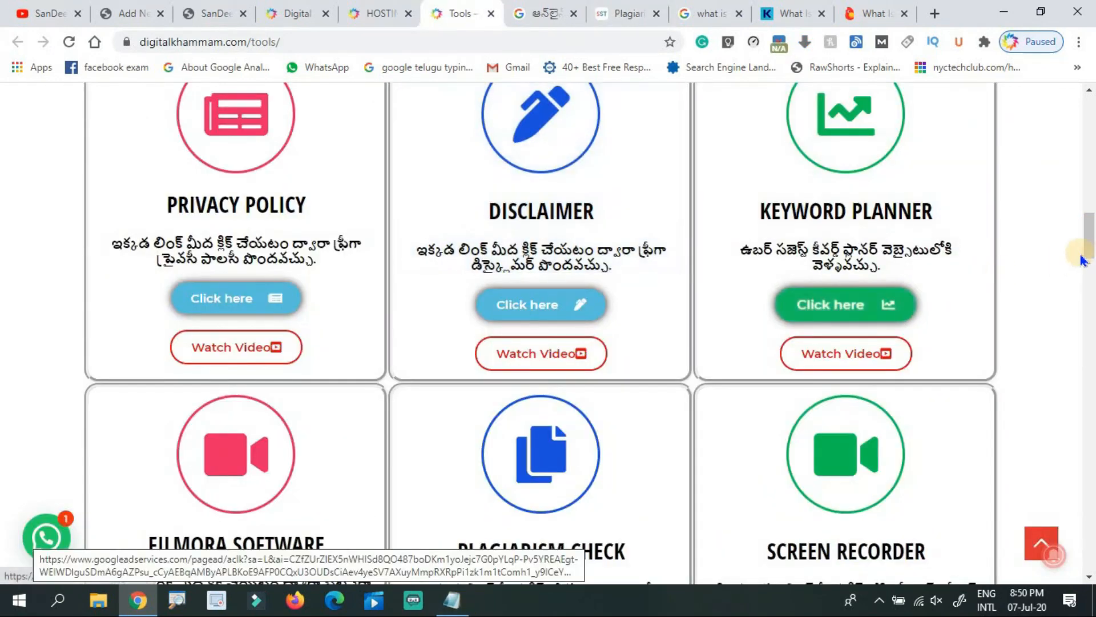
{"action": "left_click", "coordinate": [1089, 246]}
{"action": "left_click_drag", "start_coordinate": [1089, 246], "coordinate": [1079, 137]}
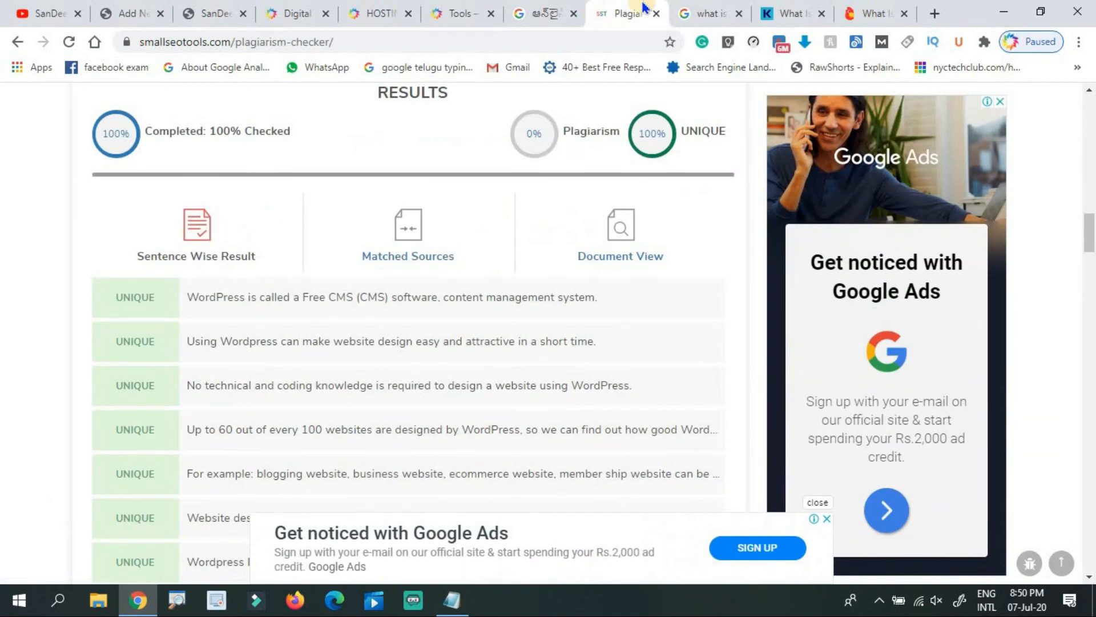
Revisit the "what is wordpress" Google results and the article-writing questions in Notepad.
{"action": "left_click", "coordinate": [708, 10]}
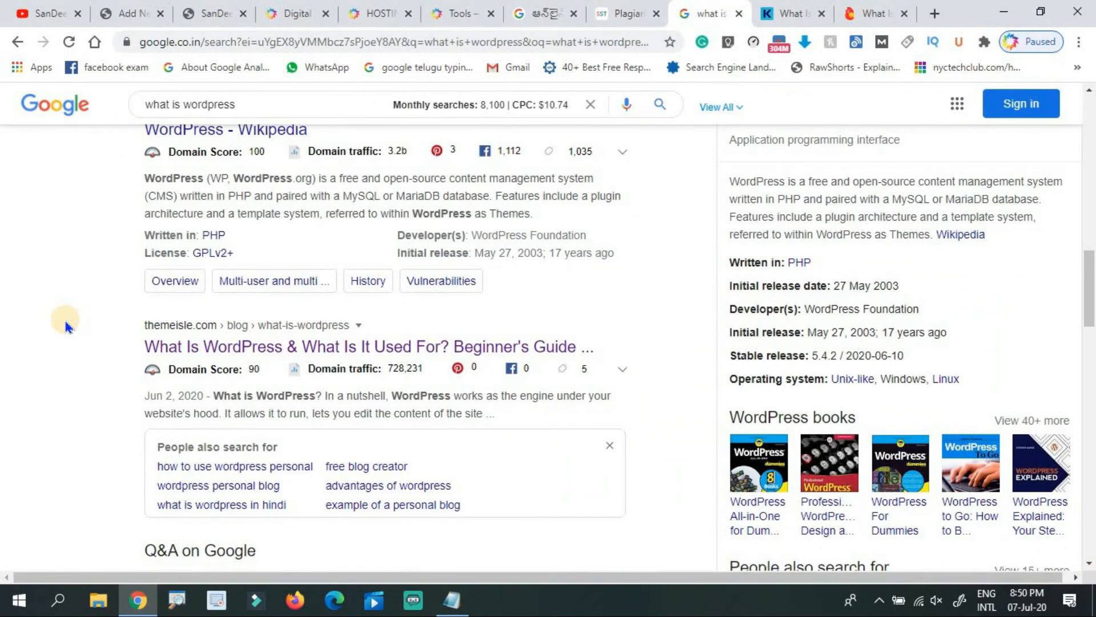
{"action": "left_click", "coordinate": [450, 601]}
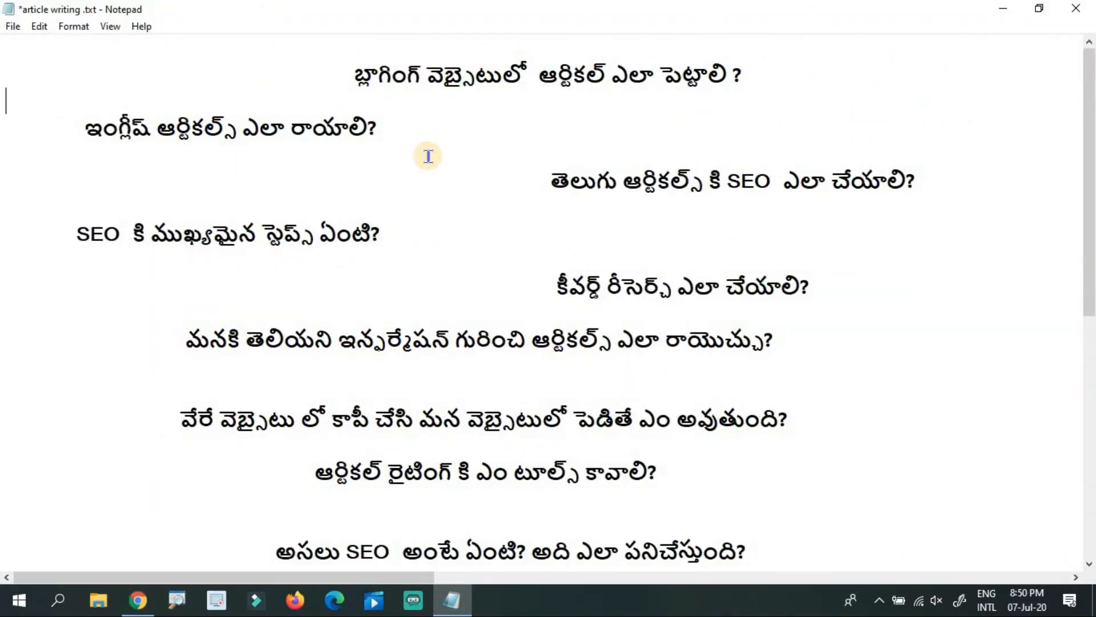
{"action": "left_click", "coordinate": [137, 599]}
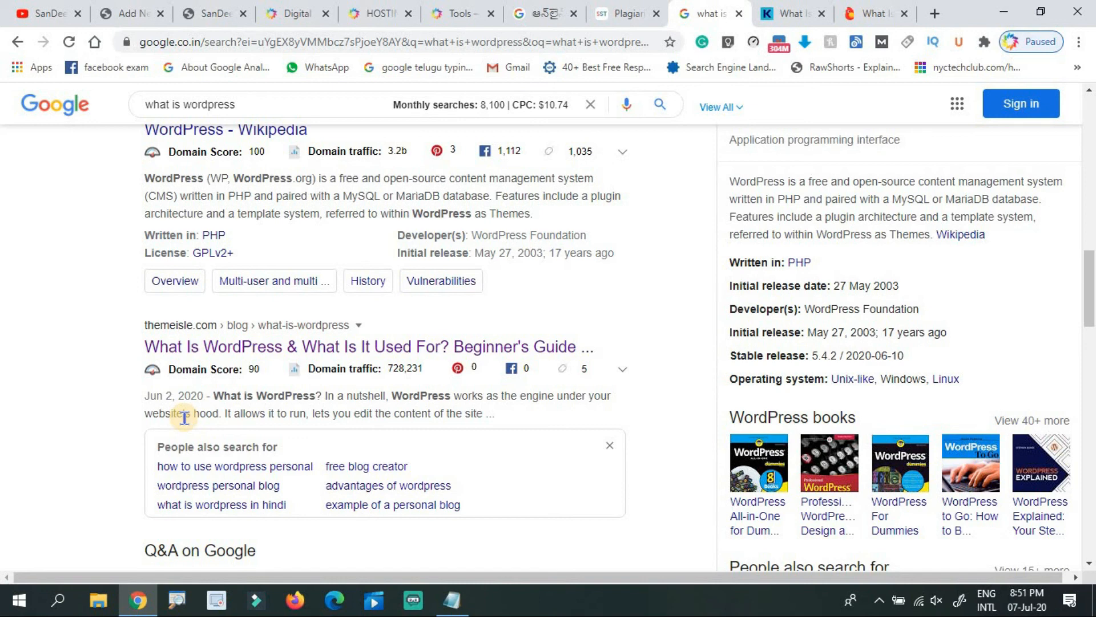
Publish the Telugu "What is Wordpress" post and look through the published page on the site.
{"action": "left_click", "coordinate": [131, 8]}
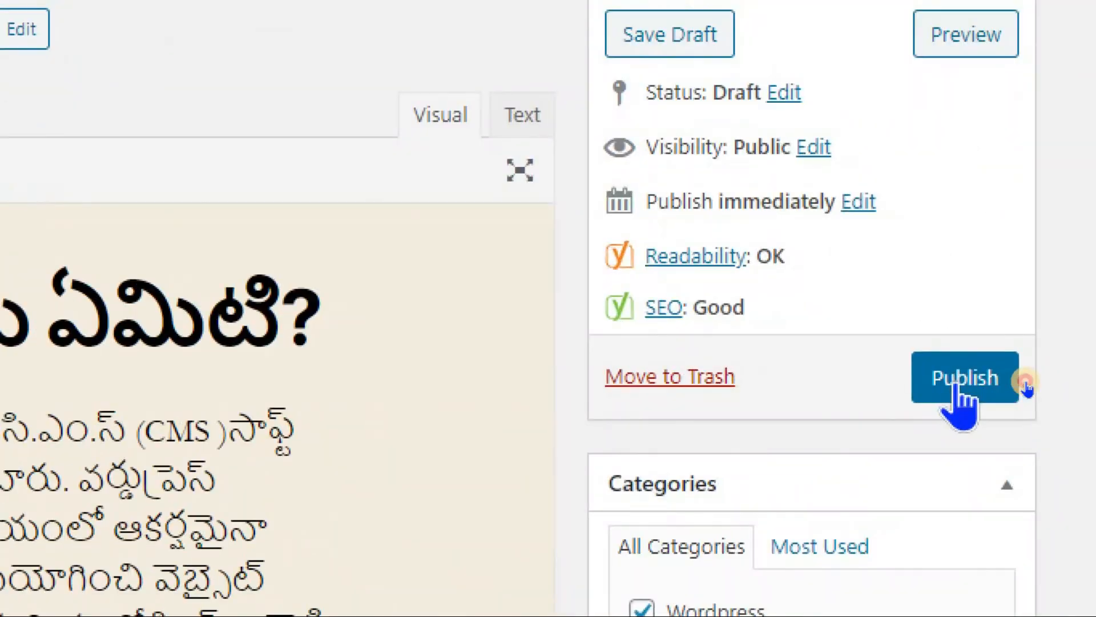
{"action": "left_click", "coordinate": [1028, 384]}
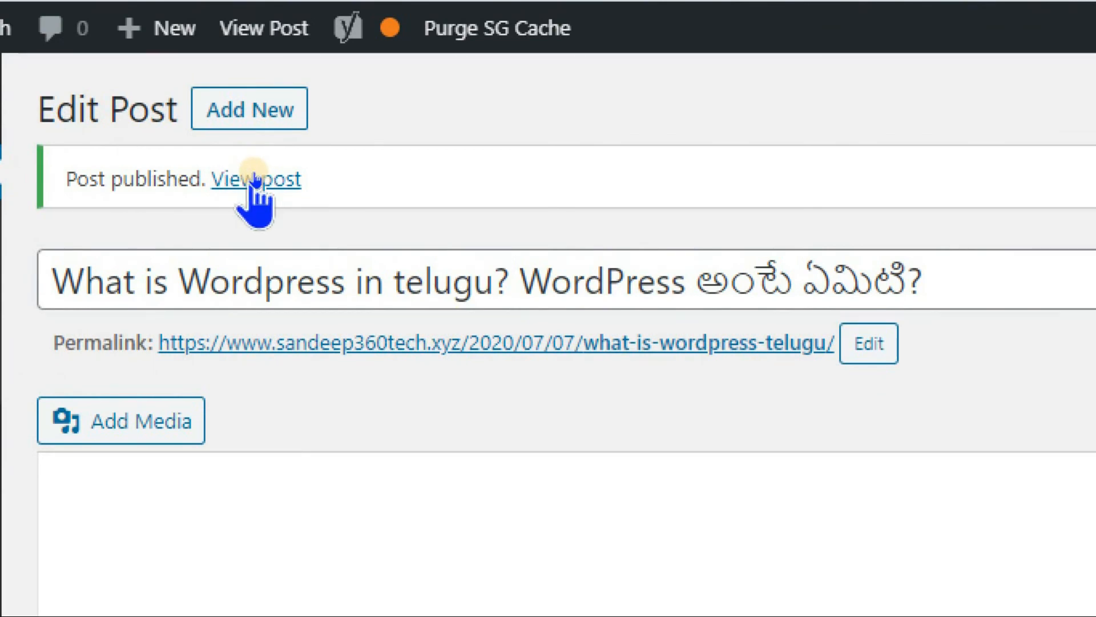
{"action": "left_click", "coordinate": [255, 179]}
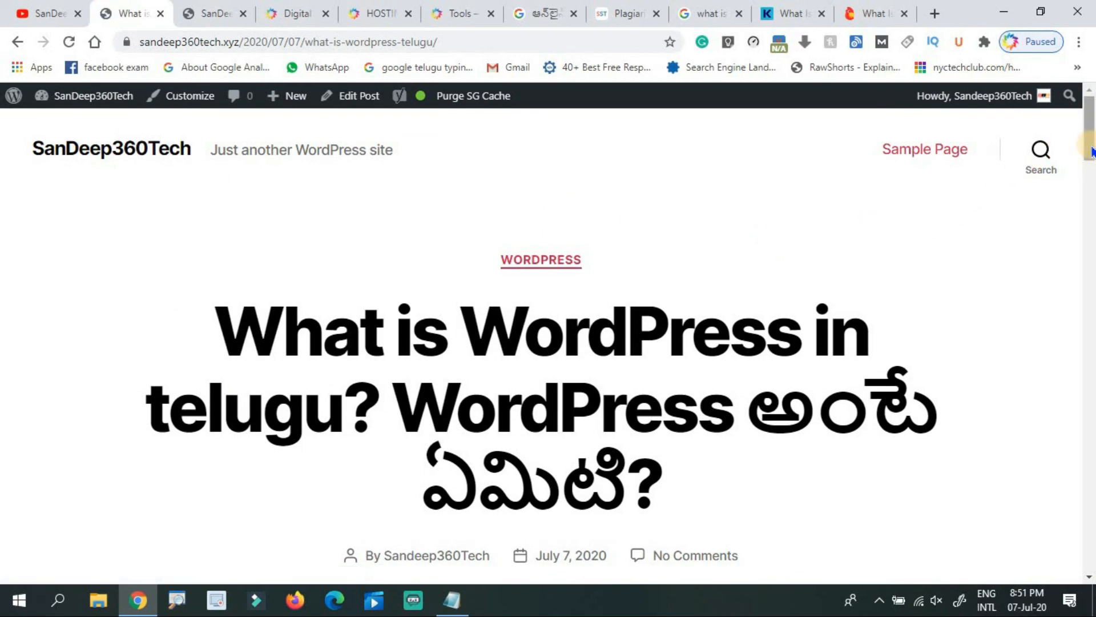
{"action": "left_click_drag", "start_coordinate": [1089, 152], "coordinate": [1092, 311]}
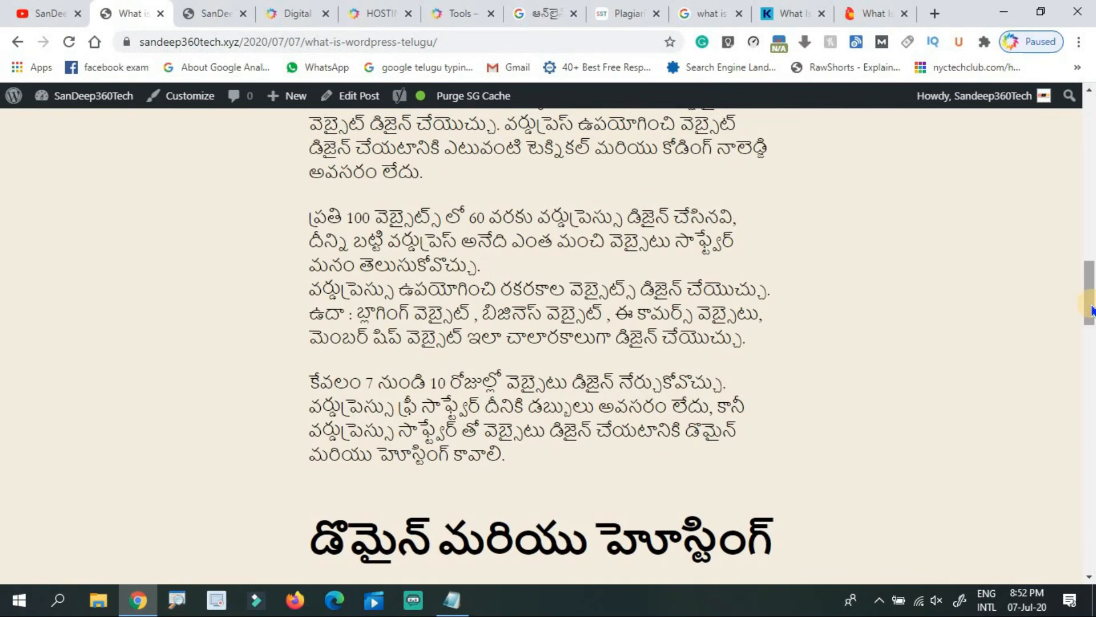
Review the published post and the Notepad questions, then look over the YouTube channel's videos page and the Digital Khammam homepage.
{"action": "left_click_drag", "start_coordinate": [1091, 311], "coordinate": [1092, 130]}
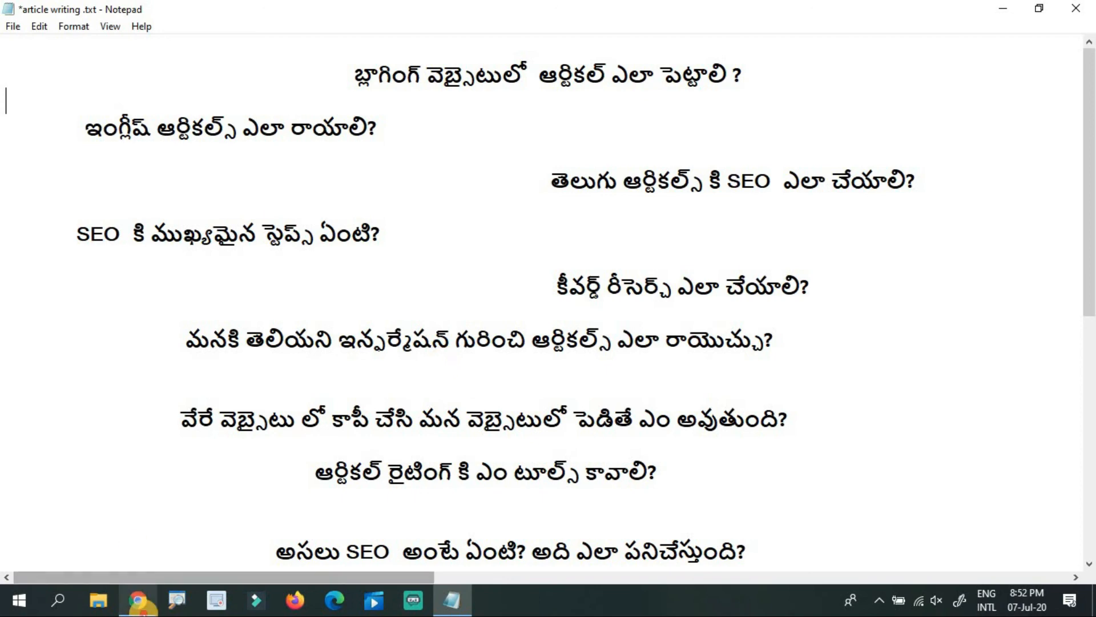
{"action": "left_click", "coordinate": [138, 600]}
{"action": "left_click", "coordinate": [64, 11]}
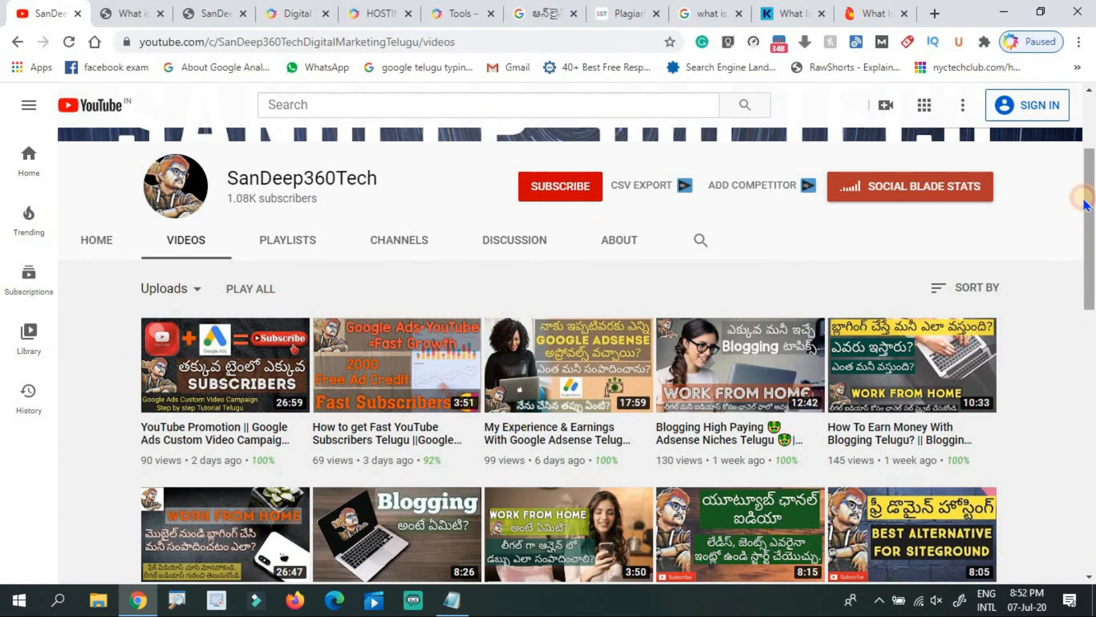
{"action": "scroll", "coordinate": [1084, 205], "scroll_direction": "up", "scroll_amount": 3}
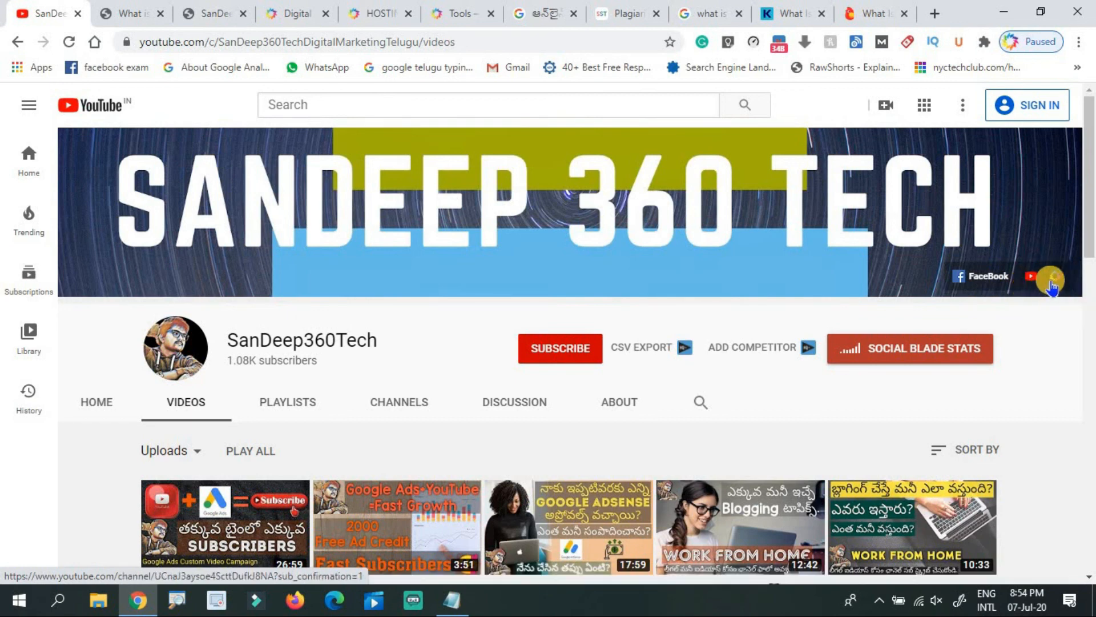
{"action": "left_click", "coordinate": [293, 7]}
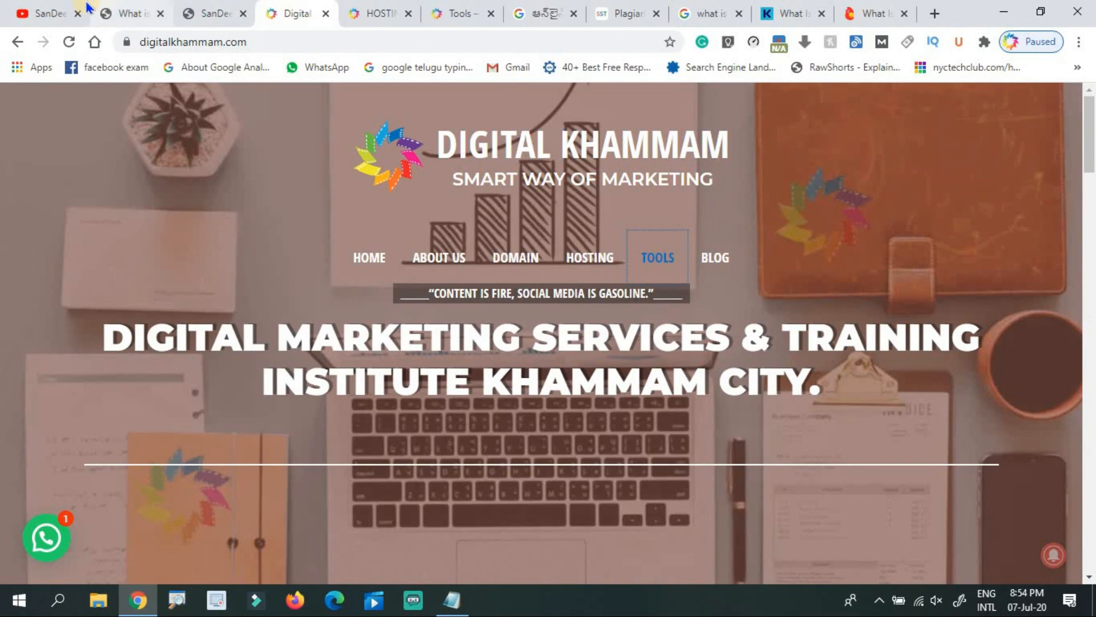
{"action": "left_click", "coordinate": [50, 8]}
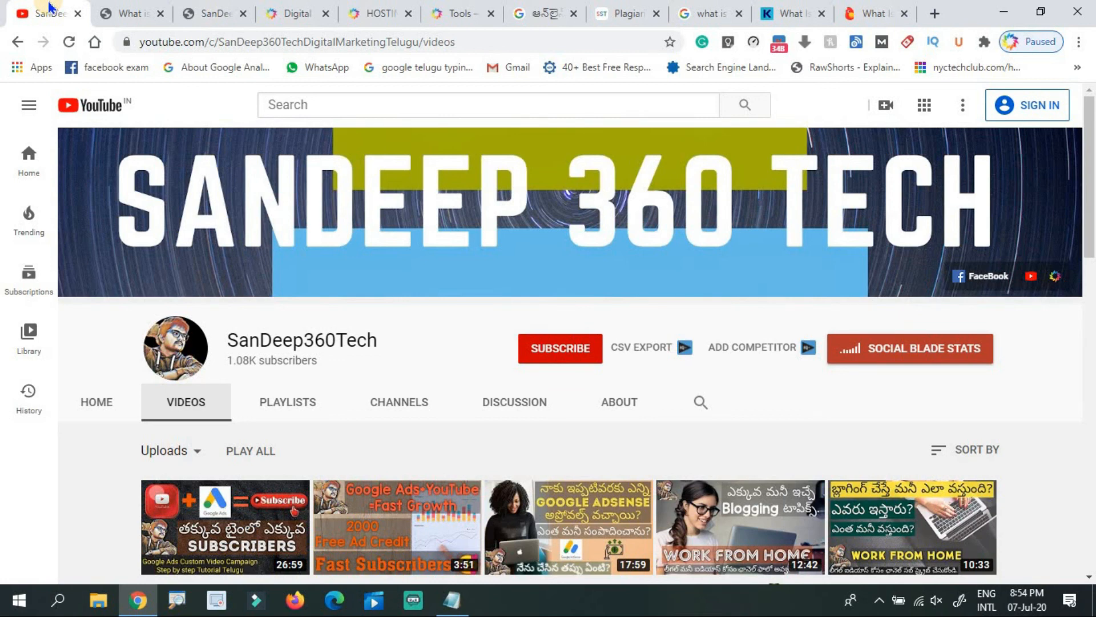
{"action": "left_click", "coordinate": [291, 13]}
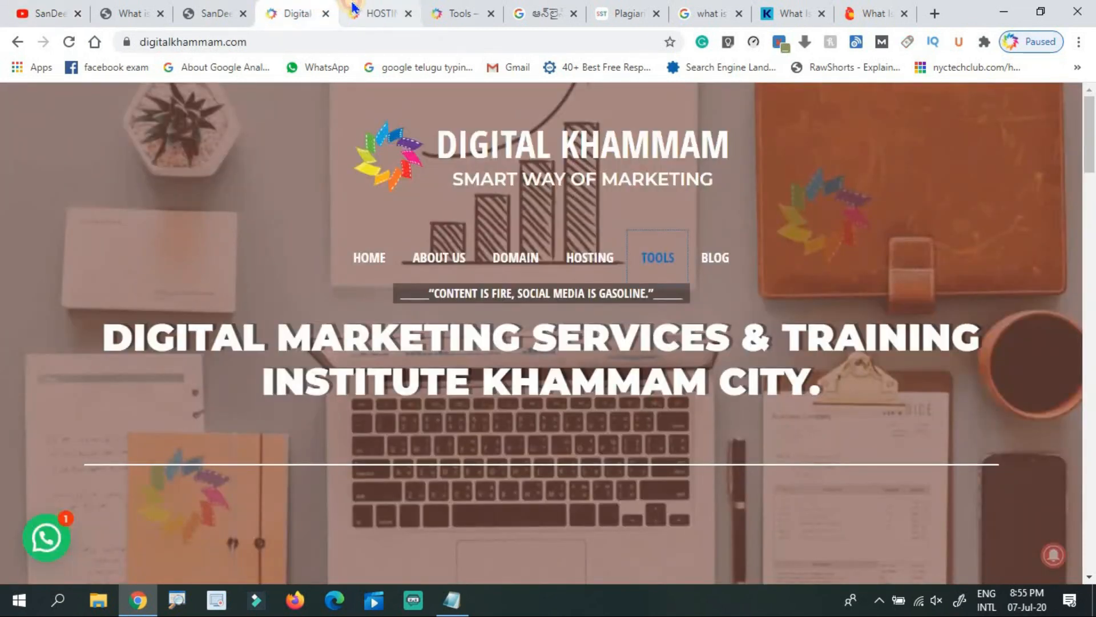
Review the Bluehost and SiteGround plans on the Digital Khammam hosting page, then return to the YouTube channel.
{"action": "left_click", "coordinate": [352, 8]}
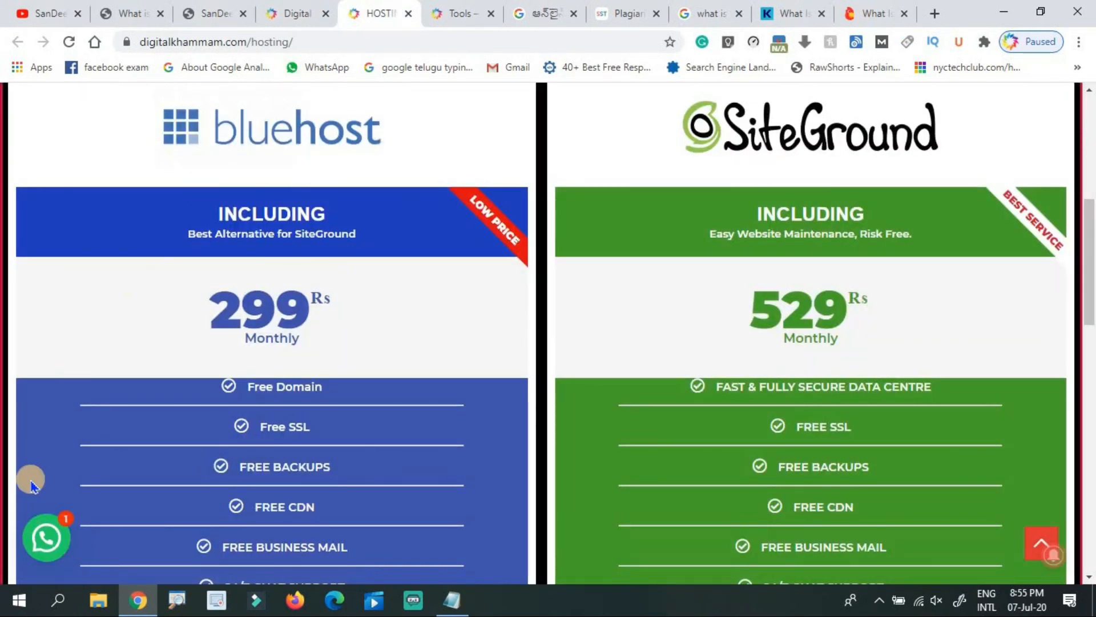
{"action": "left_click", "coordinate": [1087, 140]}
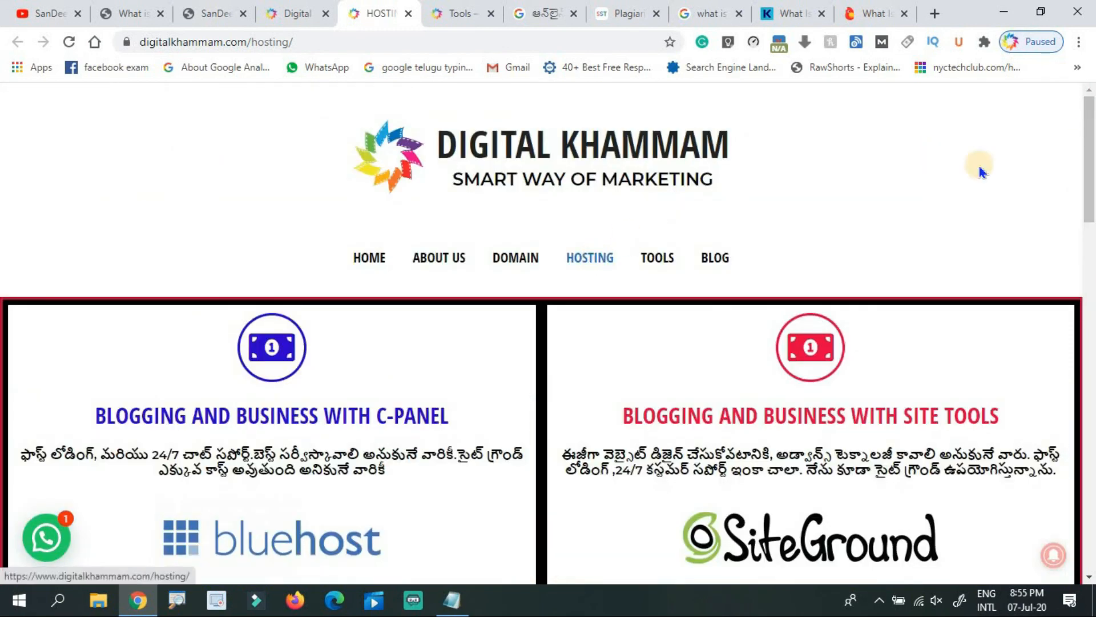
{"action": "left_click_drag", "start_coordinate": [1090, 153], "coordinate": [1090, 321]}
{"action": "scroll", "coordinate": [1089, 322], "scroll_direction": "down", "scroll_amount": 3}
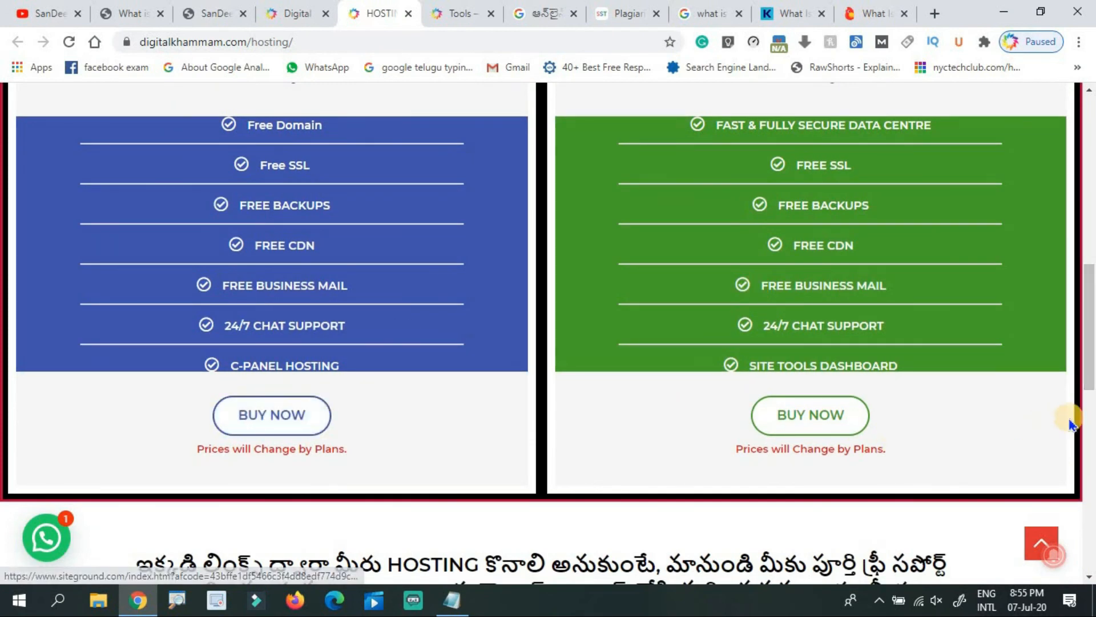
{"action": "left_click_drag", "start_coordinate": [1087, 353], "coordinate": [1079, 302]}
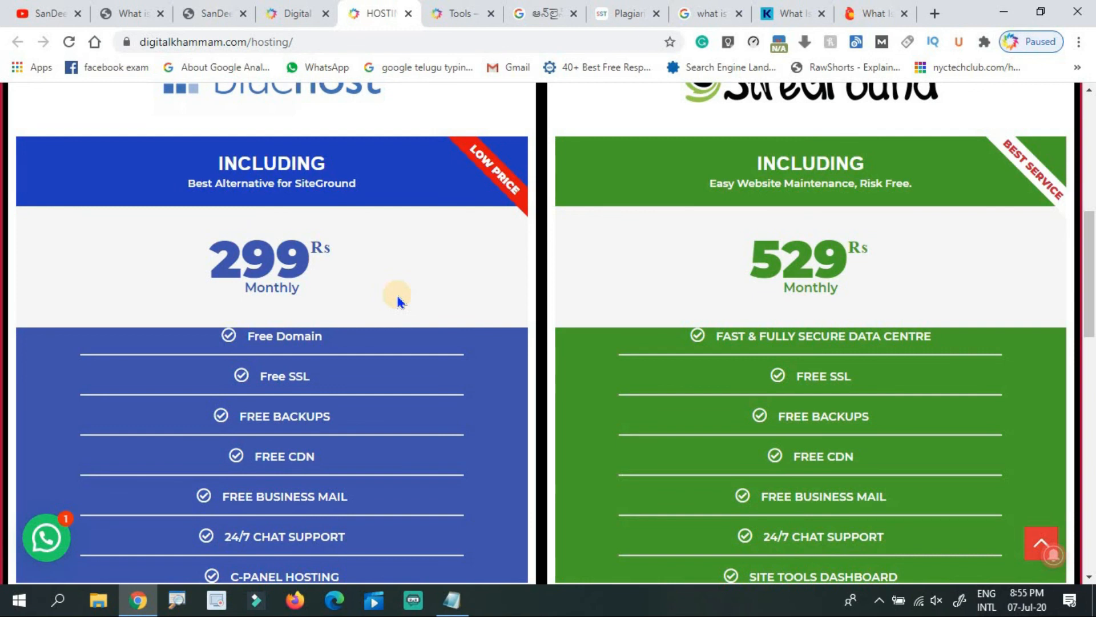
{"action": "left_click", "coordinate": [25, 7]}
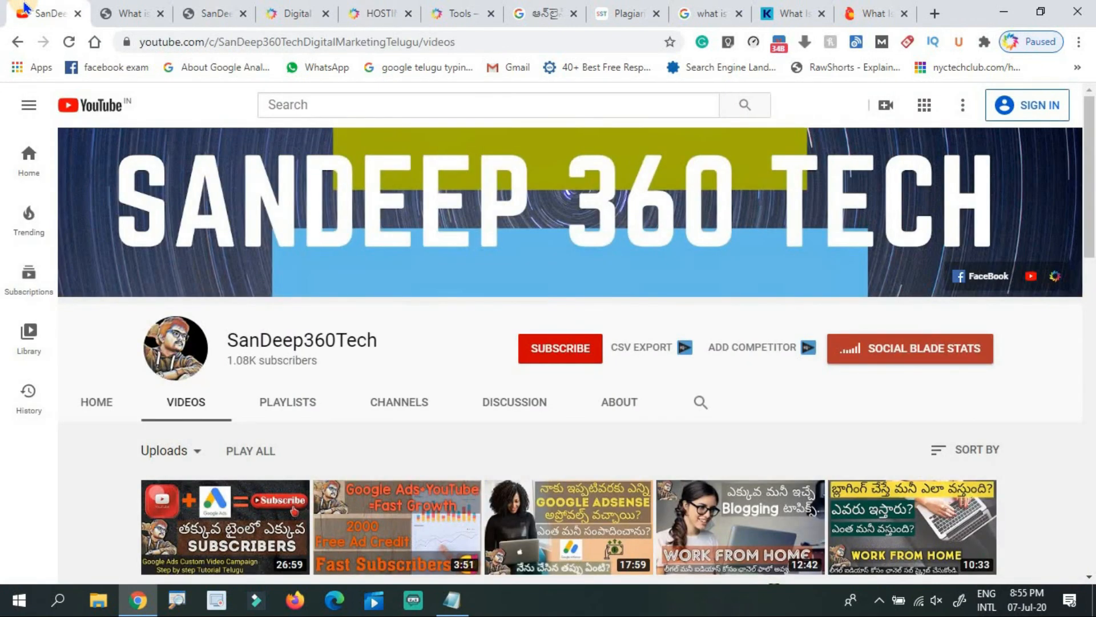